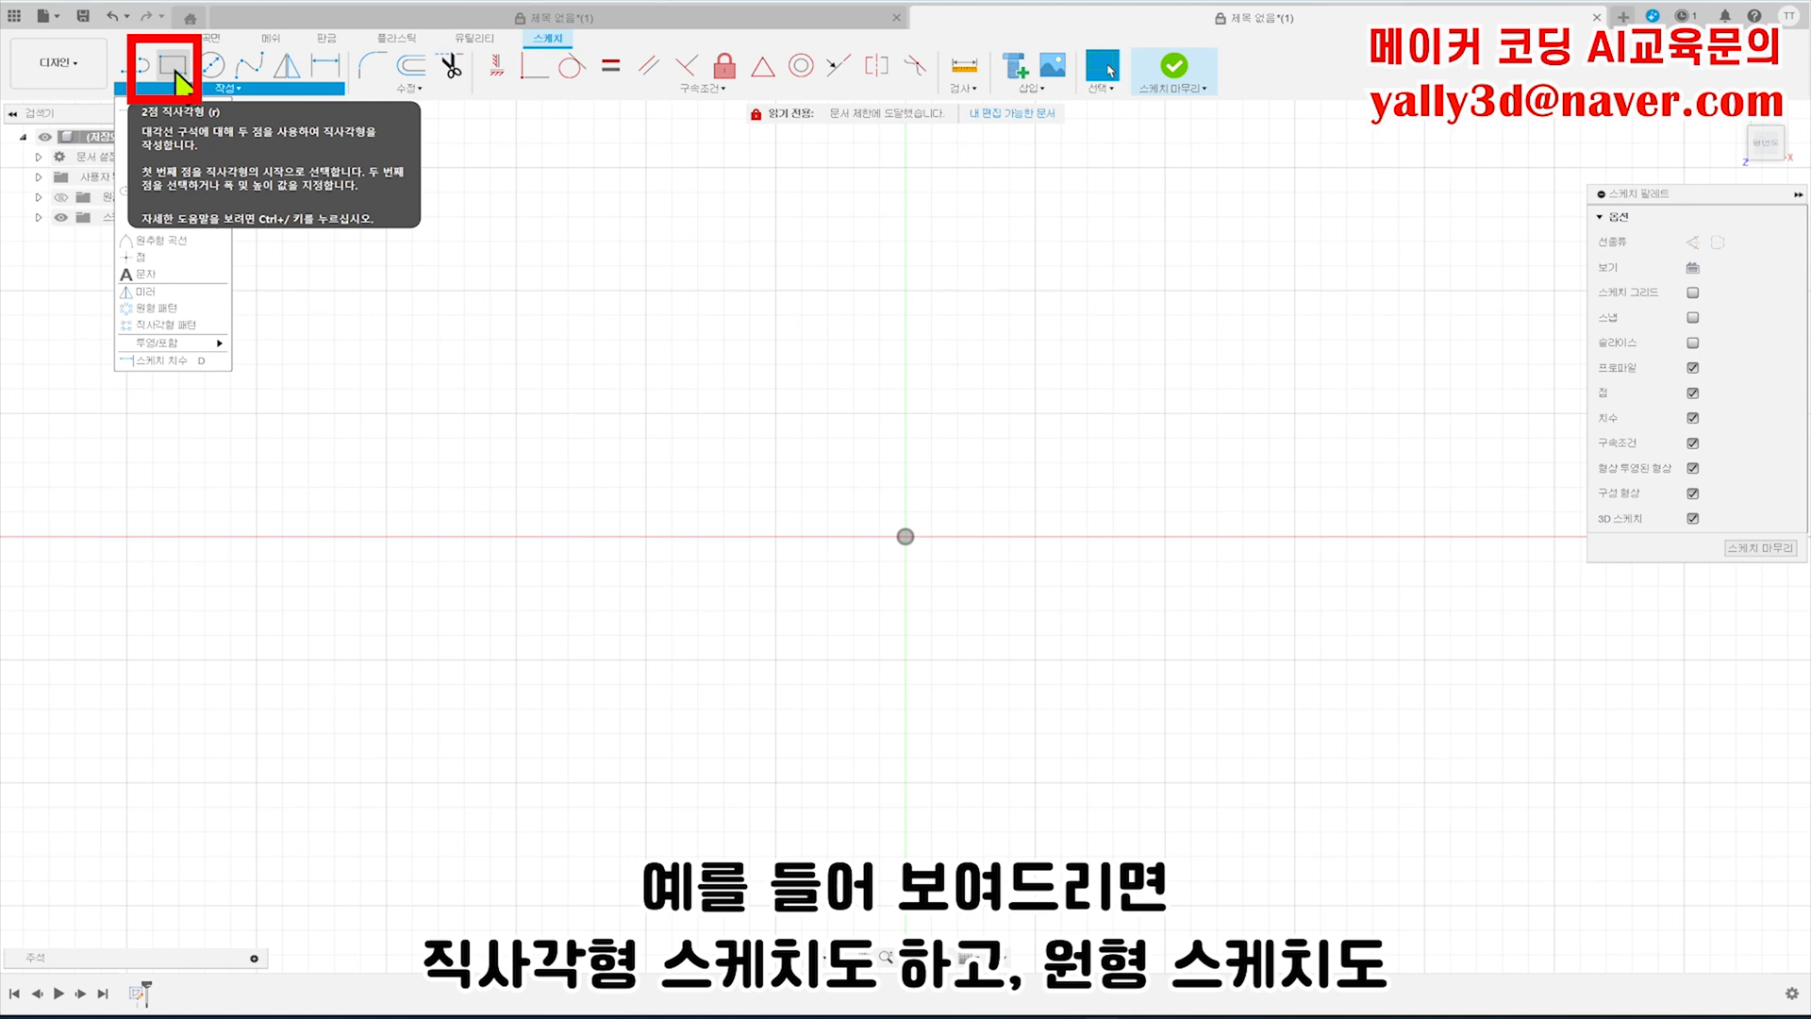
- Sketch a two-point rectangle of about 1924 mm² above left of the origin and a circle of about 3256 mm² above right of it
{"action": "left_click", "coordinate": [175, 71]}
{"action": "left_click", "coordinate": [509, 328]}
{"action": "left_click", "coordinate": [782, 506]}
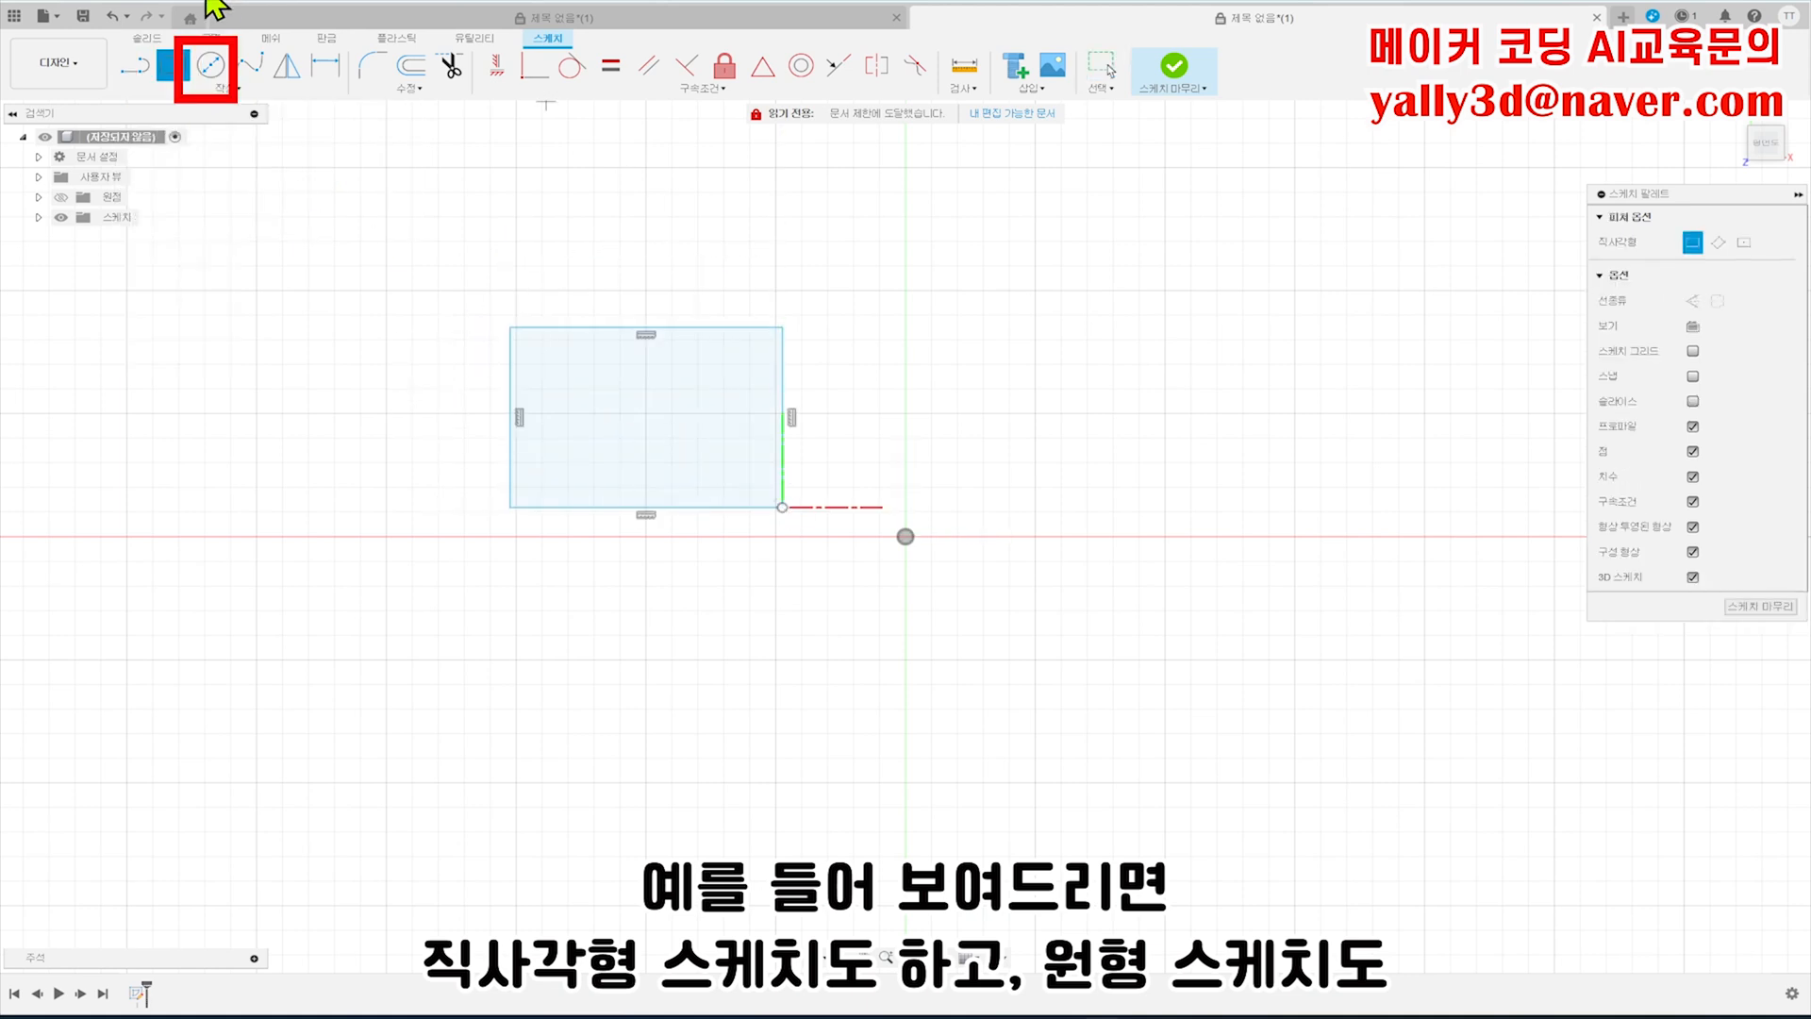
{"action": "left_click", "coordinate": [211, 65]}
{"action": "left_click", "coordinate": [1093, 417]}
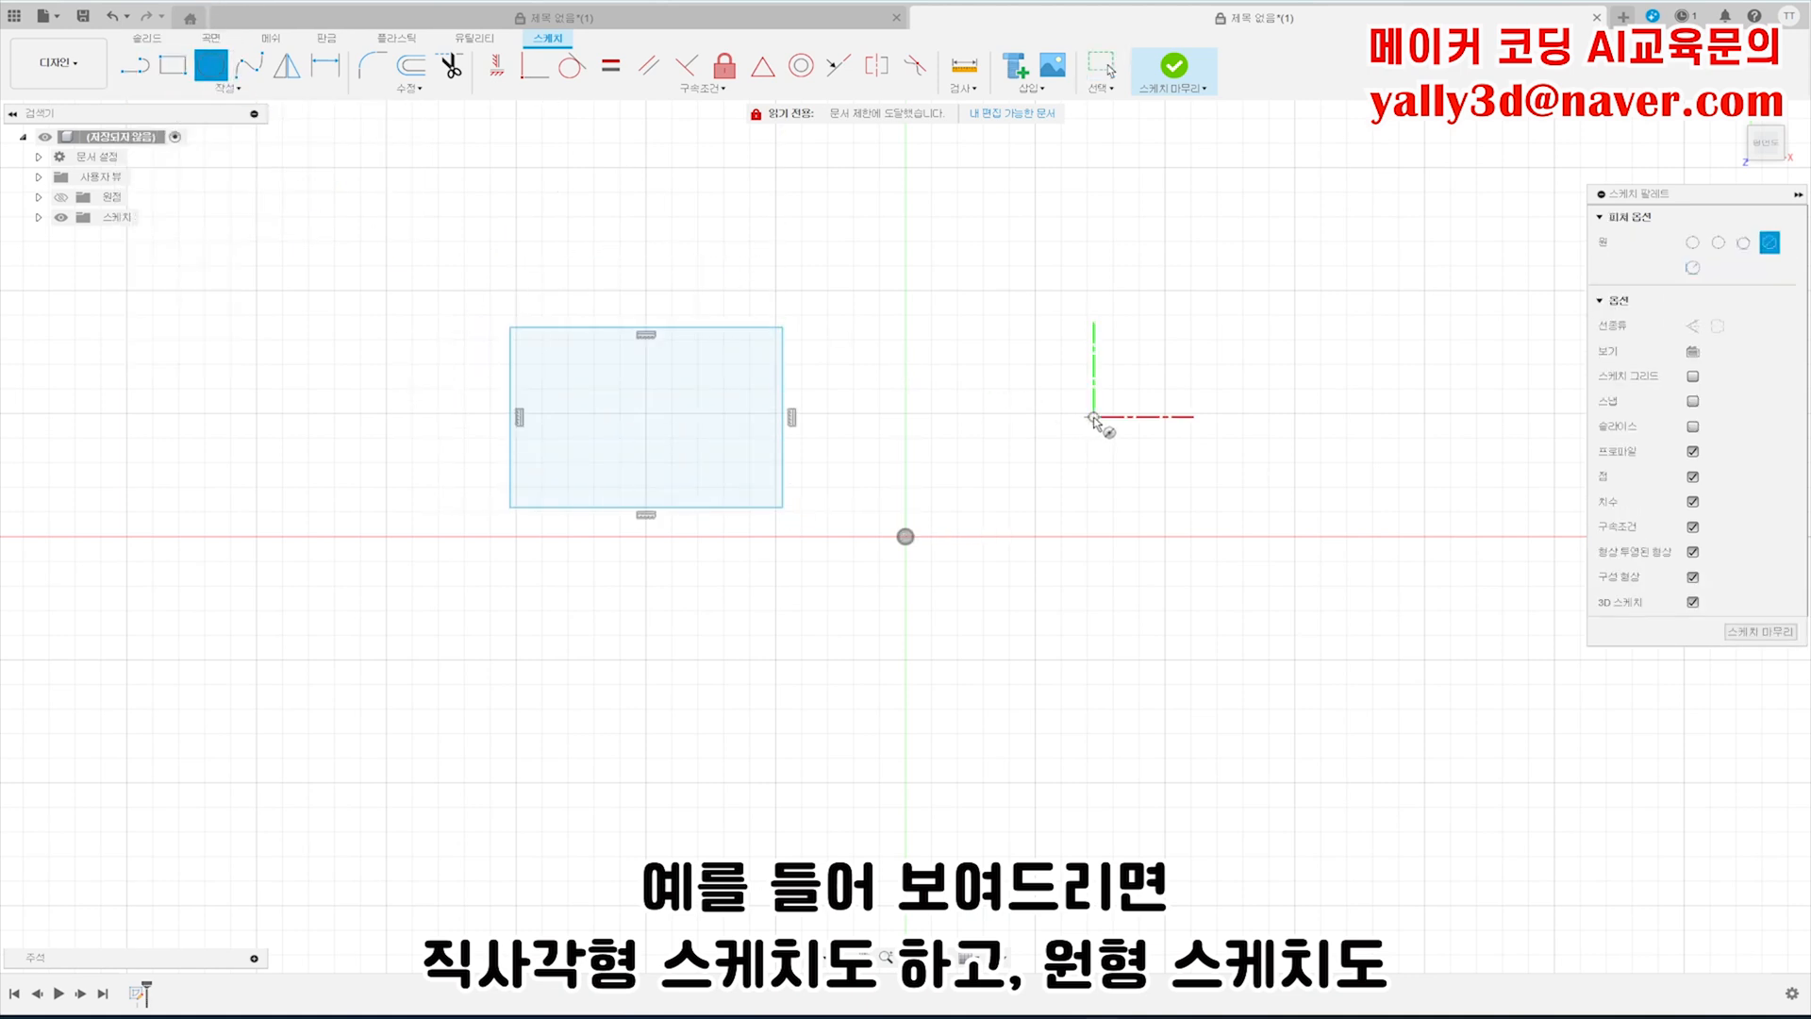
{"action": "left_click", "coordinate": [953, 326]}
- Draw a closed irregular quadrilateral of about 2053 mm² with four connected lines below the rectangle
{"action": "left_click", "coordinate": [132, 66]}
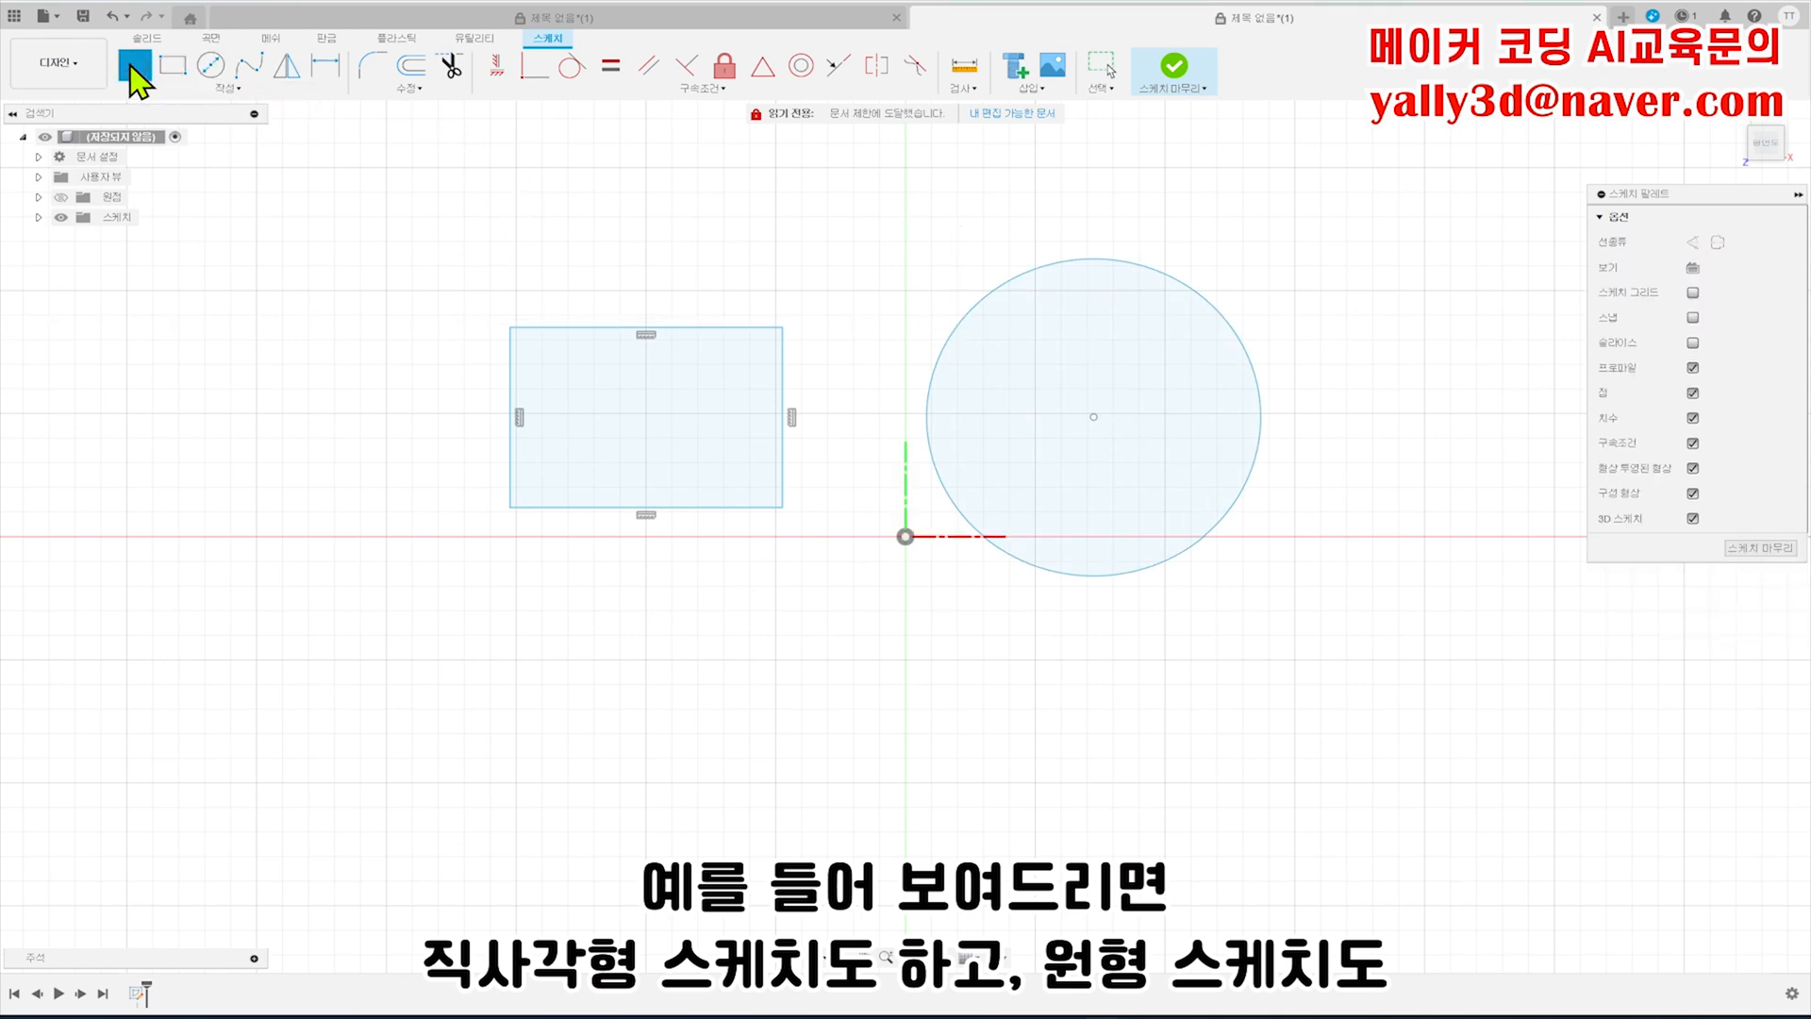
{"action": "left_click", "coordinate": [737, 588]}
{"action": "left_click", "coordinate": [544, 645]}
{"action": "left_click", "coordinate": [505, 808]}
{"action": "left_click", "coordinate": [821, 829]}
{"action": "left_click", "coordinate": [738, 589]}
- Draw a four-line quadrilateral below the circle, leaving a small gap at its upper right corner so the outline stays open
{"action": "left_click", "coordinate": [1140, 668]}
{"action": "left_click", "coordinate": [960, 656]}
{"action": "left_click", "coordinate": [946, 837]}
{"action": "left_click", "coordinate": [1199, 838]}
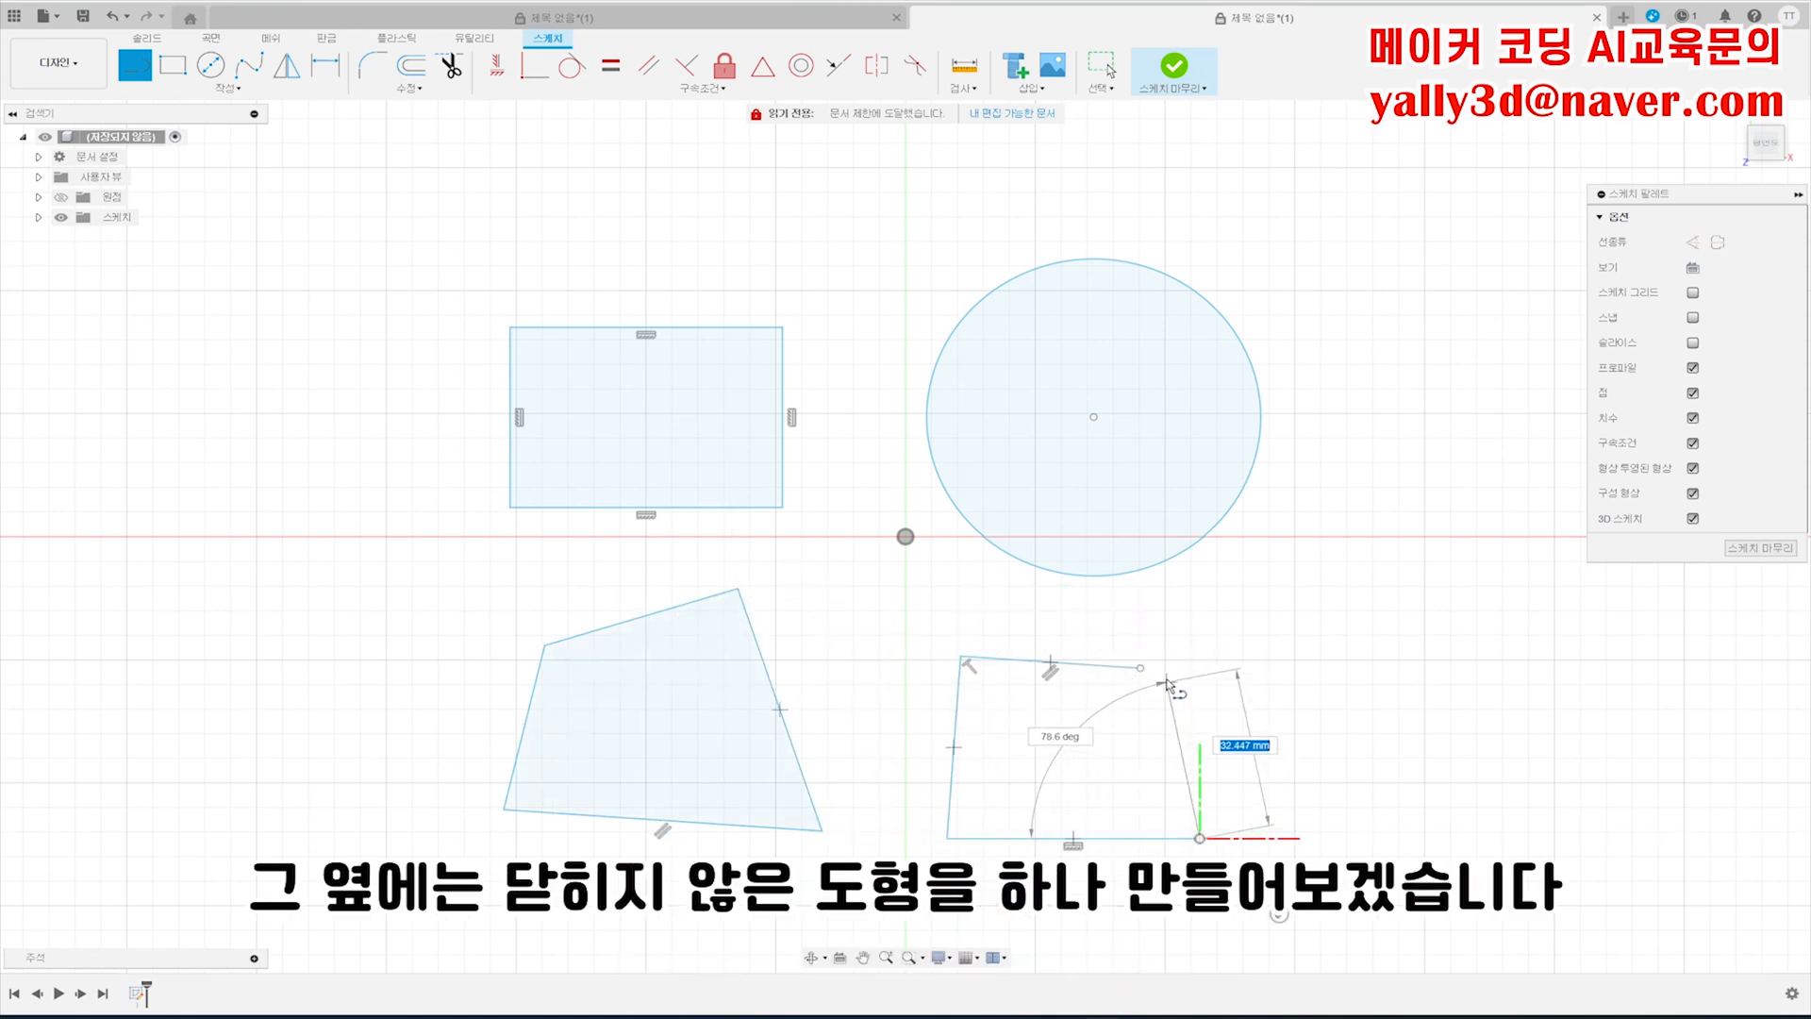
{"action": "left_click", "coordinate": [1148, 668]}
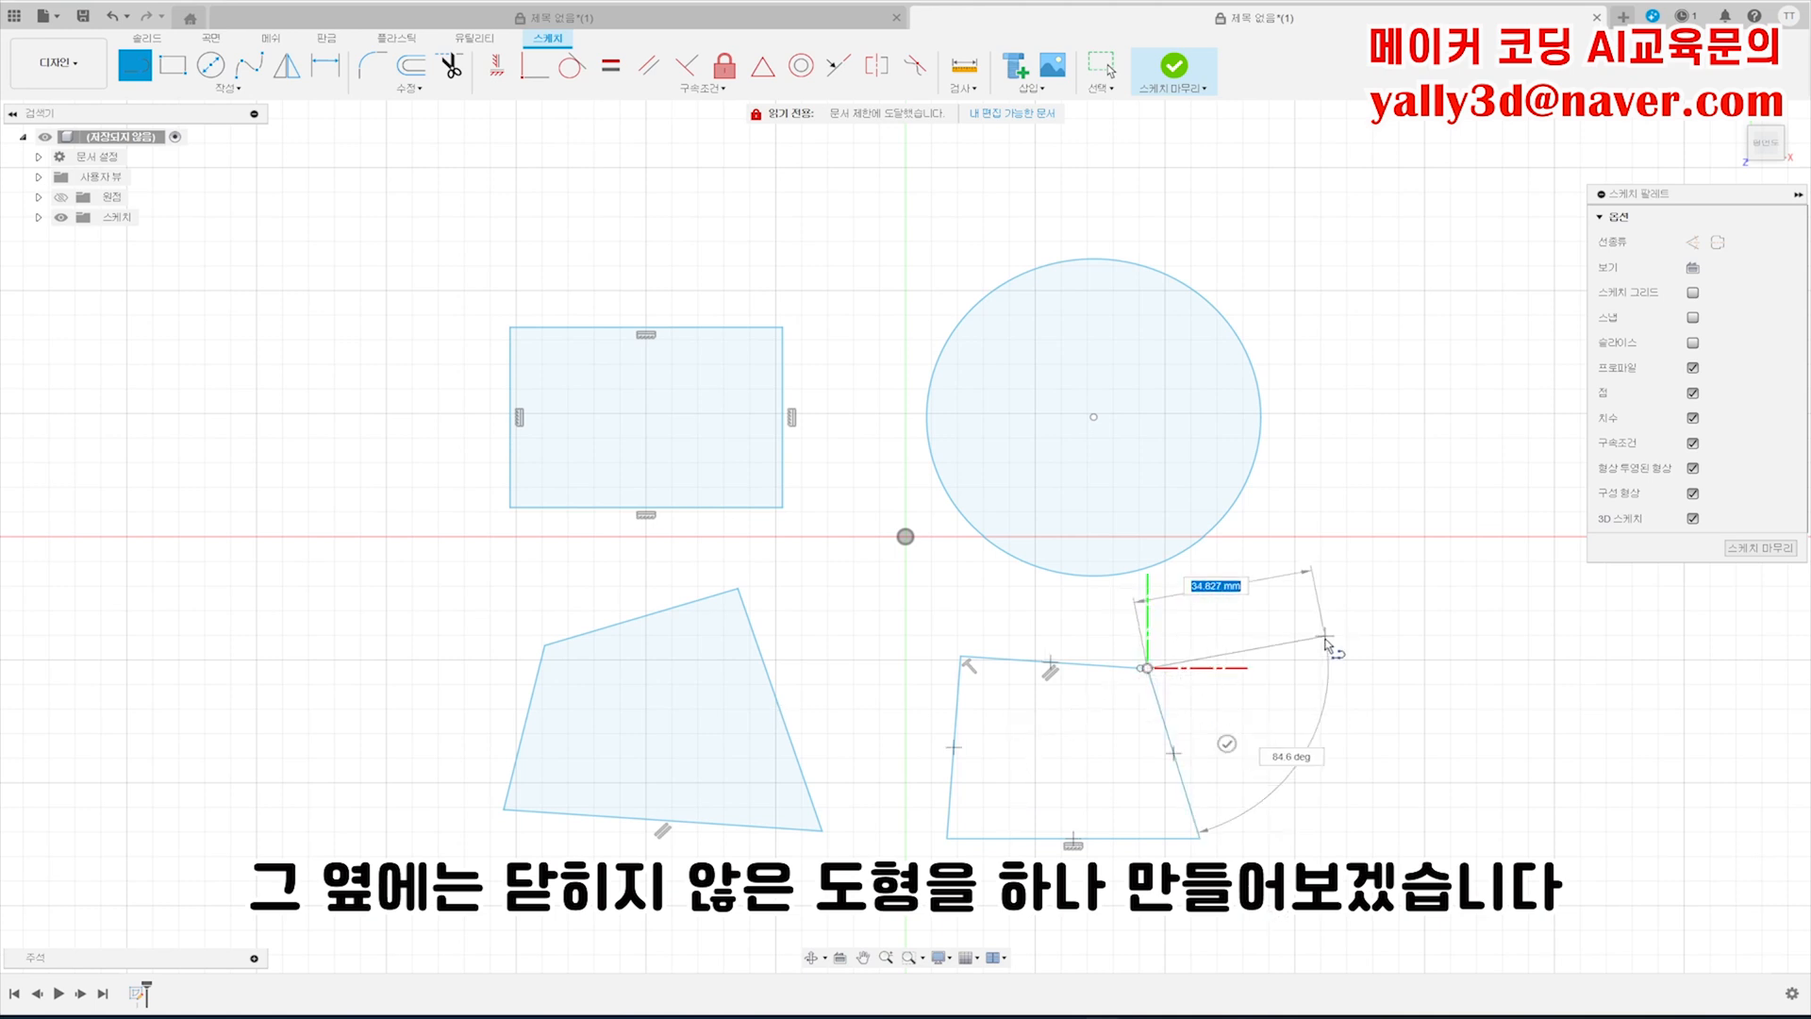
{"action": "key", "text": "Escape"}
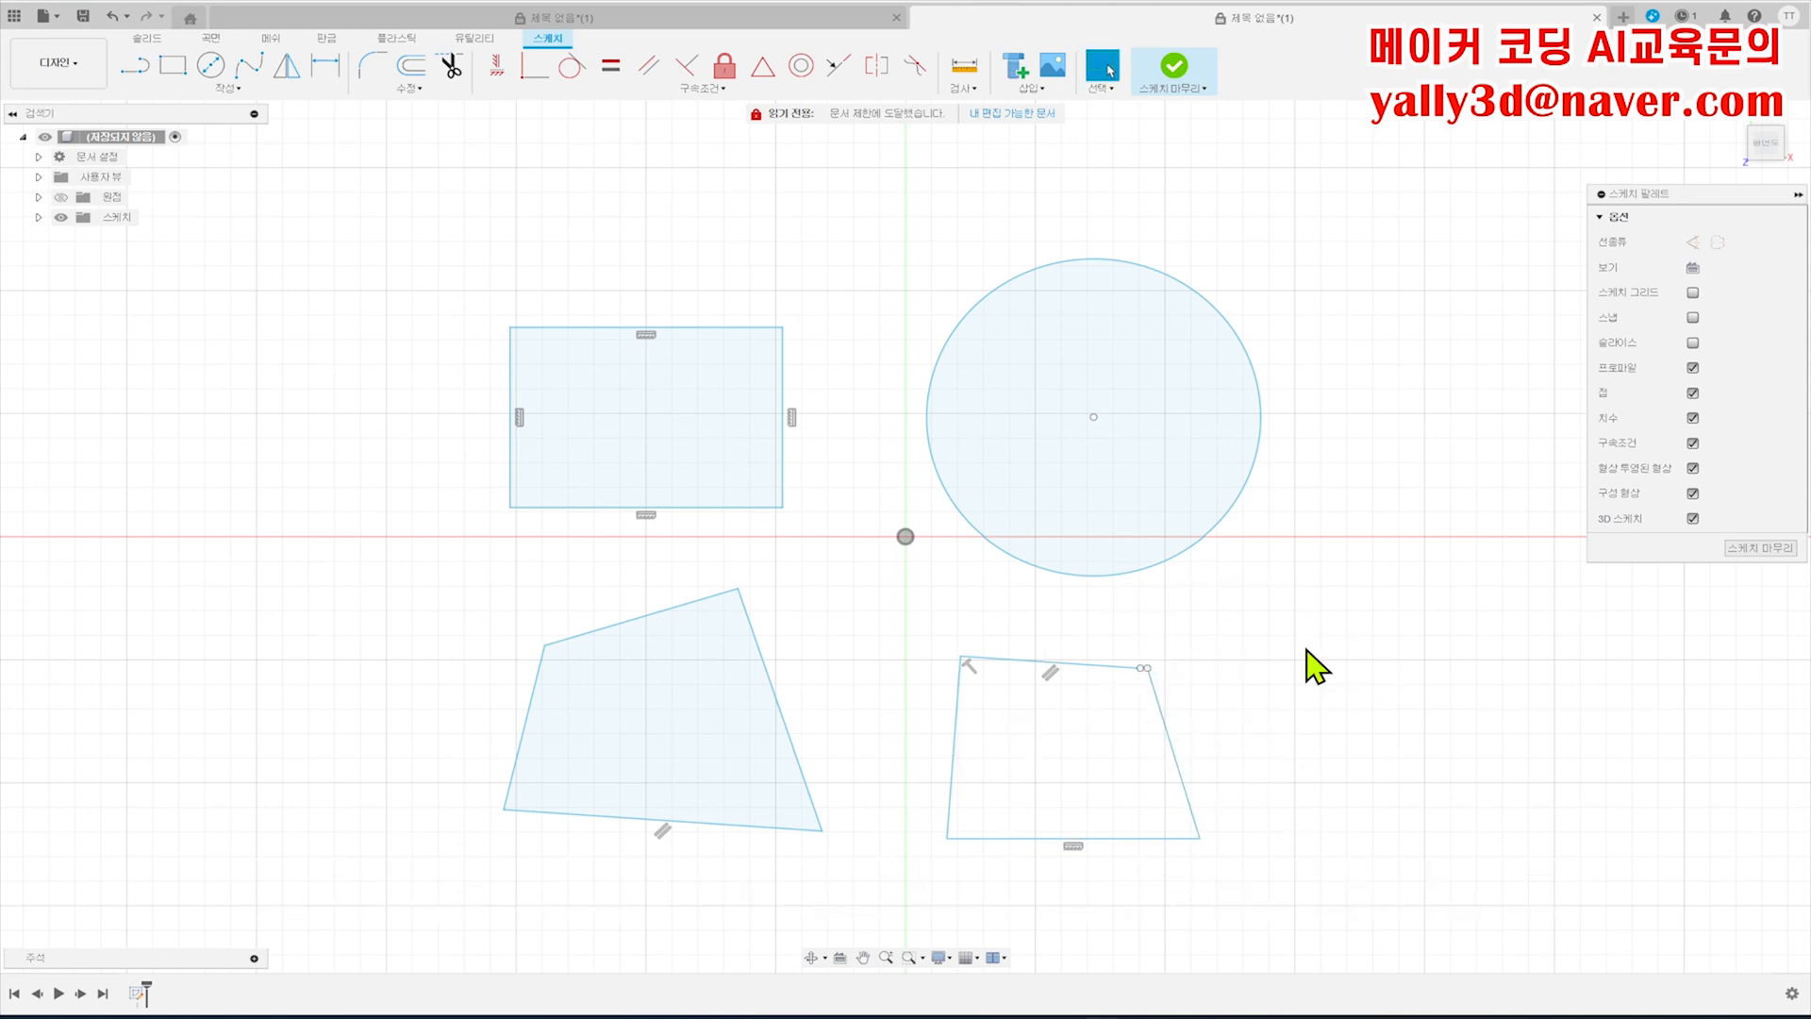
{"action": "mouse_move", "coordinate": [1314, 647]}
{"action": "middle_mouse_down"}
{"action": "mouse_move", "coordinate": [1277, 622]}
{"action": "mouse_move", "coordinate": [1265, 634]}
{"action": "middle_mouse_up"}
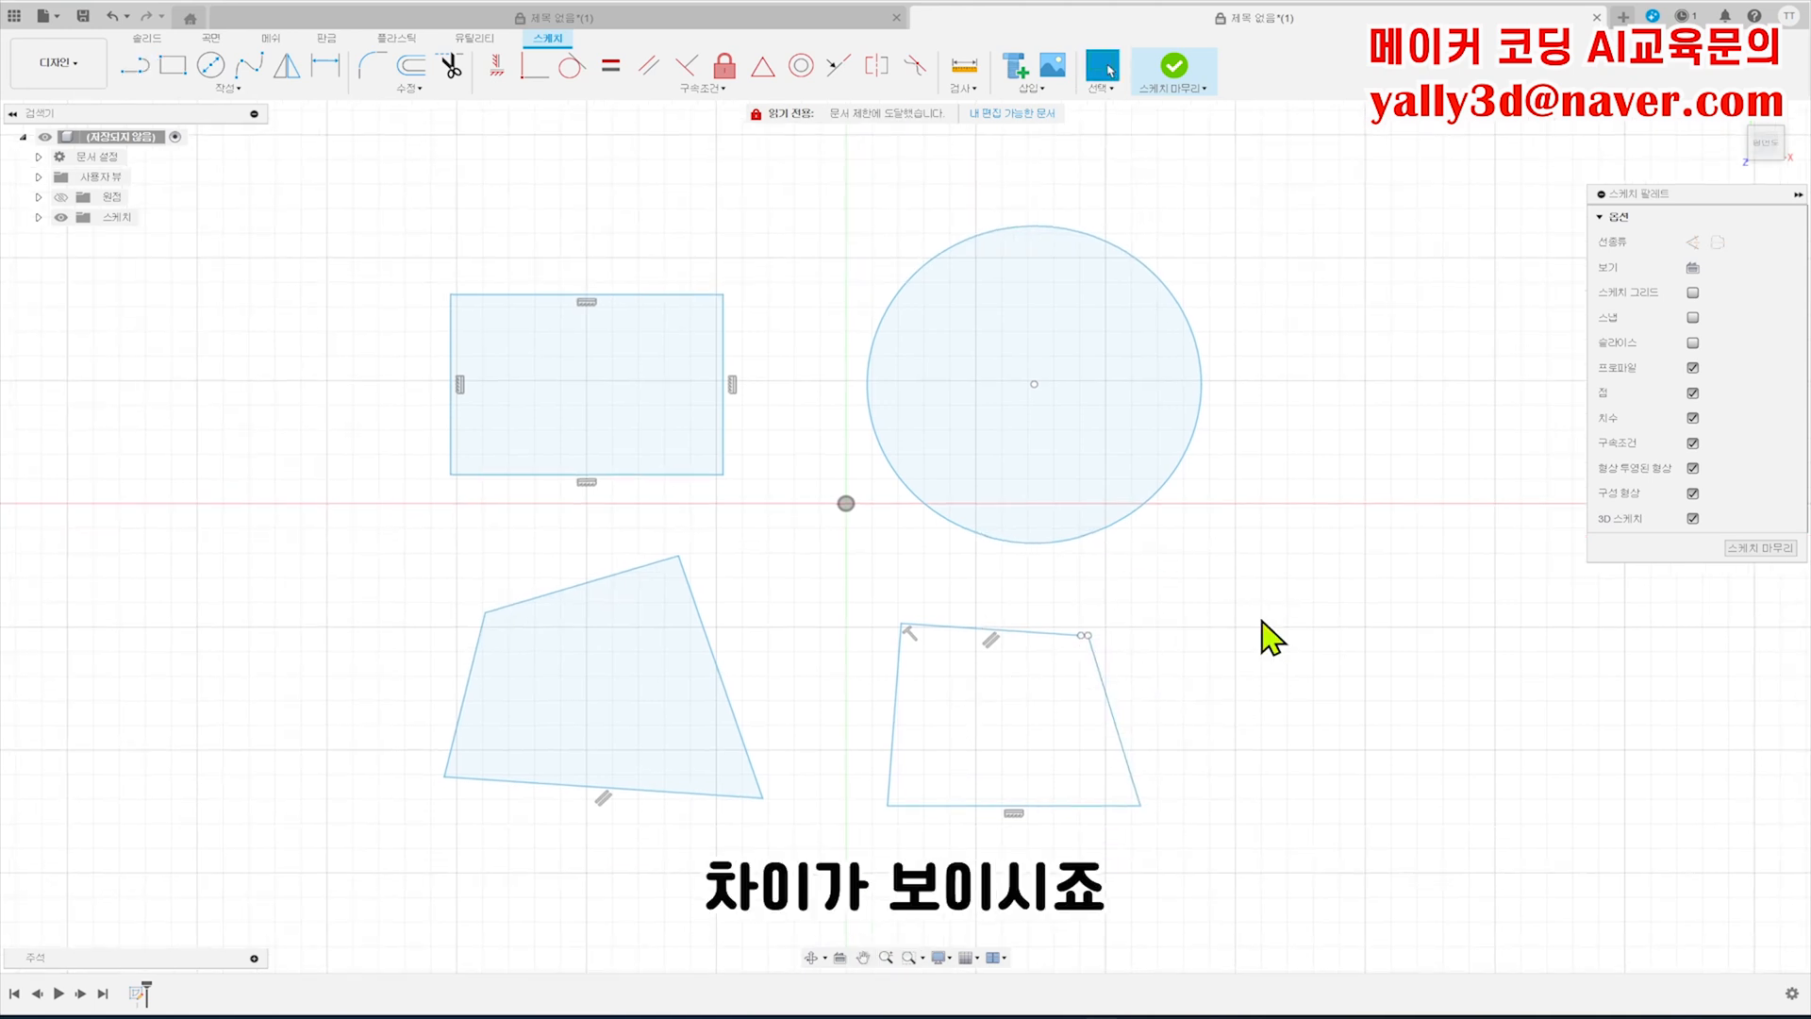
- Select the rectangle, circle and closed quadrilateral profiles in turn to examine their filled regions, and clear the selection
{"action": "left_click", "coordinate": [620, 401]}
{"action": "left_click", "coordinate": [937, 348]}
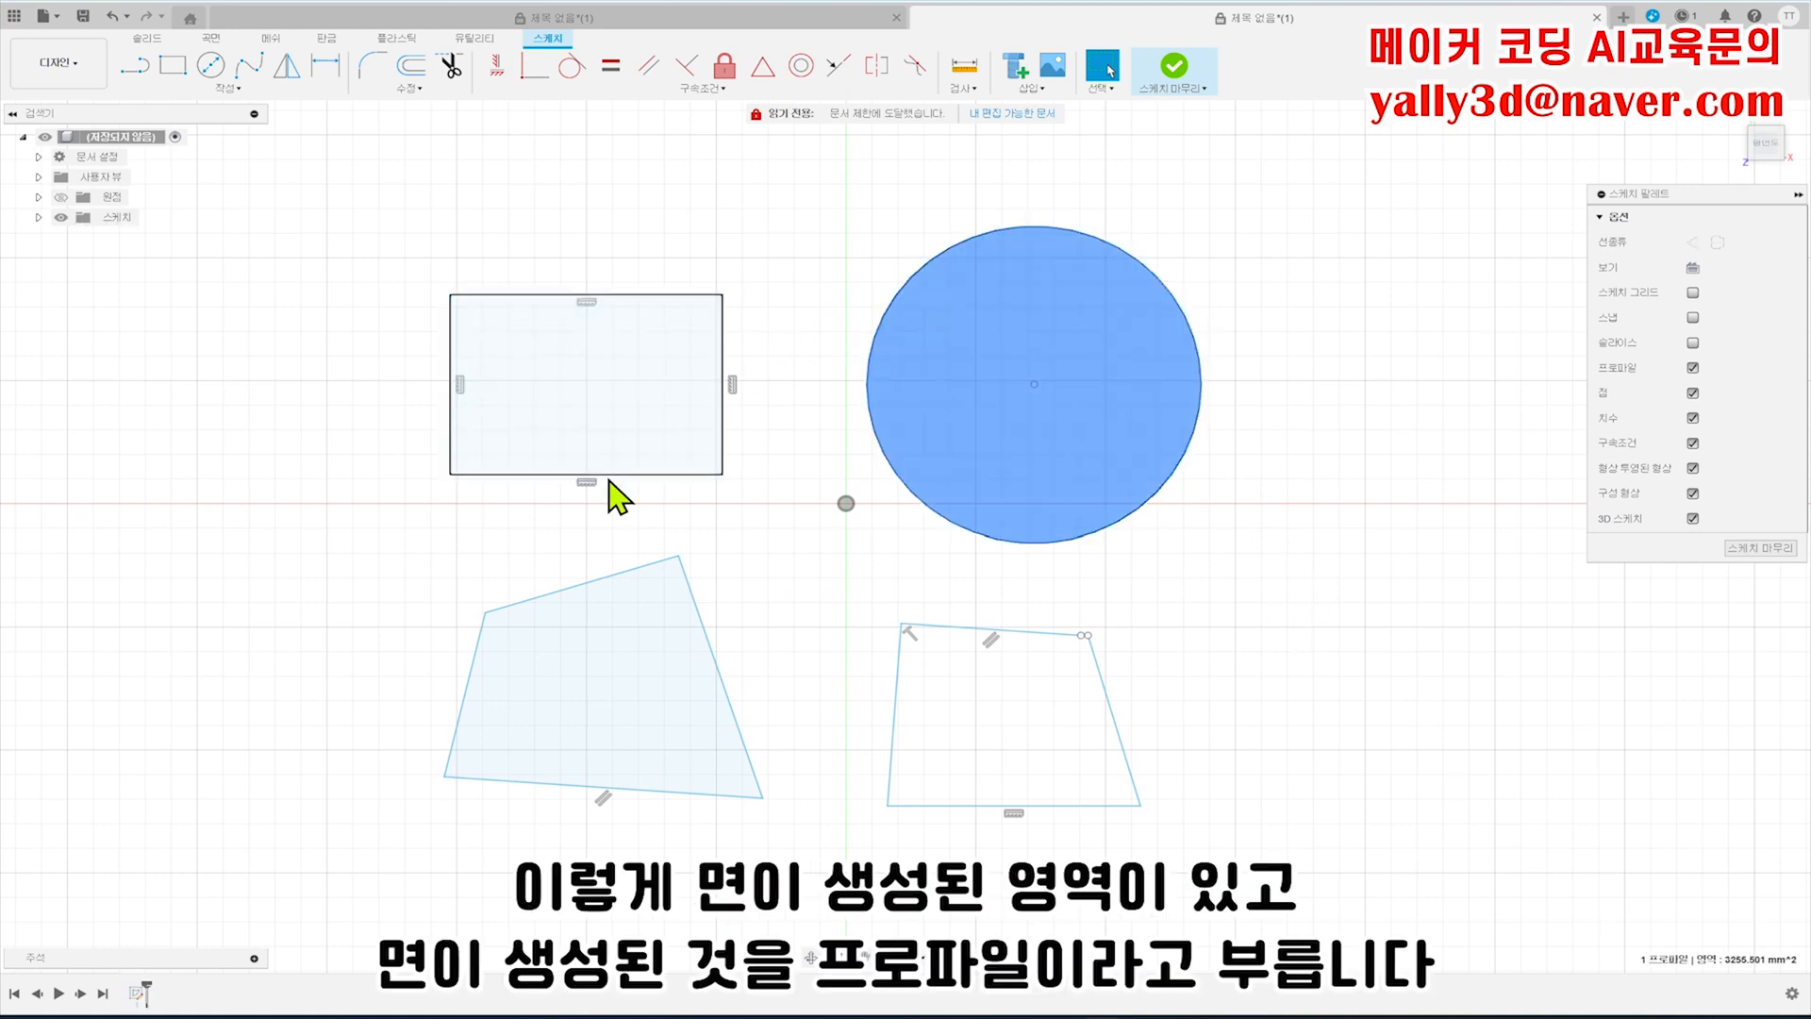
{"action": "left_click", "coordinate": [627, 400]}
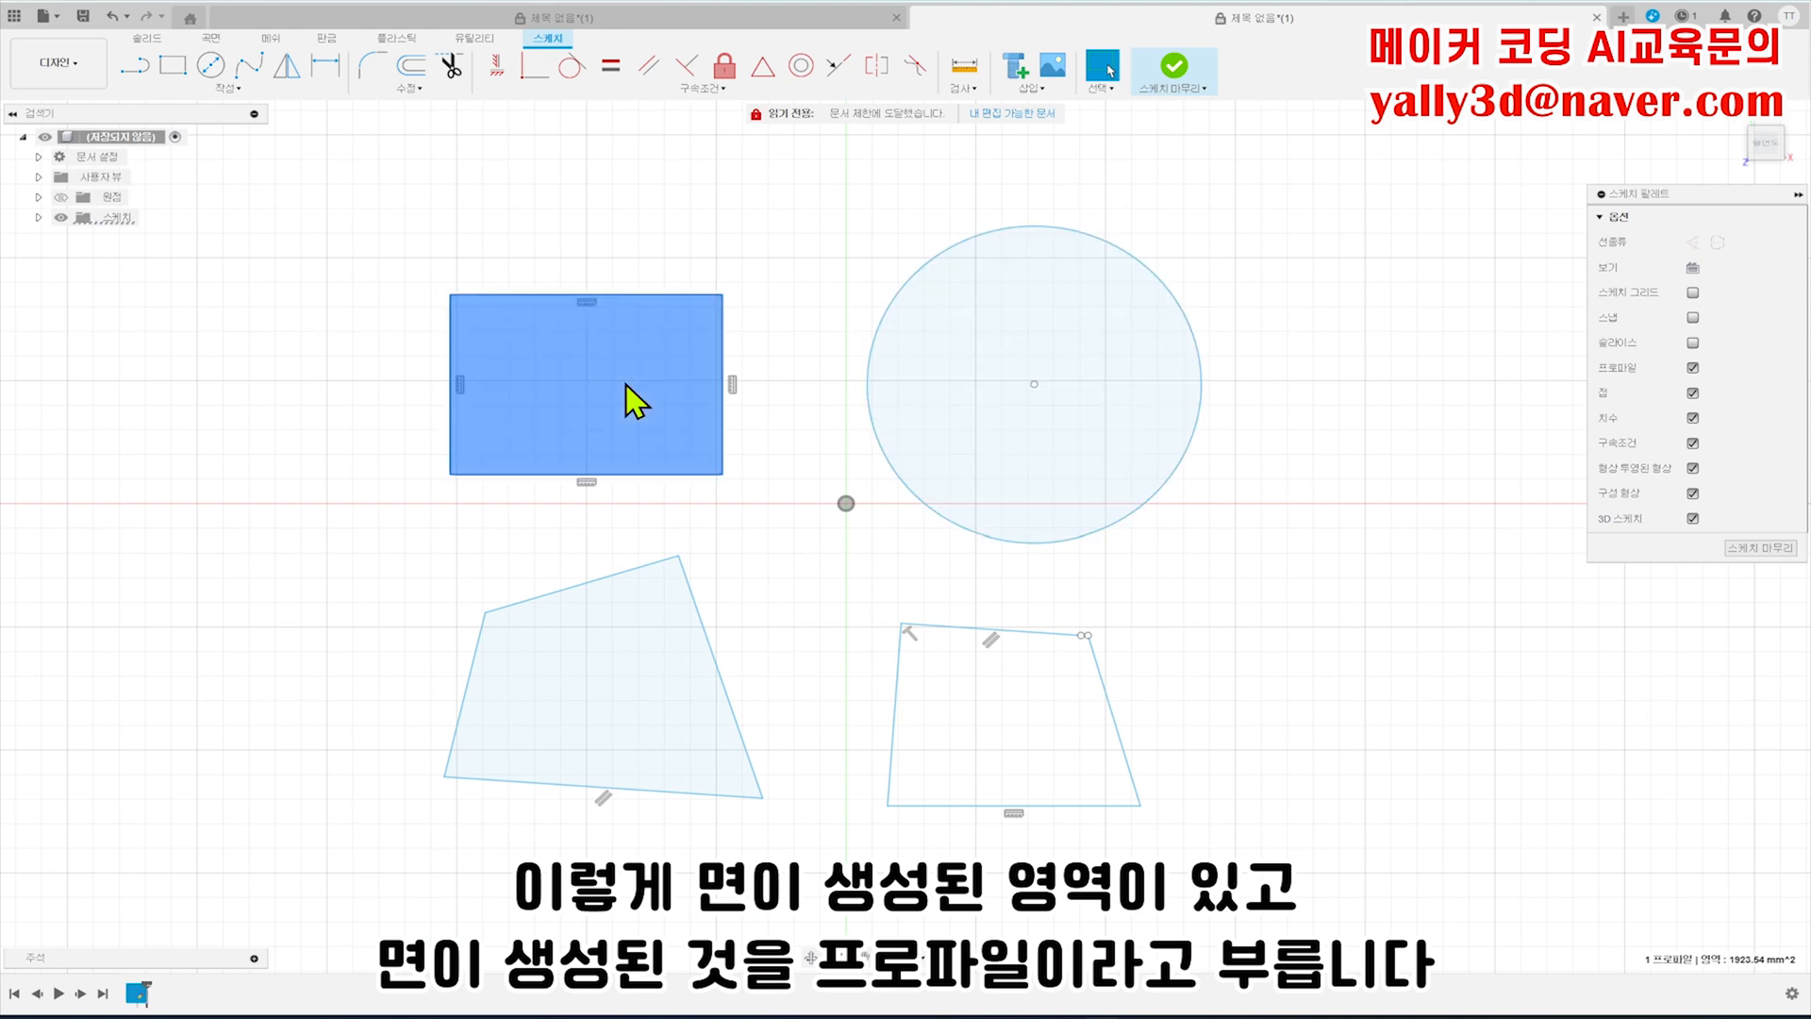
{"action": "left_click", "coordinate": [999, 336]}
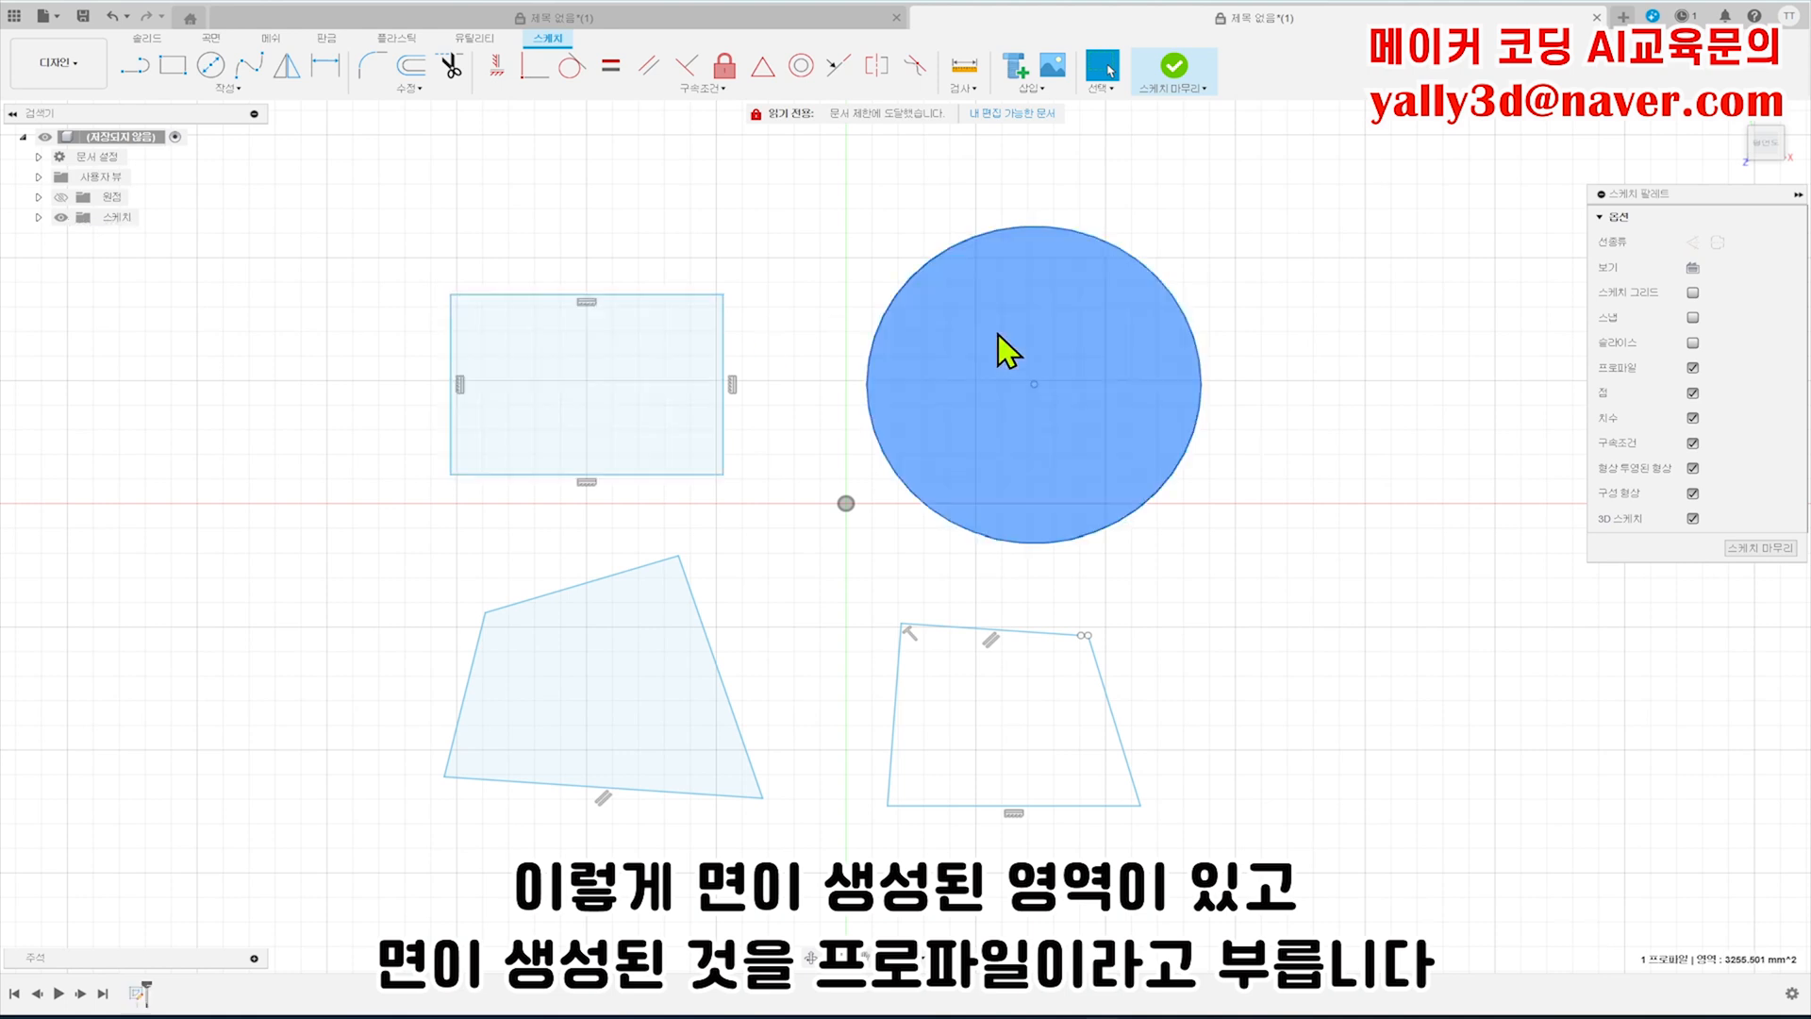
{"action": "left_click", "coordinate": [627, 663]}
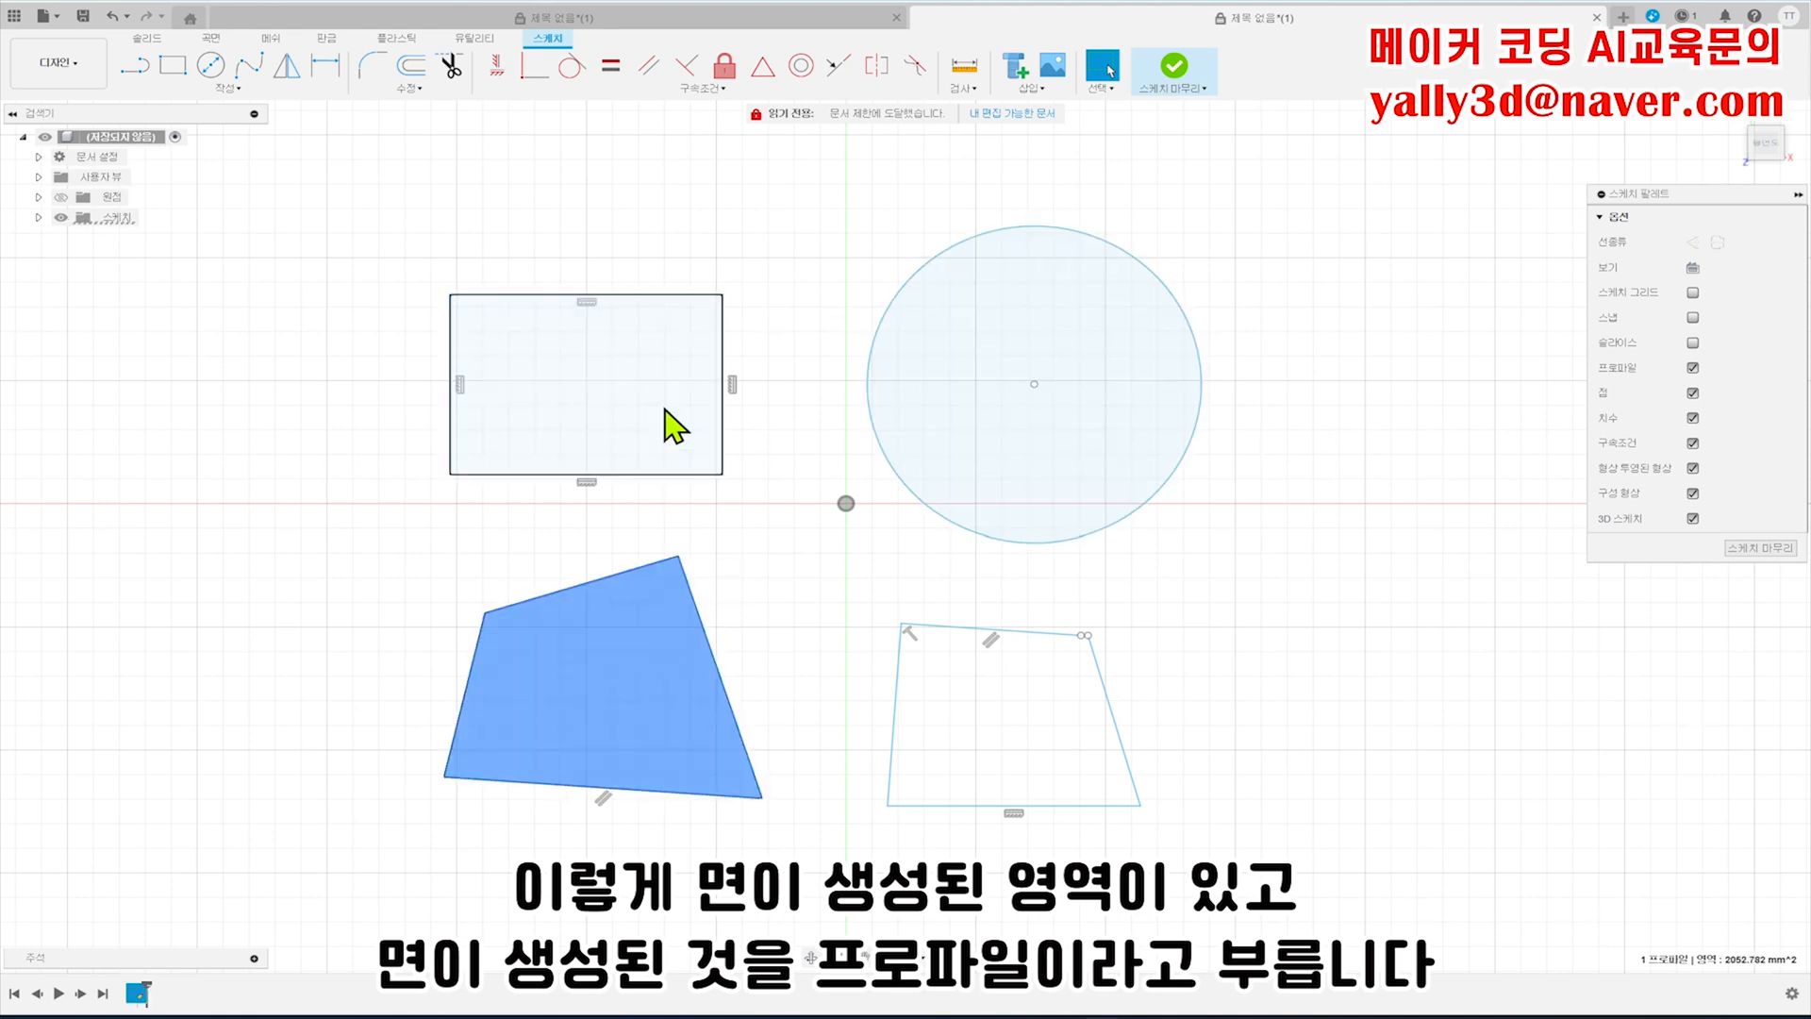
{"action": "left_click", "coordinate": [626, 393]}
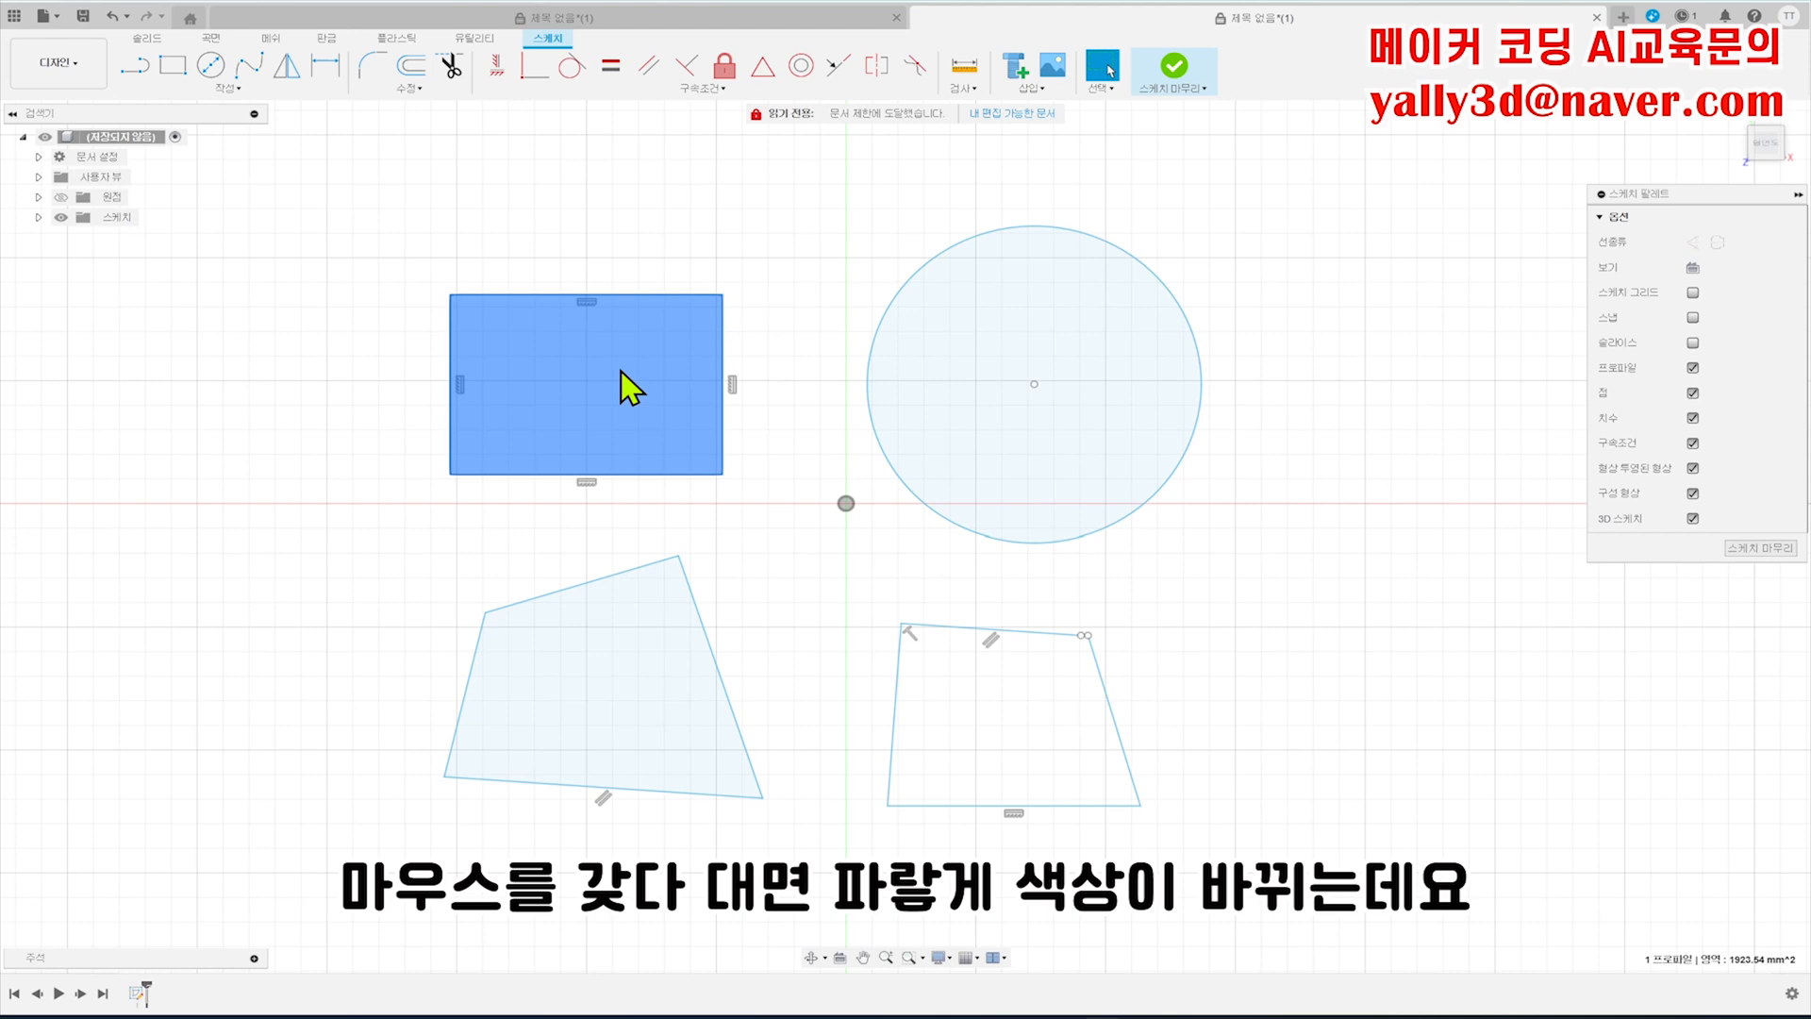
{"action": "left_click", "coordinate": [923, 380]}
{"action": "left_click", "coordinate": [674, 438]}
{"action": "left_click", "coordinate": [609, 700]}
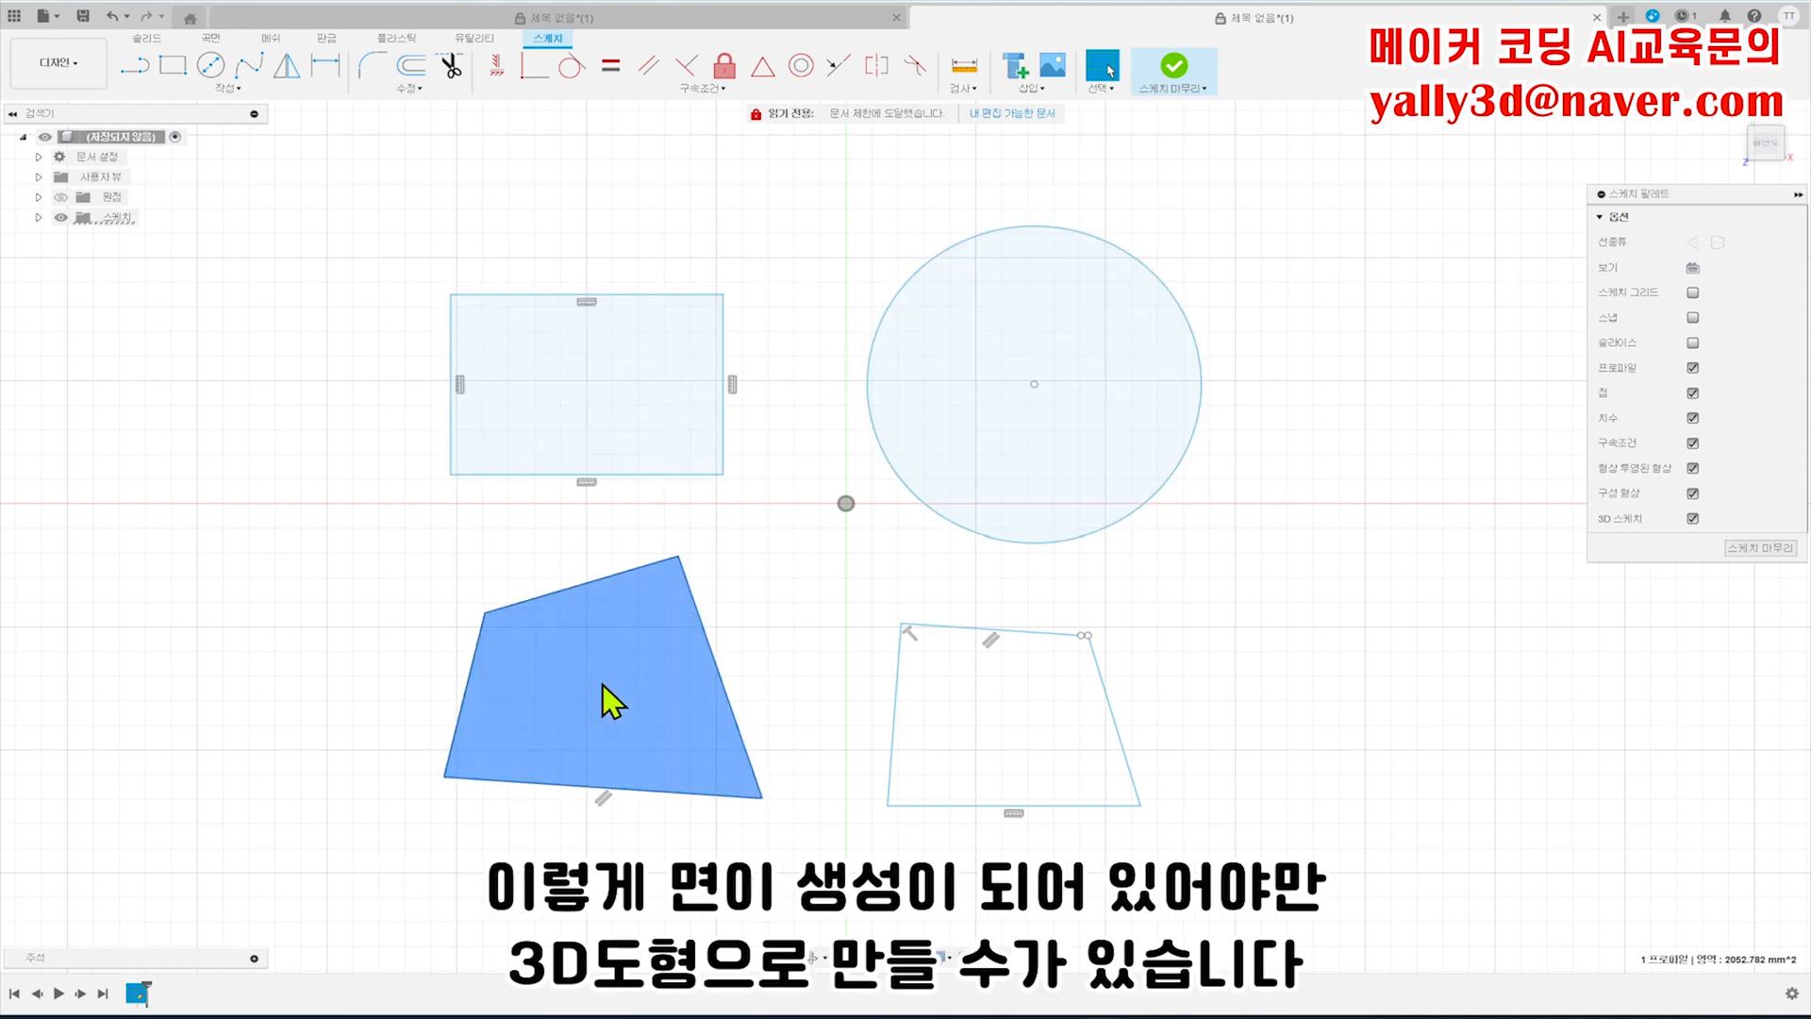
{"action": "left_click", "coordinate": [1212, 561]}
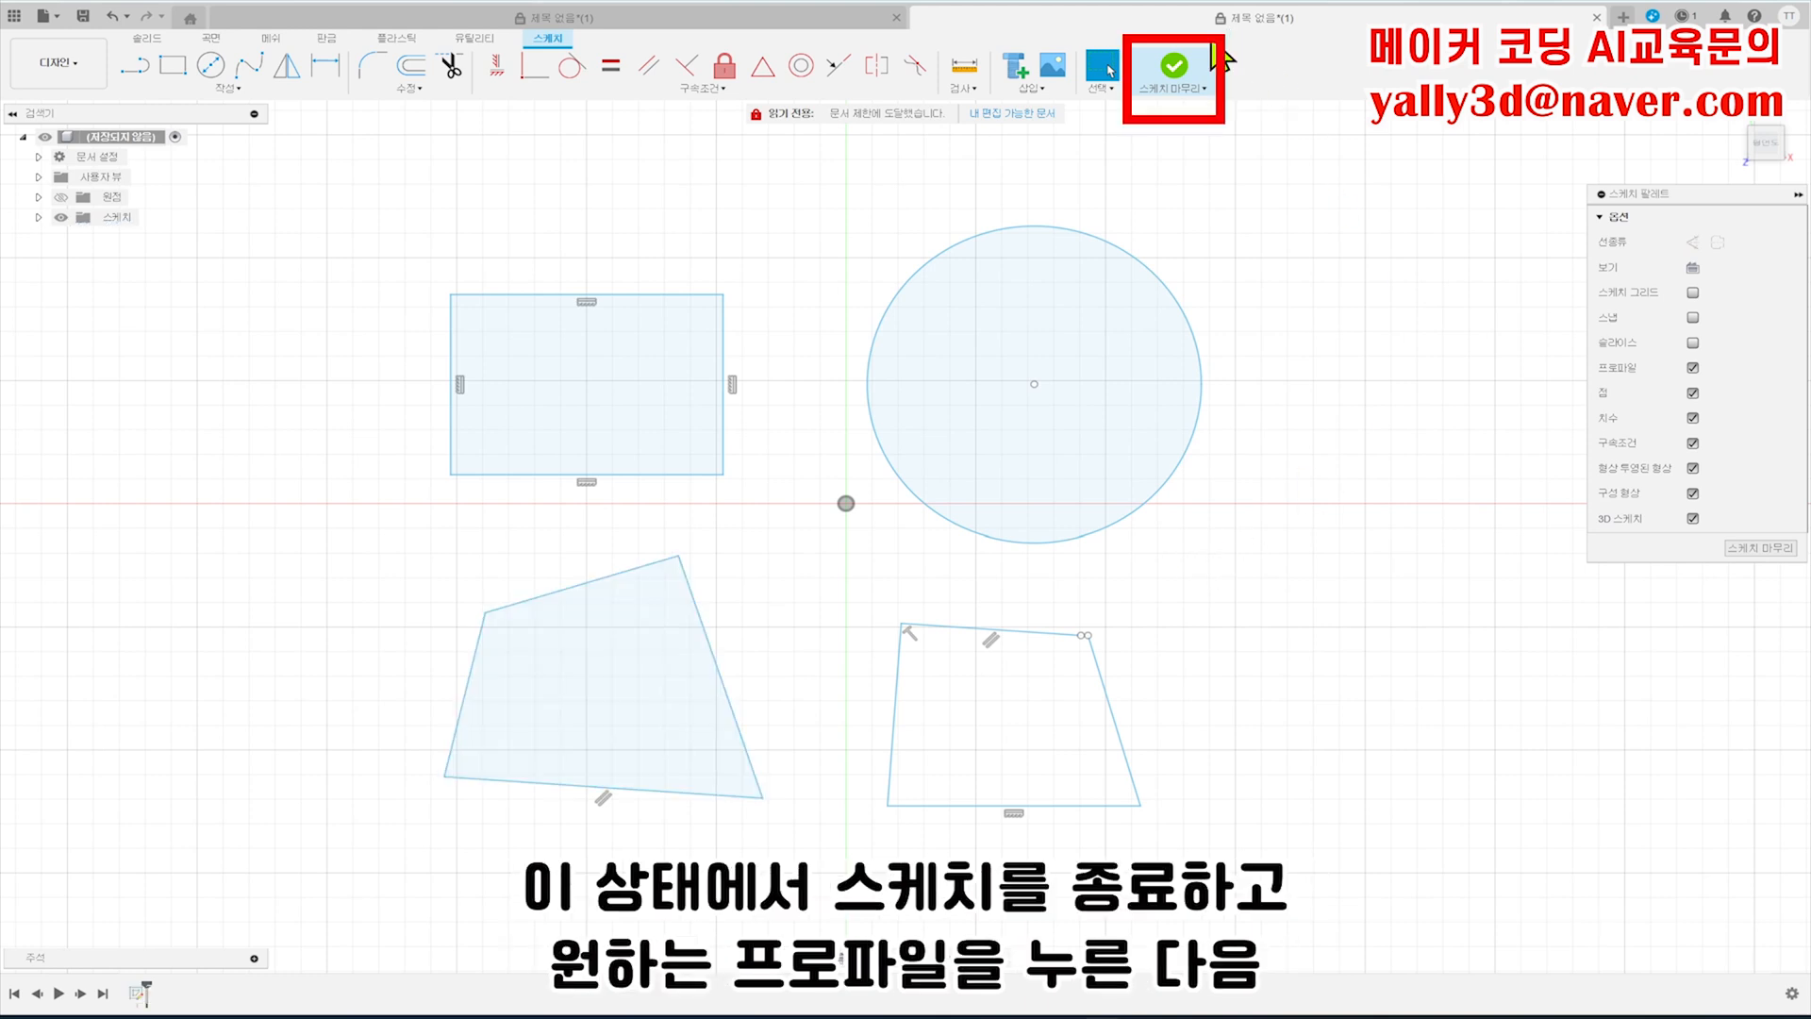
- Finish the sketch and extrude the rectangle profile 40 mm as a new body
{"action": "left_click", "coordinate": [1174, 76]}
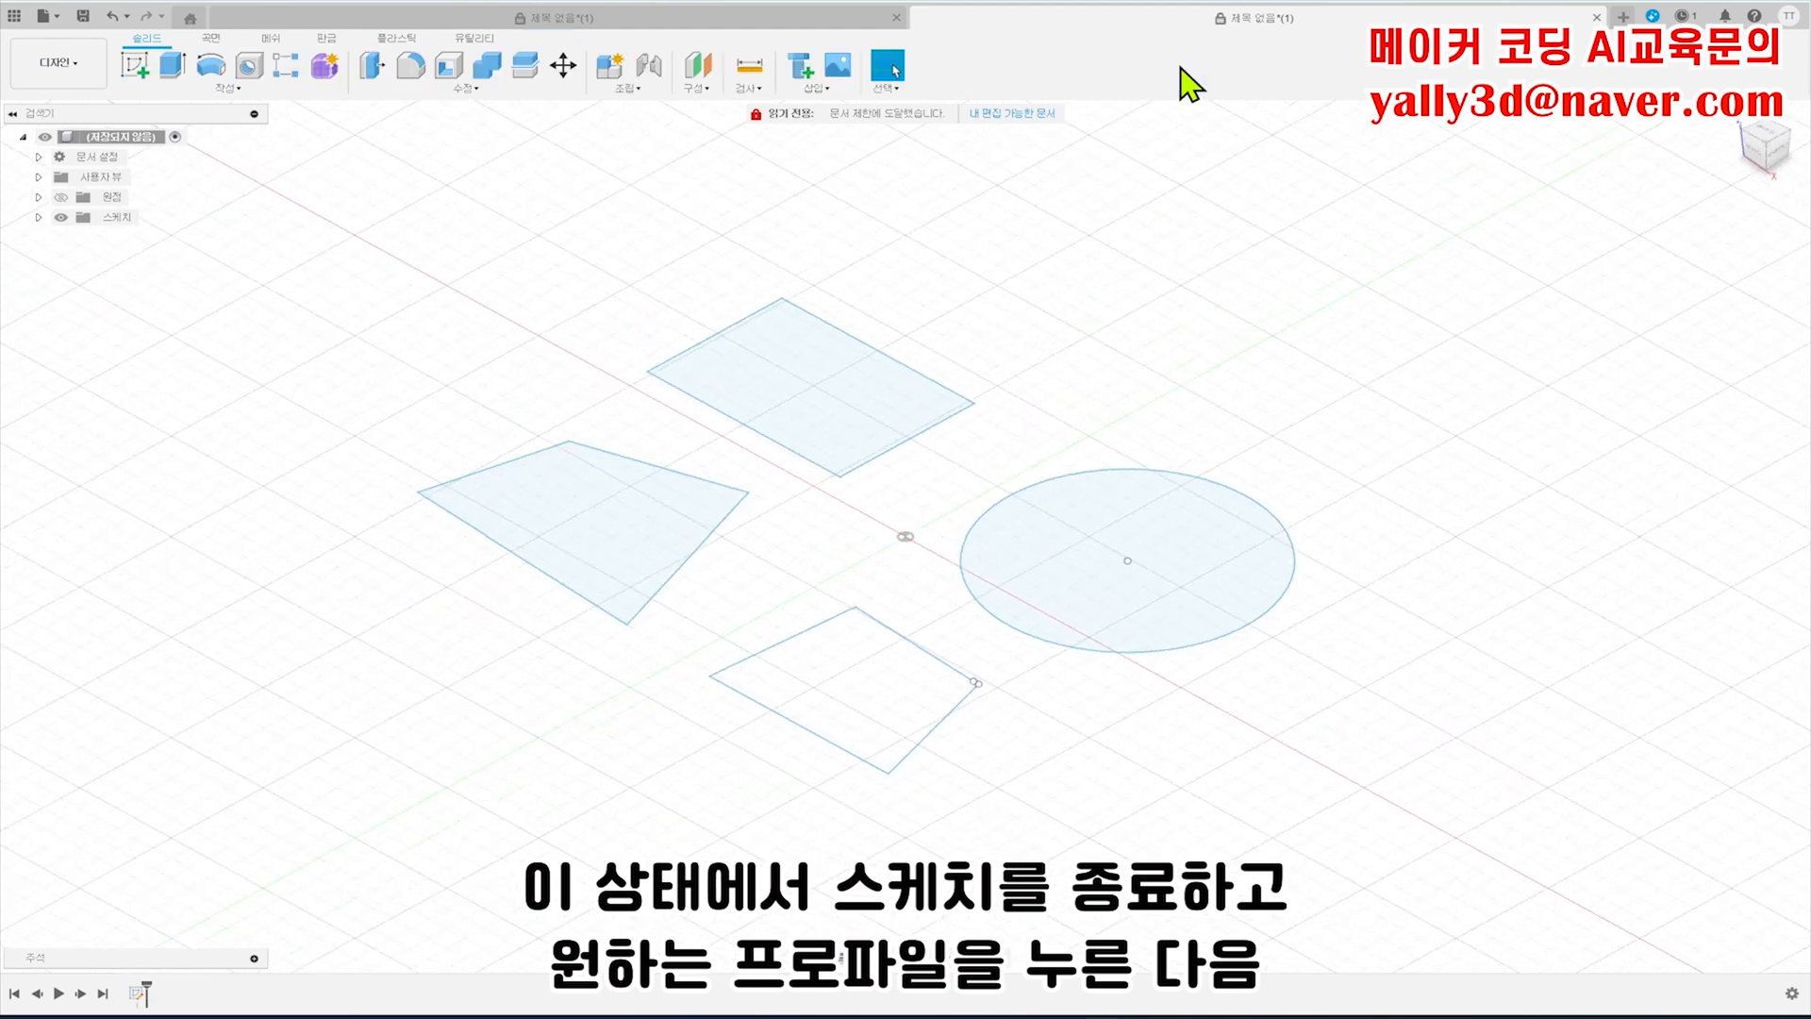
{"action": "left_click", "coordinate": [856, 415]}
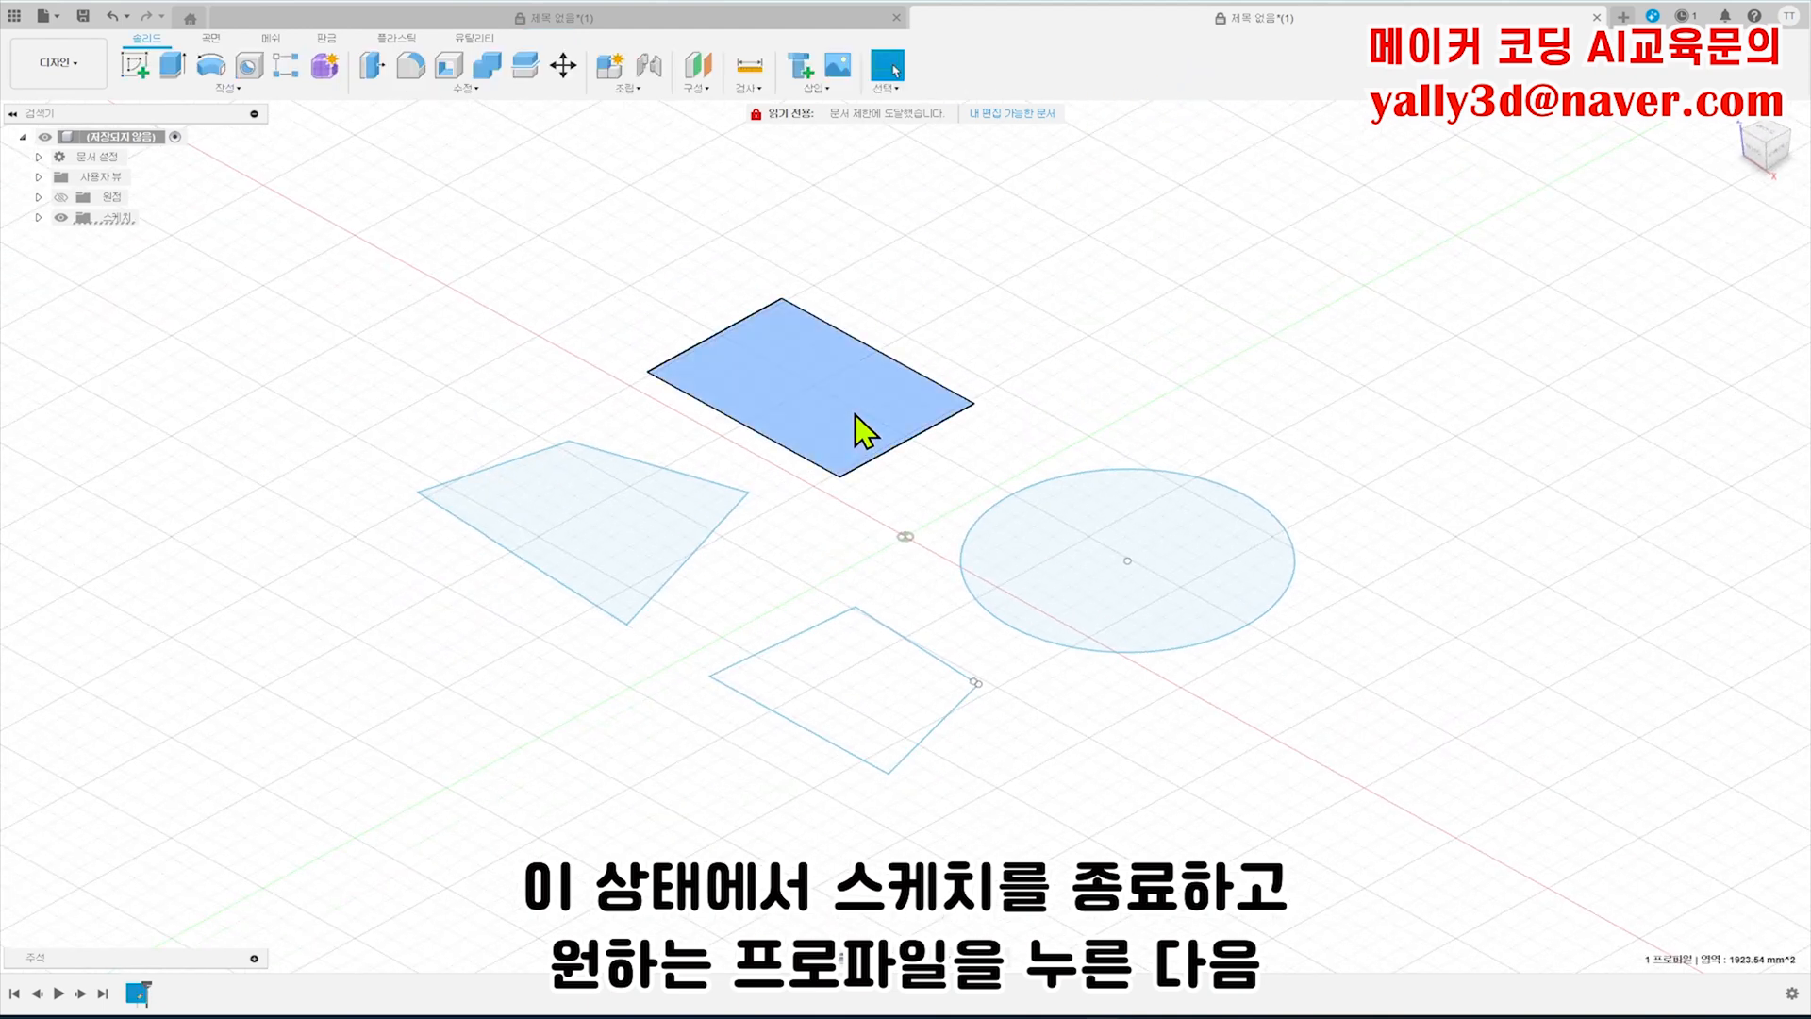
{"action": "left_click", "coordinate": [203, 88]}
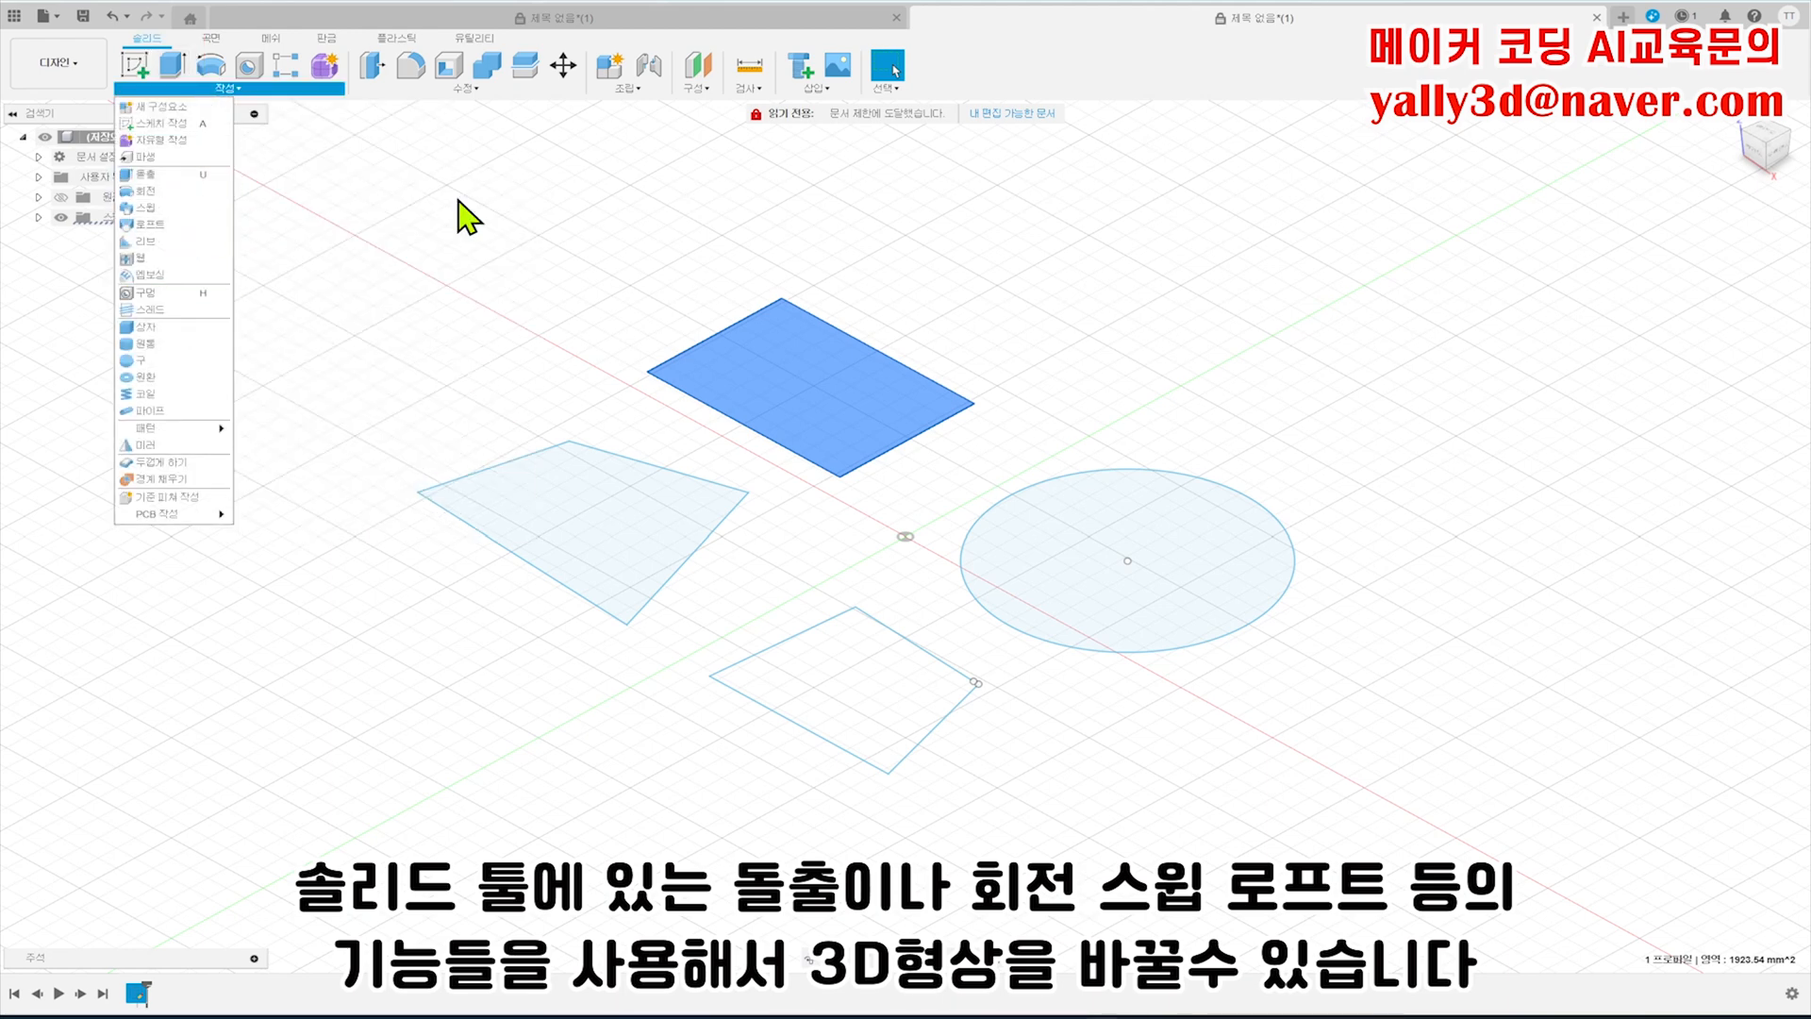
{"action": "left_click", "coordinate": [173, 67]}
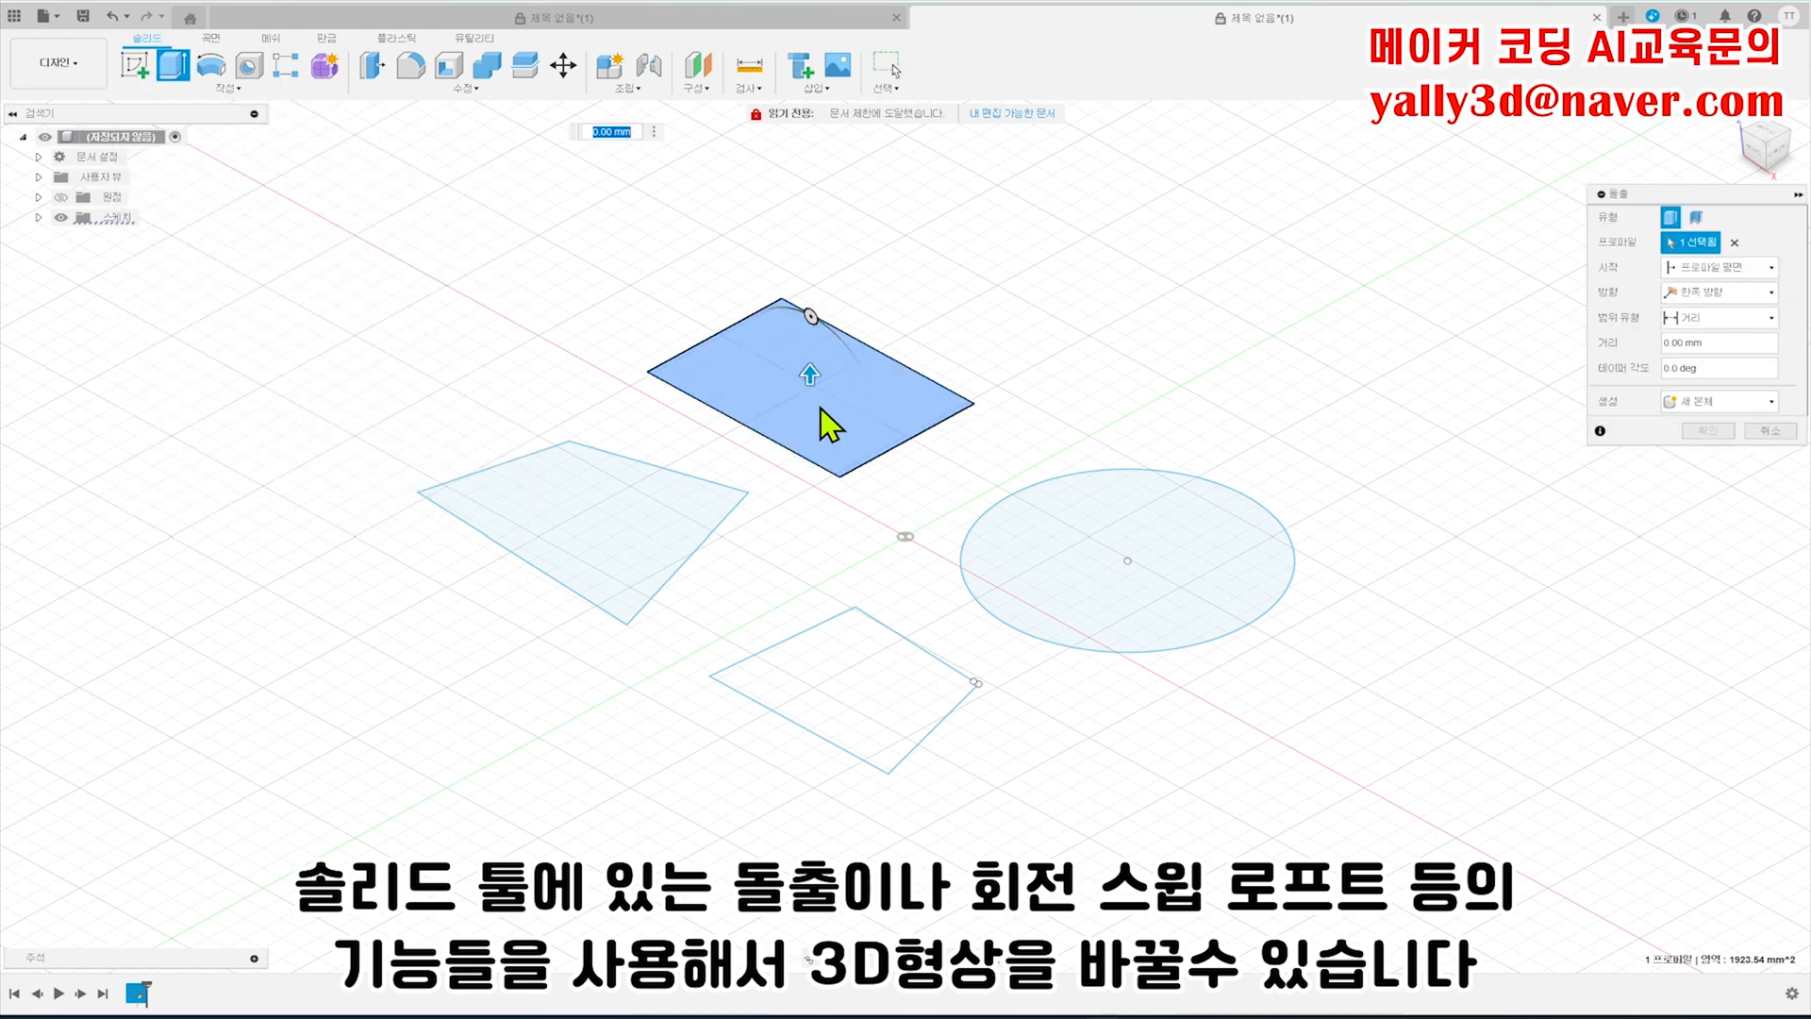
{"action": "left_click_drag", "start_coordinate": [810, 374], "coordinate": [817, 220]}
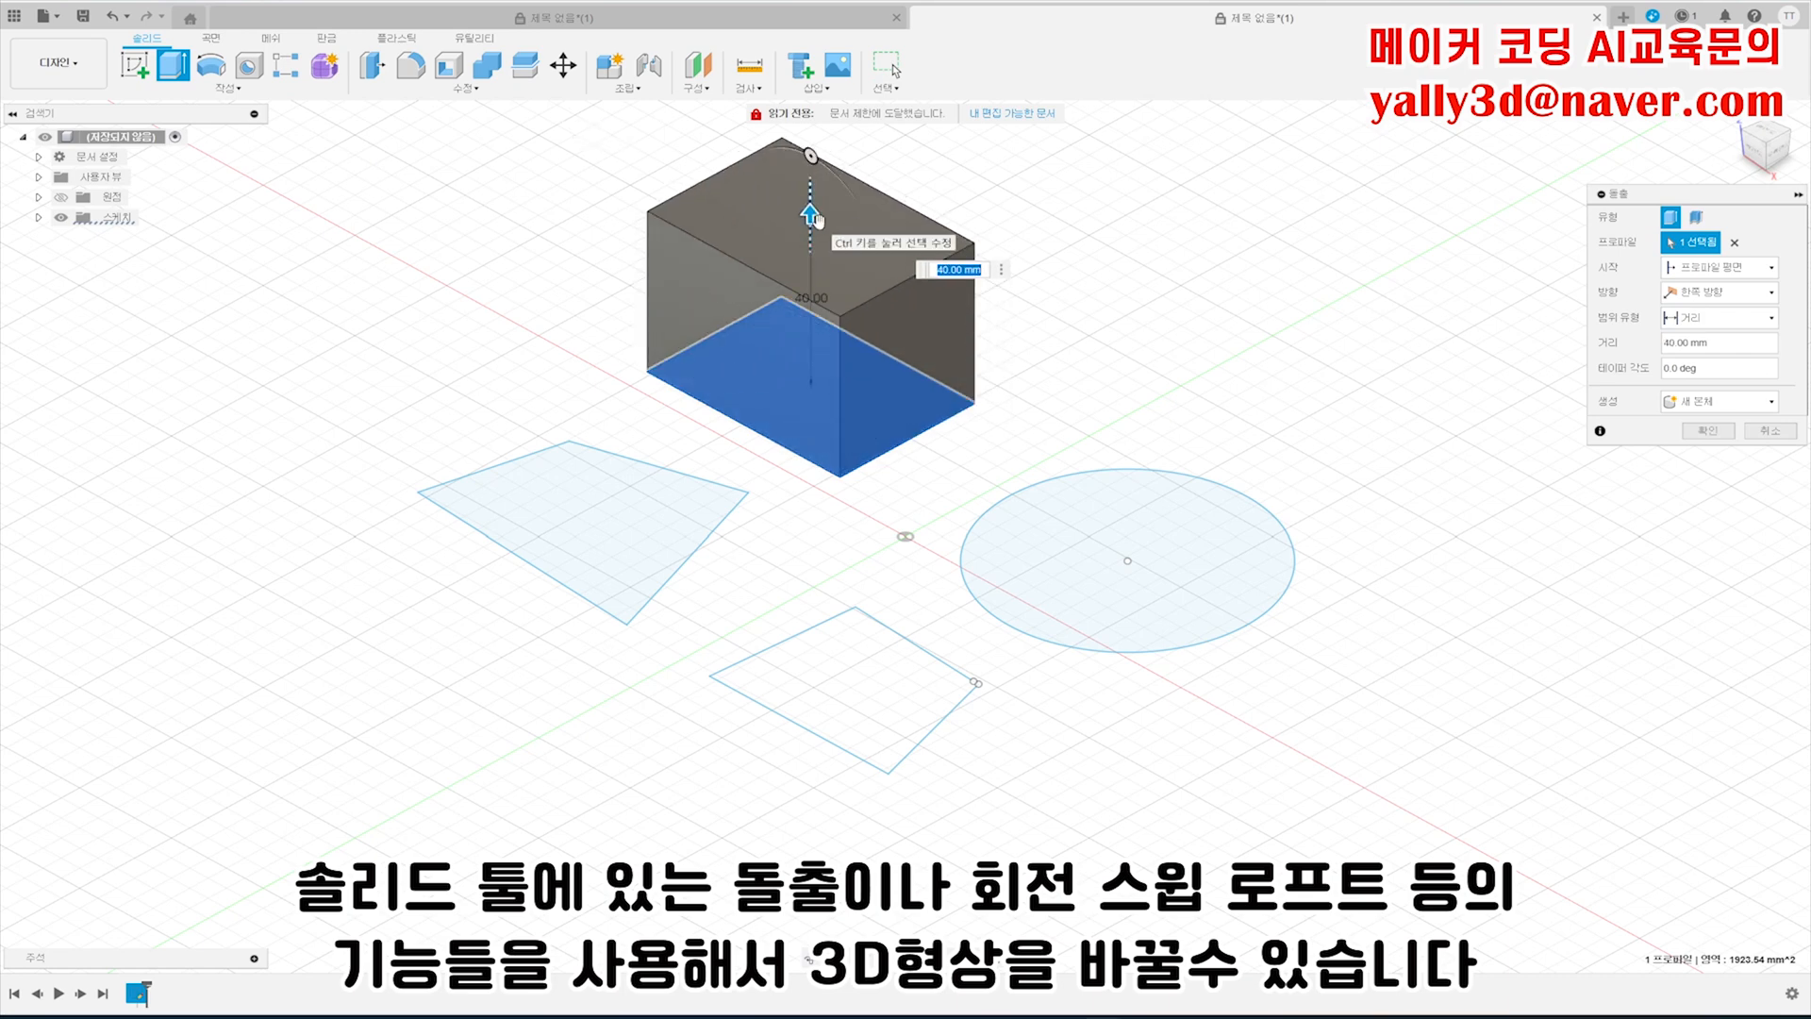
{"action": "key", "text": "Return"}
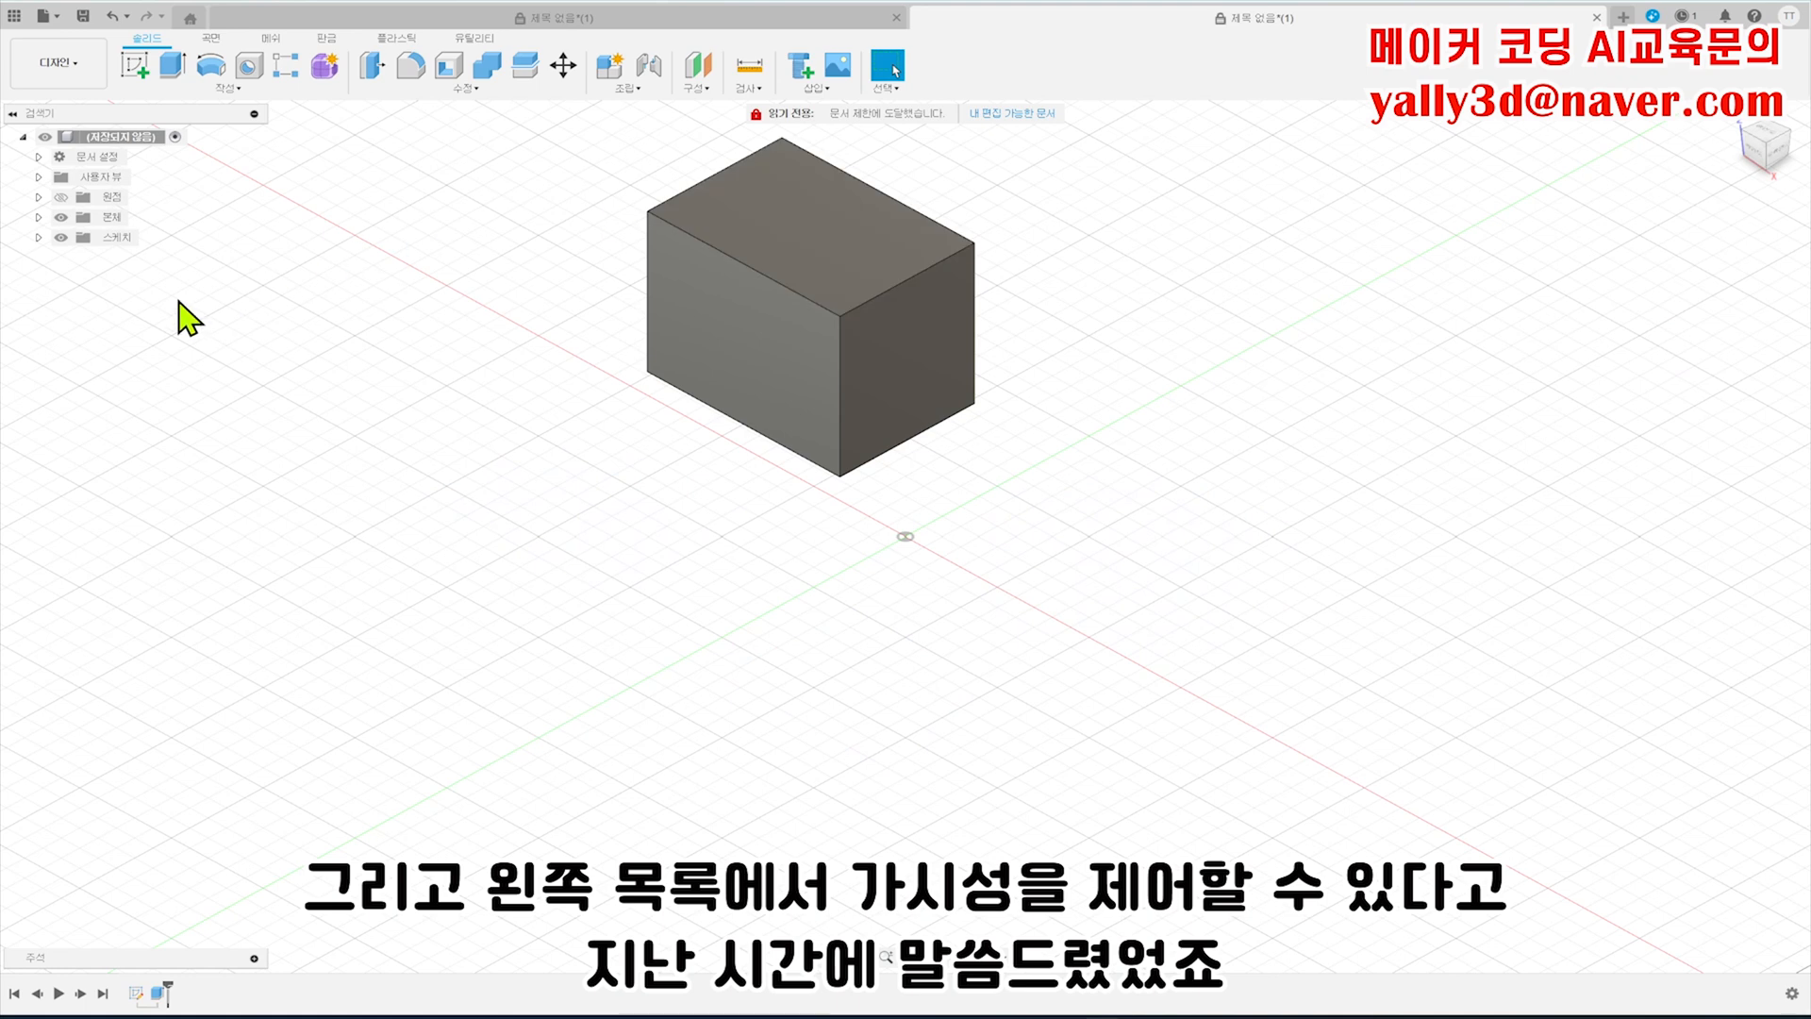
- Make the sketch 스케치1 visible again and examine the unclosed corner of the open quadrilateral
{"action": "left_click", "coordinate": [38, 237]}
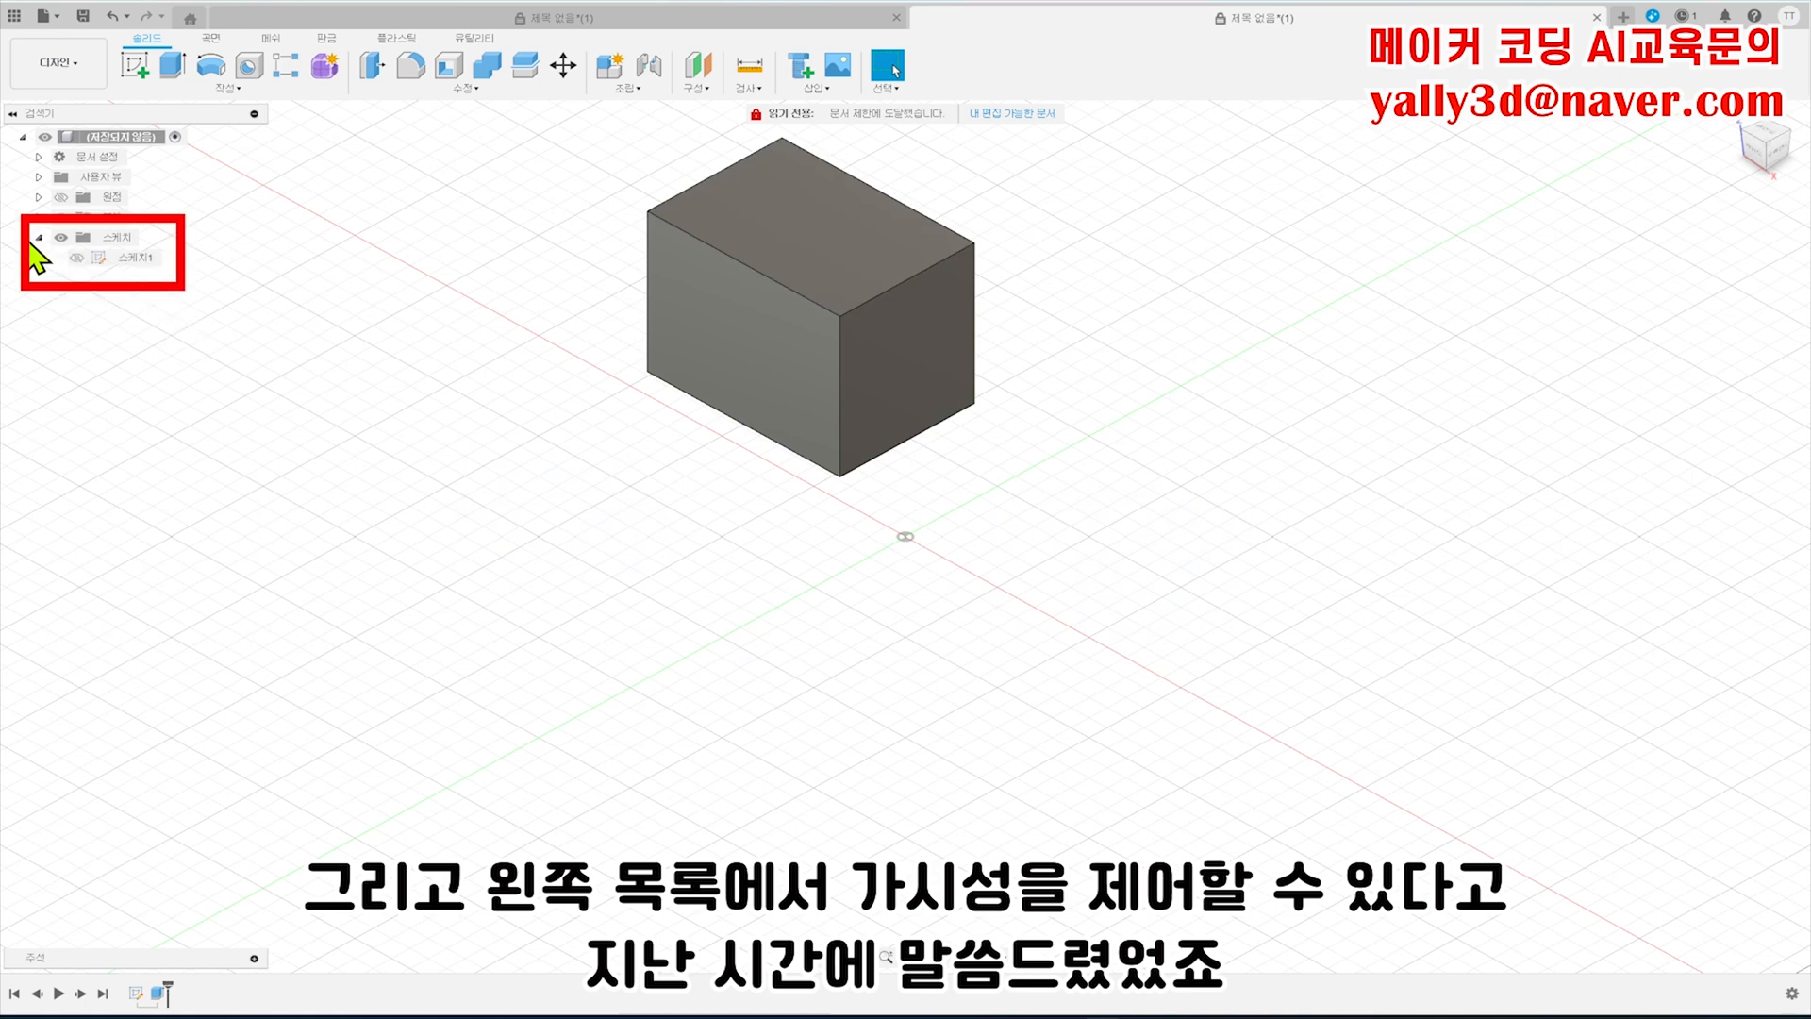
{"action": "left_click", "coordinate": [77, 258]}
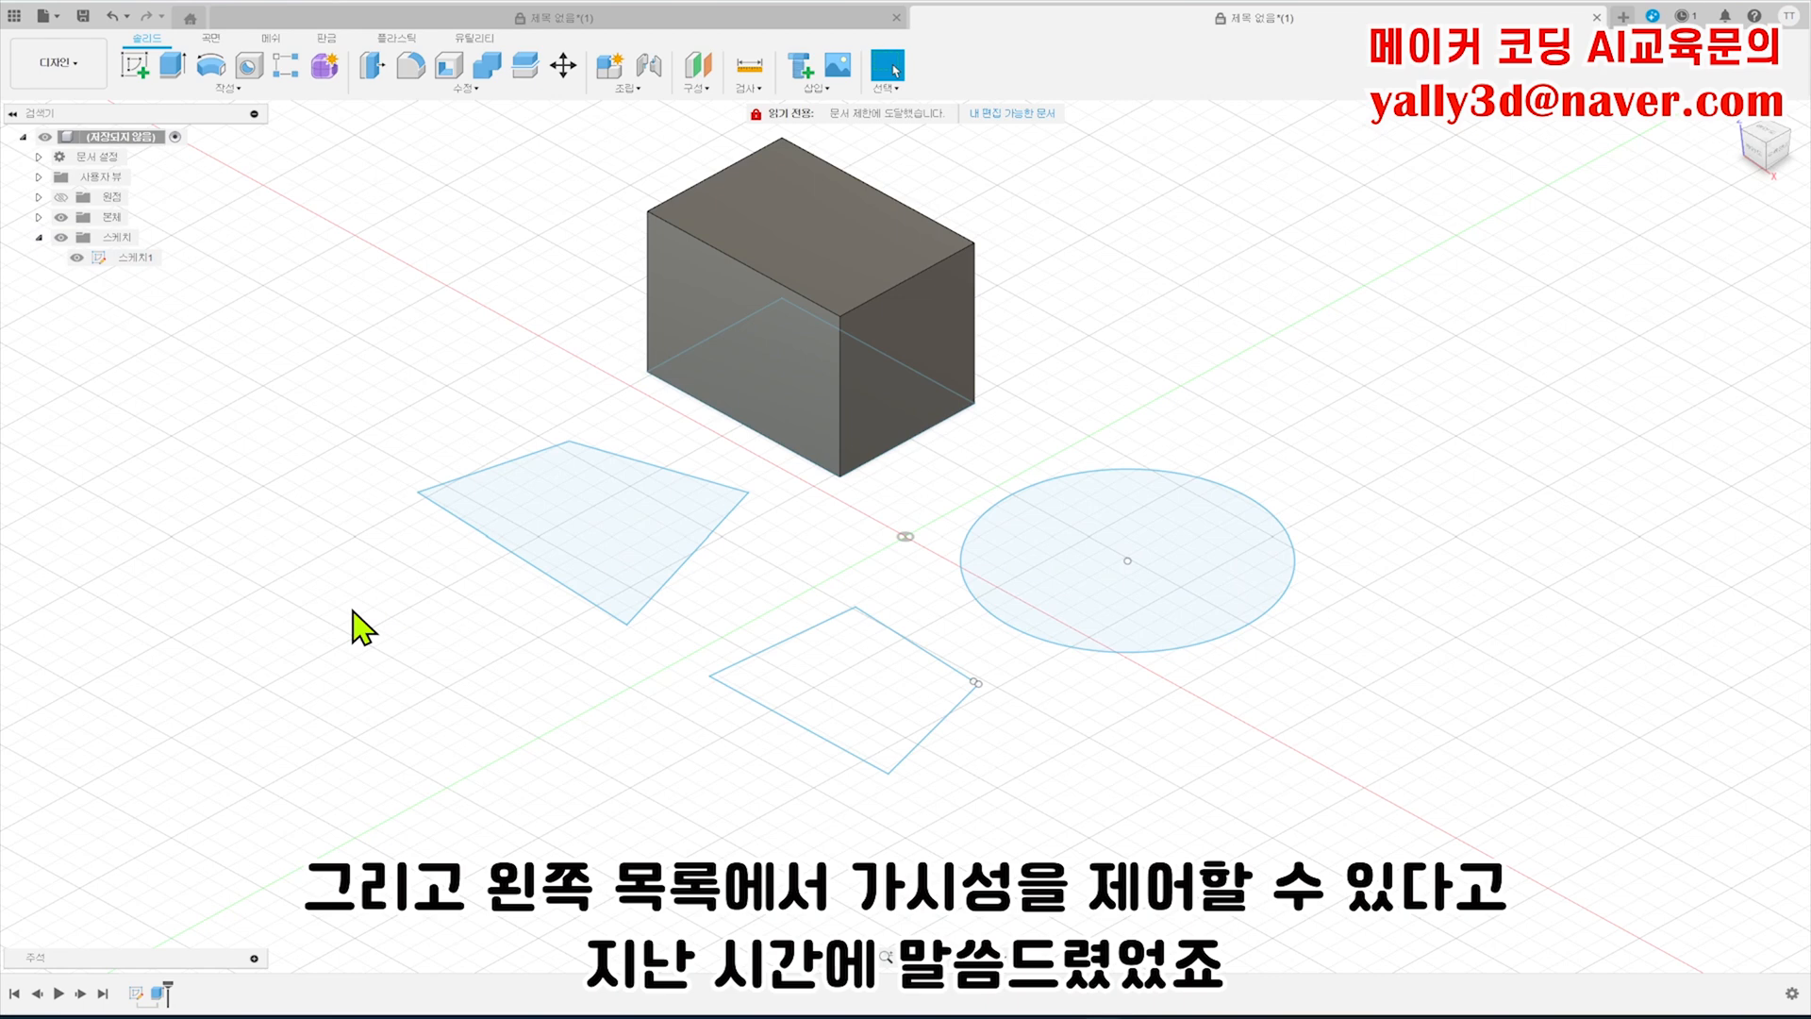
{"action": "mouse_move", "coordinate": [547, 719]}
{"action": "middle_mouse_down"}
{"action": "mouse_move", "coordinate": [565, 736]}
{"action": "mouse_move", "coordinate": [514, 707]}
{"action": "middle_mouse_up"}
{"action": "middle_click_drag", "start_coordinate": [1191, 744], "coordinate": [1072, 740], "text": "shift"}
{"action": "scroll", "coordinate": [1057, 717], "scroll_direction": "up", "scroll_amount": 4}
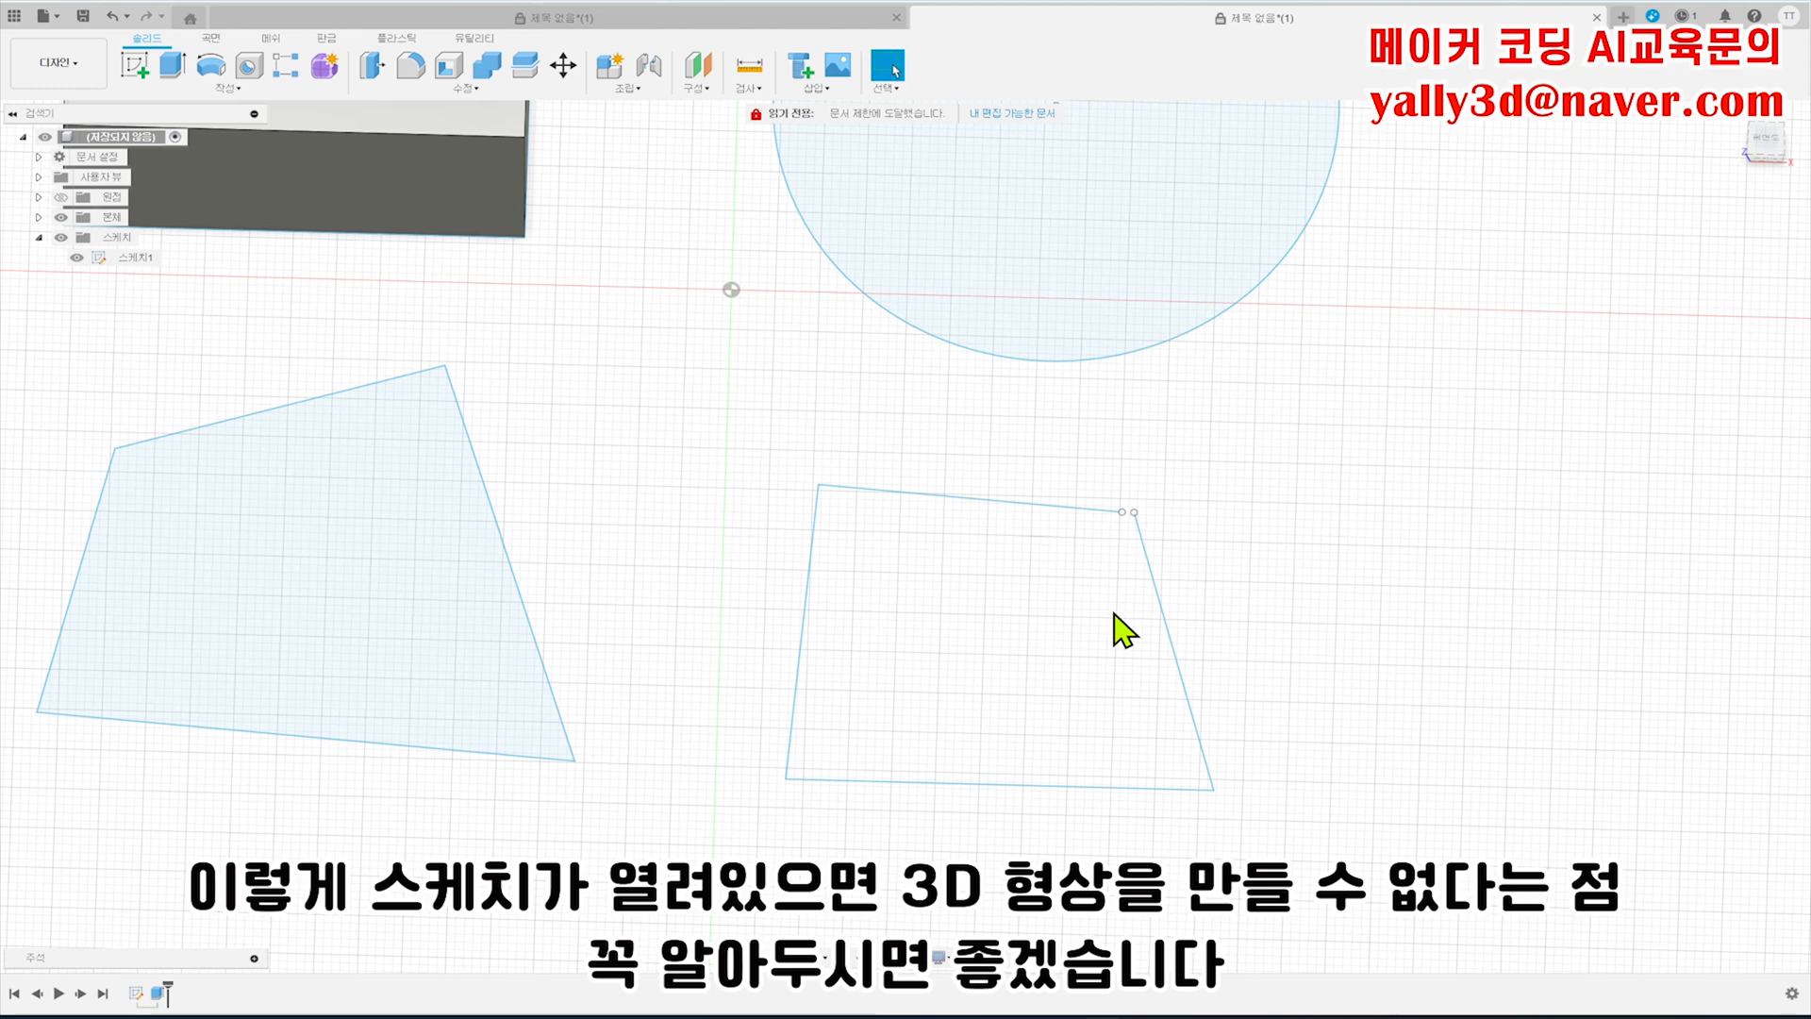
{"action": "scroll", "coordinate": [950, 613], "scroll_direction": "down", "scroll_amount": 4}
{"action": "middle_click_drag", "start_coordinate": [790, 434], "coordinate": [869, 511]}
{"action": "scroll", "coordinate": [869, 511], "scroll_direction": "down", "scroll_amount": 1}
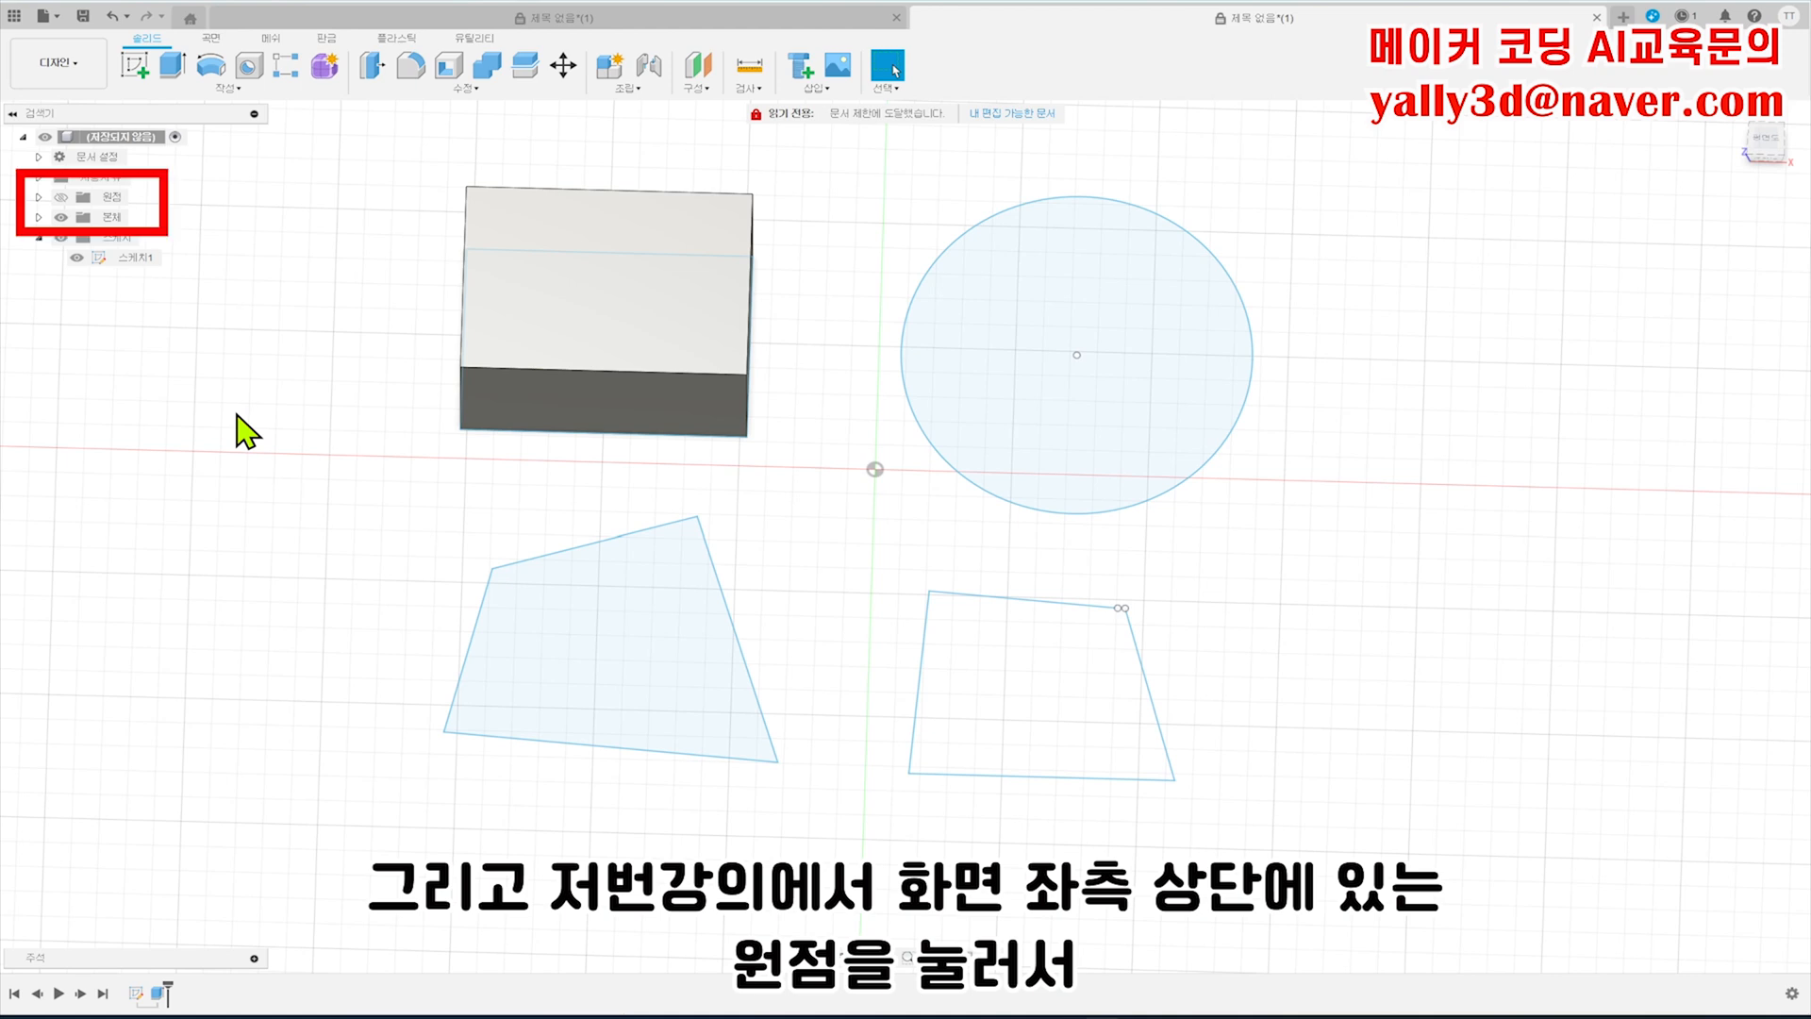
- Expand the origin's contents, show its point, axes and planes in the model, and hide them again
{"action": "left_click", "coordinate": [38, 197]}
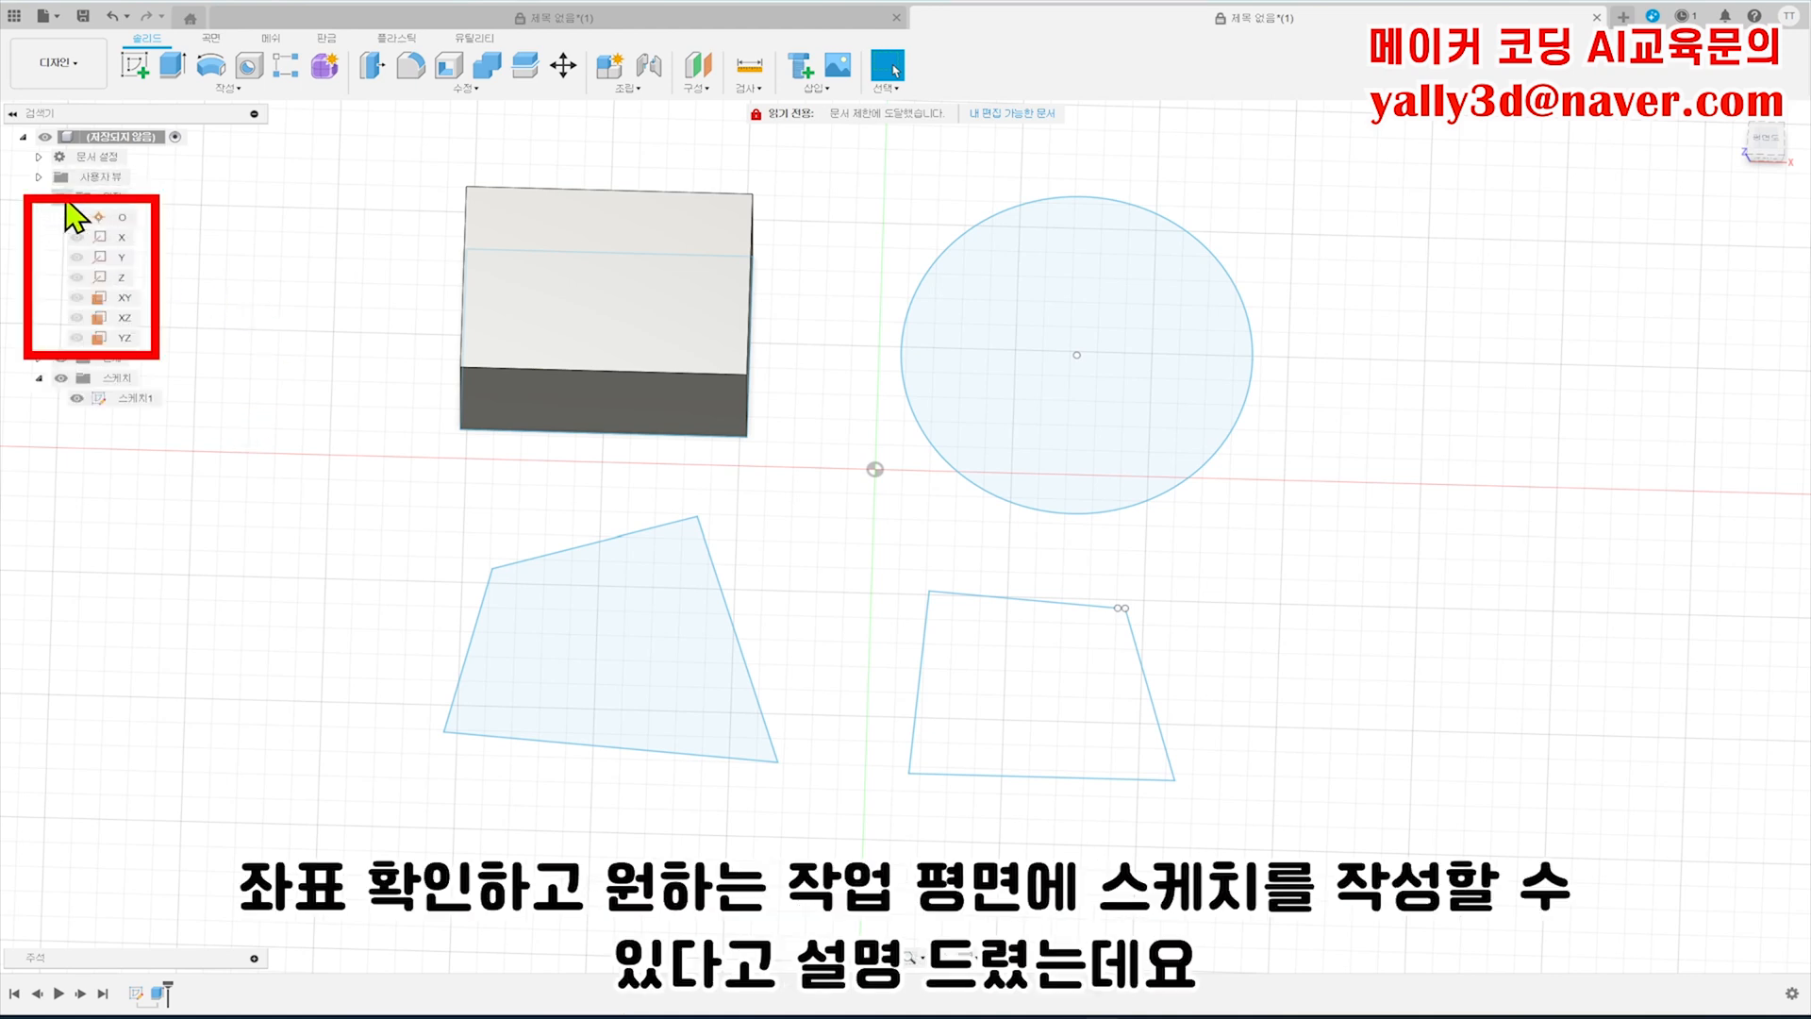
{"action": "left_click", "coordinate": [63, 196]}
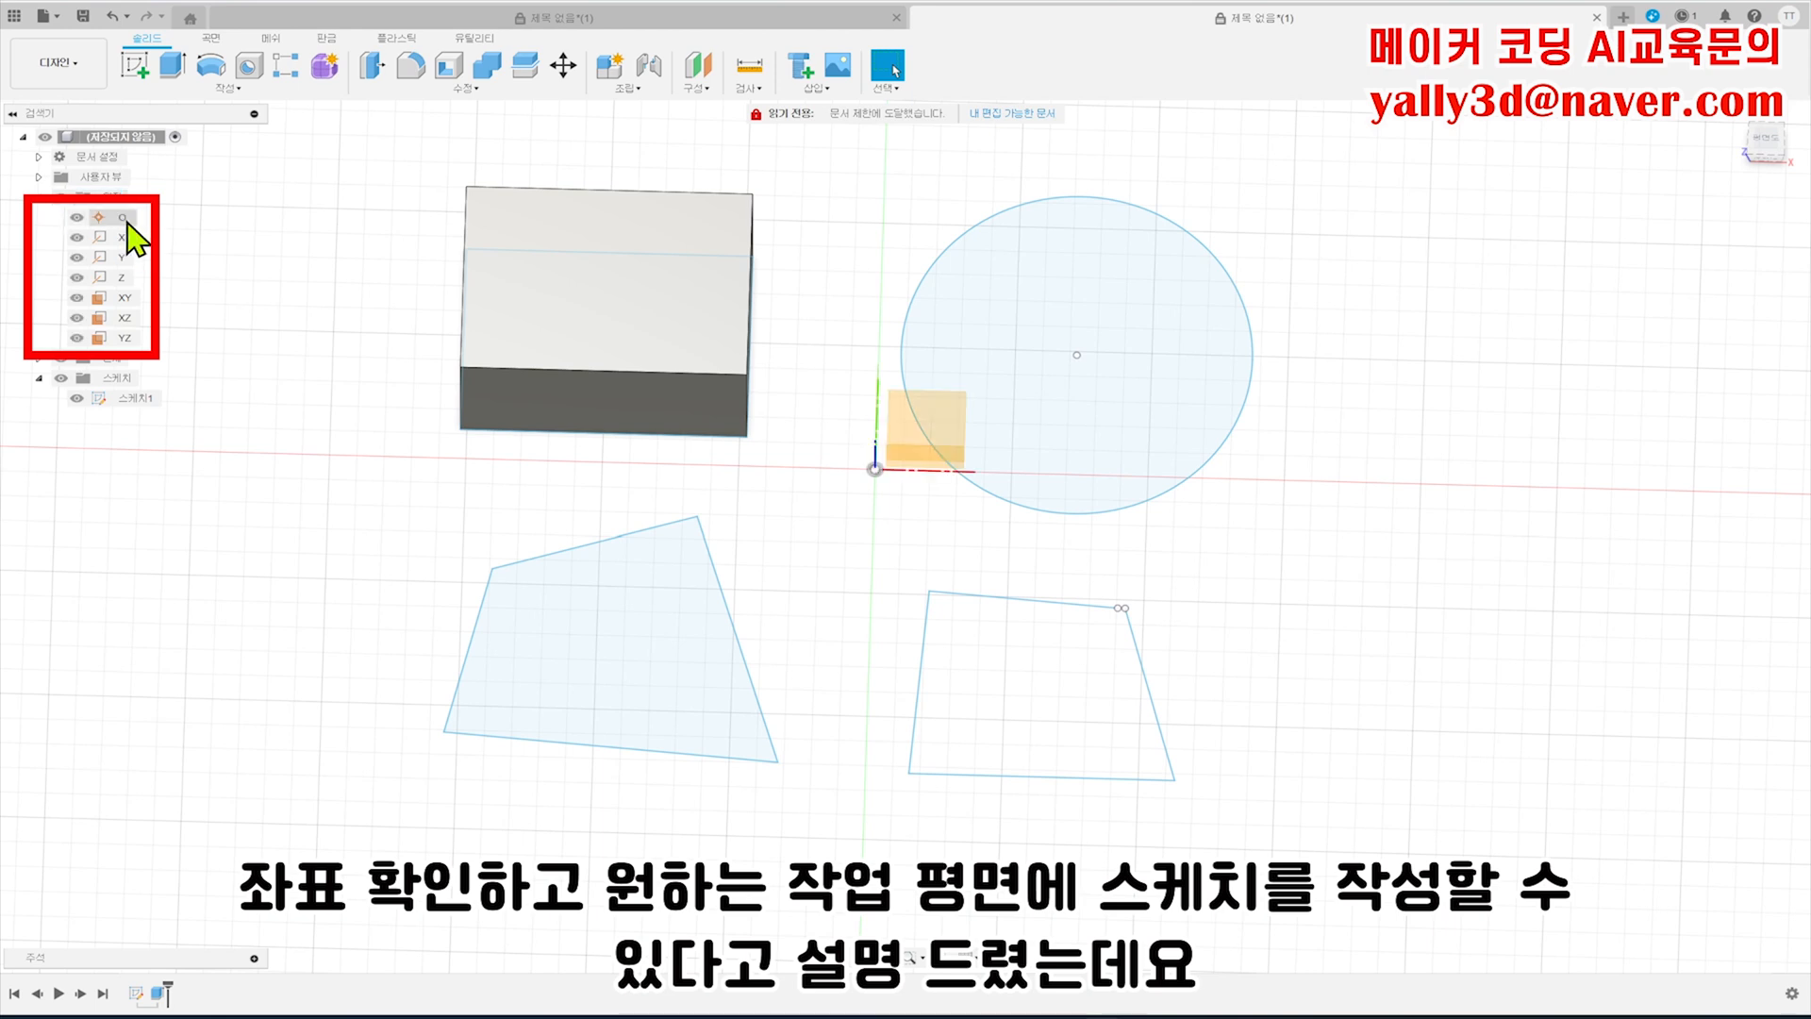
{"action": "left_click", "coordinate": [62, 198]}
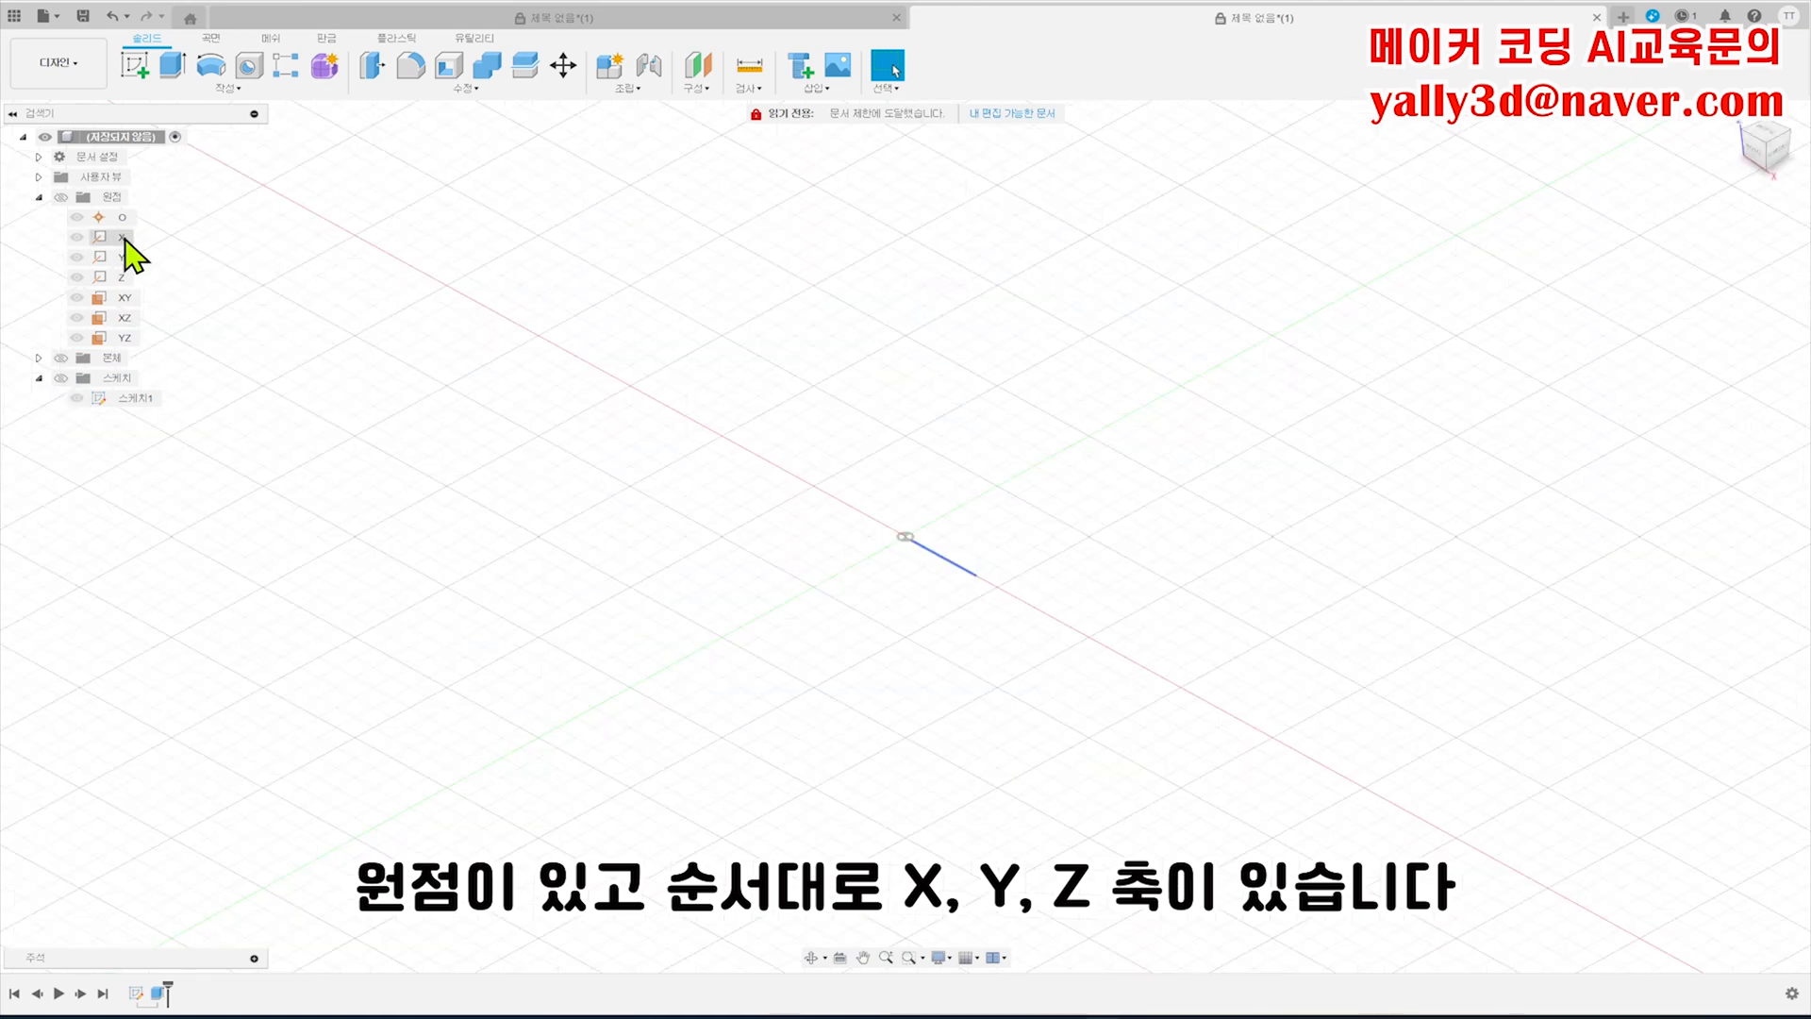
- Select the origin's X, Y and Z axes in turn to examine the direction of each
{"action": "left_click", "coordinate": [123, 238]}
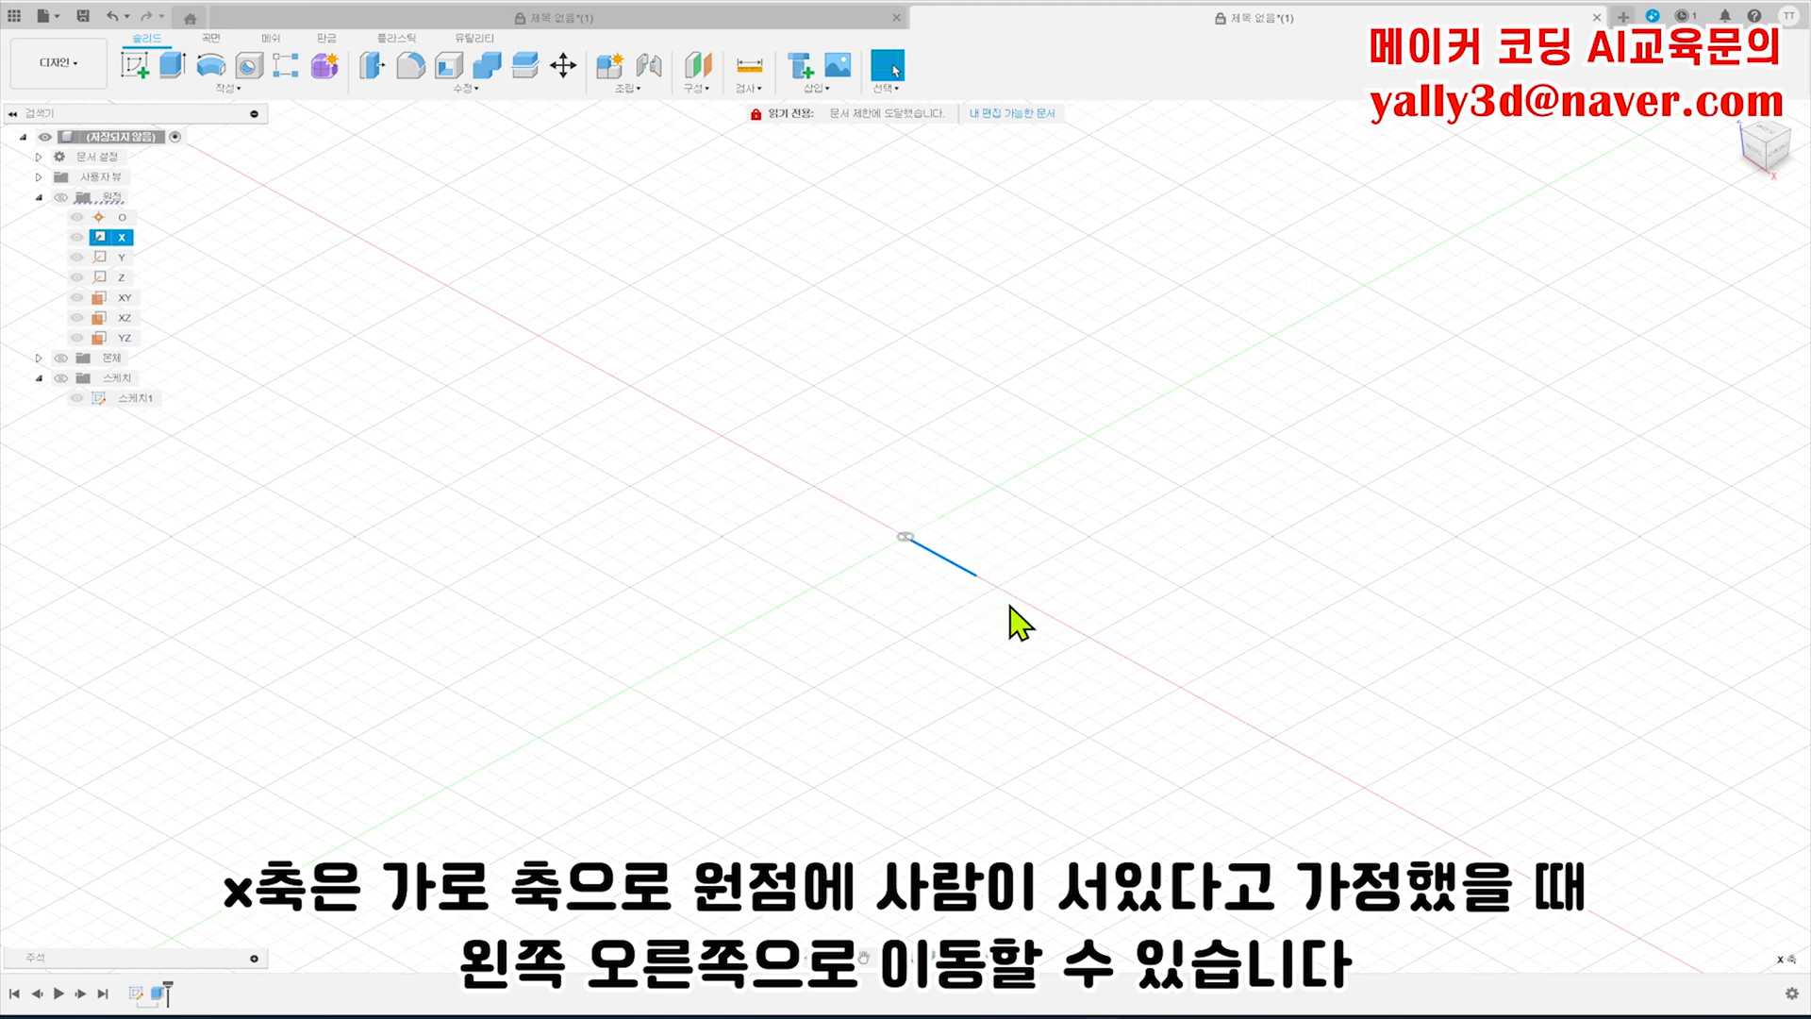
{"action": "left_click", "coordinate": [121, 256]}
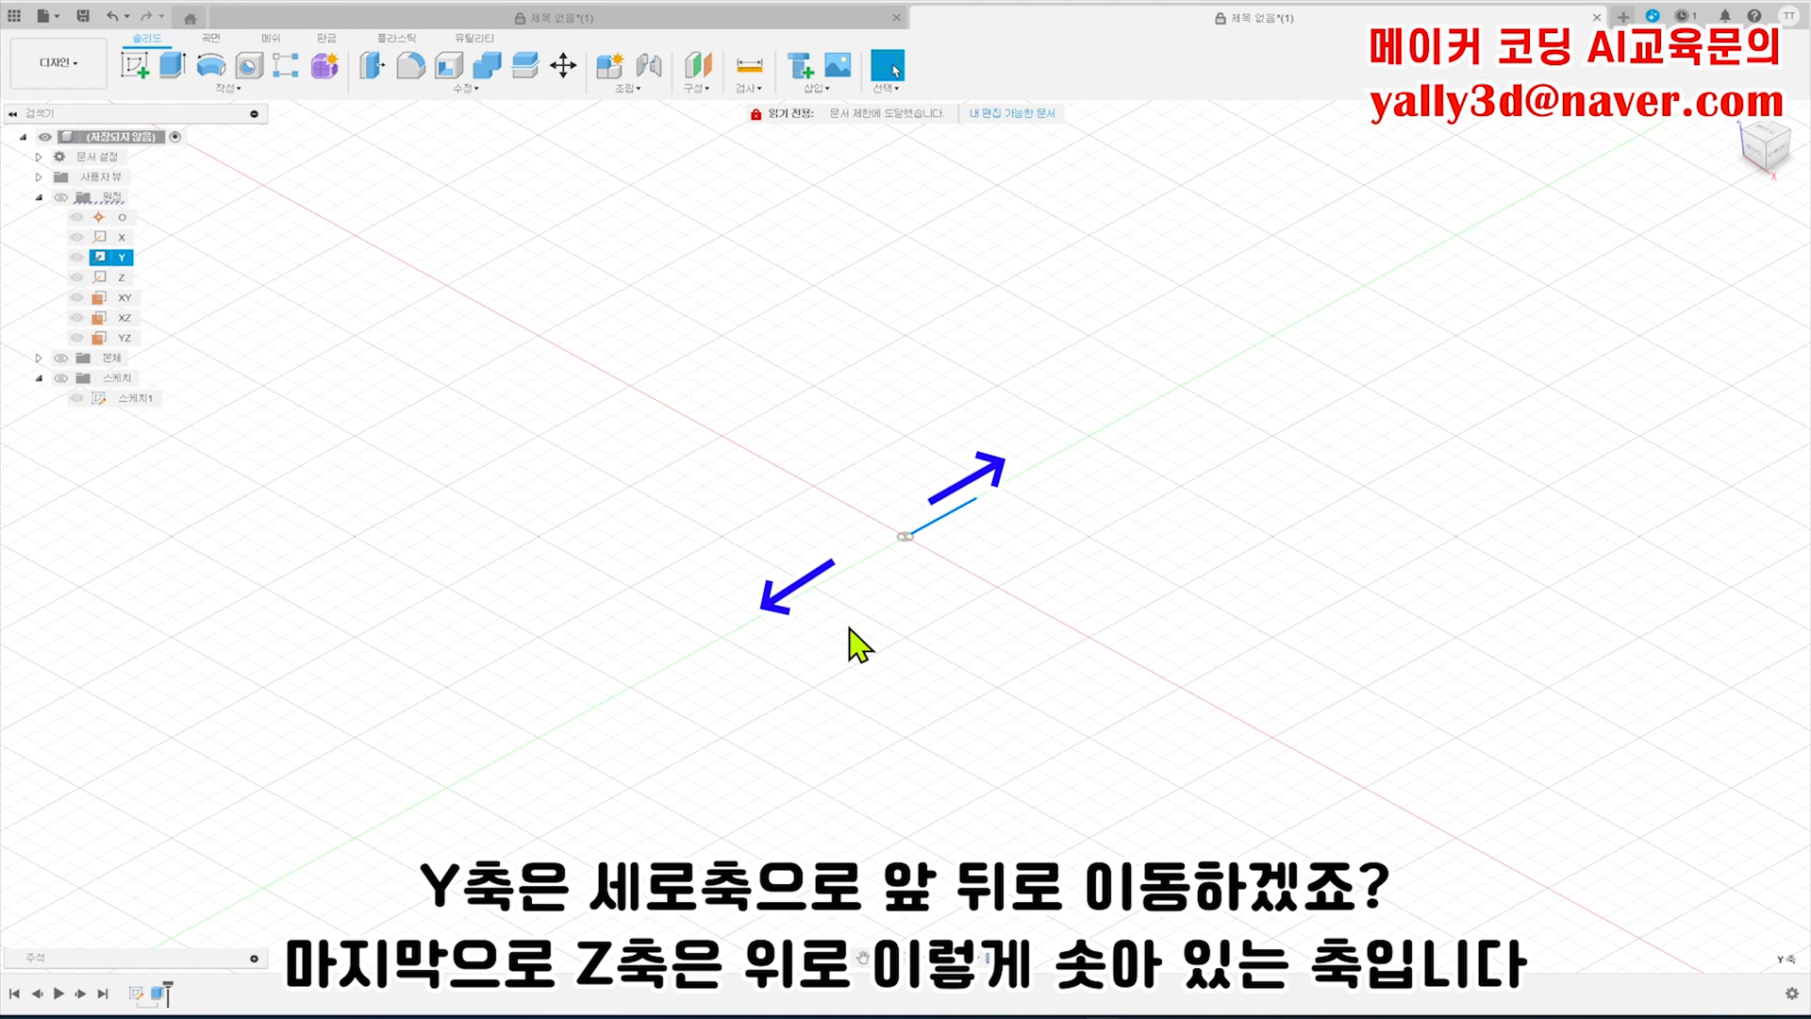
{"action": "left_click", "coordinate": [113, 278]}
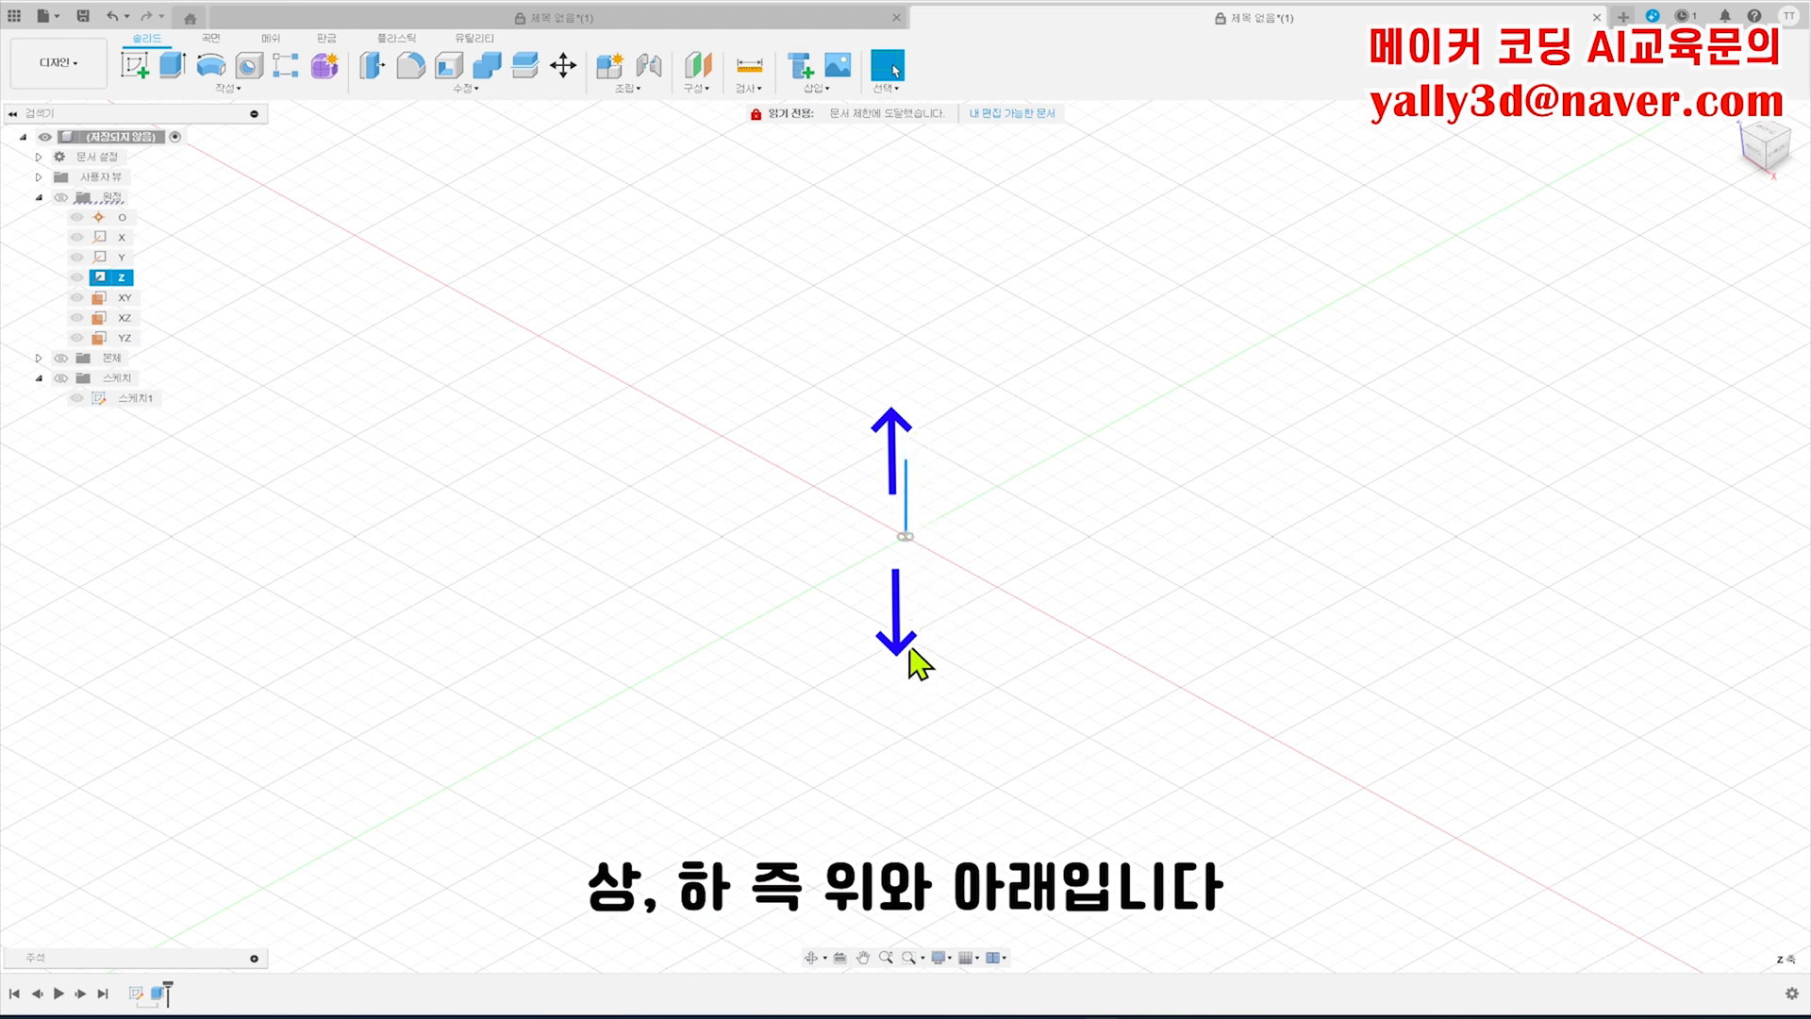
- Select the origin's XY, XZ and YZ planes in turn to examine their orientation, and revisit XY and XZ
{"action": "left_click", "coordinate": [125, 298]}
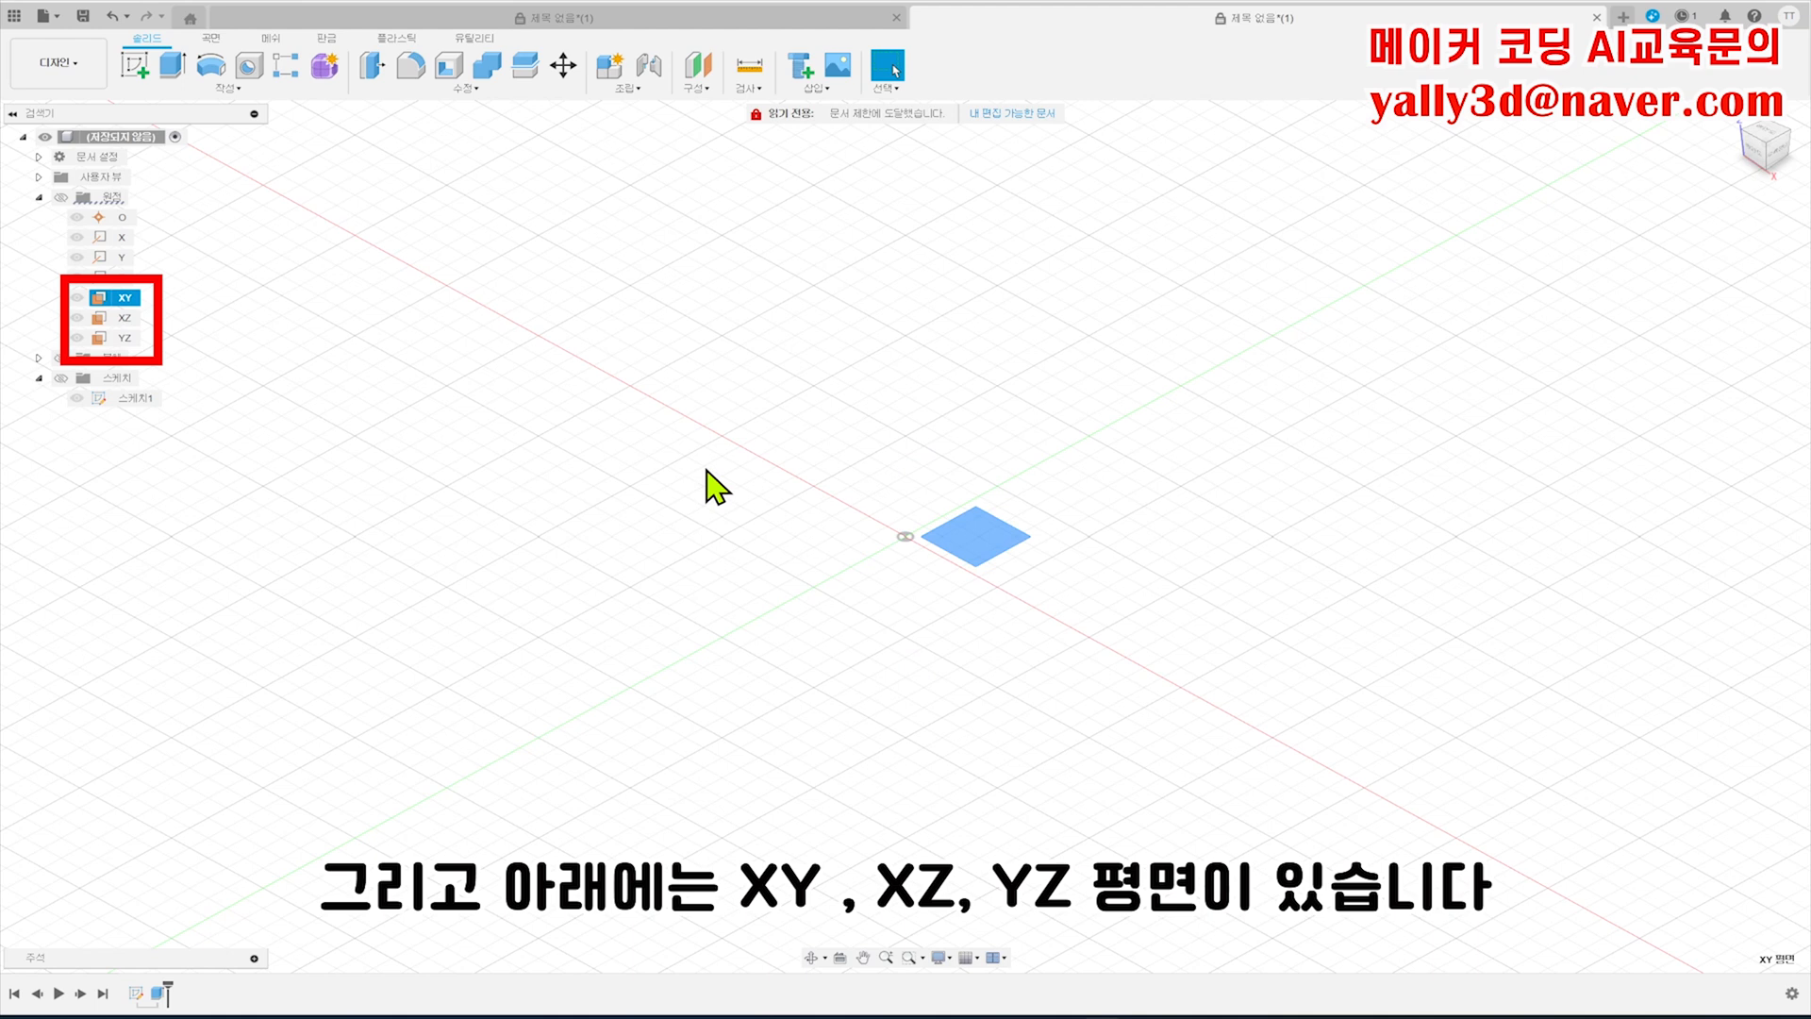
{"action": "left_click", "coordinate": [130, 318]}
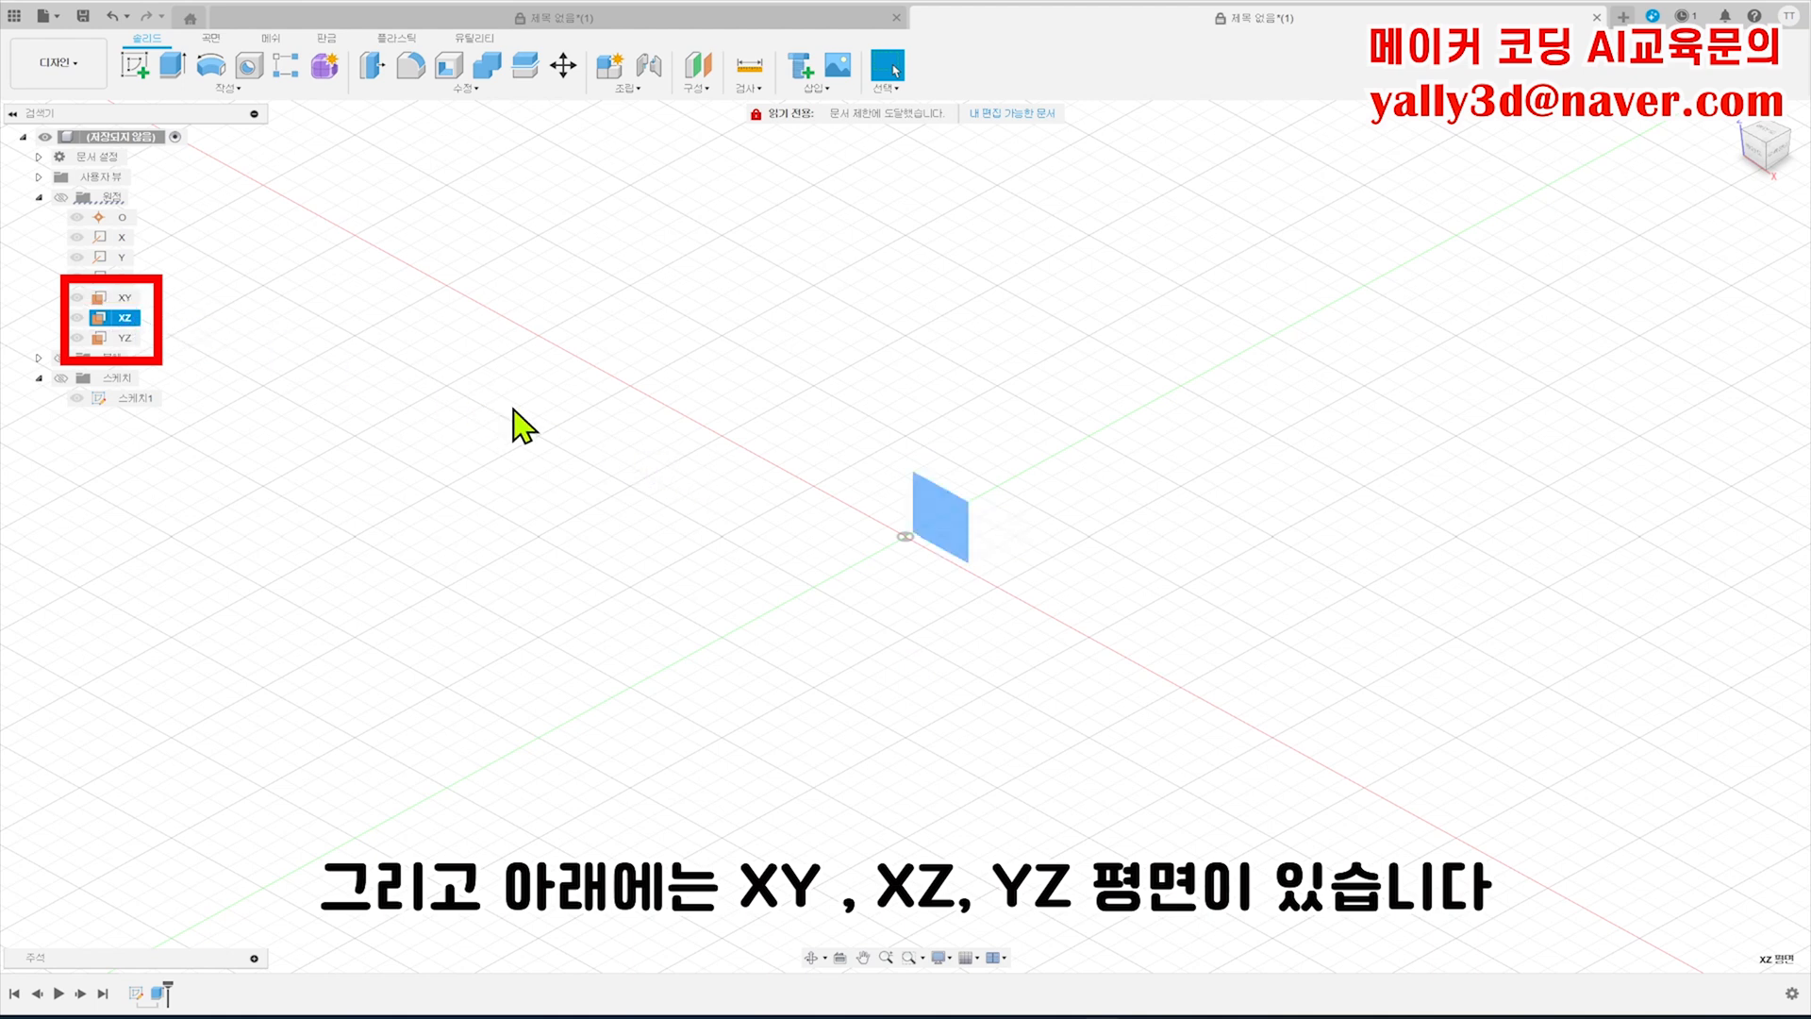
{"action": "left_click", "coordinate": [132, 338]}
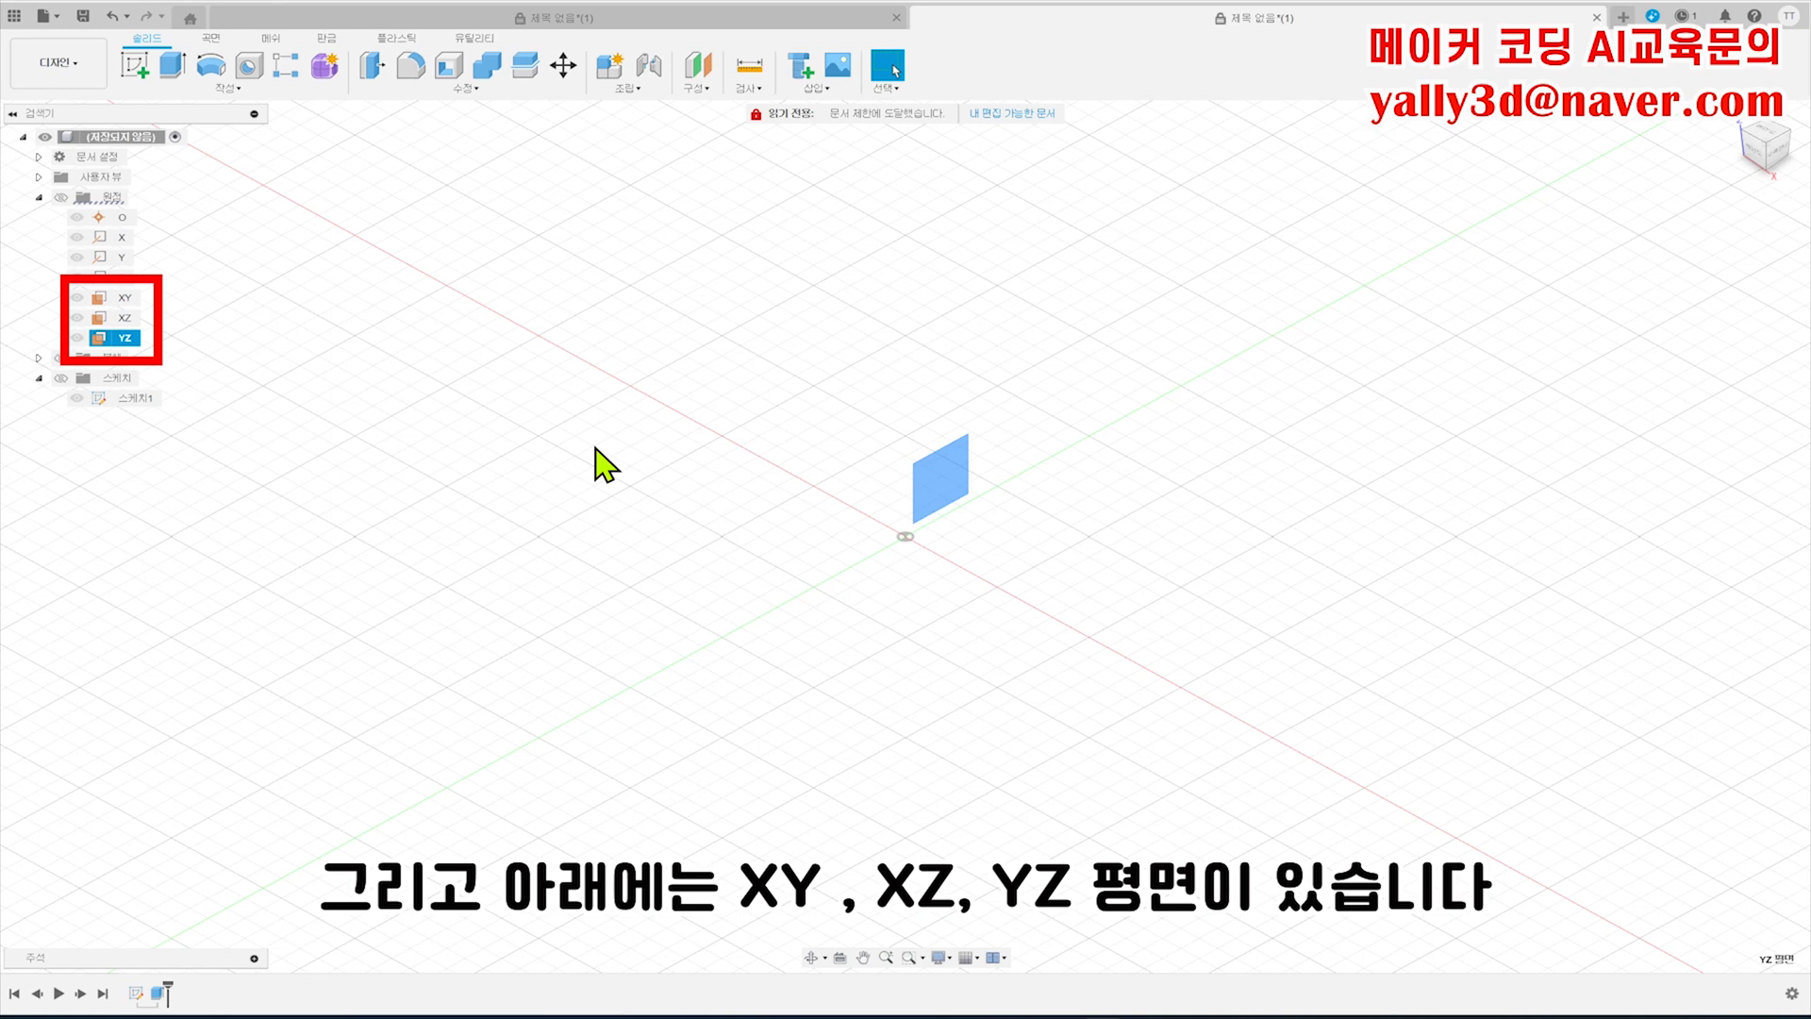
{"action": "left_click", "coordinate": [127, 298]}
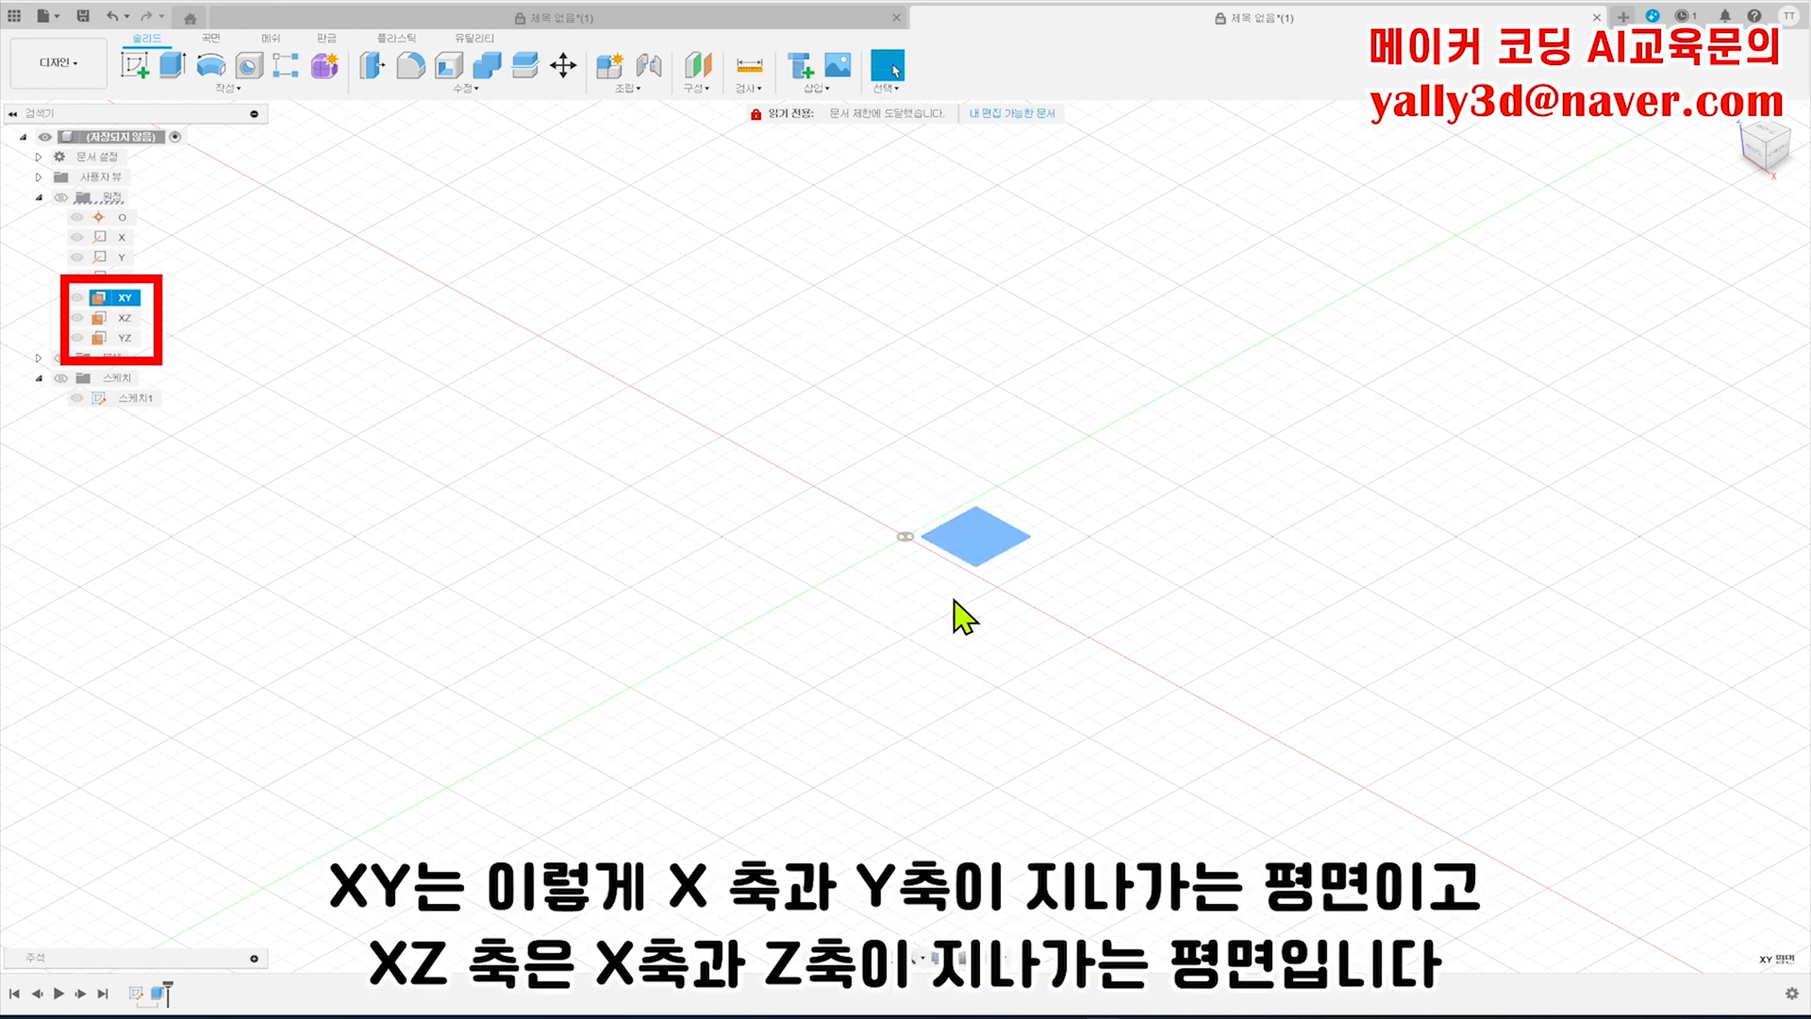
{"action": "left_click", "coordinate": [126, 318]}
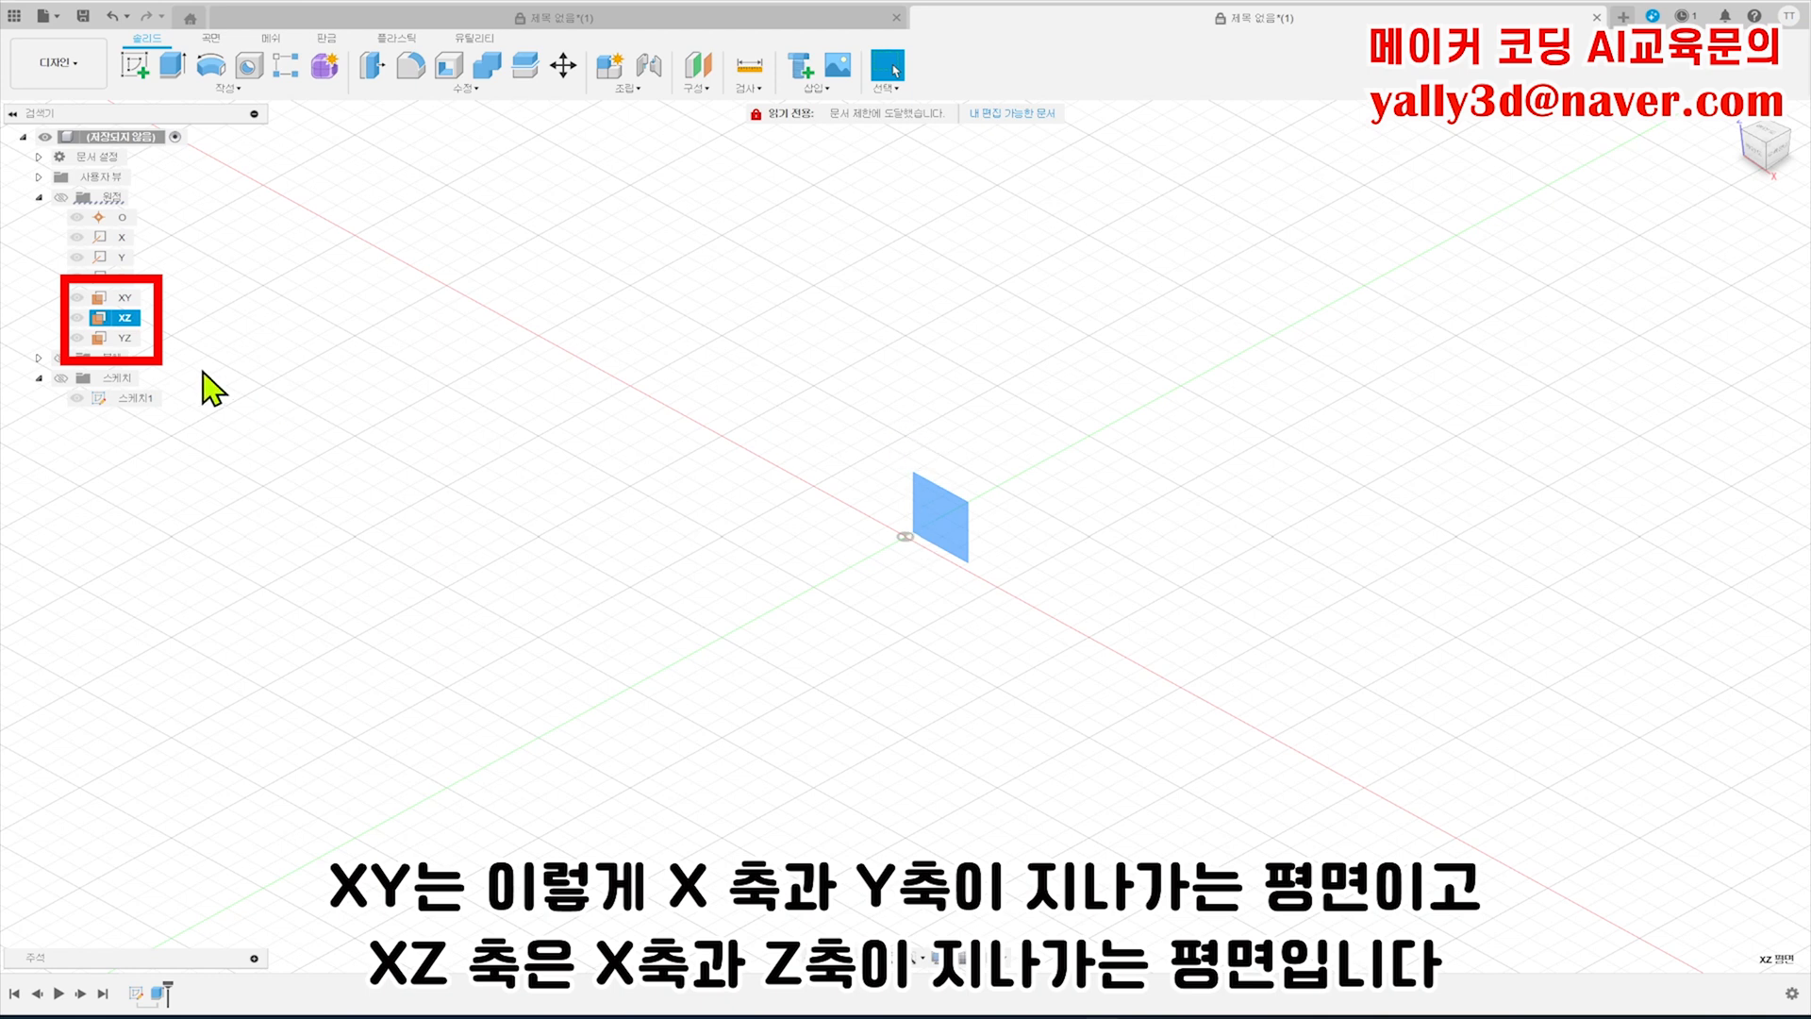
- Select the origin's YZ plane to examine its orientation, and open the command options for the XY plane
{"action": "left_click", "coordinate": [125, 337]}
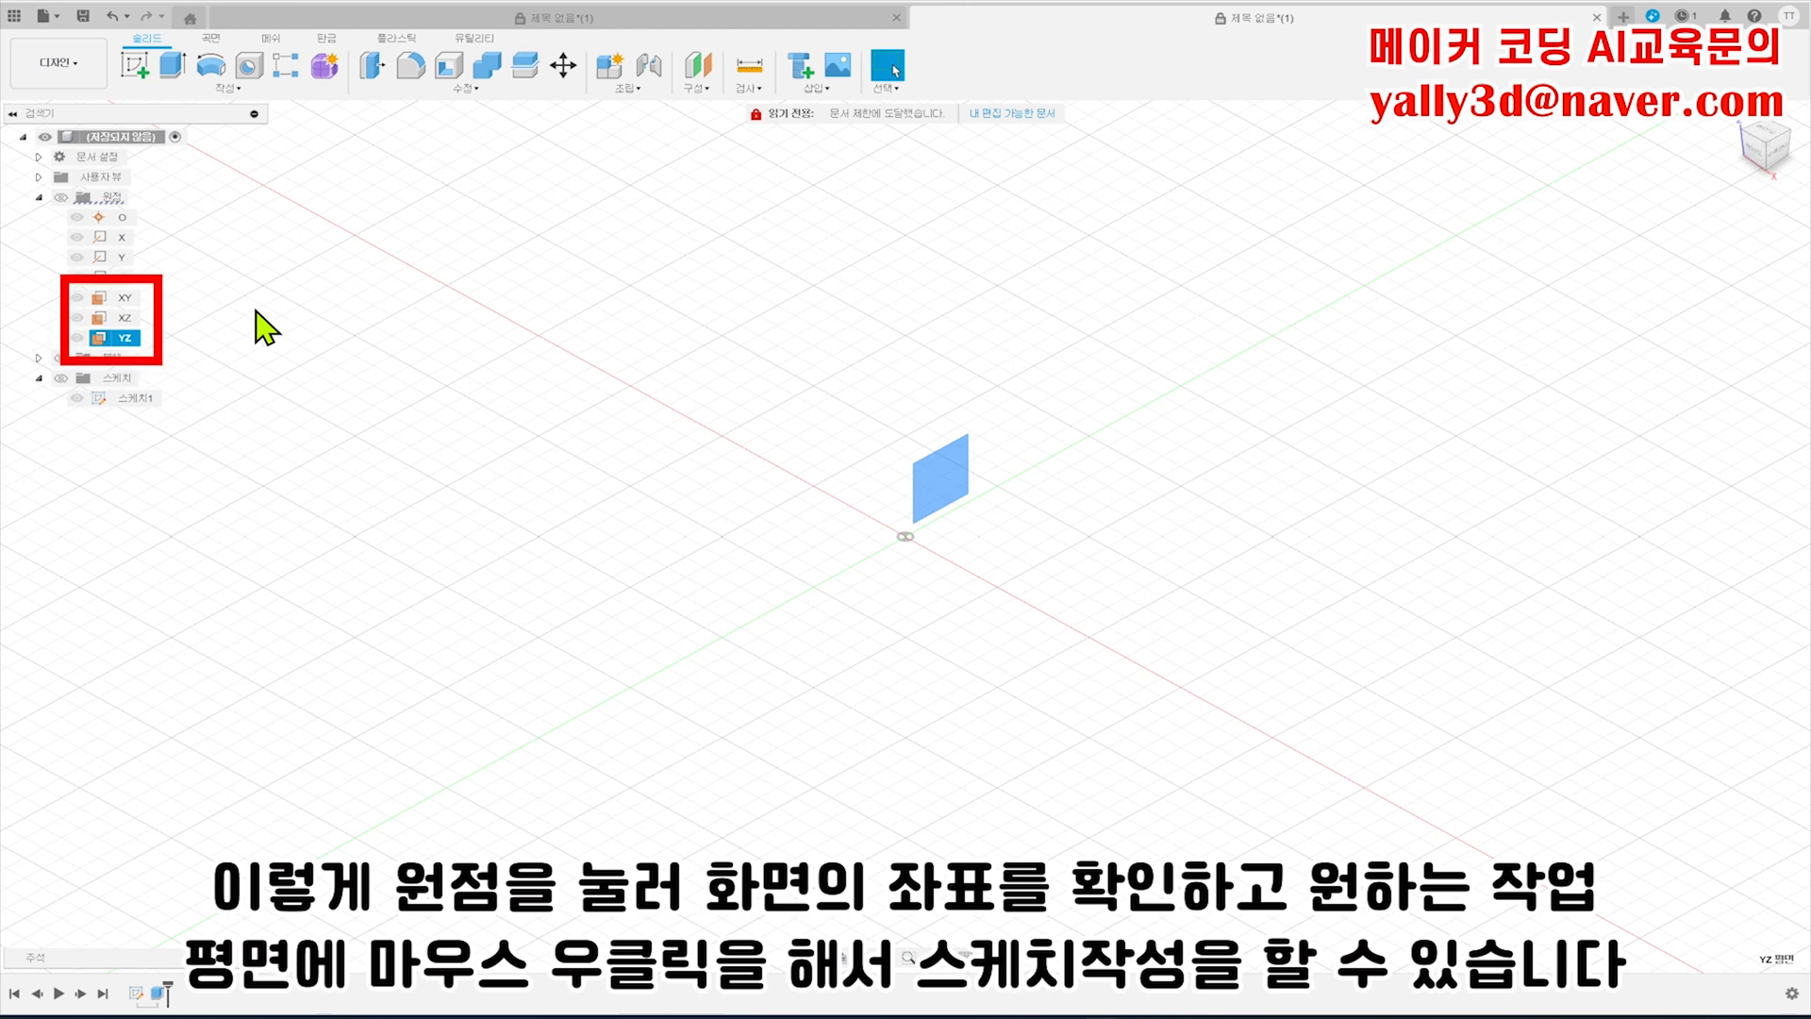
{"action": "right_click", "coordinate": [125, 298]}
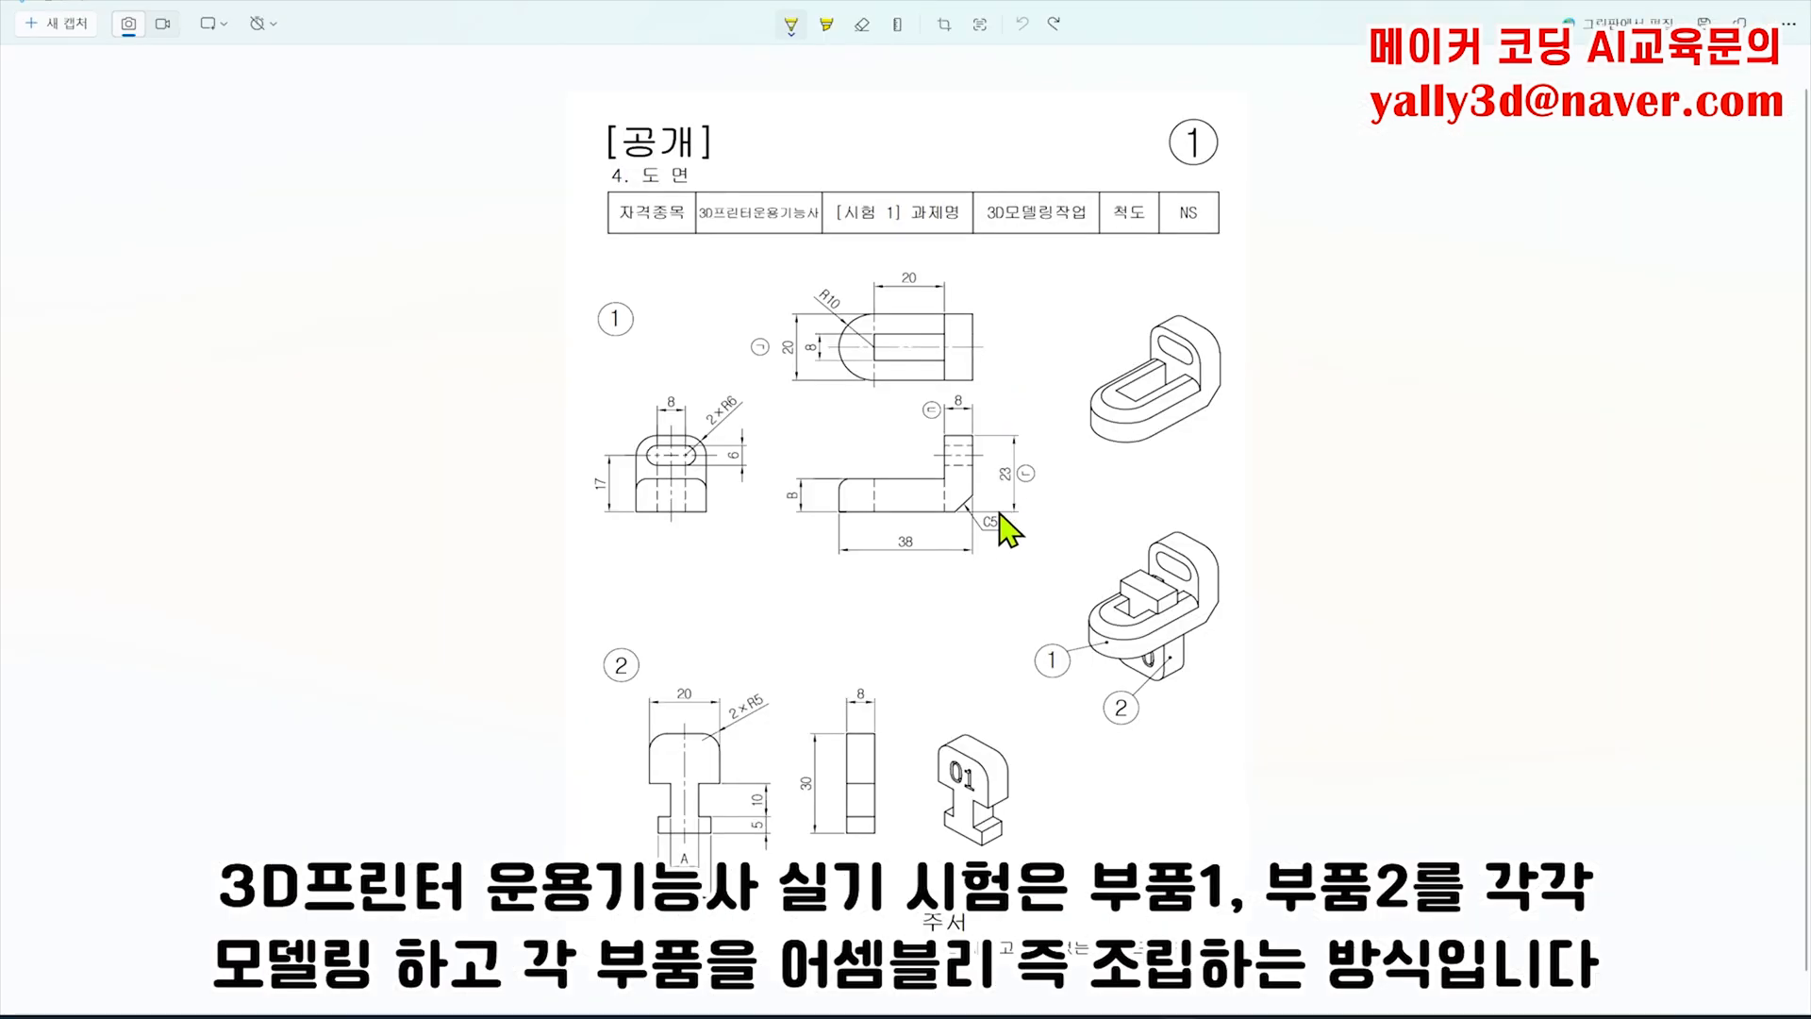
{"action": "scroll", "coordinate": [995, 544], "scroll_direction": "up", "scroll_amount": 1}
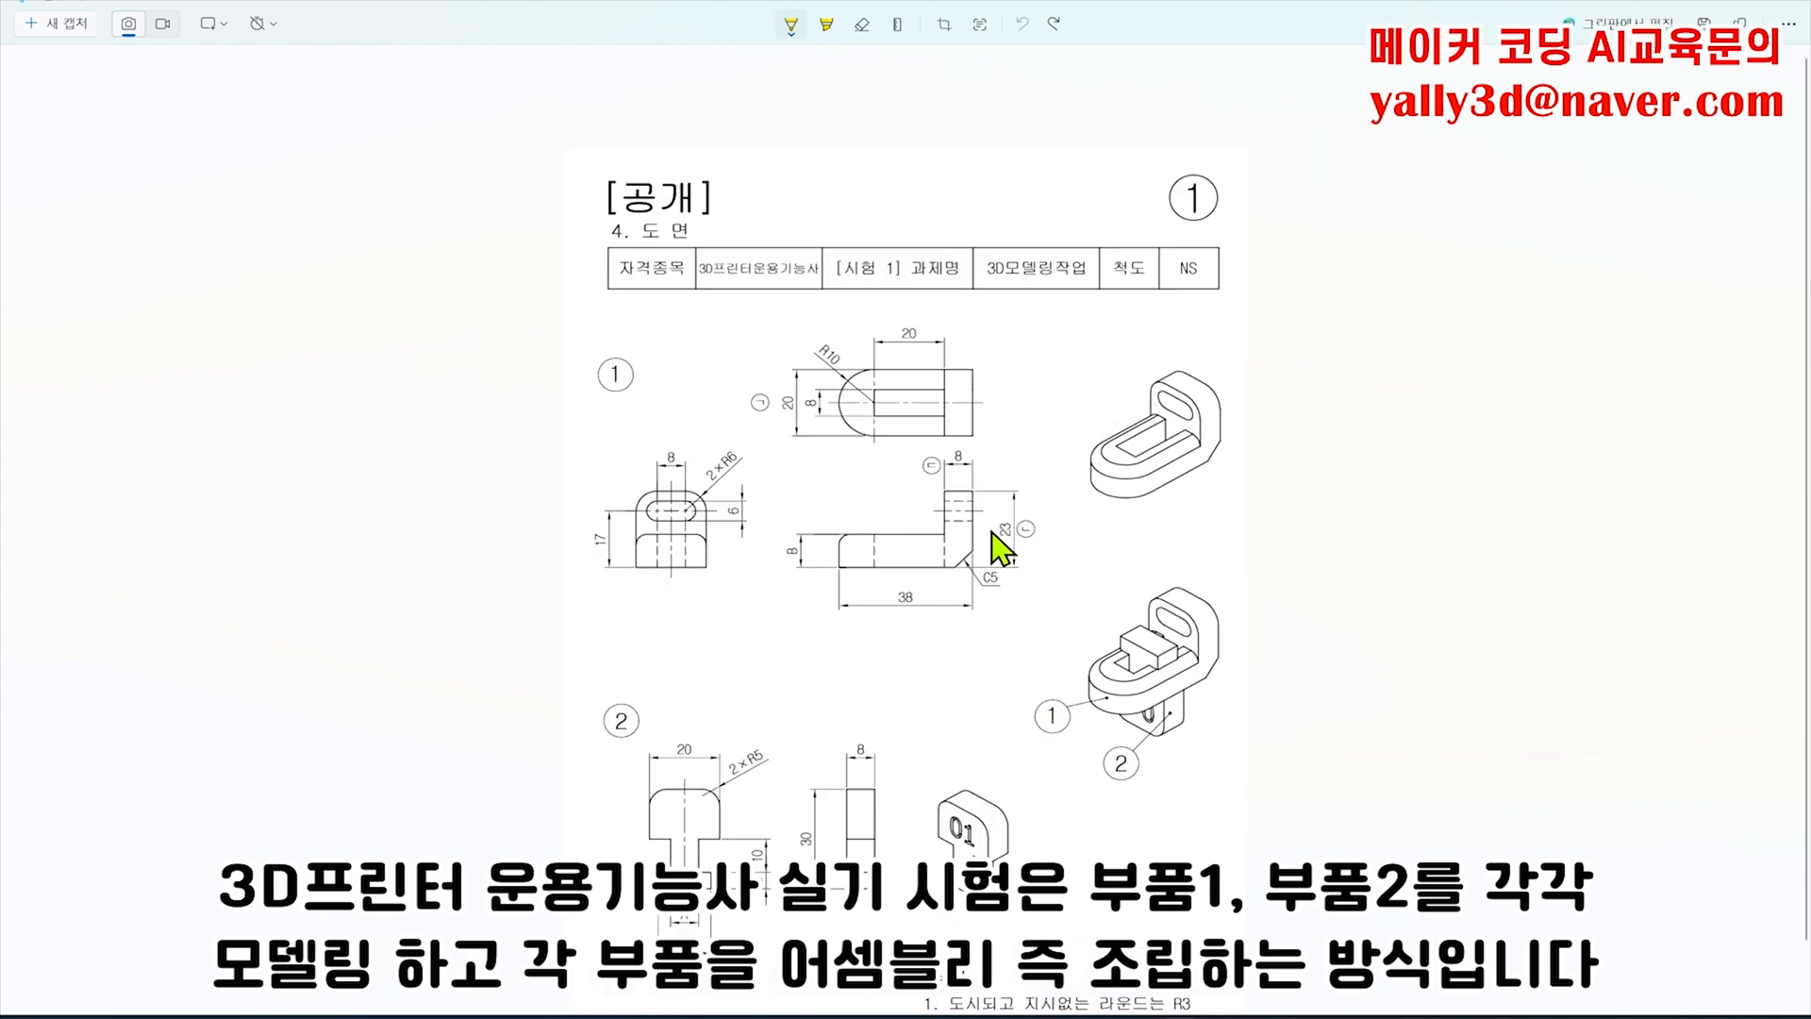
{"action": "scroll", "coordinate": [991, 531], "scroll_direction": "down", "scroll_amount": 2}
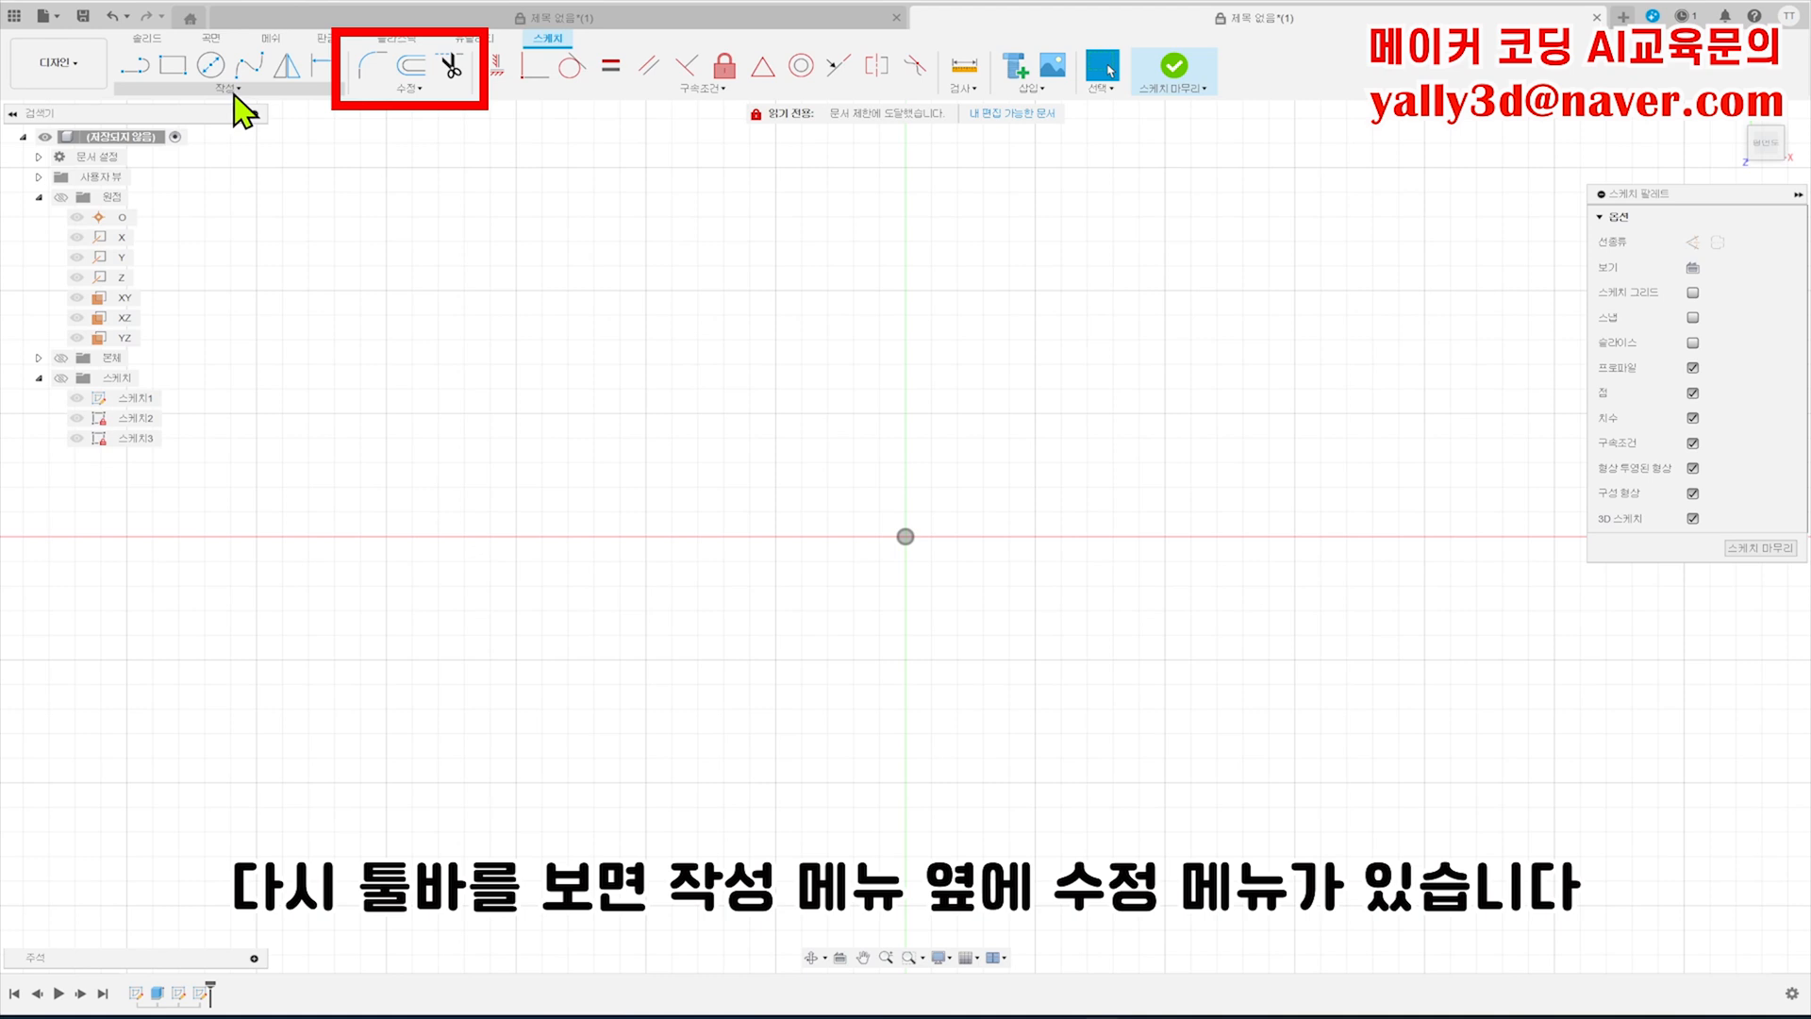
{"action": "left_click", "coordinate": [440, 90]}
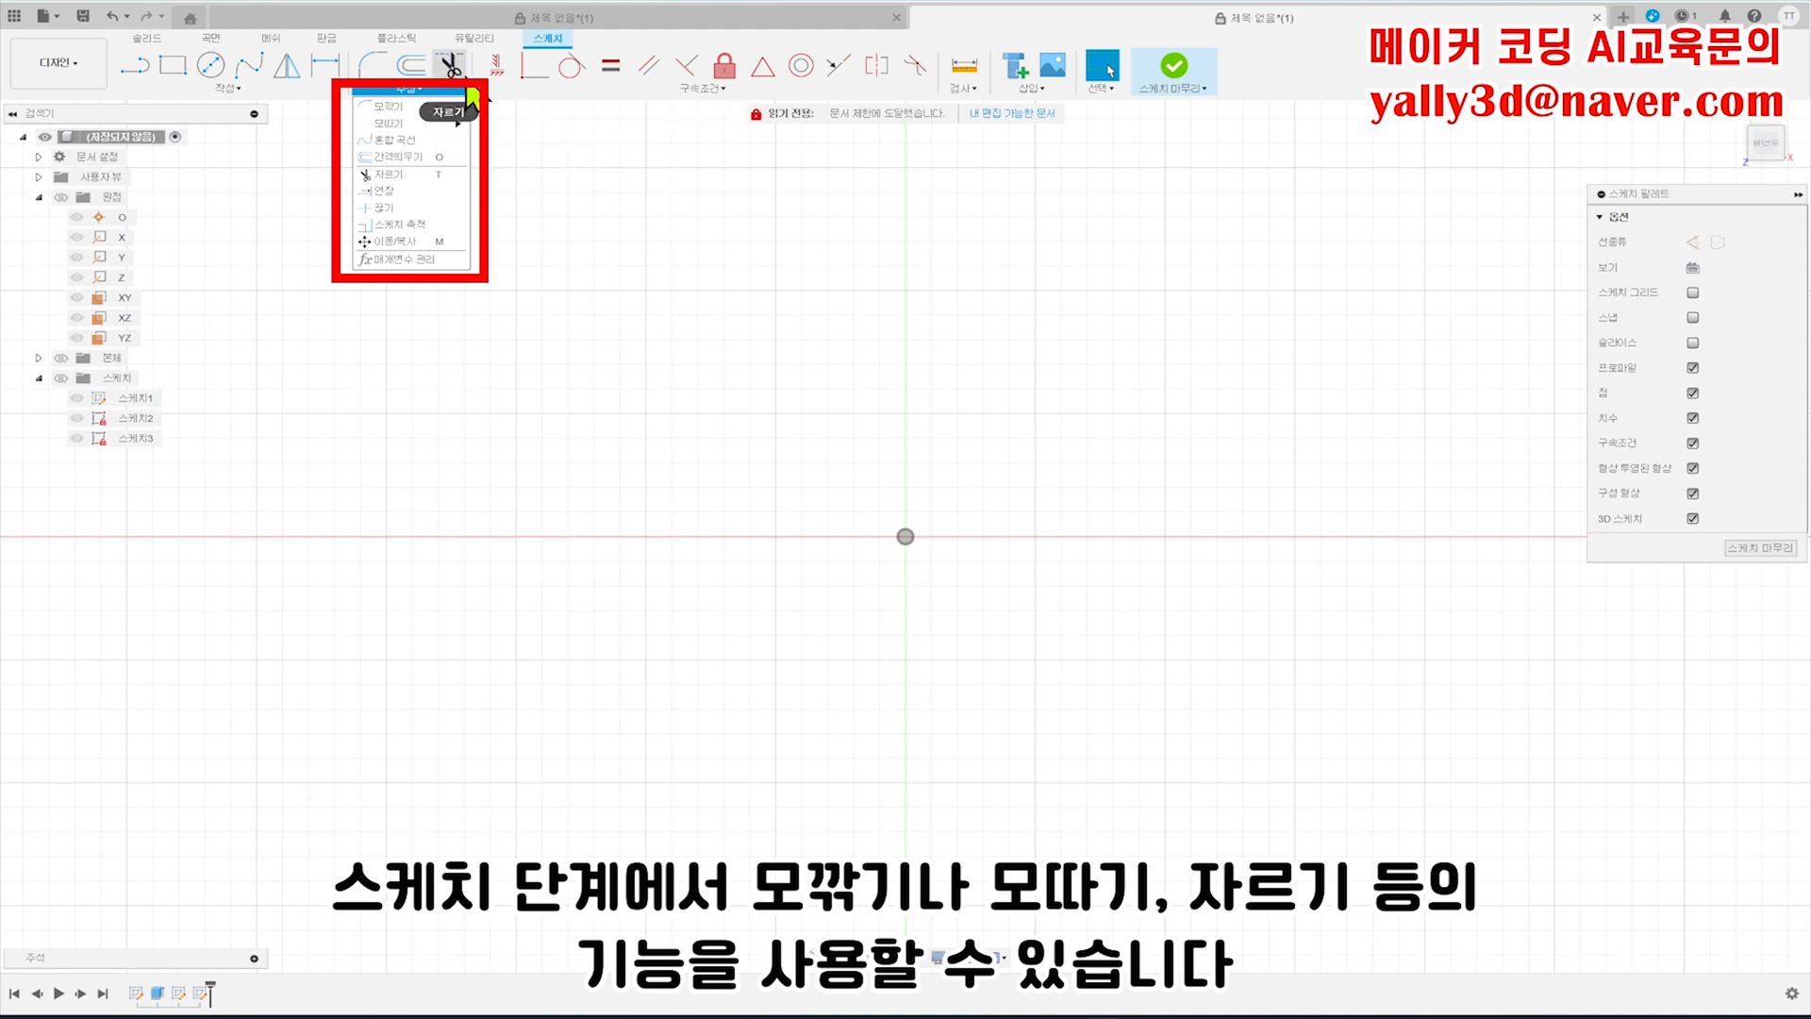
{"action": "left_click", "coordinate": [456, 94]}
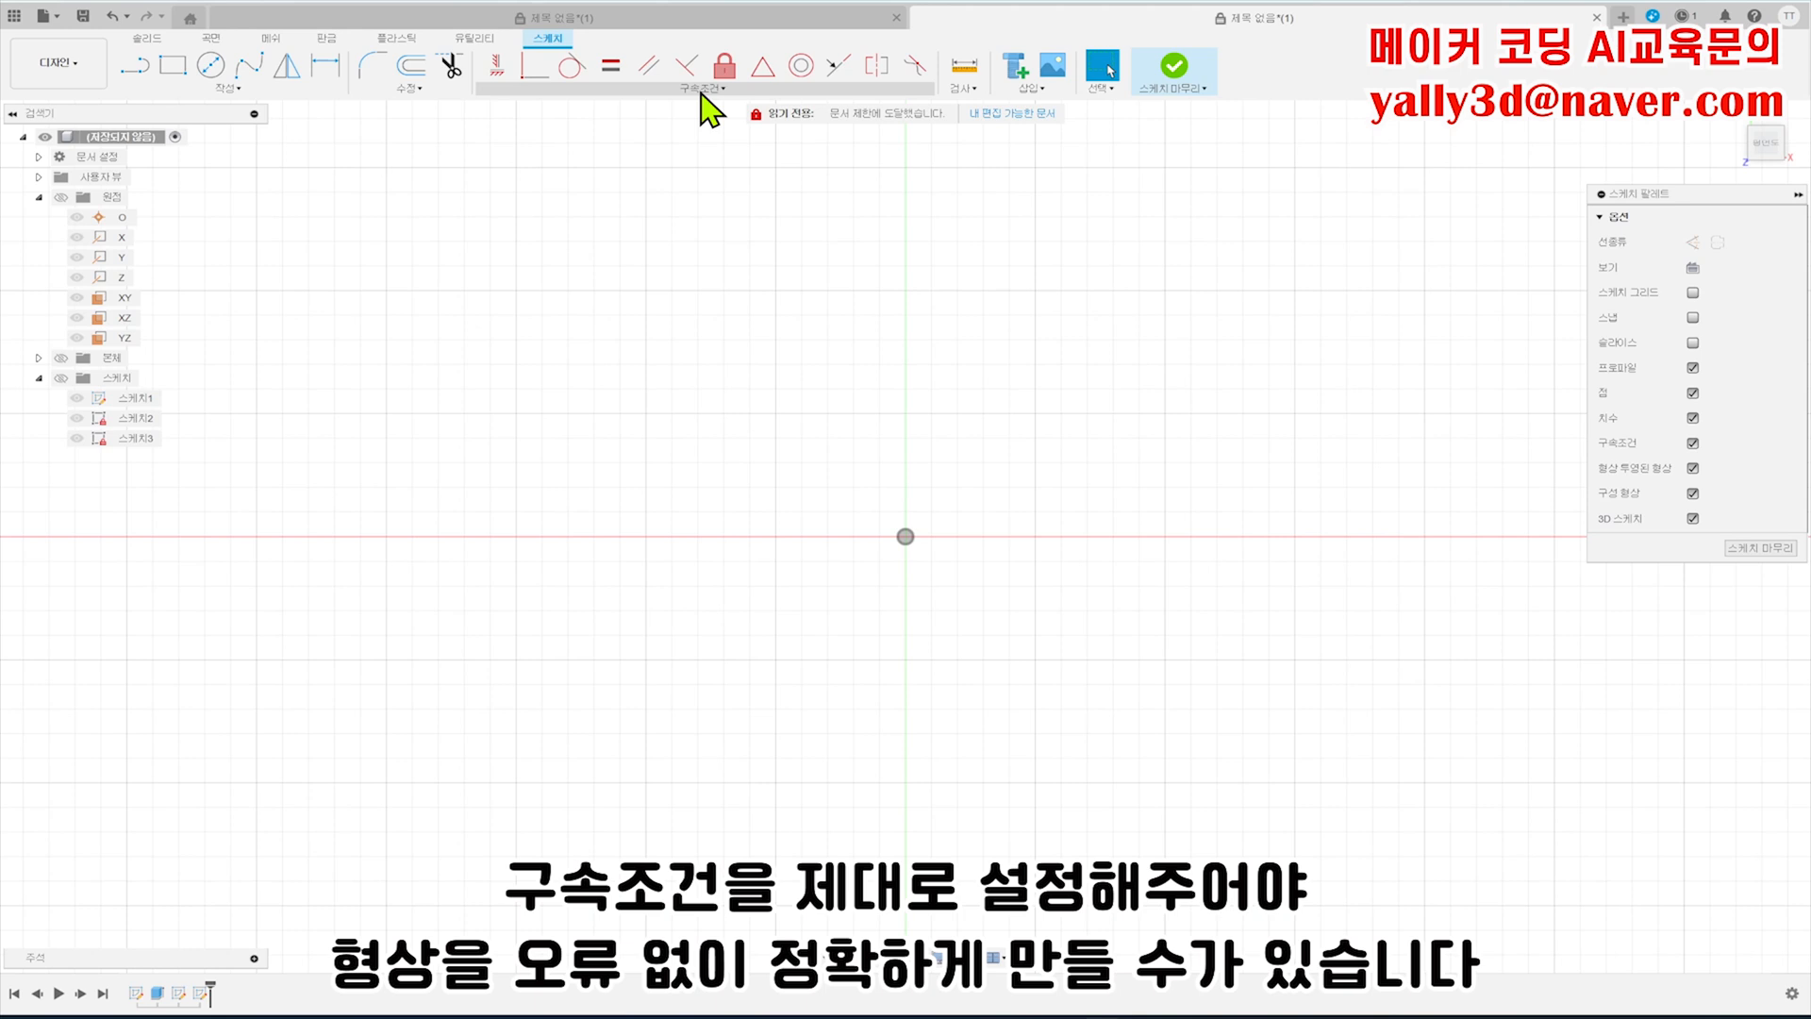
{"action": "left_click", "coordinate": [701, 89]}
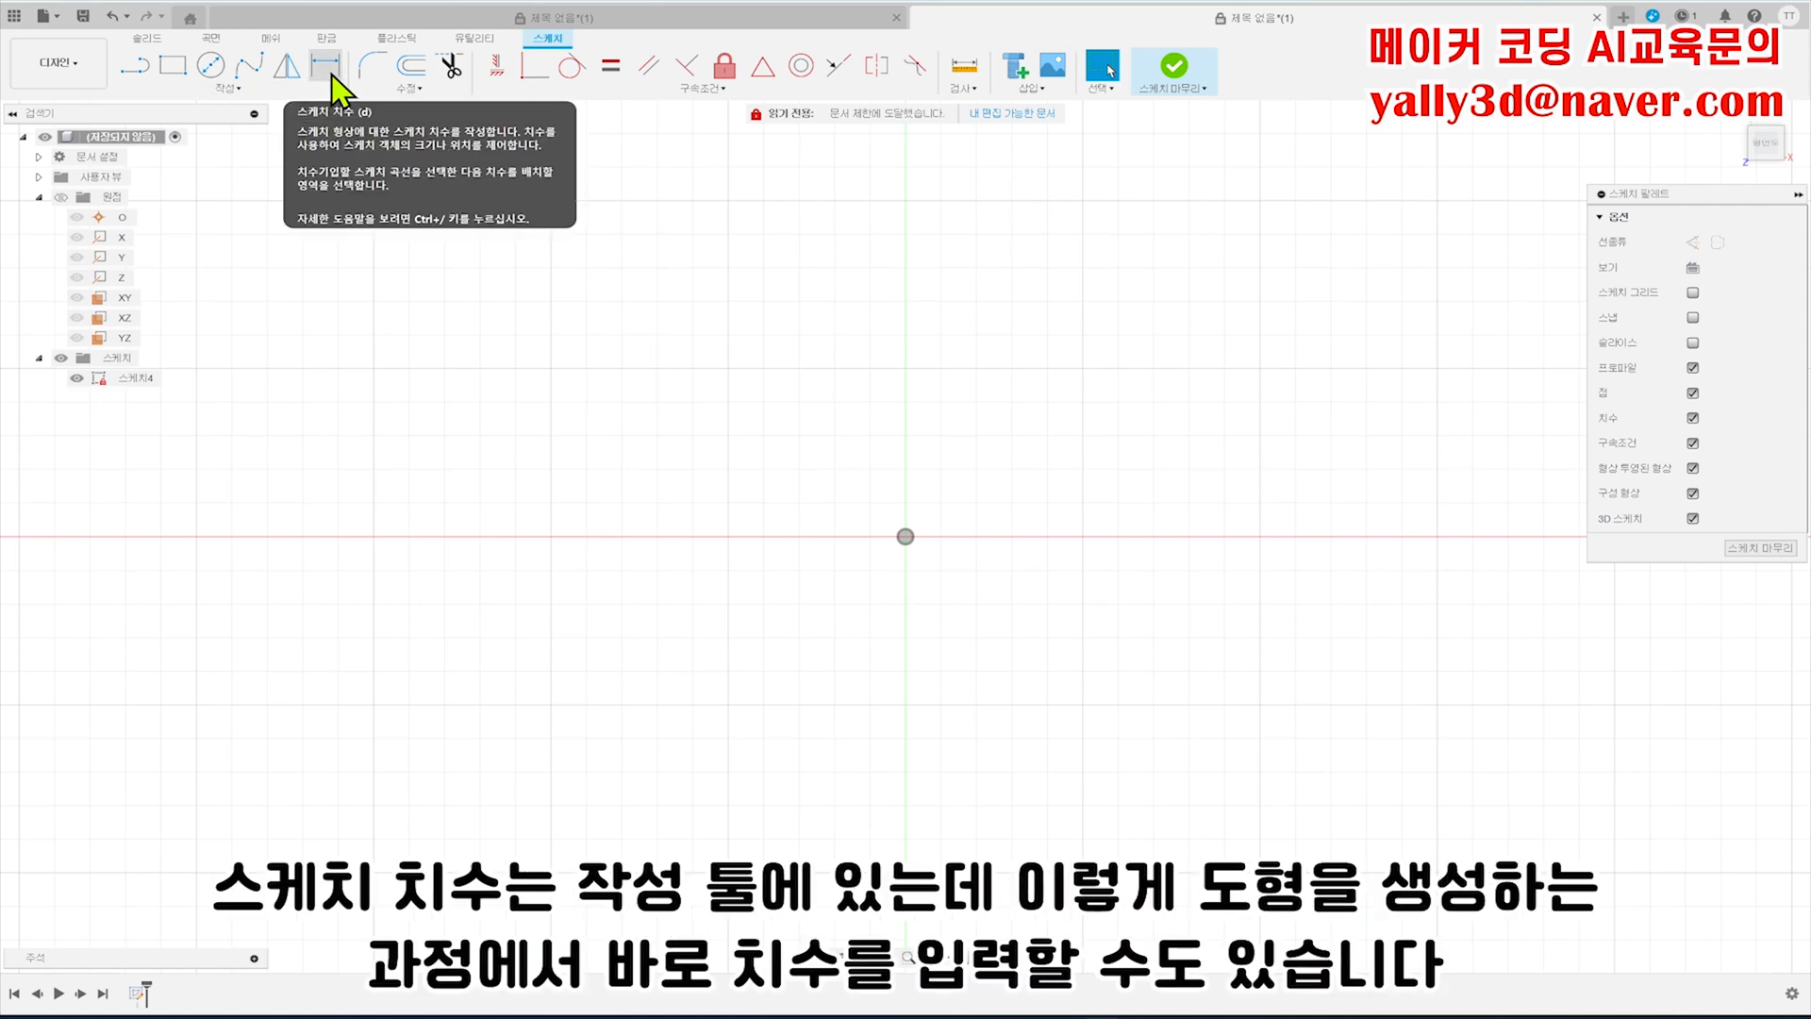
- Draw a two-point rectangle above and to the left of the origin, 75 mm wide and 40 mm high
{"action": "left_click", "coordinate": [175, 71]}
{"action": "left_click", "coordinate": [585, 306]}
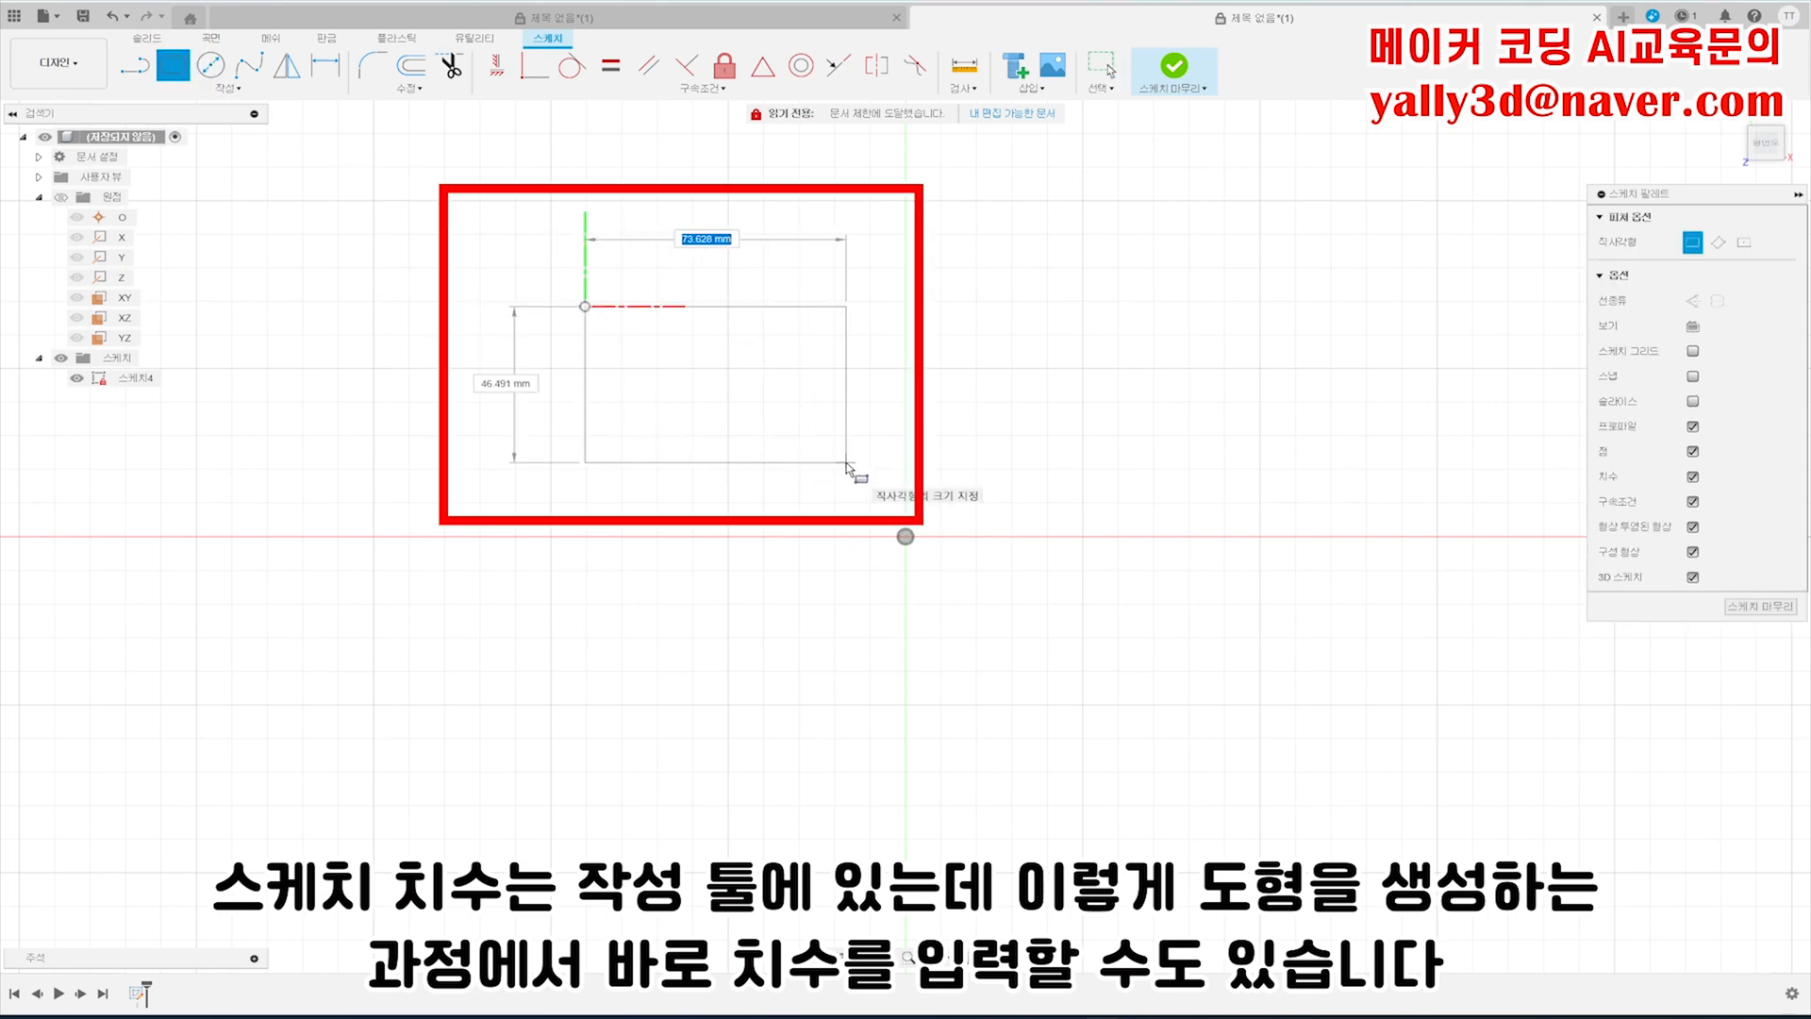
{"action": "type", "text": "75"}
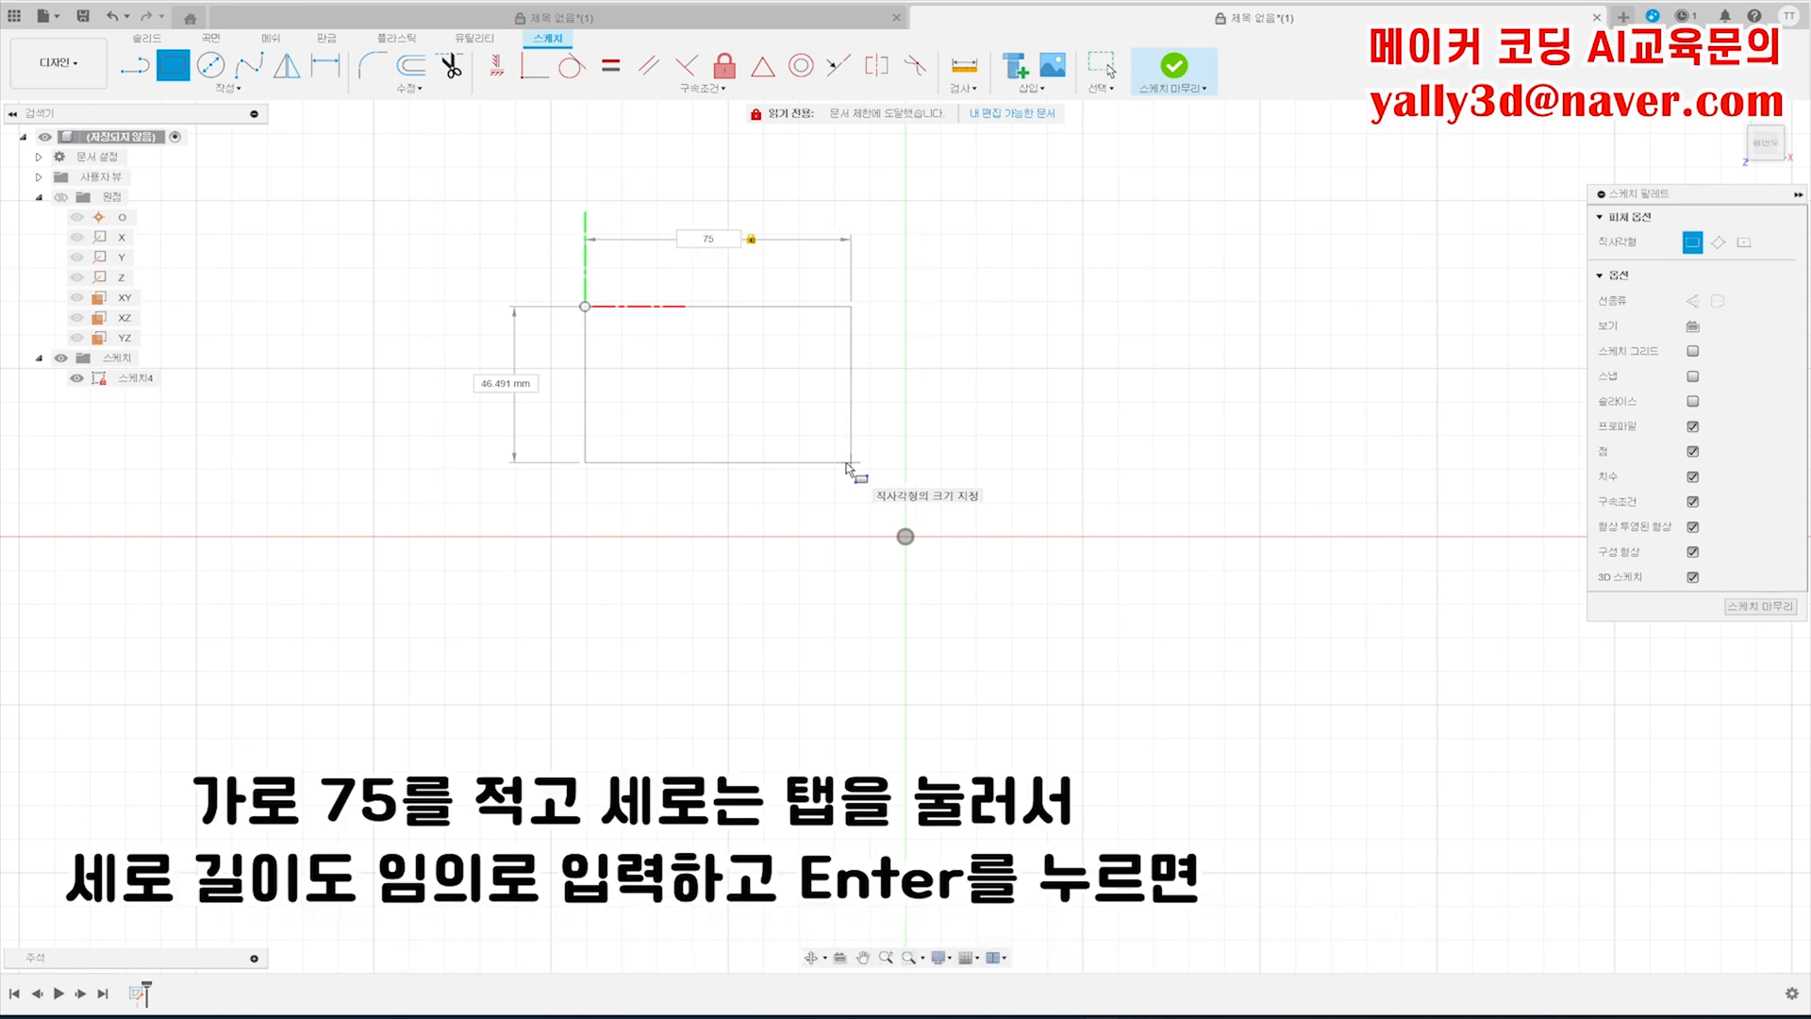
{"action": "key", "text": "Tab"}
{"action": "type", "text": "40"}
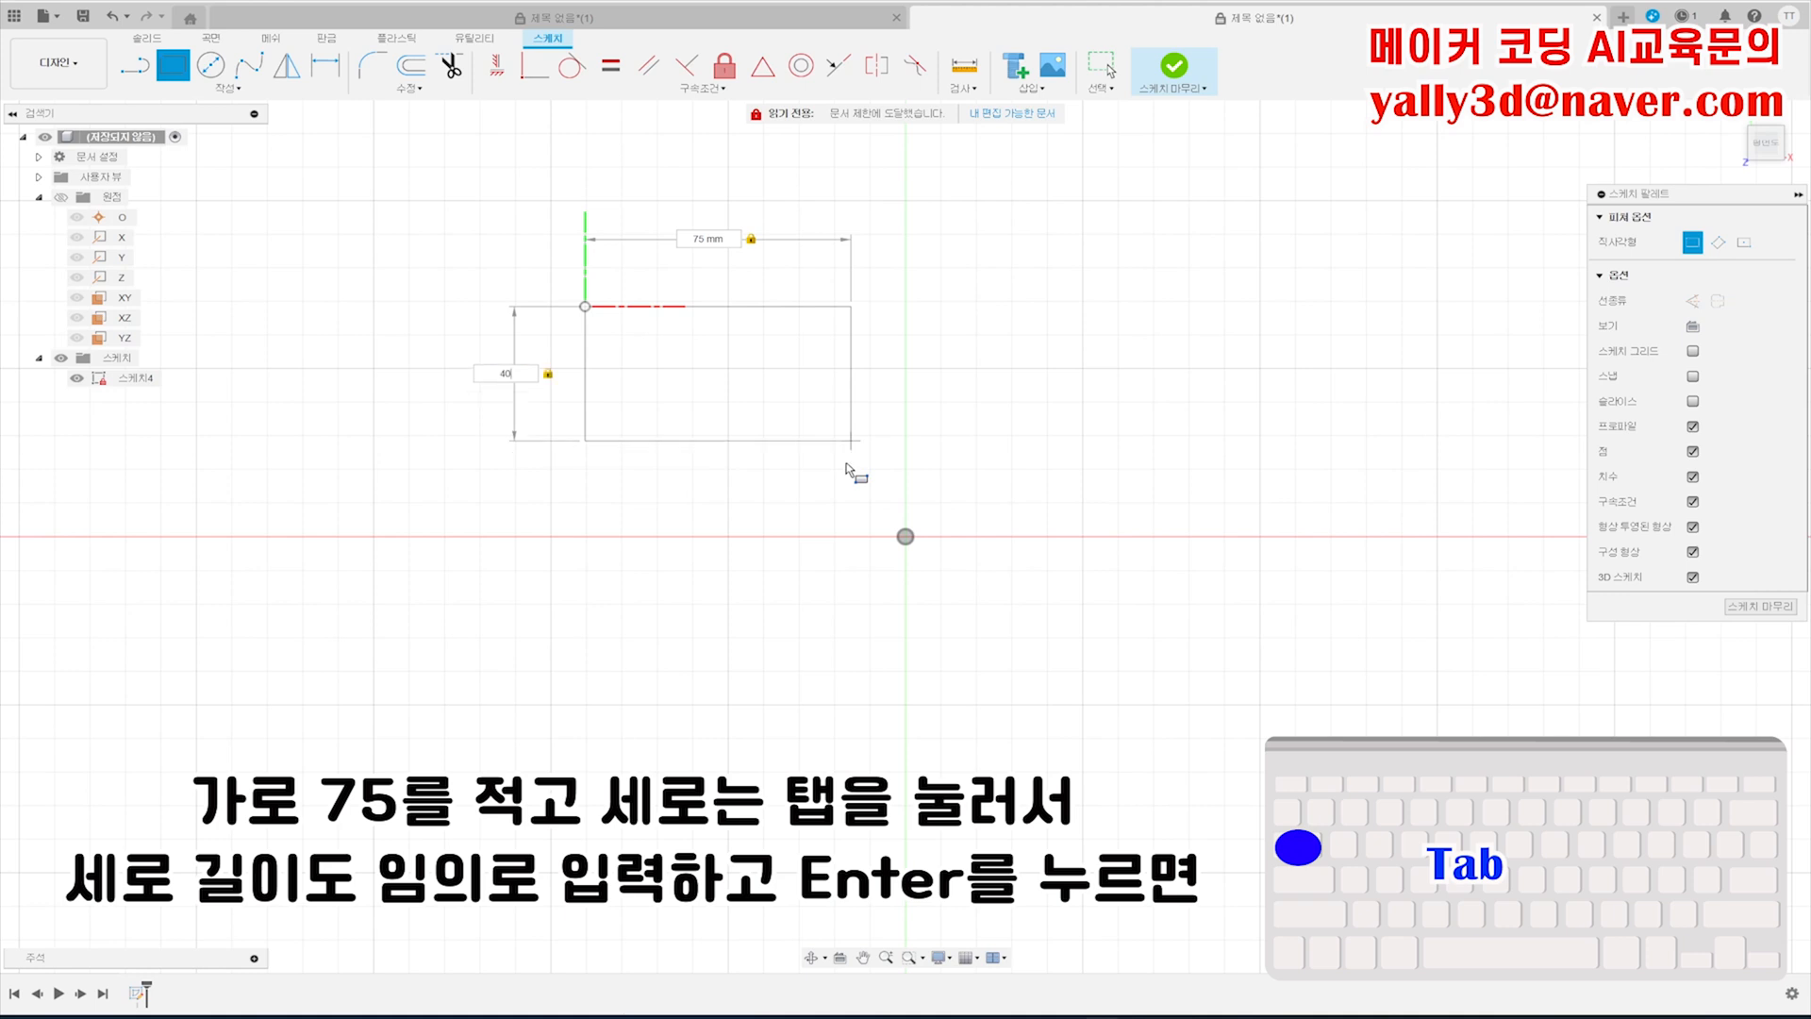
{"action": "key", "text": "Return"}
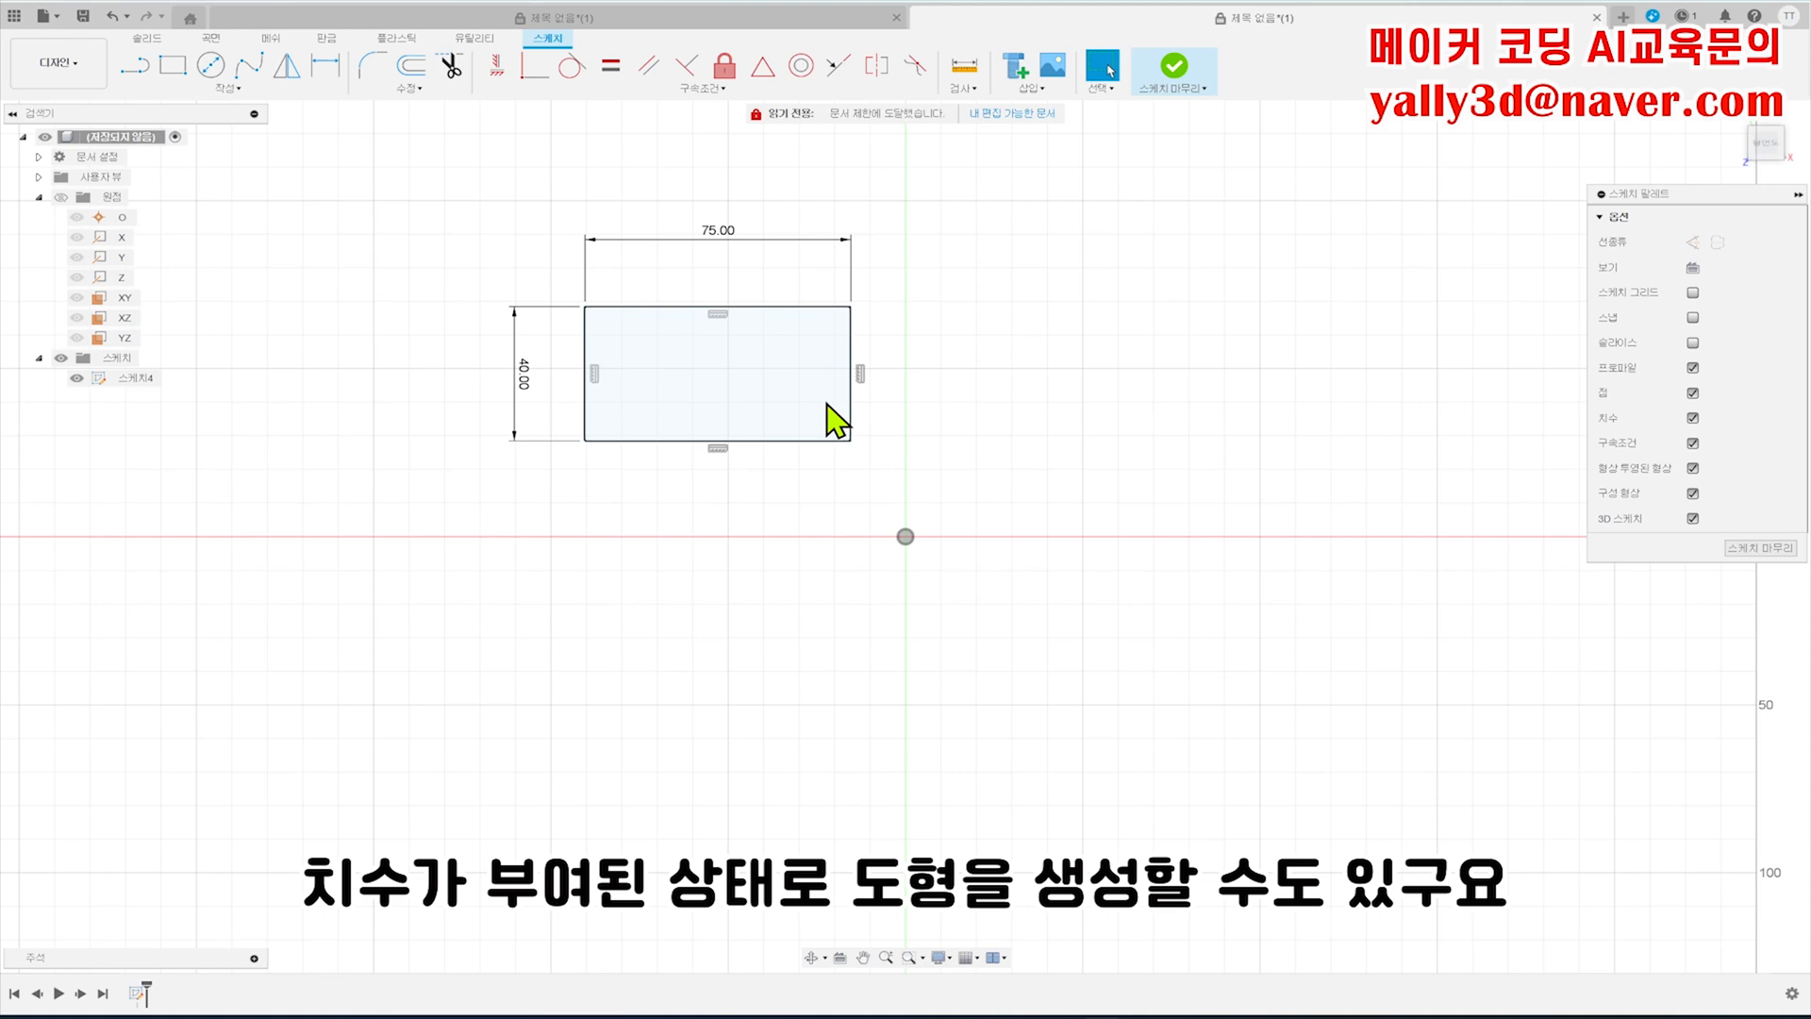
- Sketch a second rectangle about 36 mm high to the right of the first, without entering dimensions
{"action": "left_click", "coordinate": [173, 65]}
{"action": "left_click", "coordinate": [929, 323]}
{"action": "left_click", "coordinate": [1213, 442]}
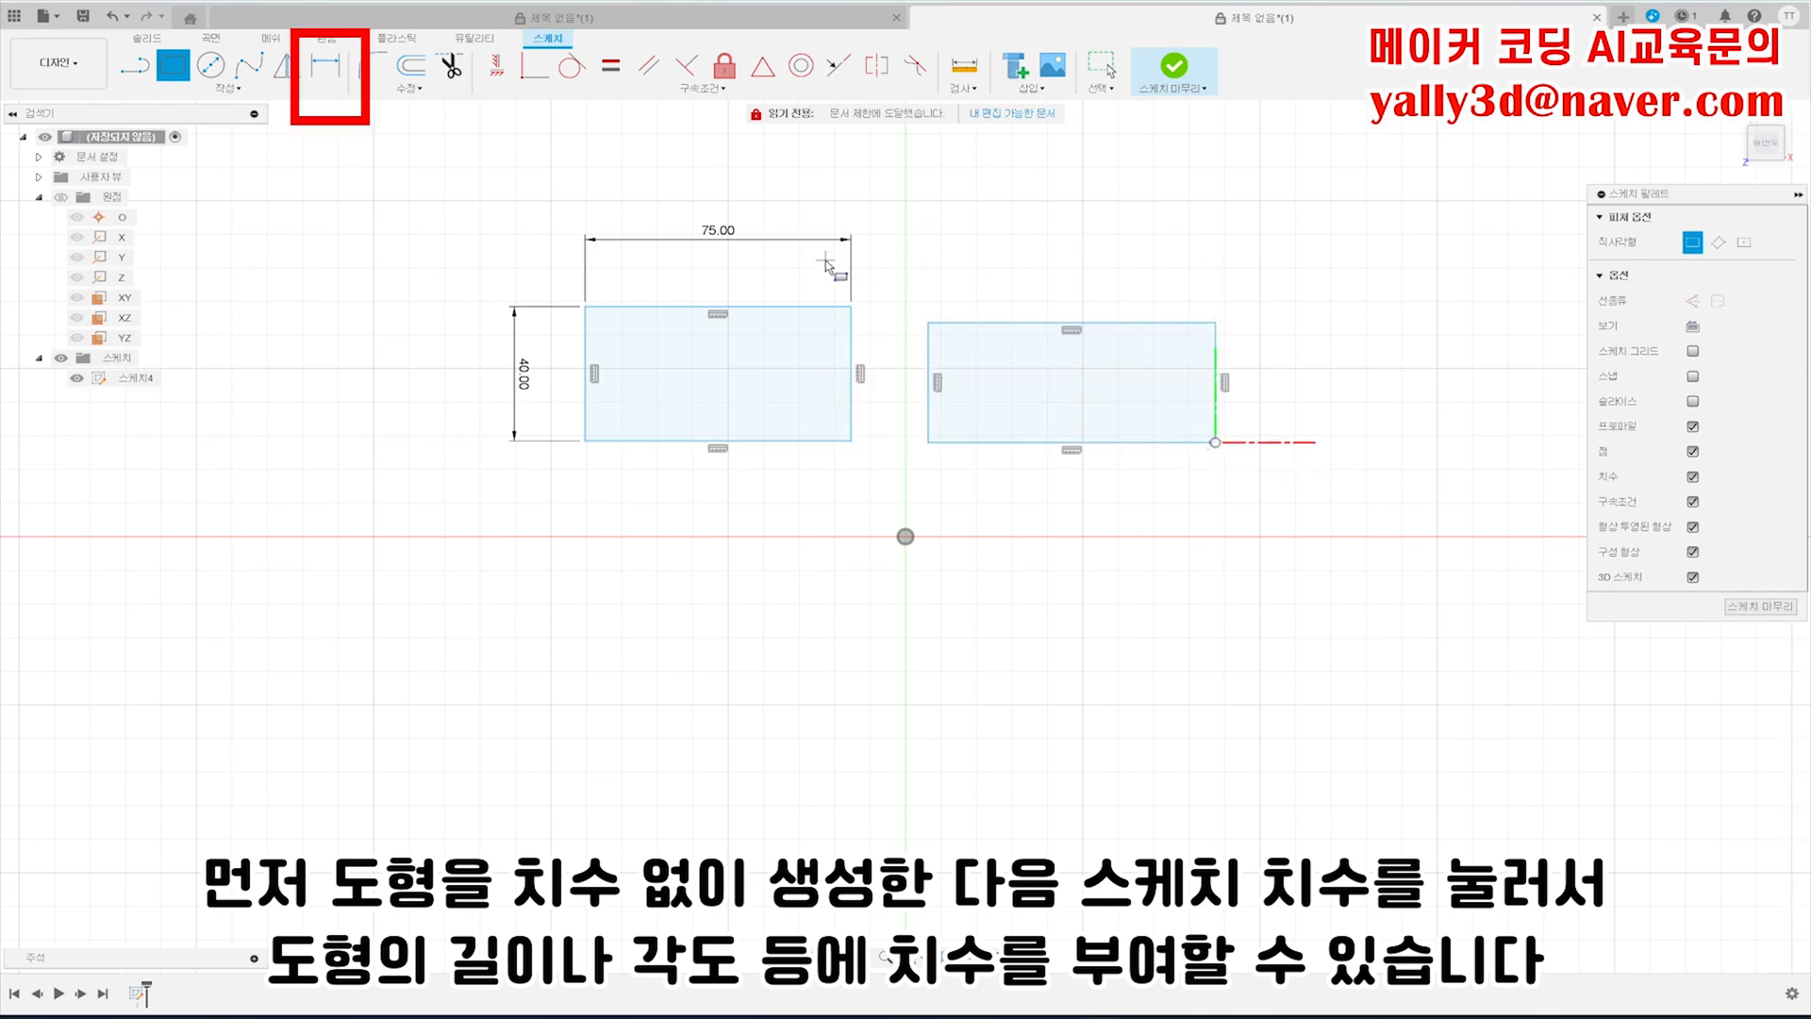
- Dimension the second rectangle's top edge to 80 mm and its right edge to 35 mm
{"action": "left_click", "coordinate": [330, 80]}
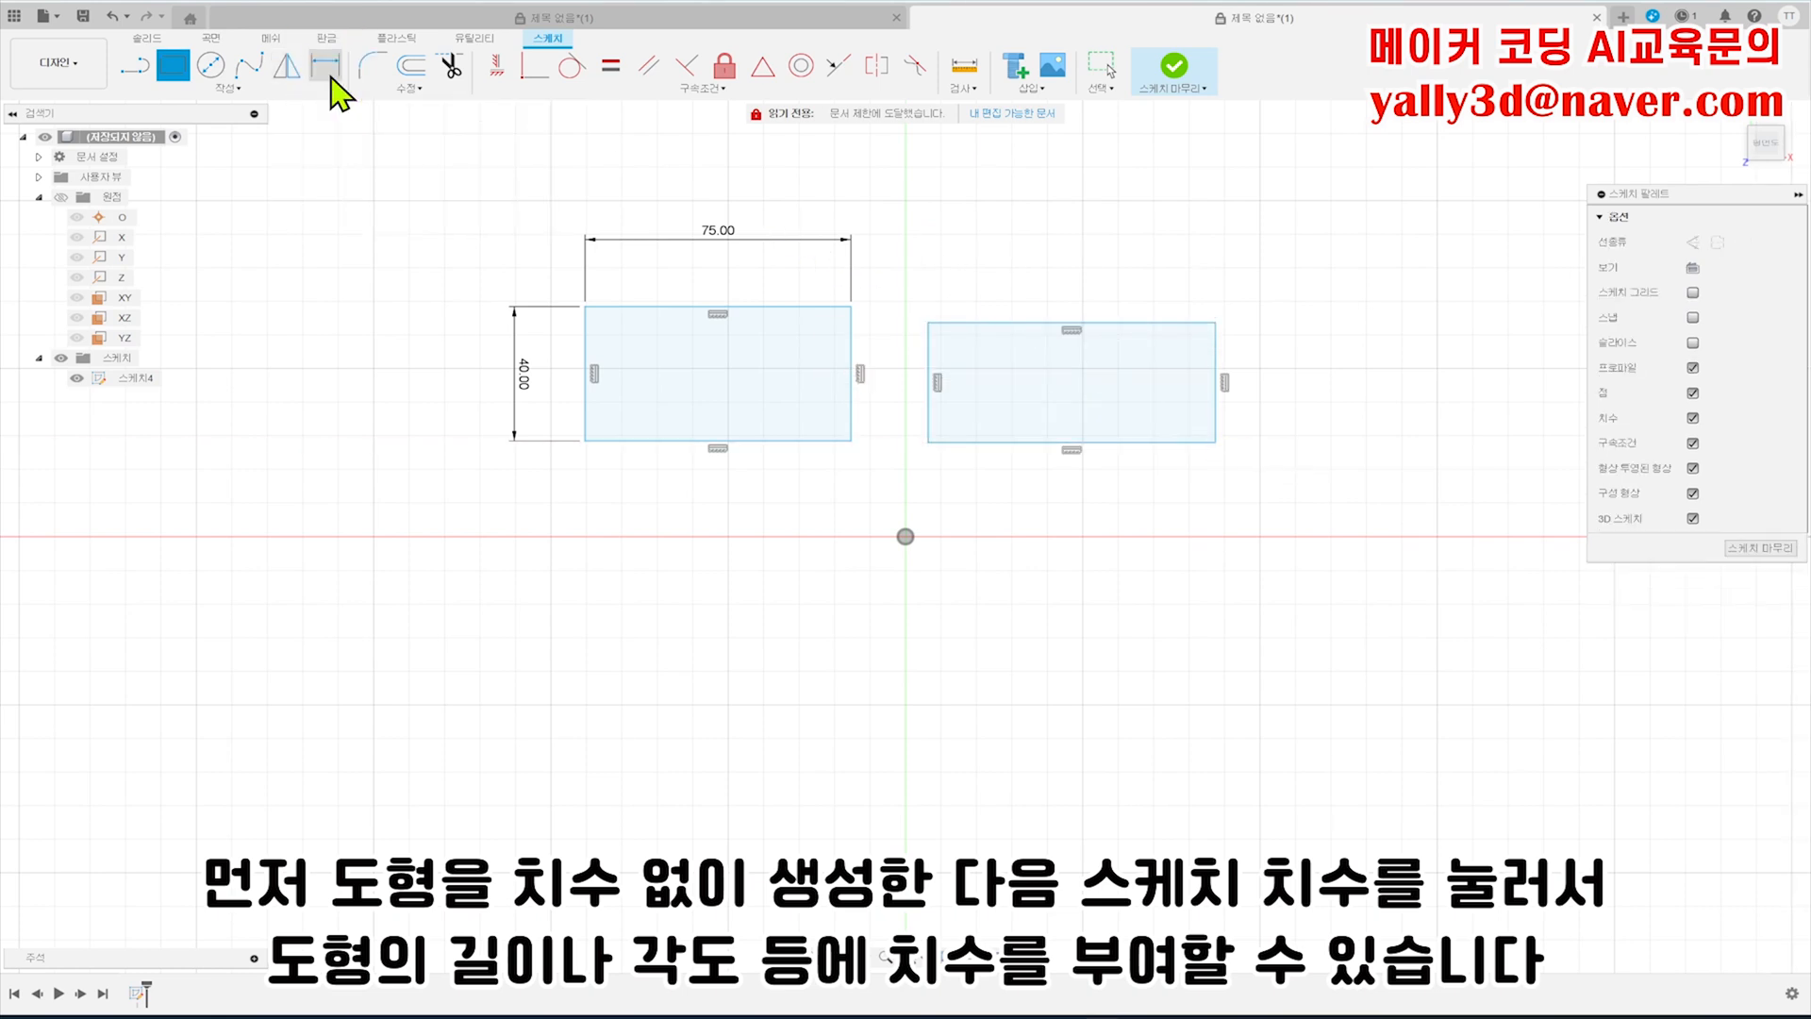
{"action": "left_click", "coordinate": [1099, 324]}
{"action": "left_click", "coordinate": [1085, 247]}
{"action": "type", "text": "80"}
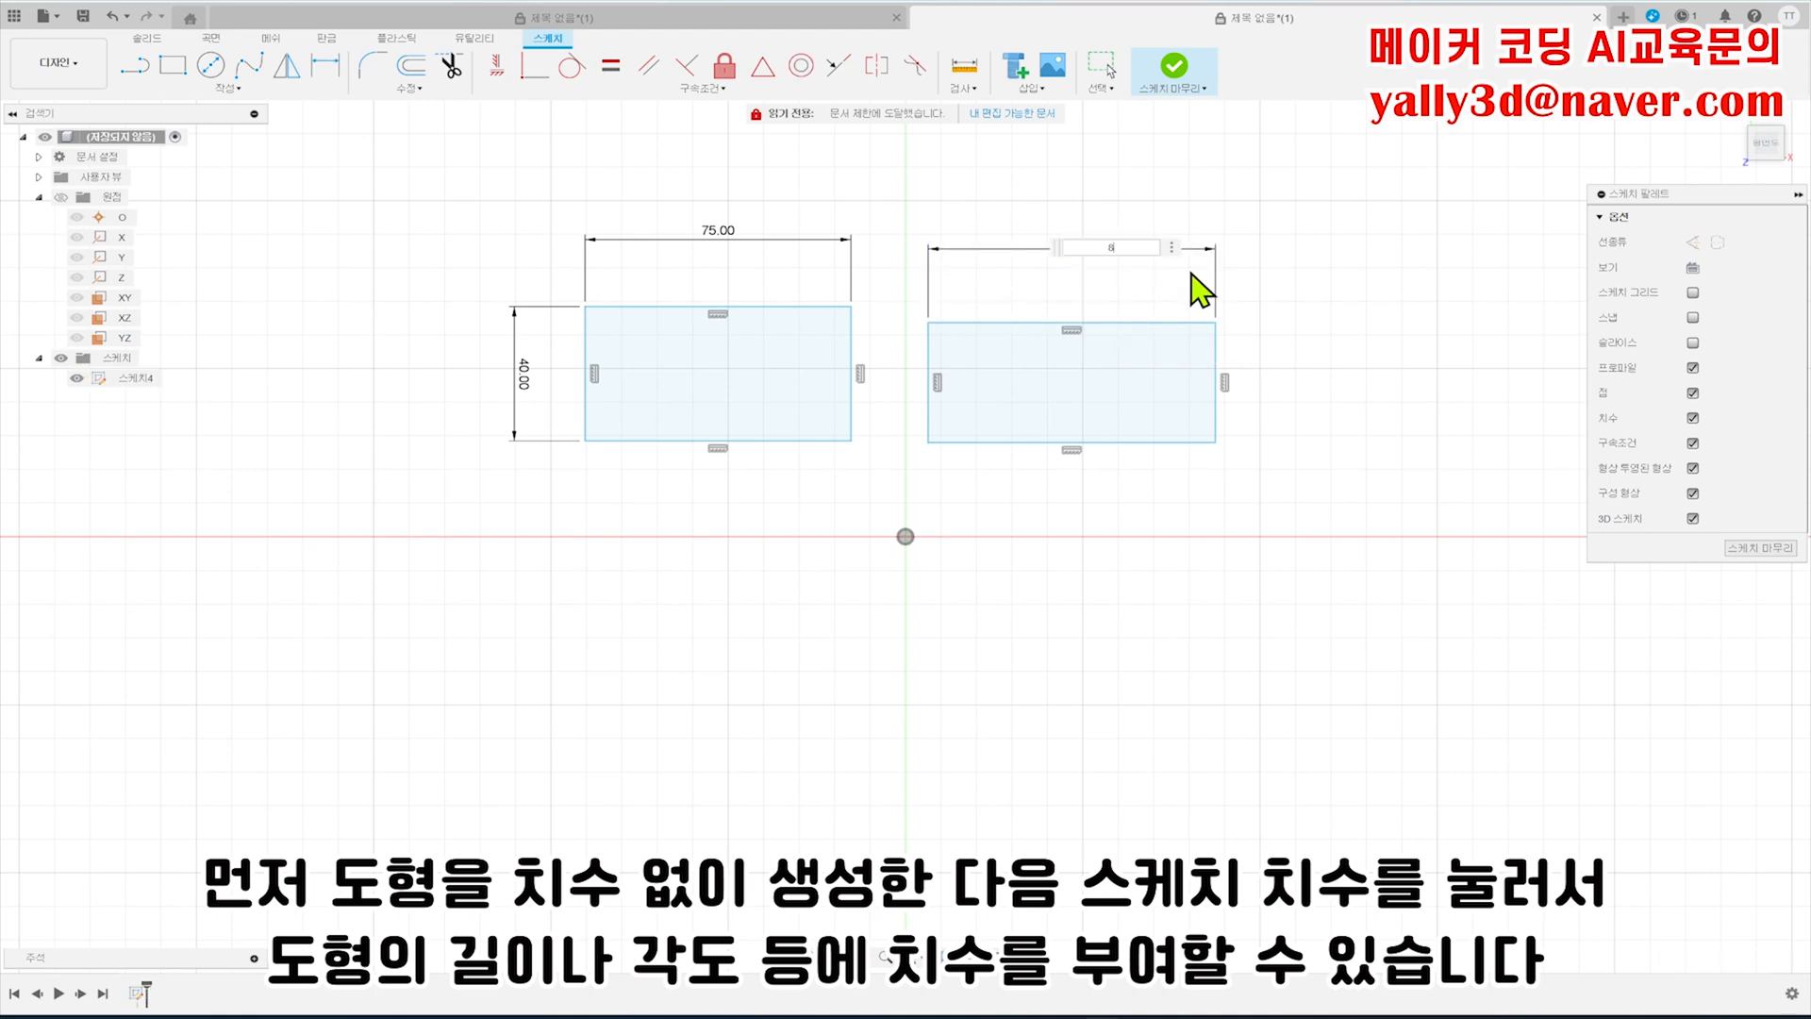
{"action": "key", "text": "Return"}
{"action": "left_click", "coordinate": [1214, 368]}
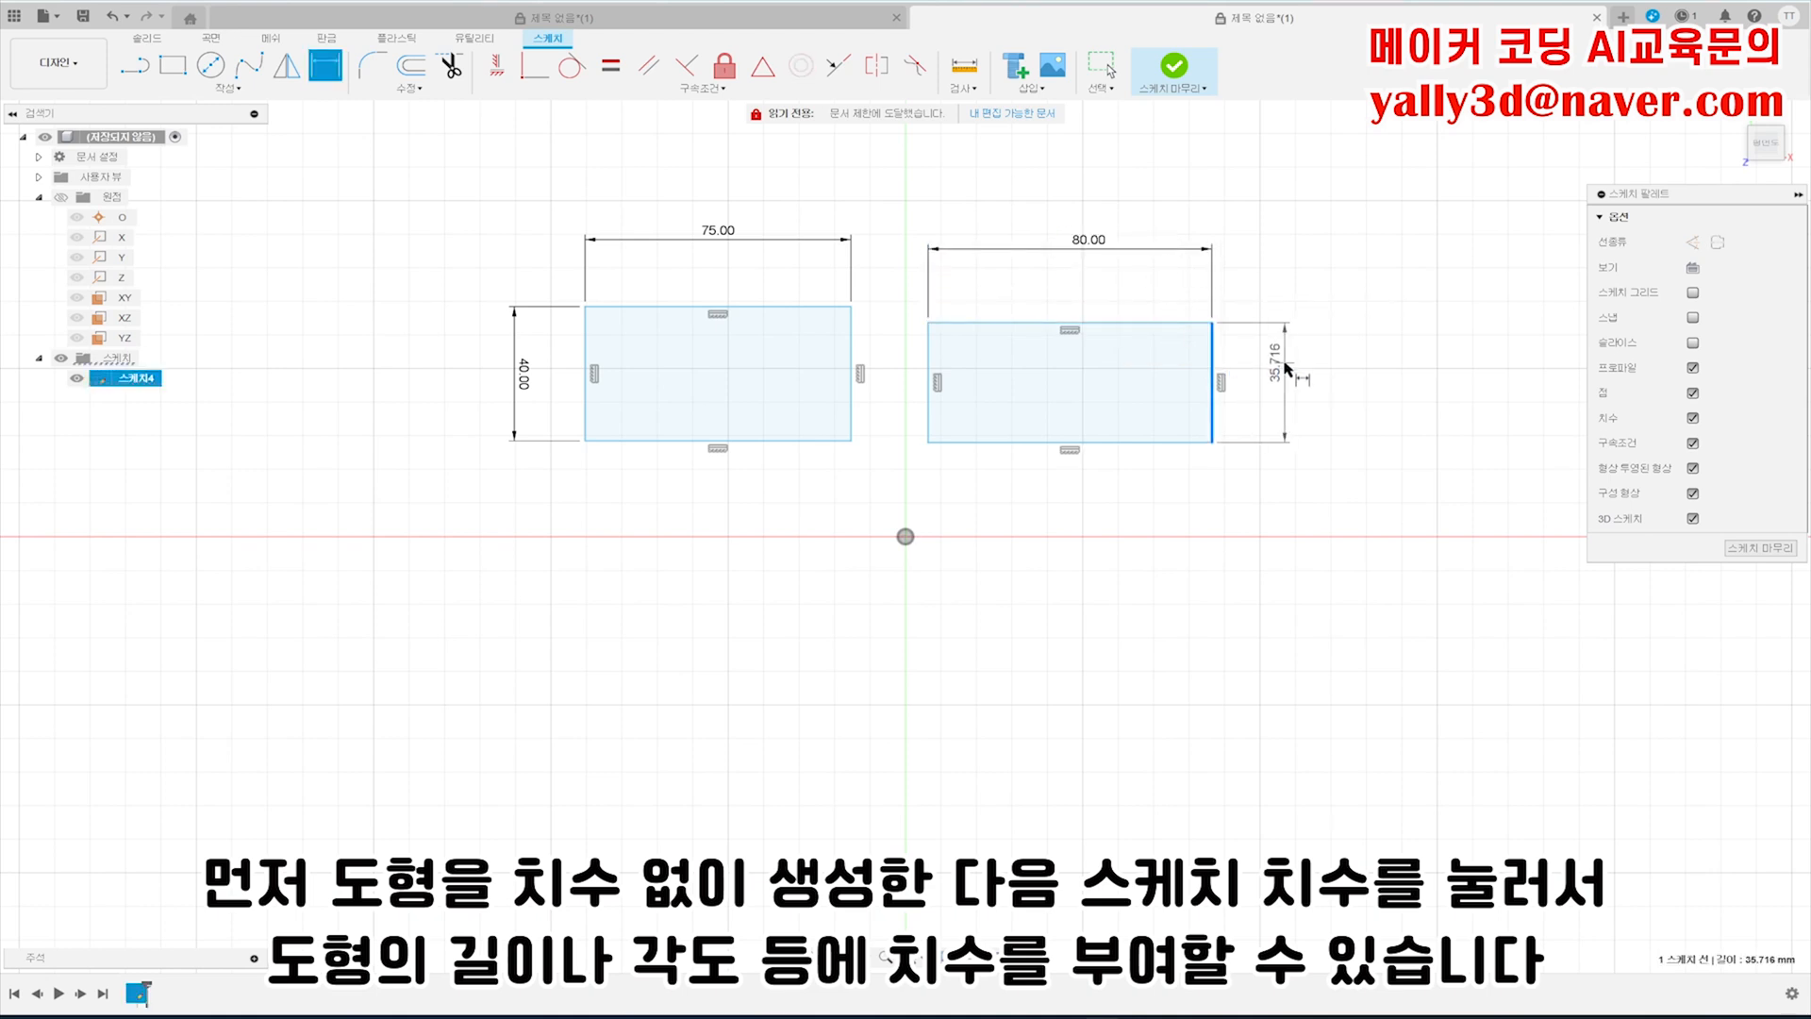
{"action": "left_click", "coordinate": [1317, 363]}
{"action": "type", "text": "35"}
{"action": "key", "text": "Return"}
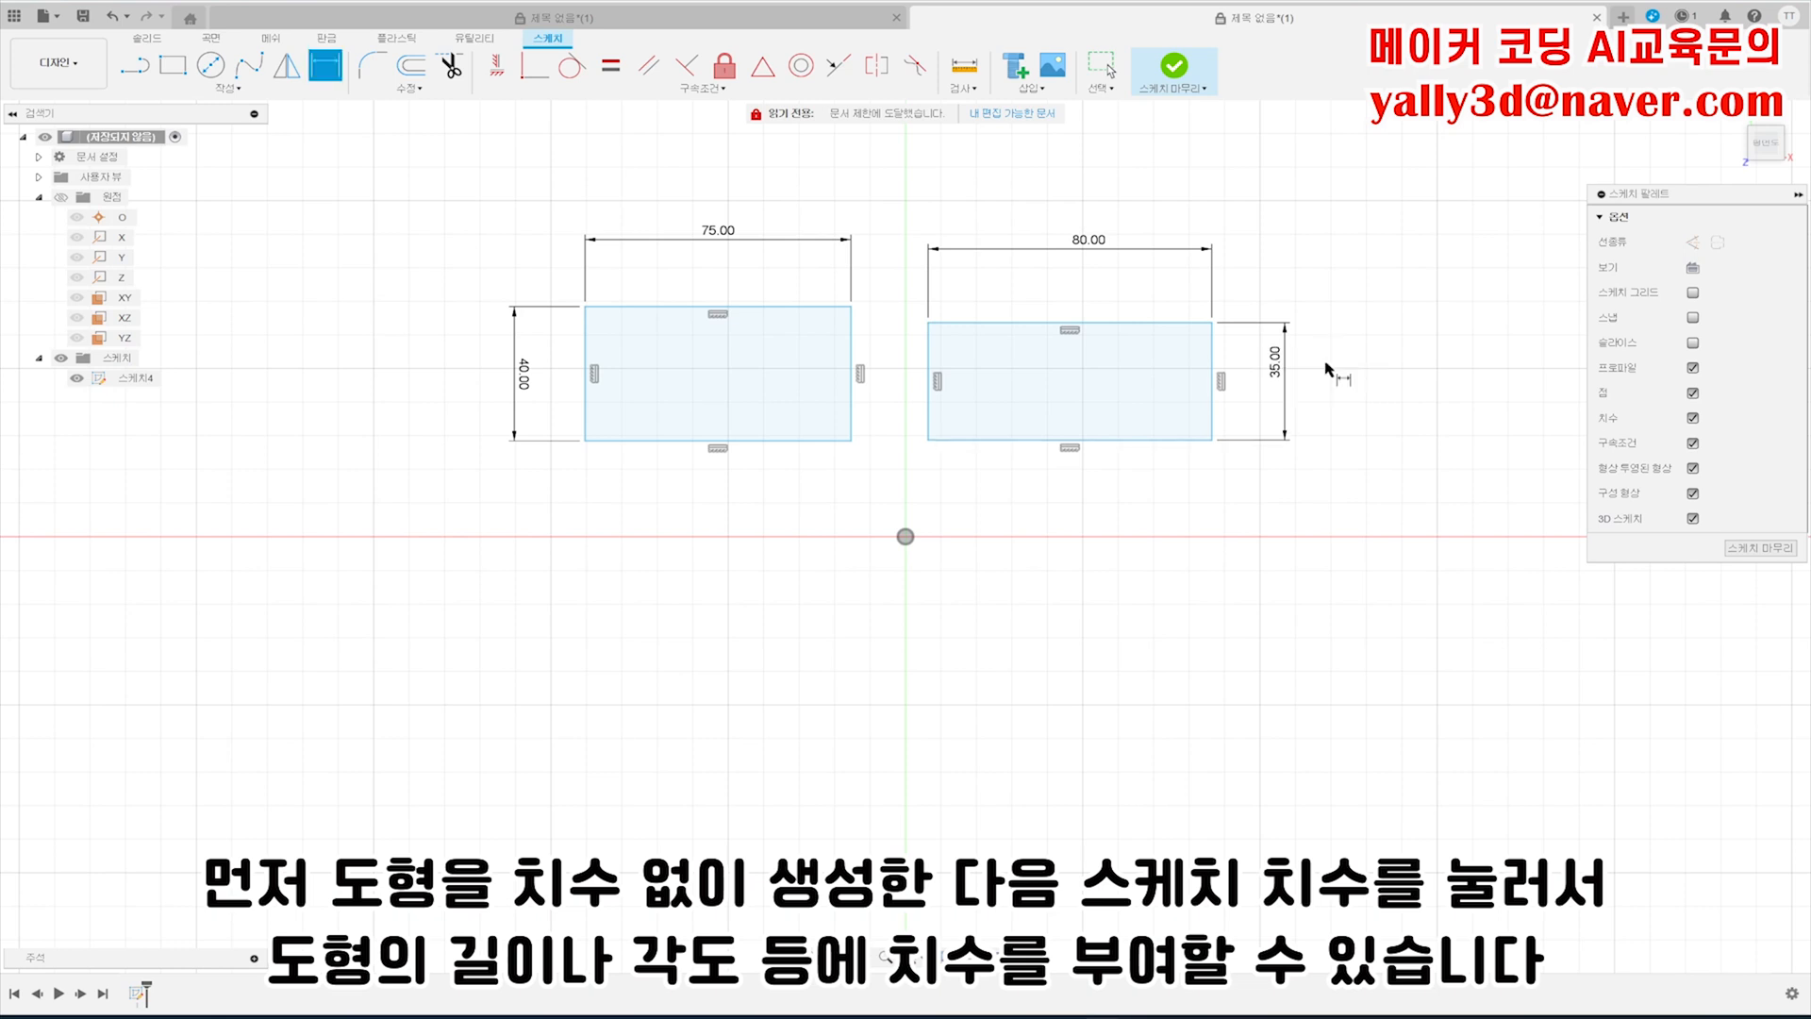
- Try a length dimension on the first rectangle's top edge and a distance dimension between its top and bottom edges, cancelling both
{"action": "left_click", "coordinate": [782, 306]}
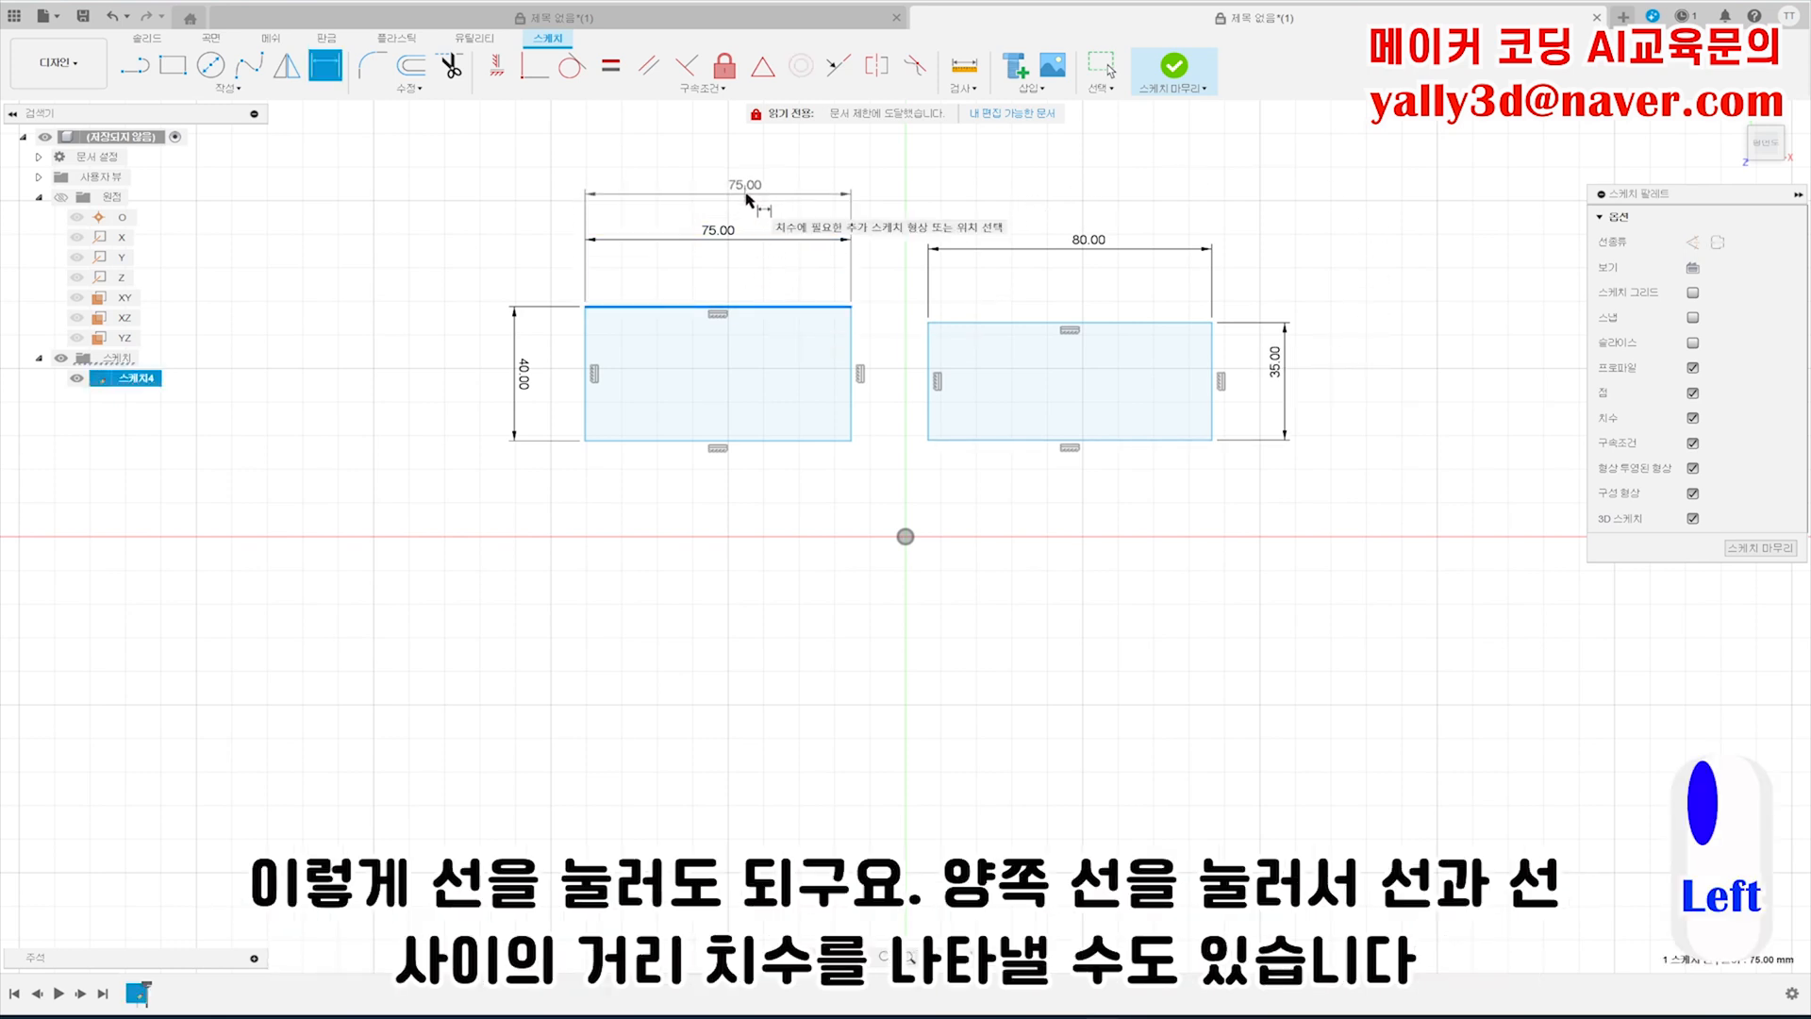
{"action": "key", "text": "Escape"}
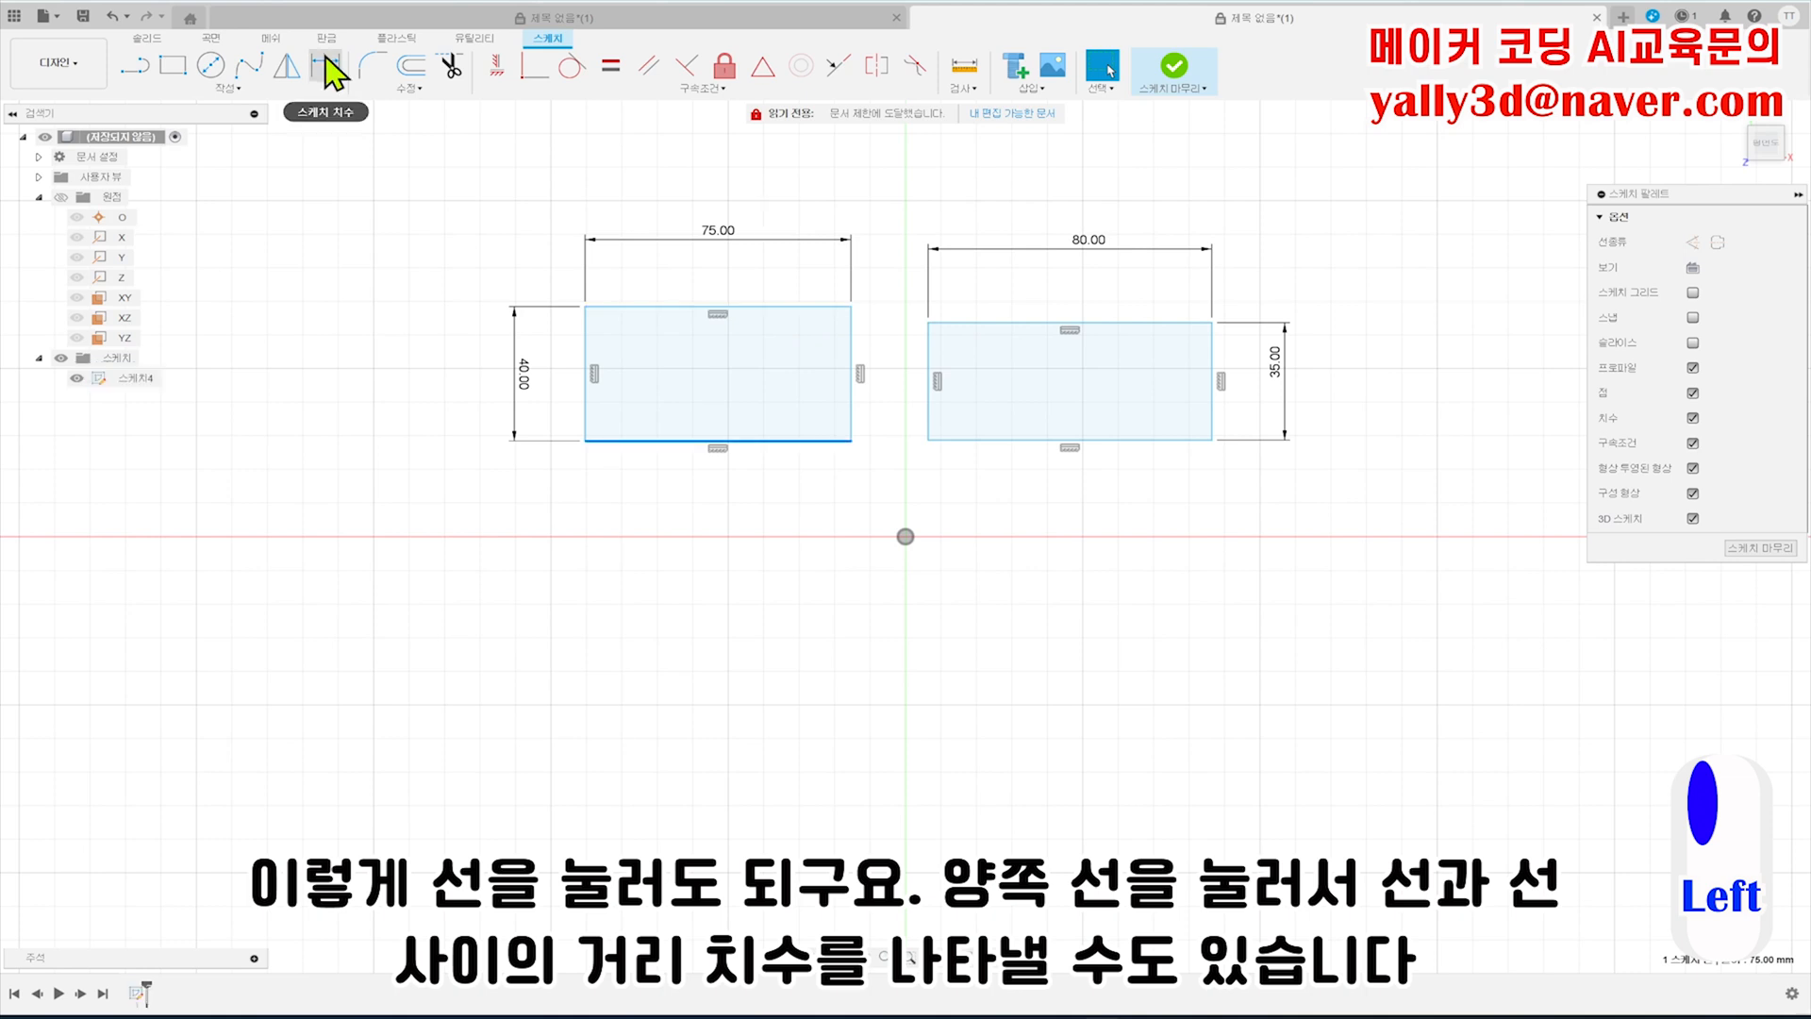
{"action": "left_click", "coordinate": [328, 62]}
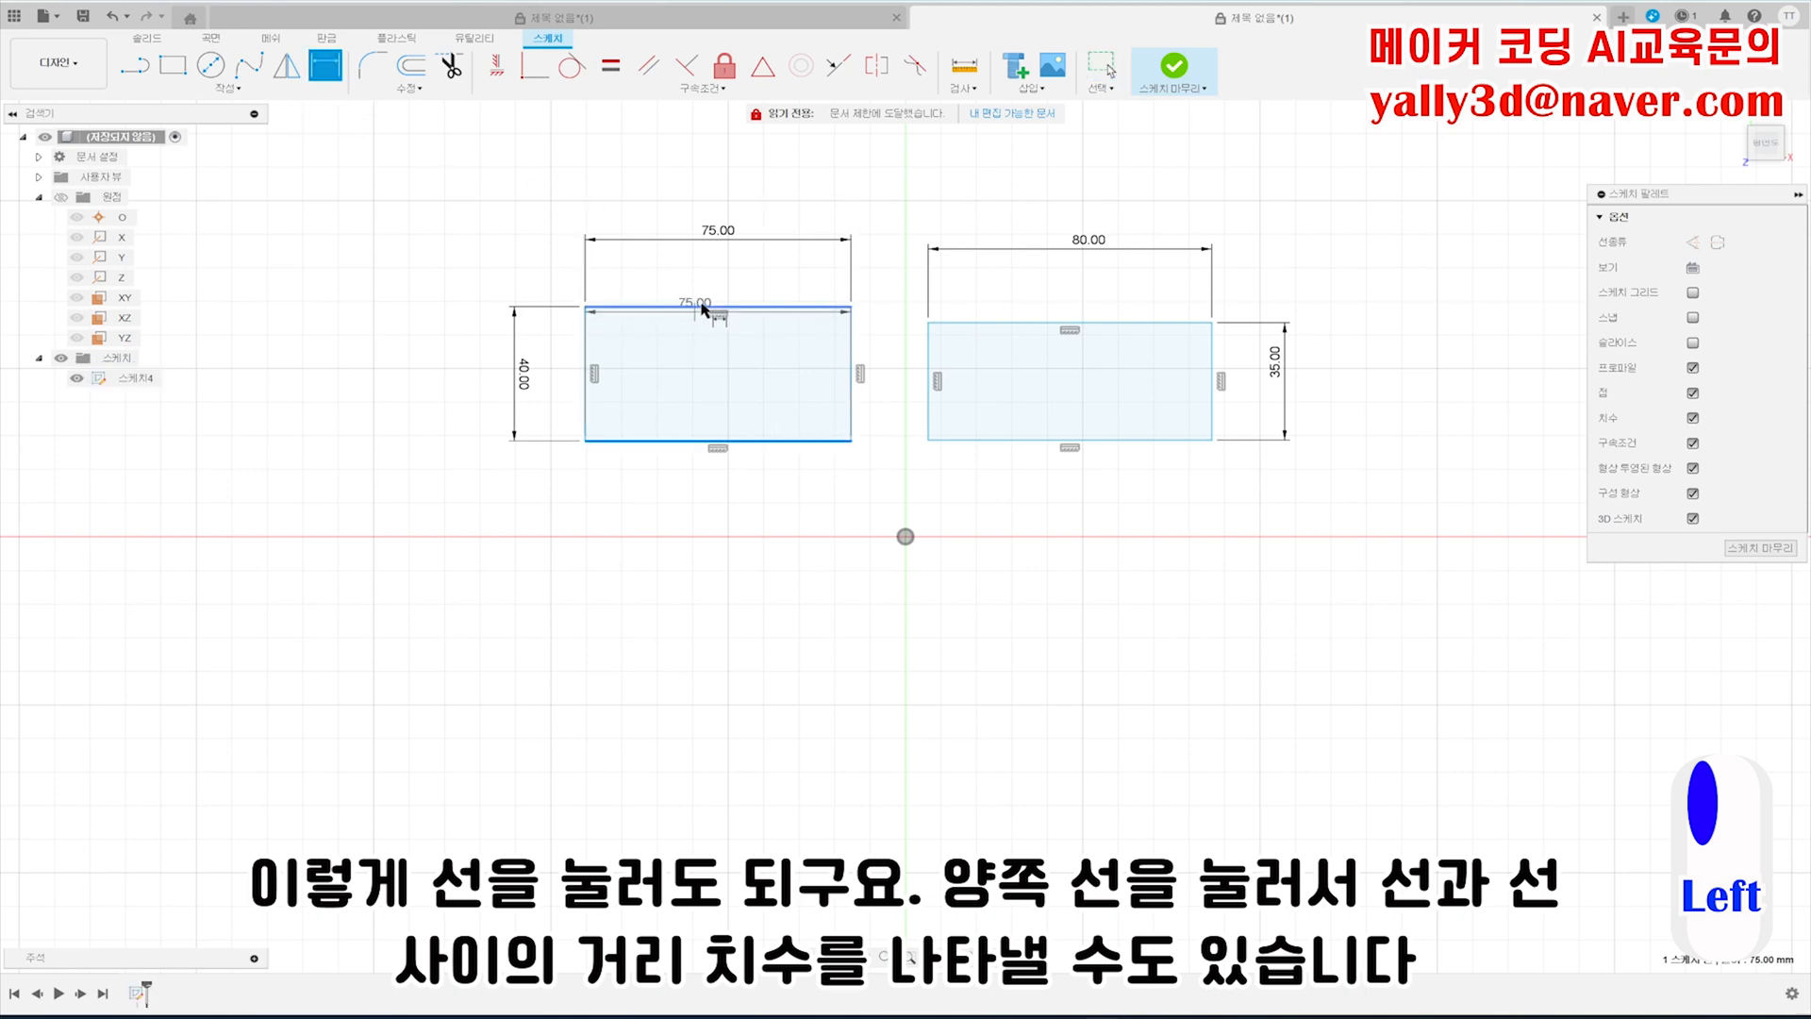
{"action": "left_click", "coordinate": [700, 308]}
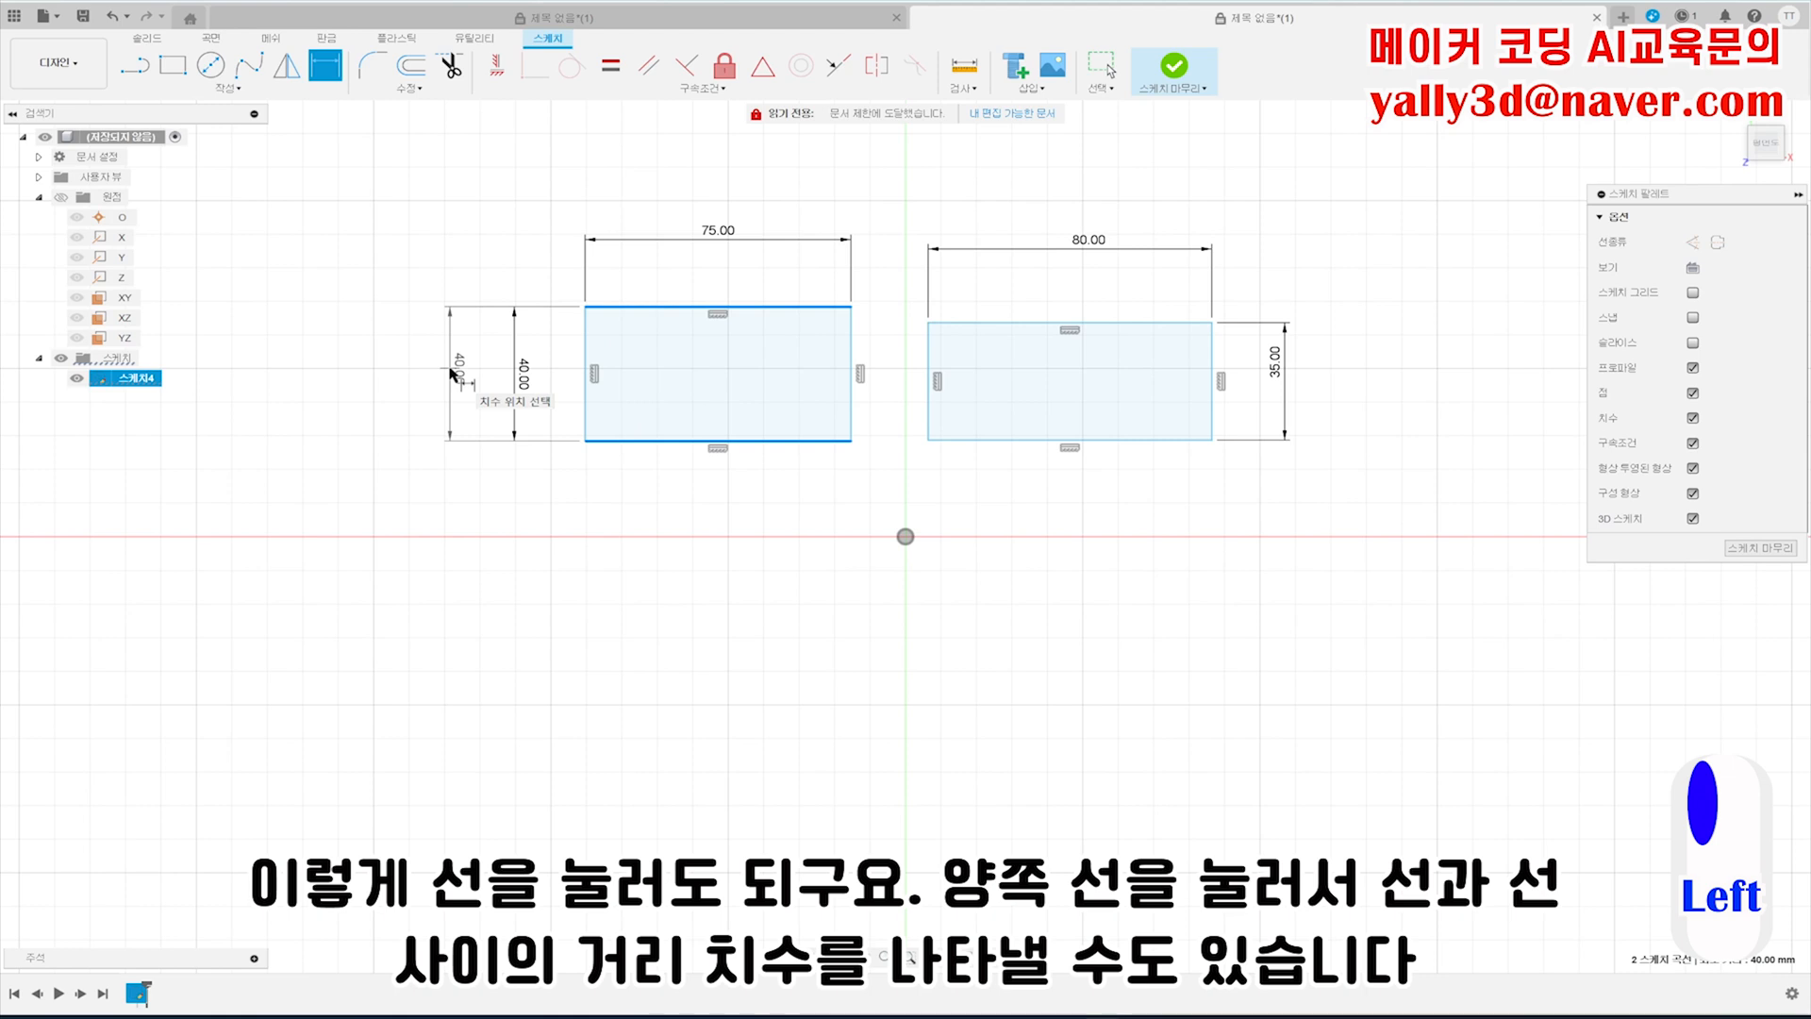
{"action": "key", "text": "Escape"}
{"action": "key", "text": "Escape"}
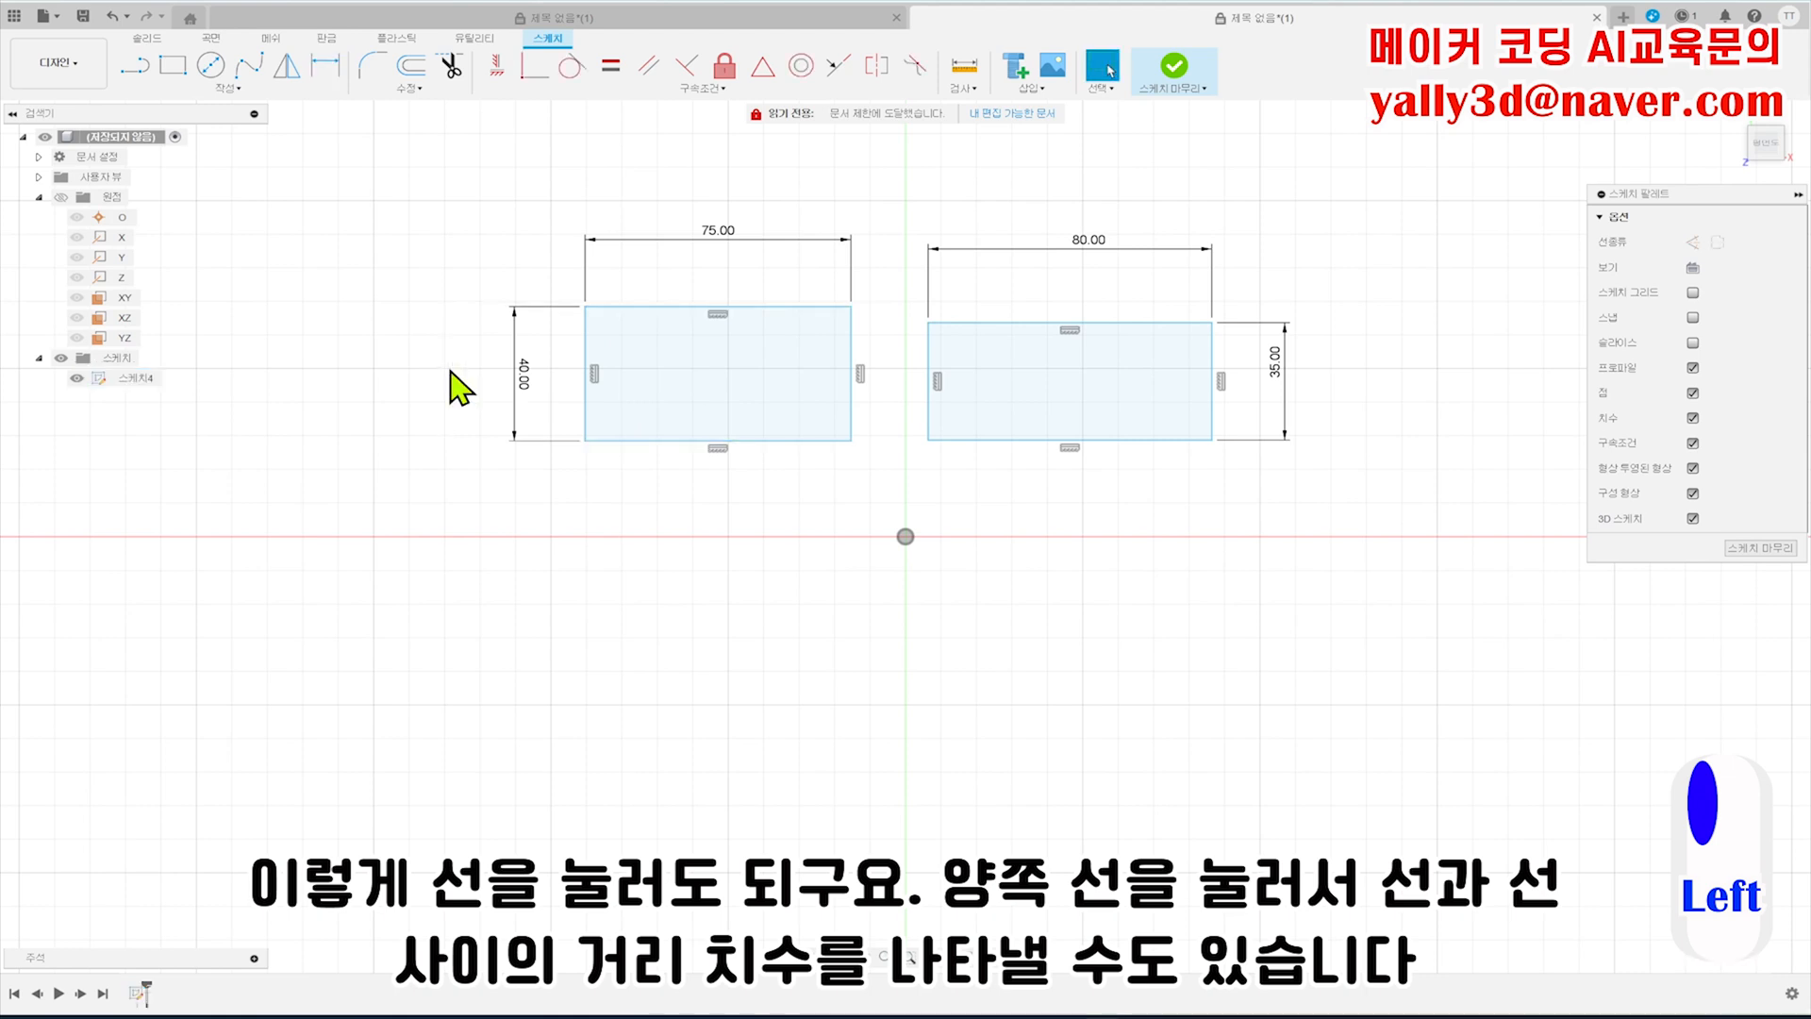
- Try a point-to-line dimension from the first rectangle's upper-left corner to its bottom edge, and cancel it
{"action": "left_click", "coordinate": [325, 66]}
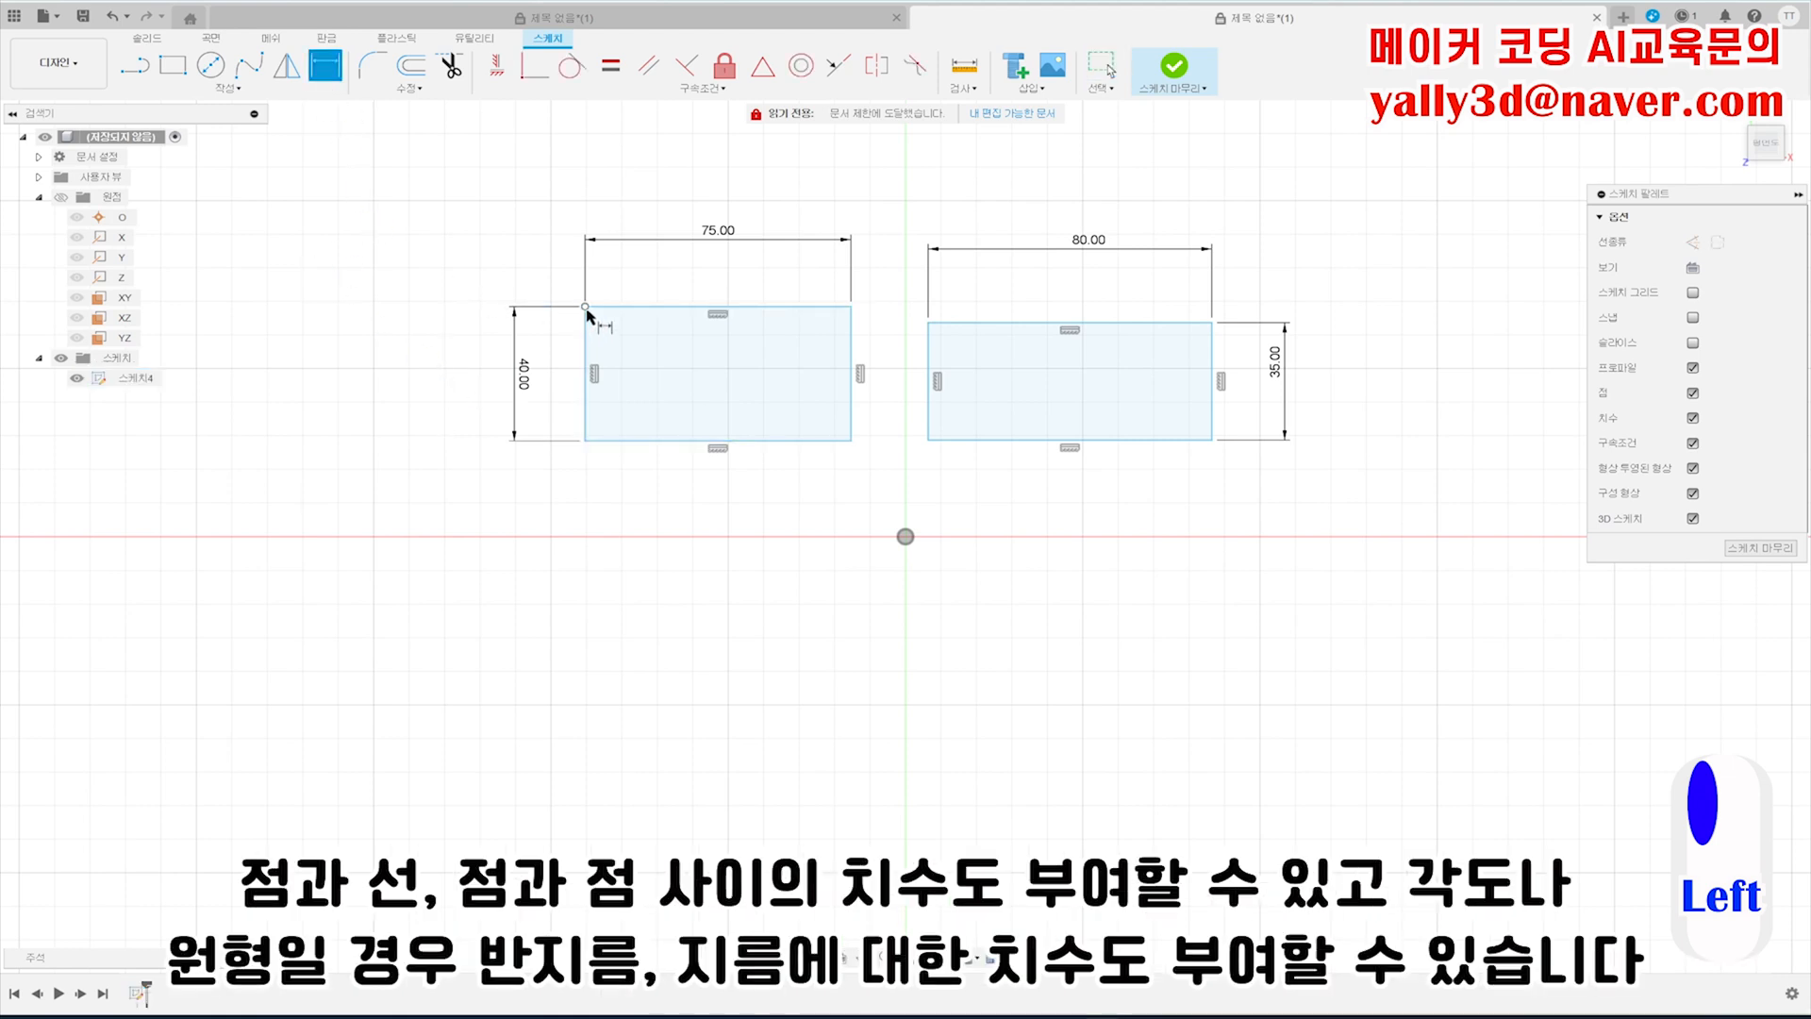
{"action": "left_click", "coordinate": [585, 308]}
{"action": "left_click", "coordinate": [677, 440]}
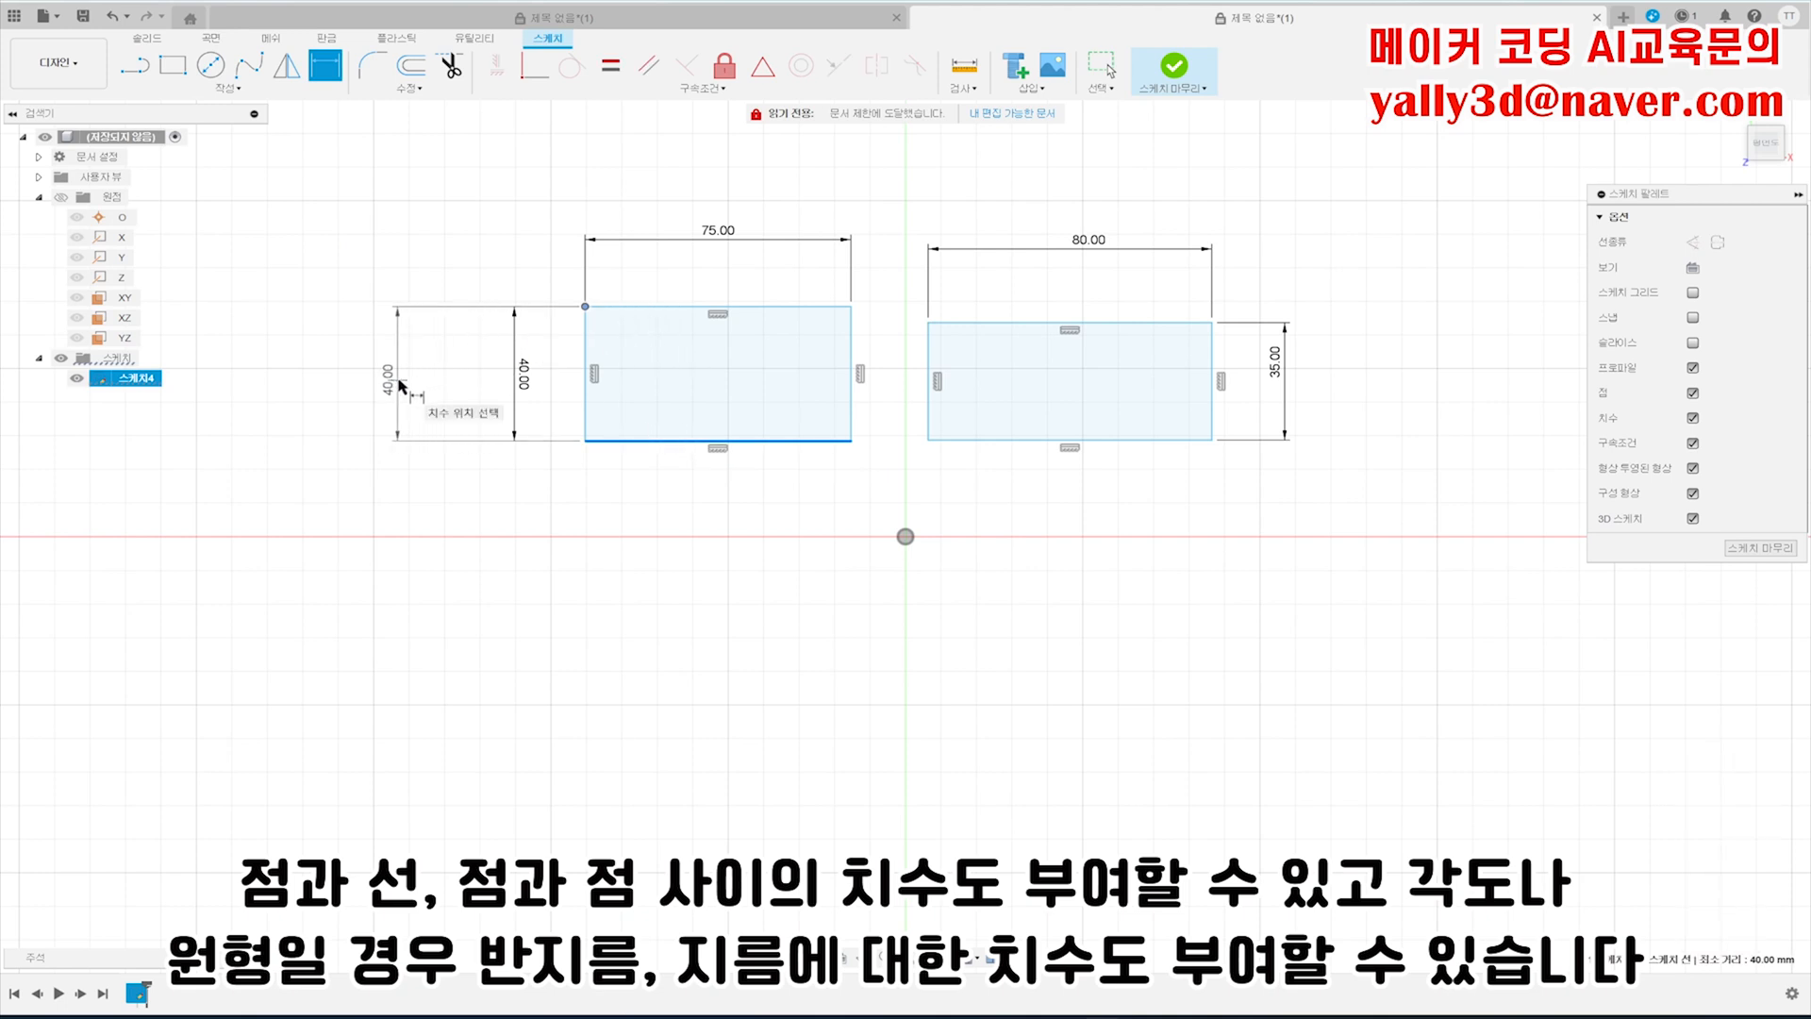
{"action": "key", "text": "Escape"}
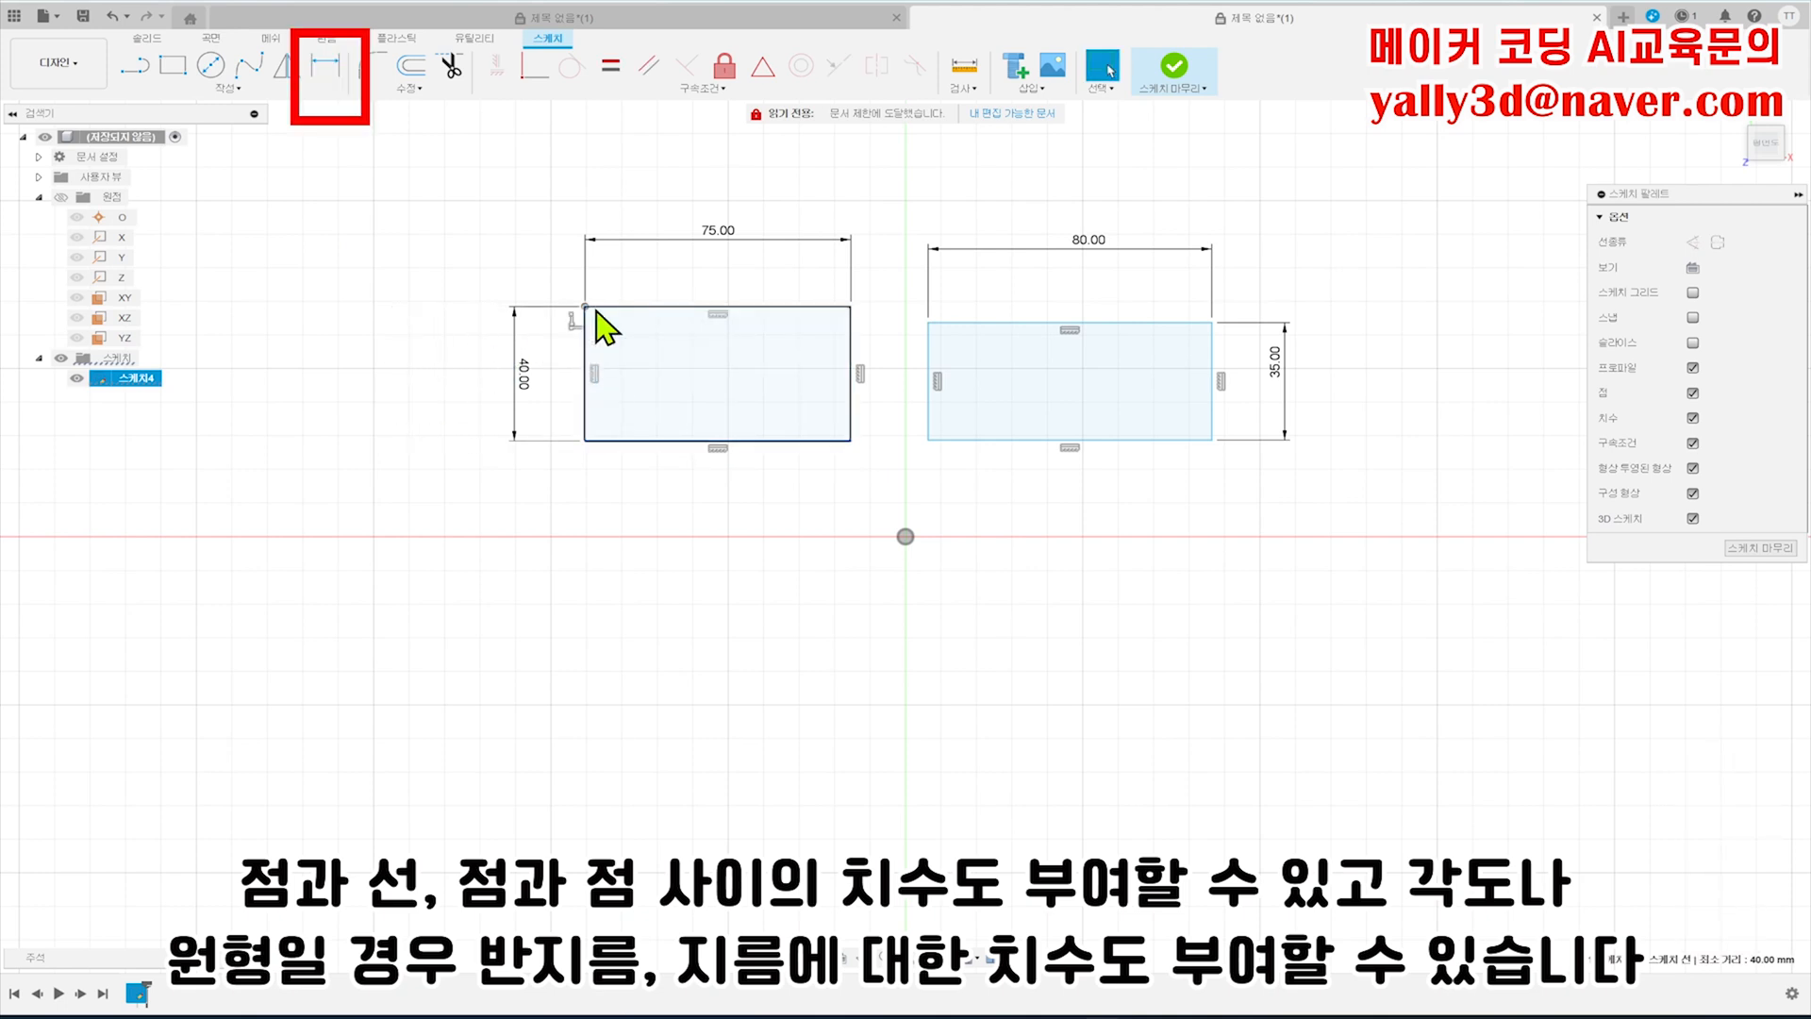
- Try an angle dimension between the first rectangle's left and bottom edges, and cancel it
{"action": "left_click", "coordinate": [325, 65]}
{"action": "left_click", "coordinate": [585, 396]}
{"action": "left_click", "coordinate": [611, 440]}
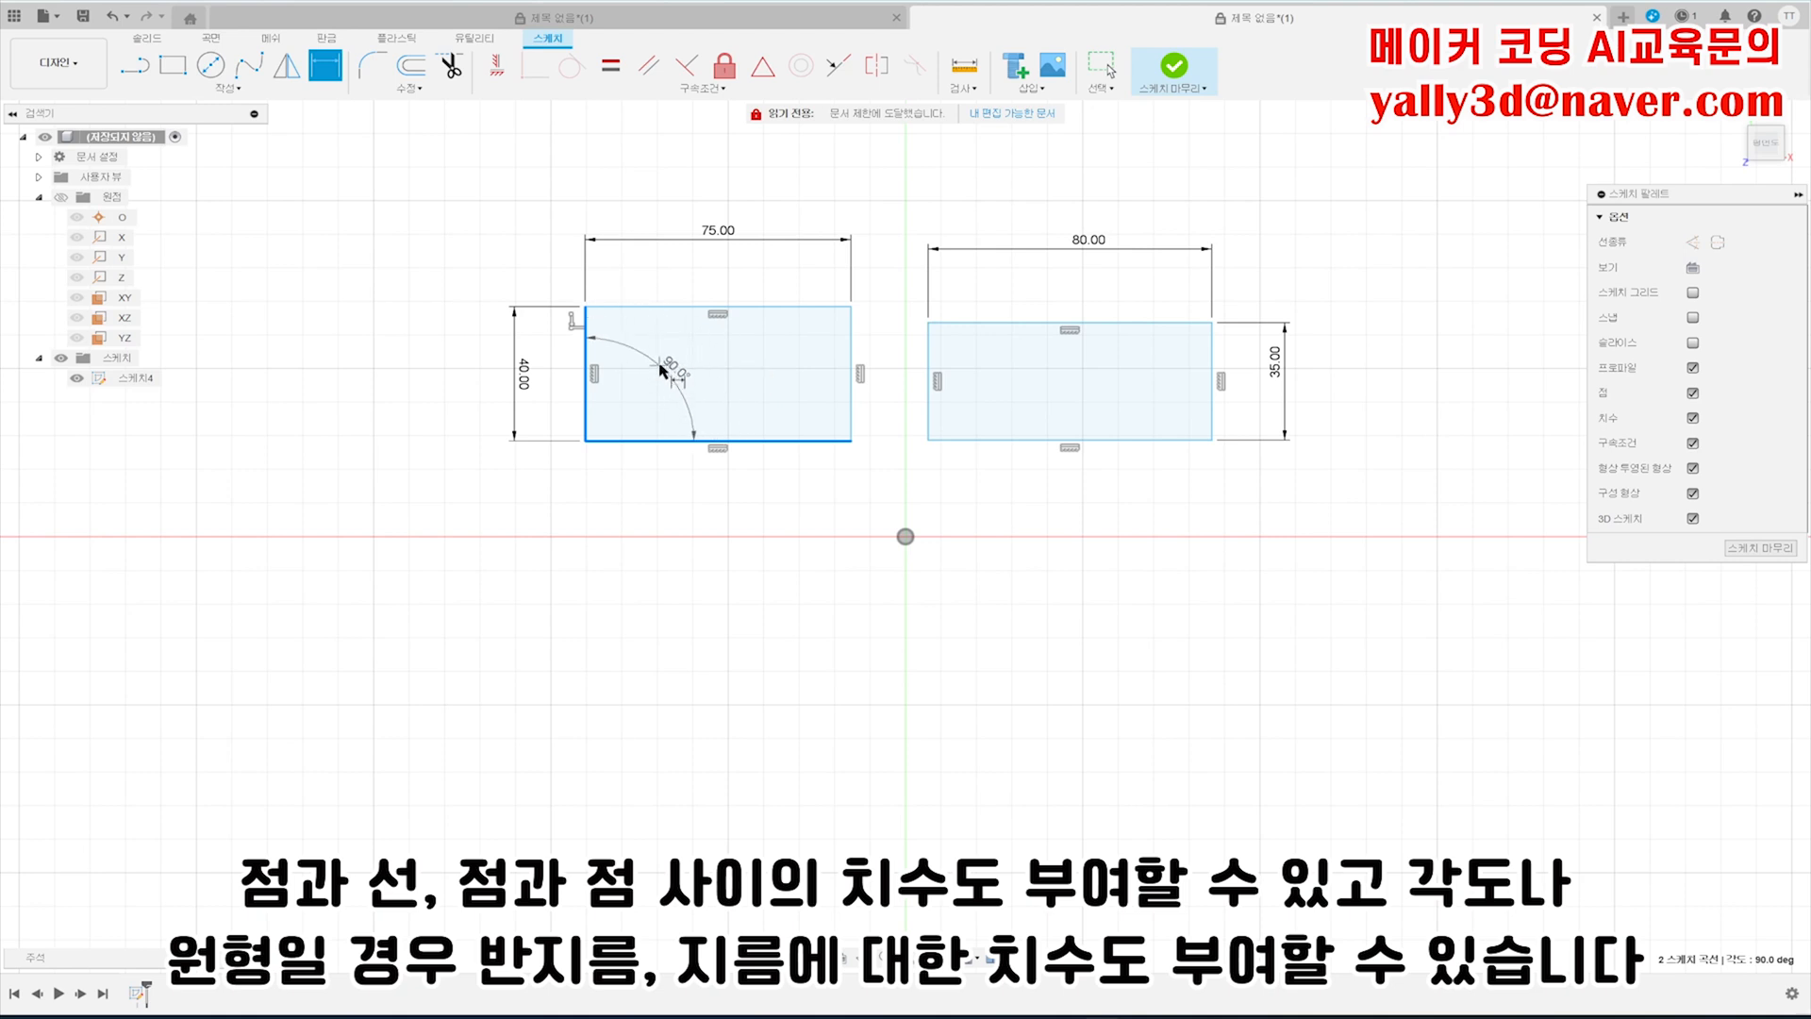
{"action": "key", "text": "Escape"}
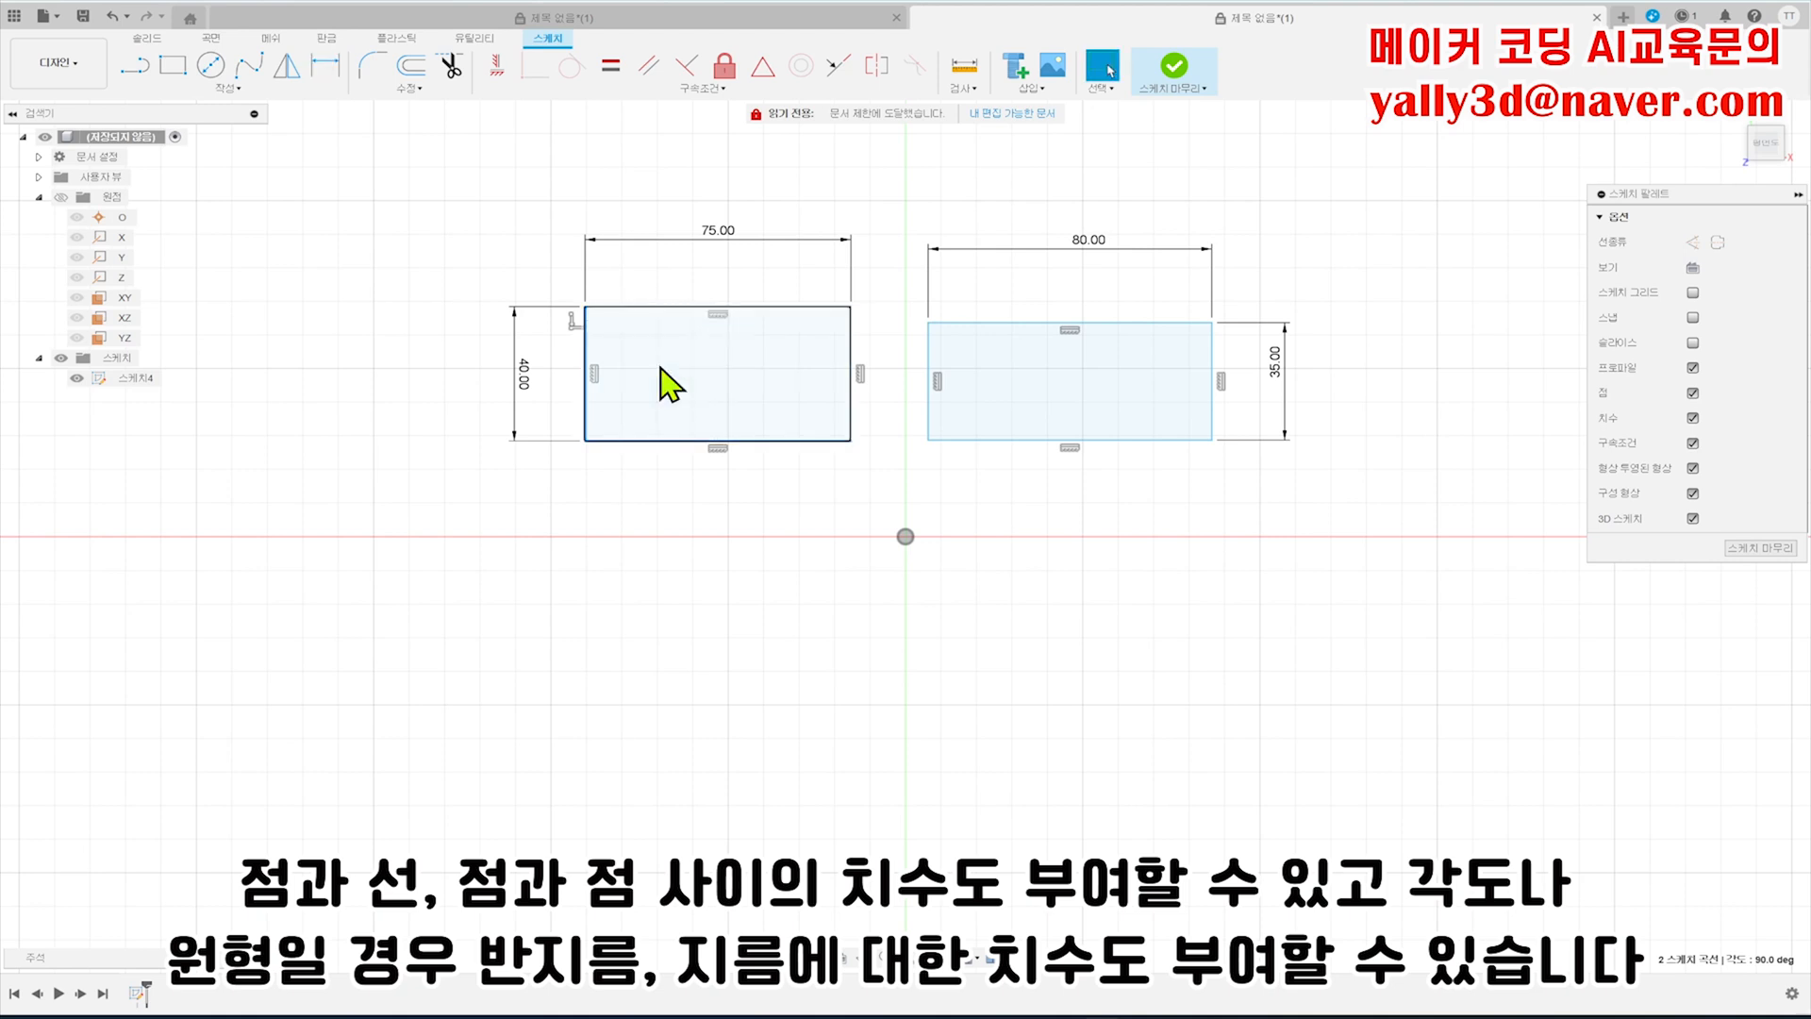
- Delete the second rectangle's 35 mm height dimension
{"action": "left_click", "coordinate": [1282, 377]}
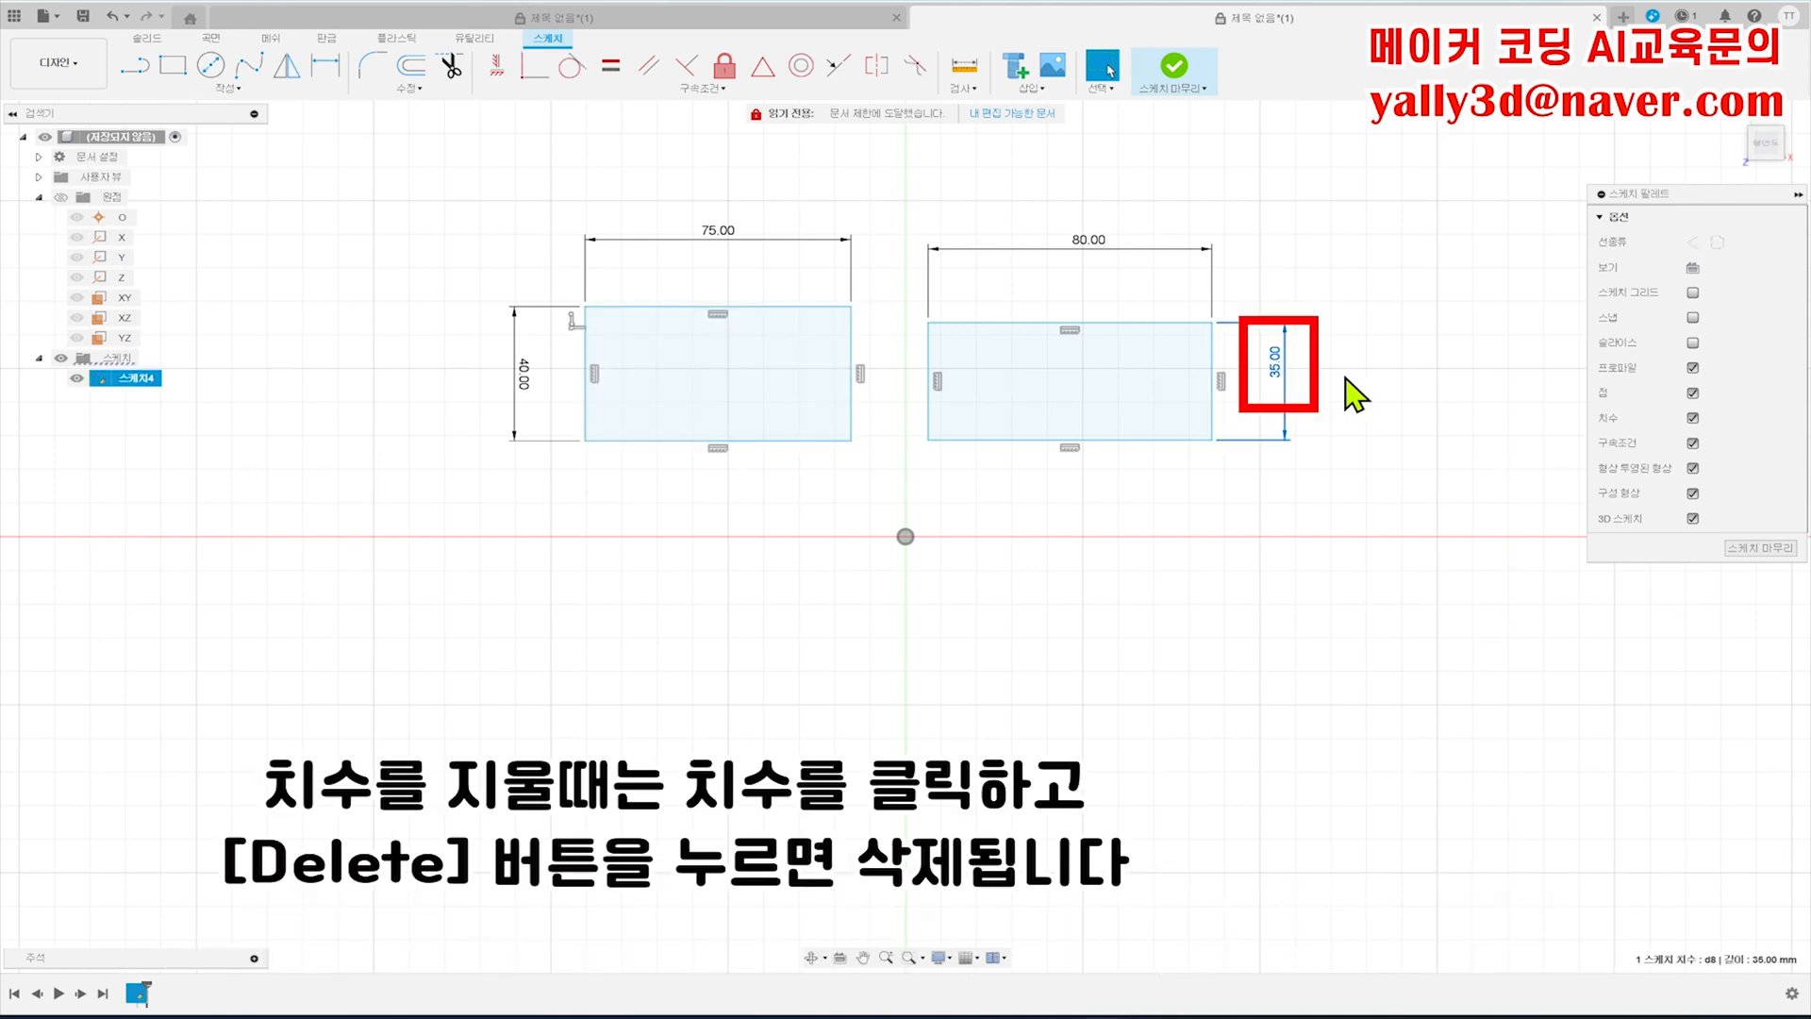
{"action": "key", "text": "Delete"}
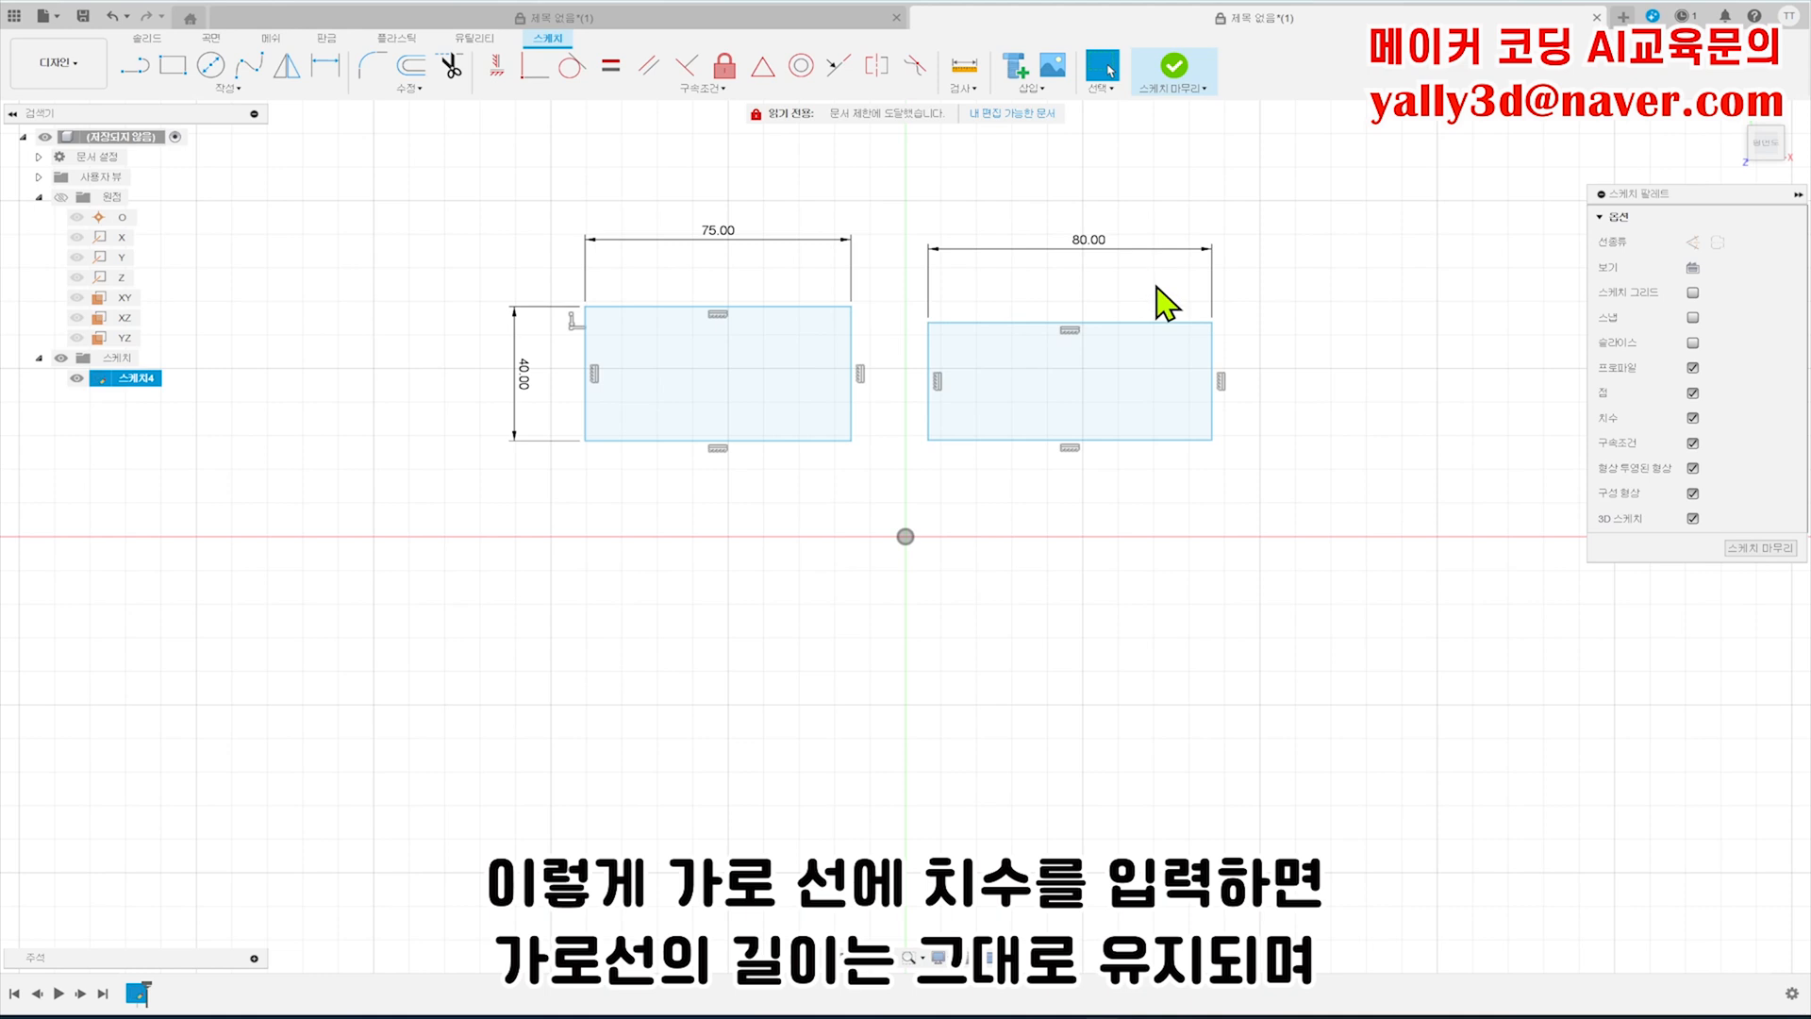
- Move the first rectangle up and to the left by its top edge, and shift the second rectangle's horizontal edges to change its height and position
{"action": "left_click_drag", "start_coordinate": [1149, 326], "coordinate": [1205, 604]}
{"action": "left_click_drag", "start_coordinate": [790, 307], "coordinate": [706, 273]}
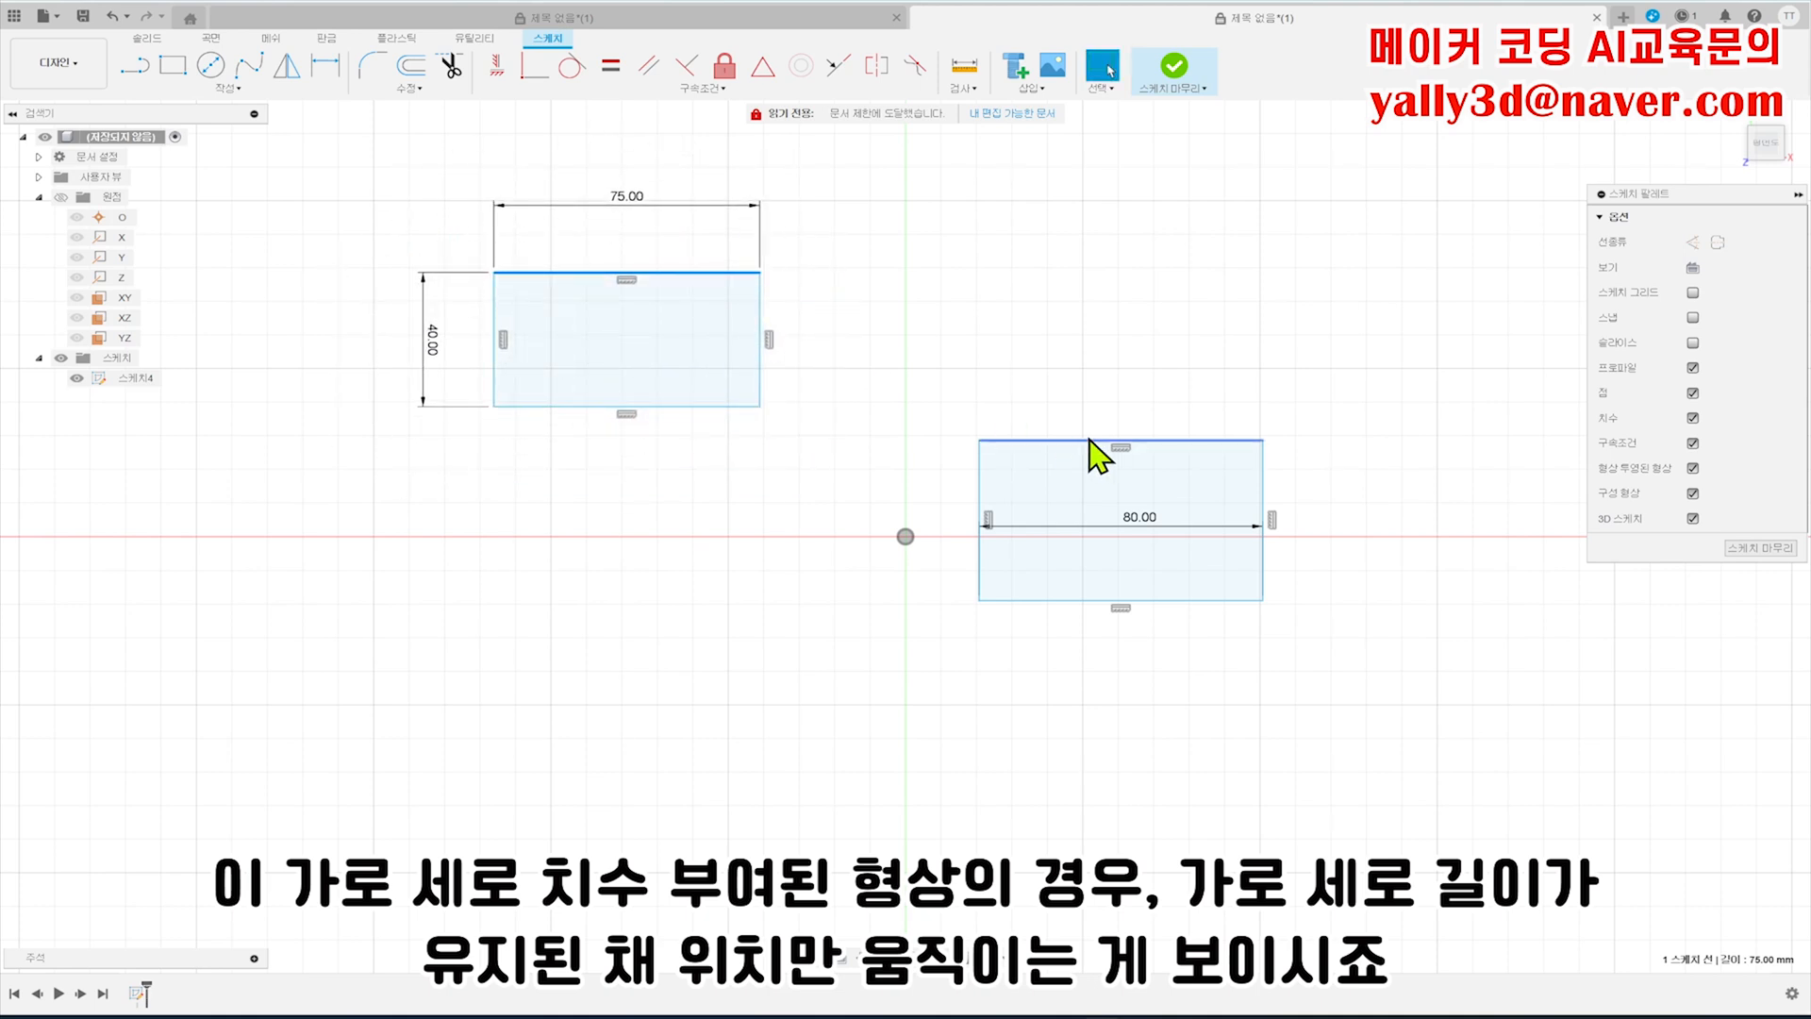
{"action": "left_click_drag", "start_coordinate": [1094, 457], "coordinate": [1043, 274]}
{"action": "mouse_move", "coordinate": [1104, 614]}
{"action": "left_mouse_down"}
{"action": "mouse_move", "coordinate": [1123, 444]}
{"action": "mouse_move", "coordinate": [1052, 430]}
{"action": "mouse_move", "coordinate": [1059, 415]}
{"action": "left_mouse_up"}
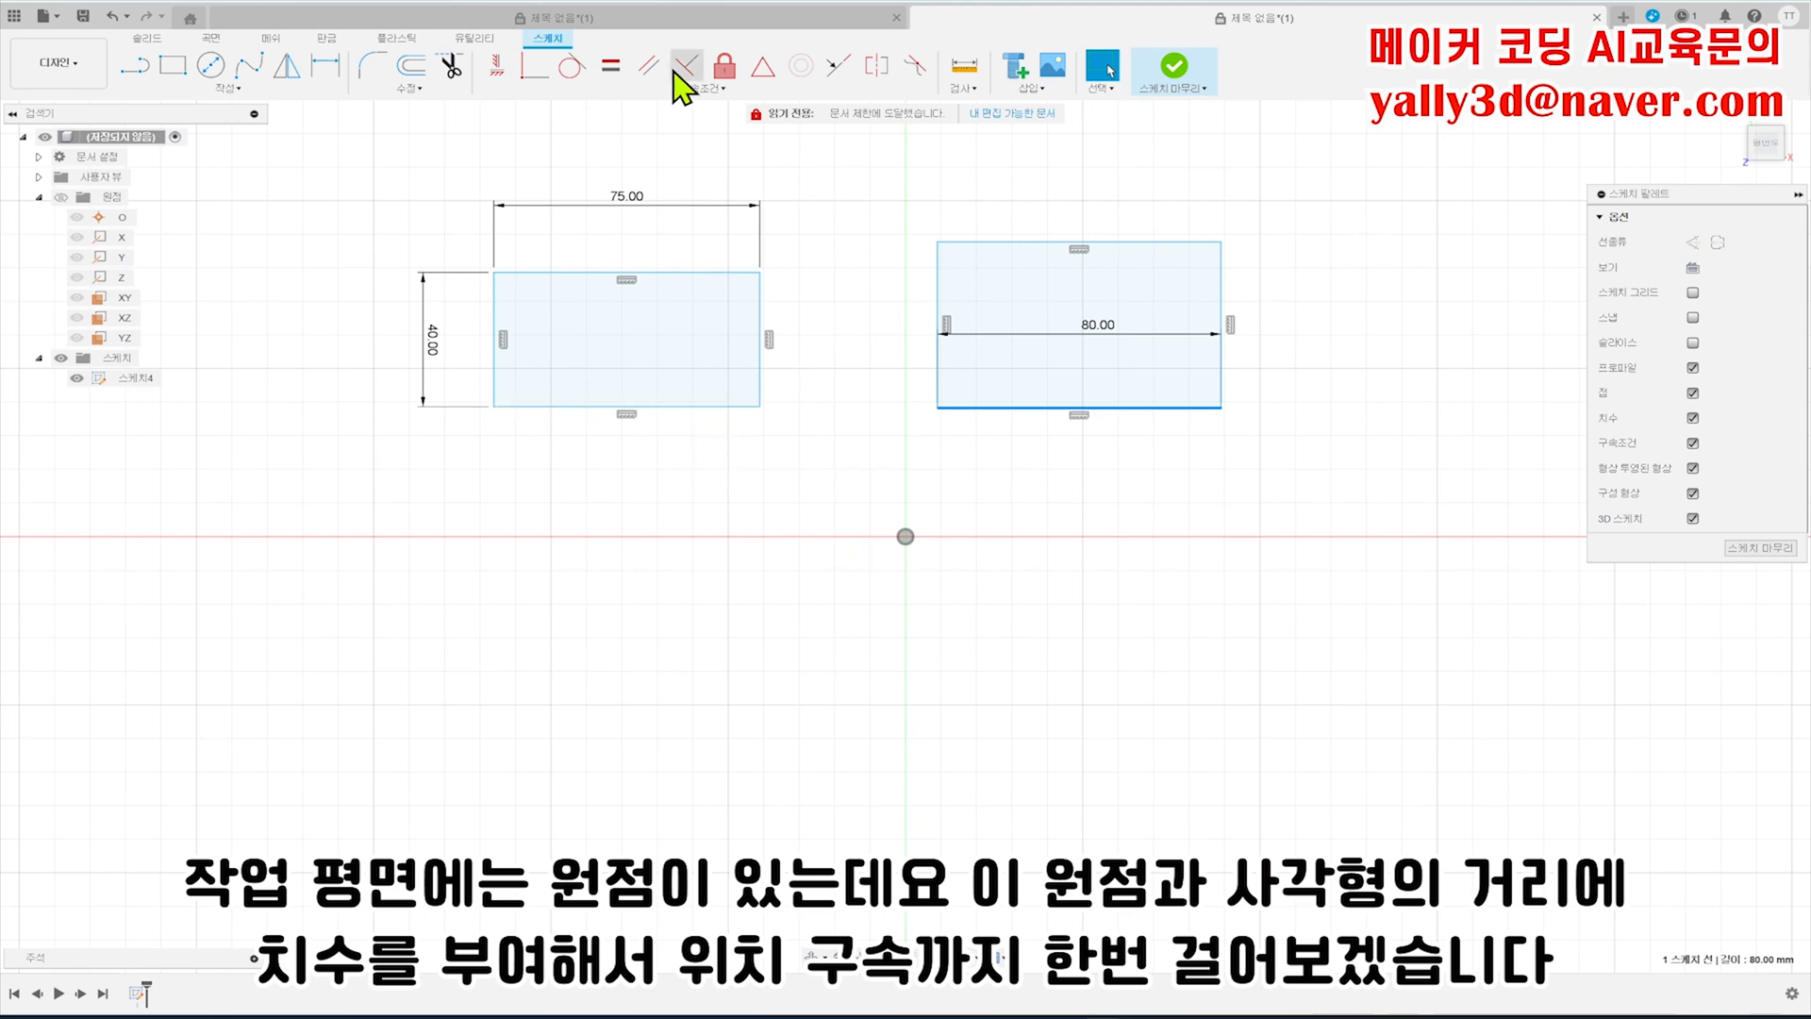
- Dimension the horizontal distance between the origin and the first rectangle's right edge to 40 mm
{"action": "left_click", "coordinate": [324, 68]}
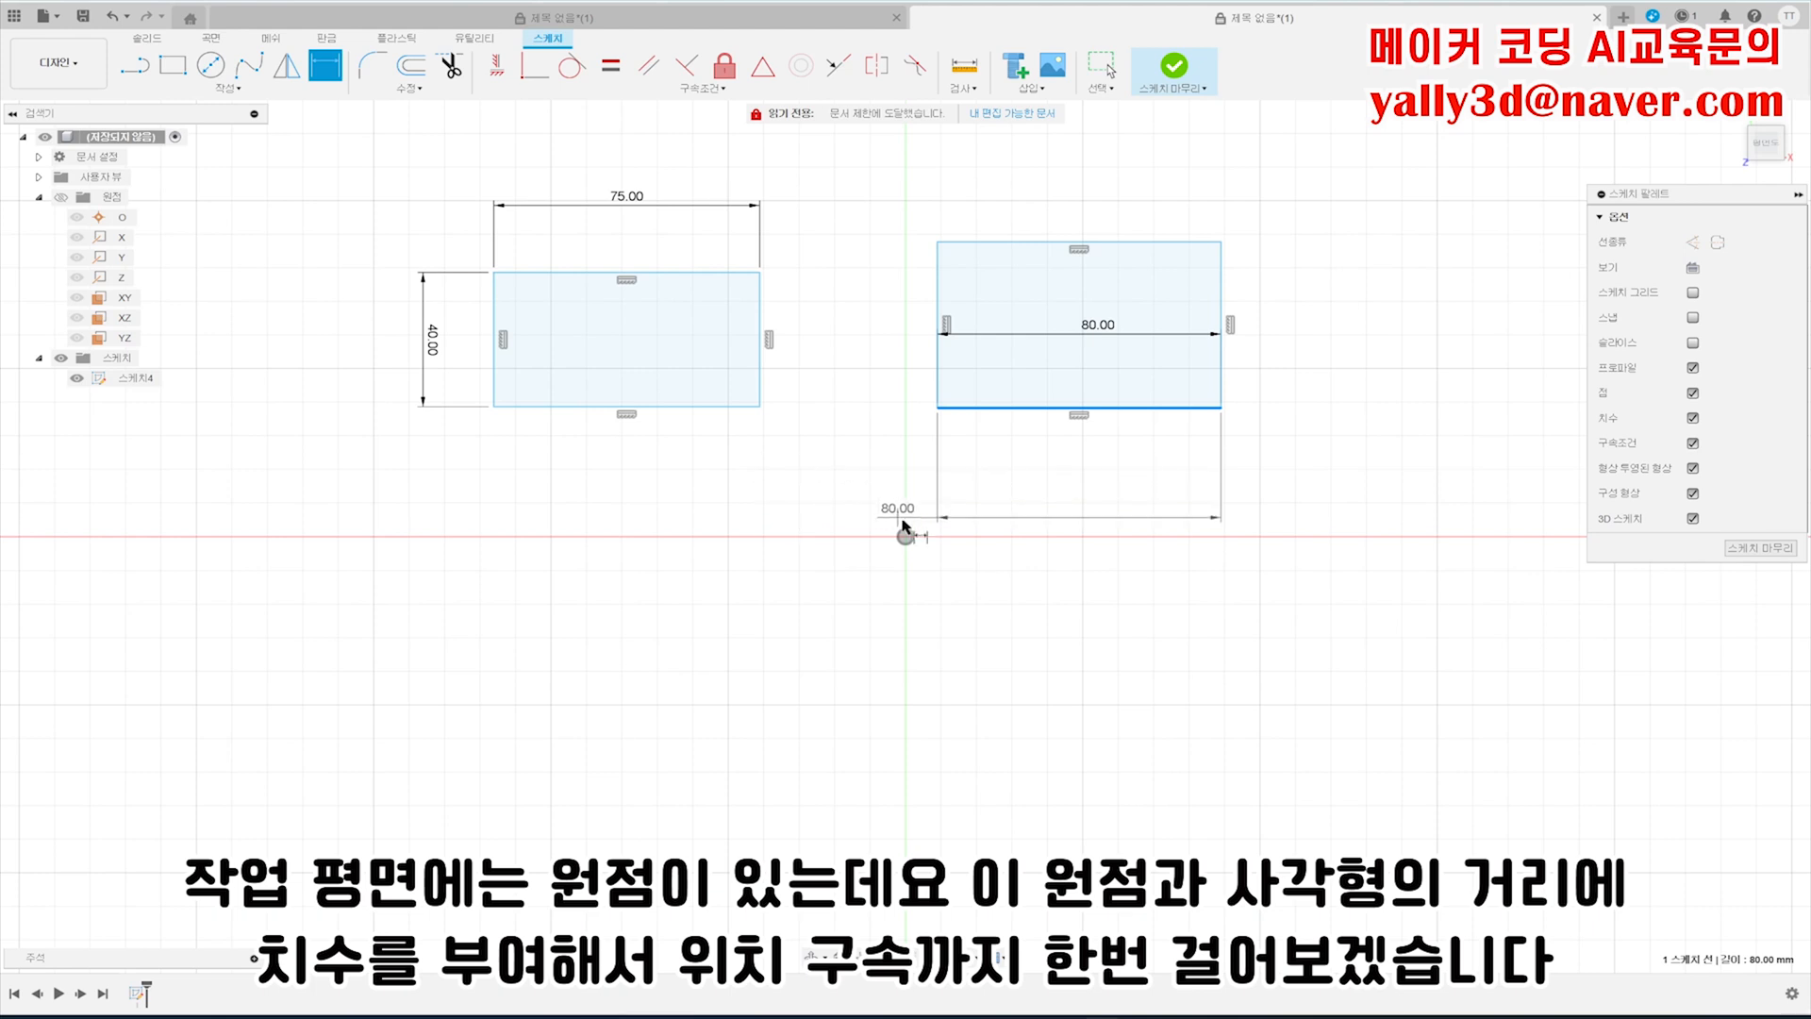
{"action": "key", "text": "Escape"}
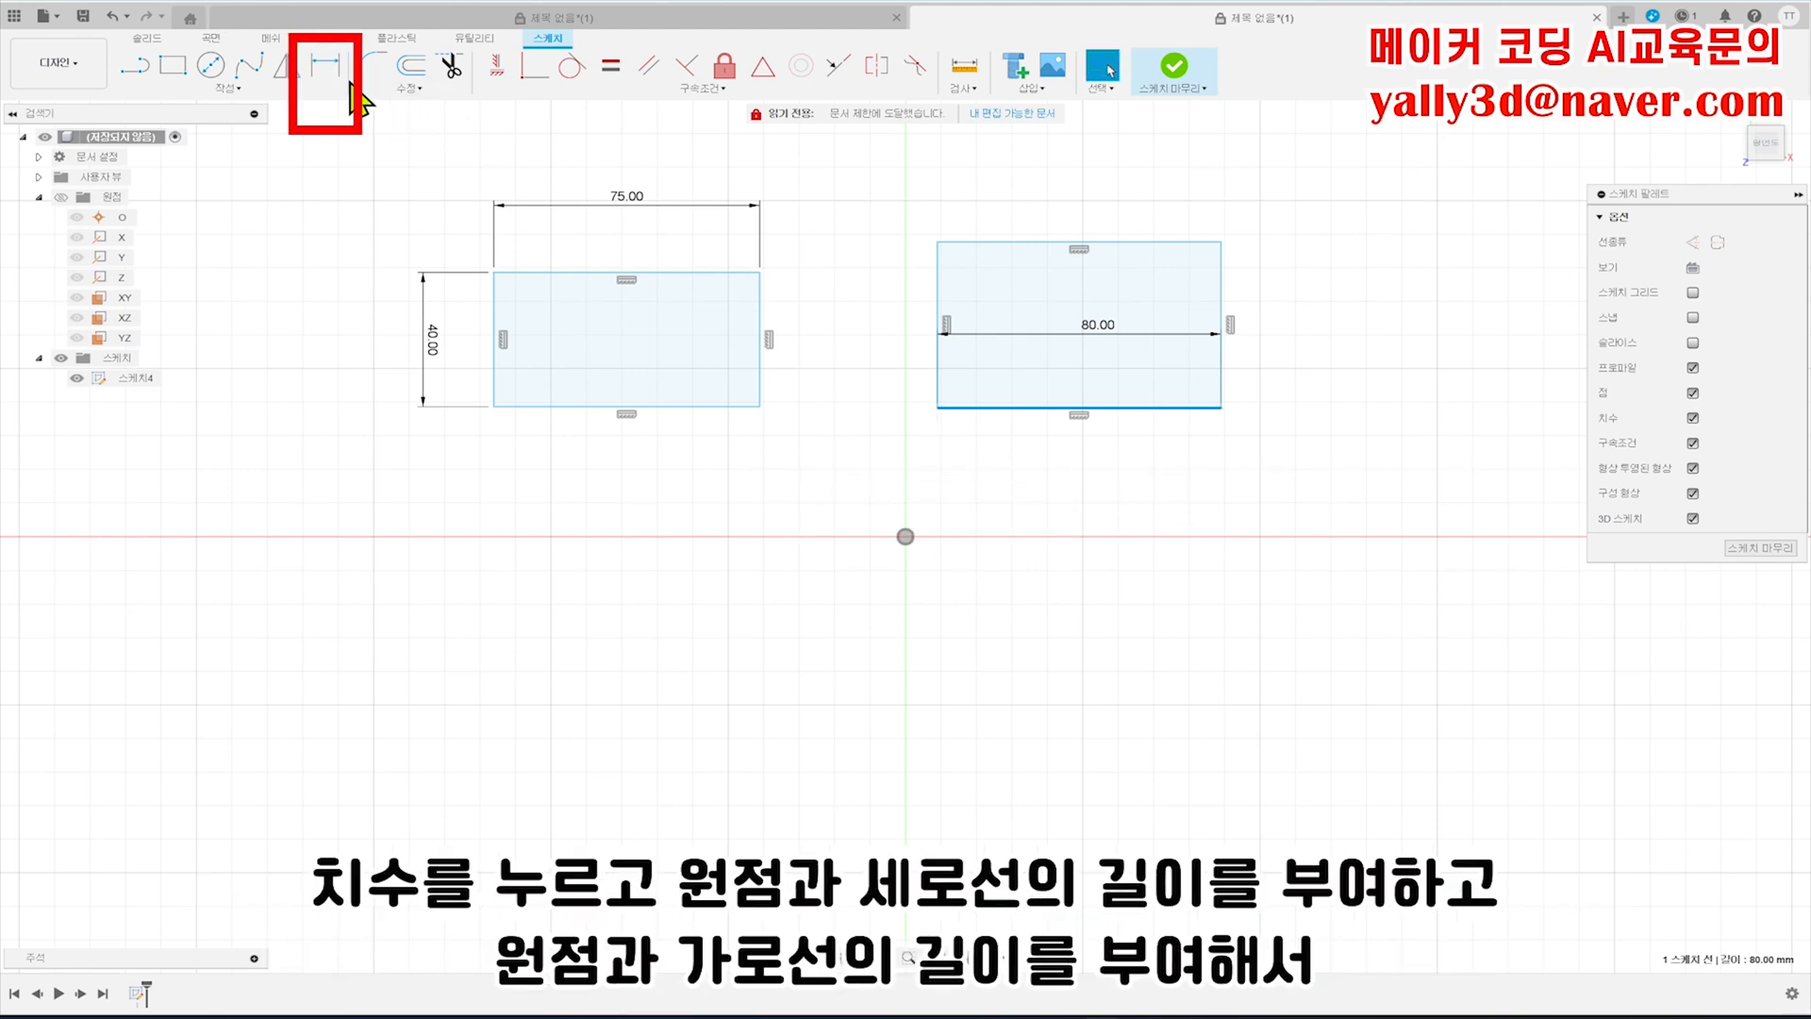
{"action": "left_click", "coordinate": [325, 66]}
{"action": "left_click", "coordinate": [906, 538]}
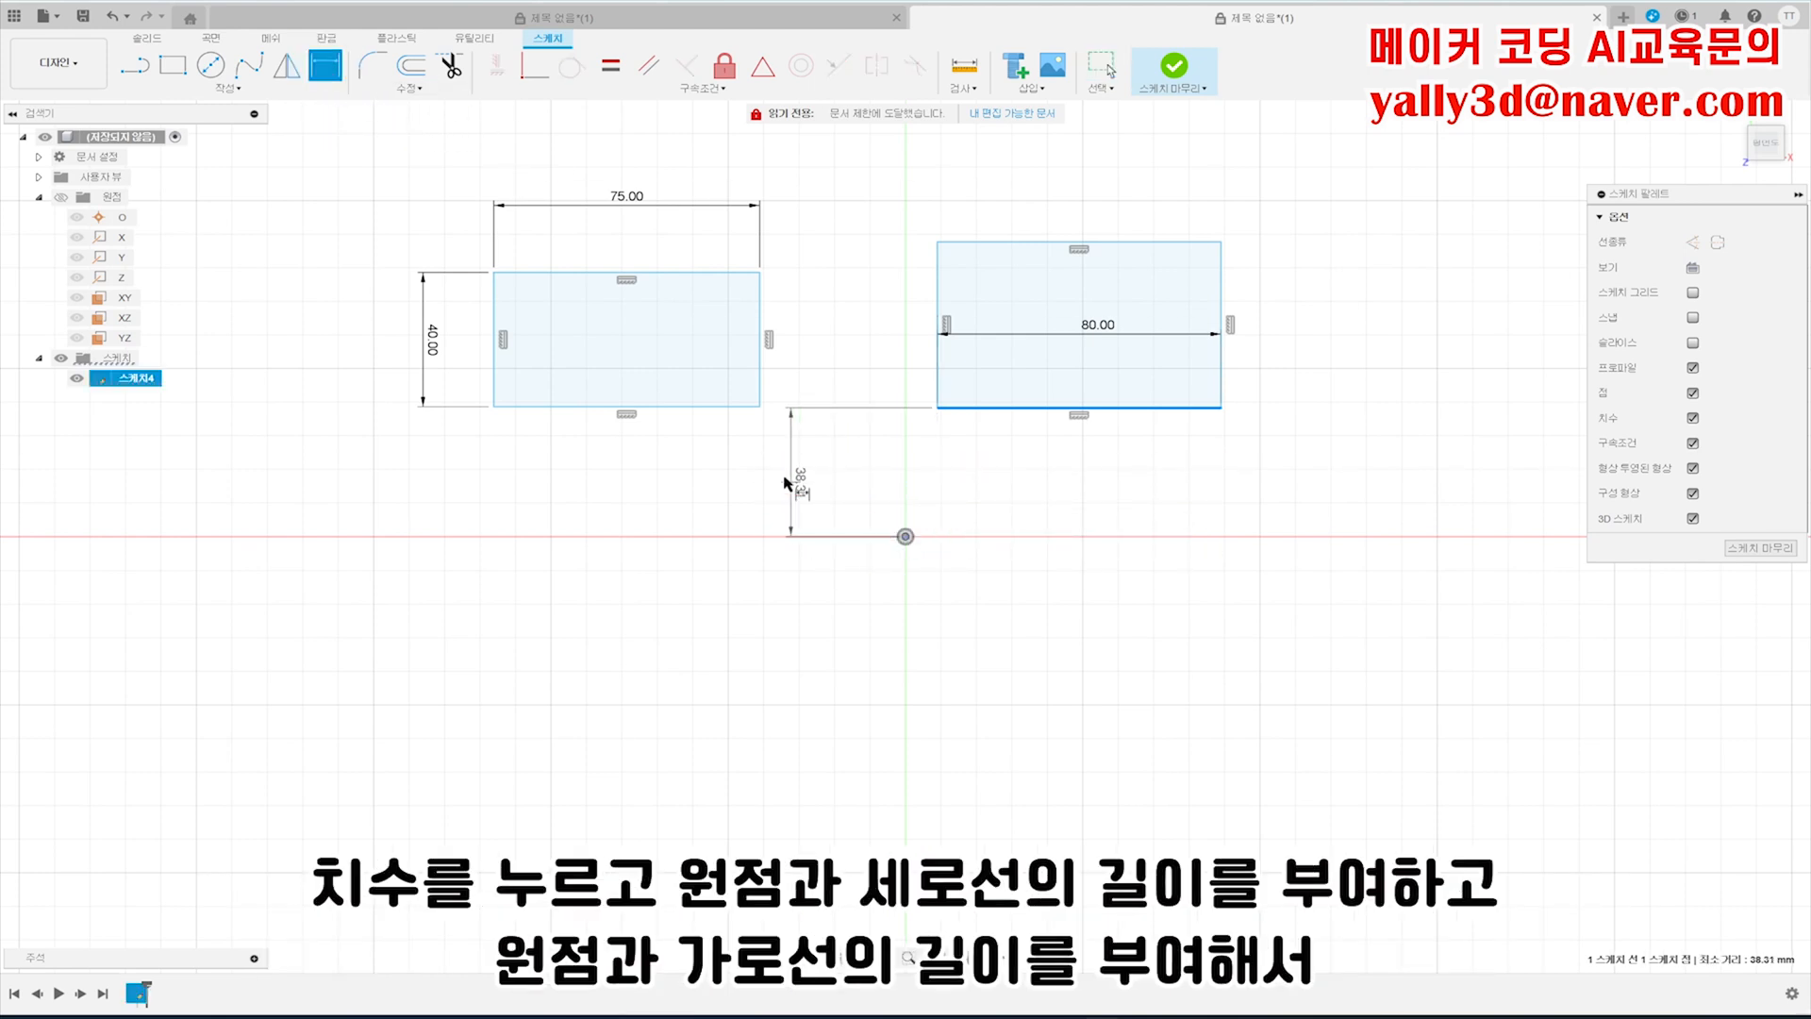
{"action": "left_click", "coordinate": [762, 382]}
{"action": "left_click", "coordinate": [823, 443]}
{"action": "type", "text": "4"}
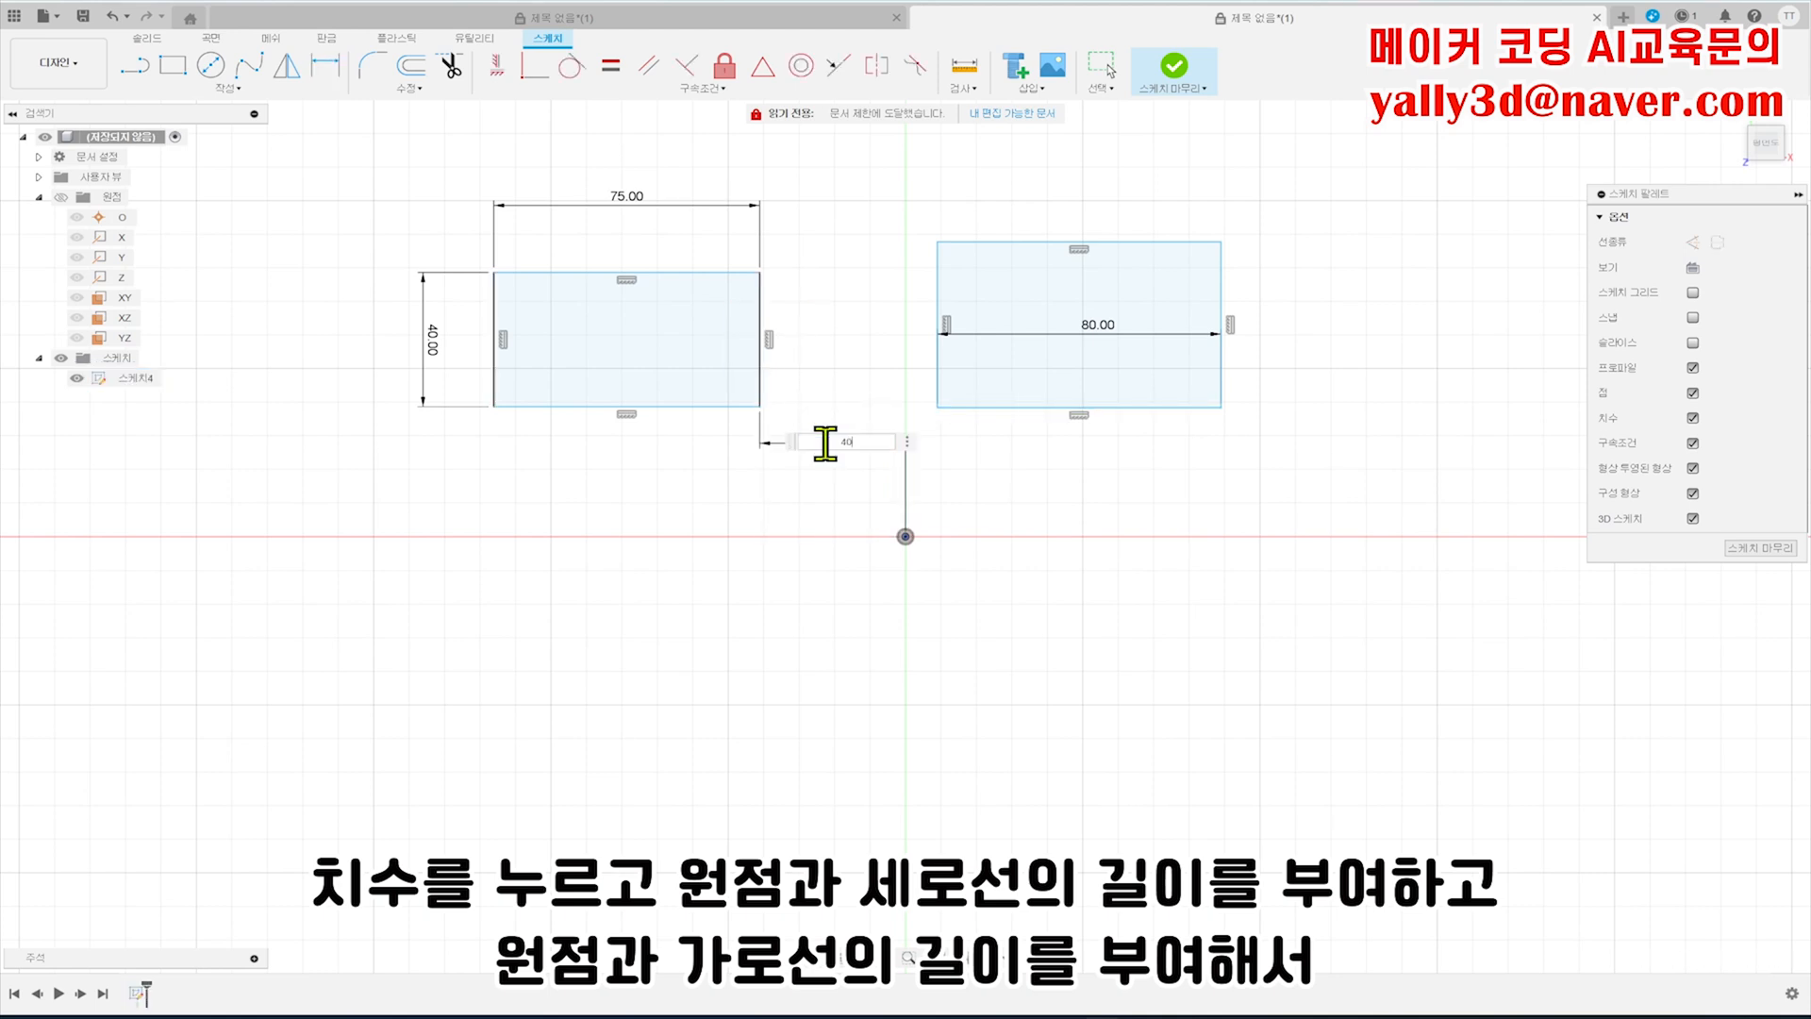
{"action": "type", "text": "0"}
{"action": "key", "text": "Return"}
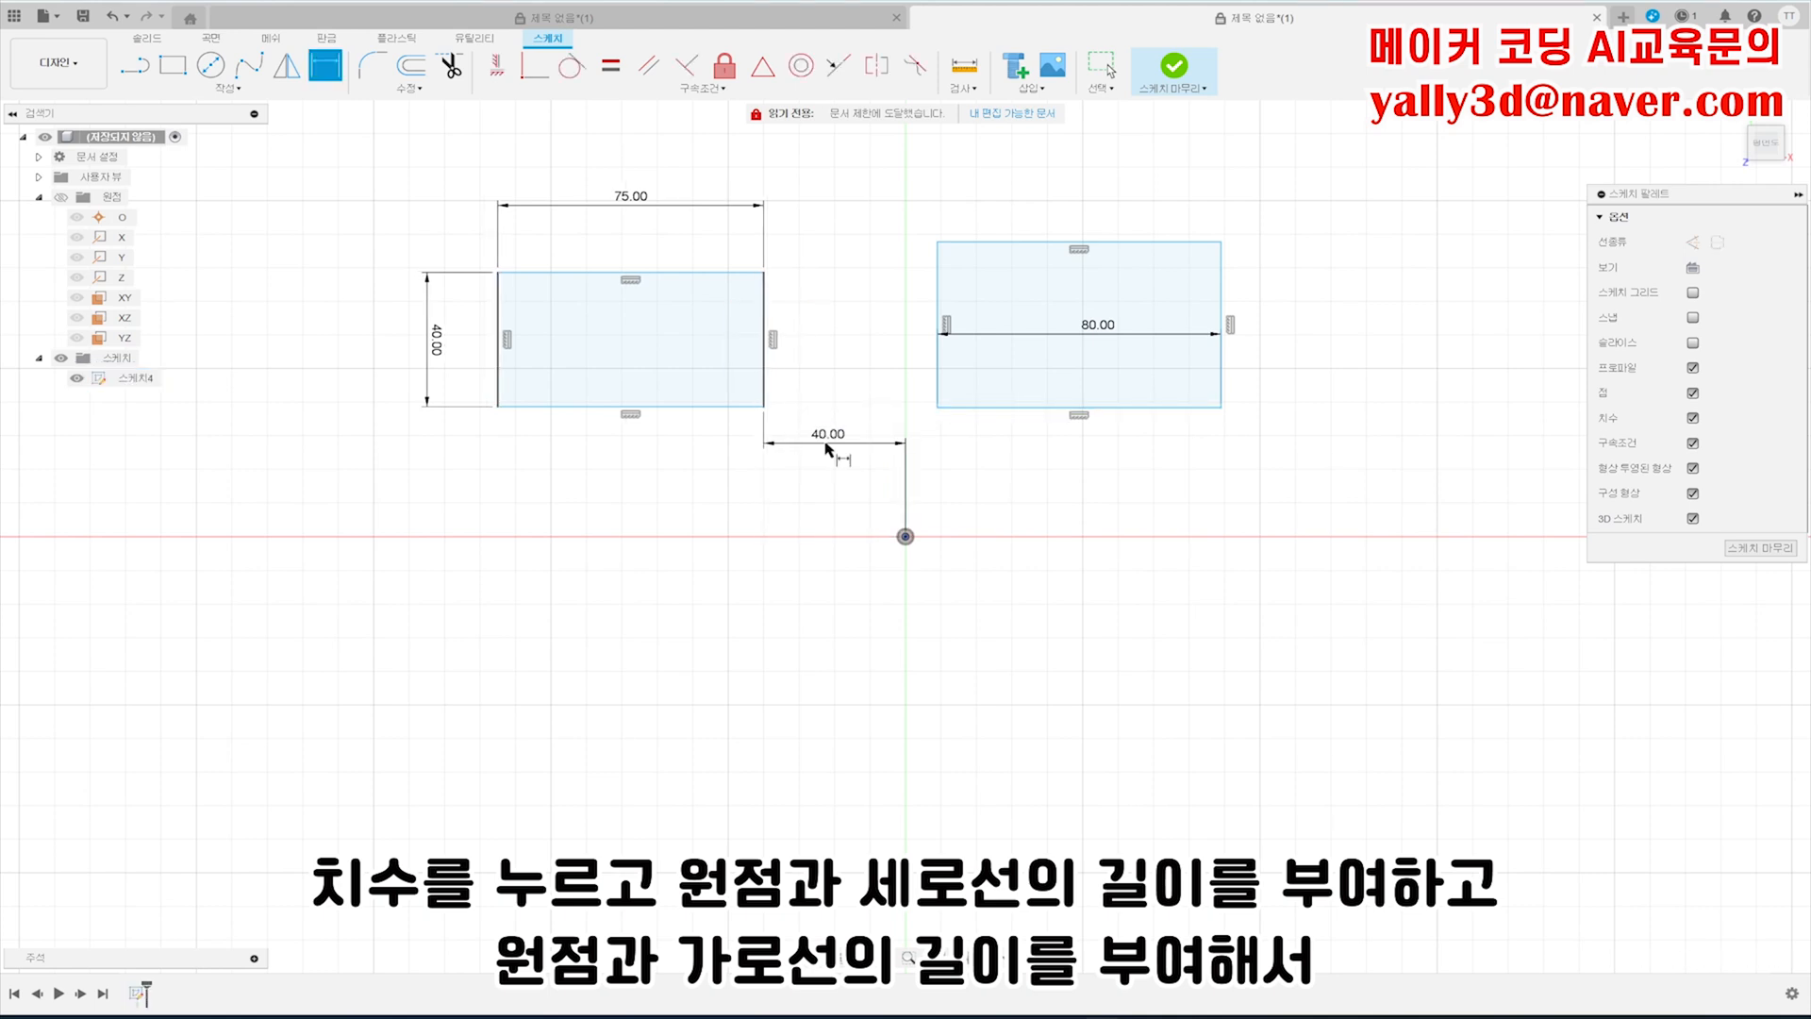
- Dimension the vertical distance between the origin and the first rectangle's bottom edge to 35 mm
{"action": "left_click", "coordinate": [905, 536]}
{"action": "left_click", "coordinate": [704, 413]}
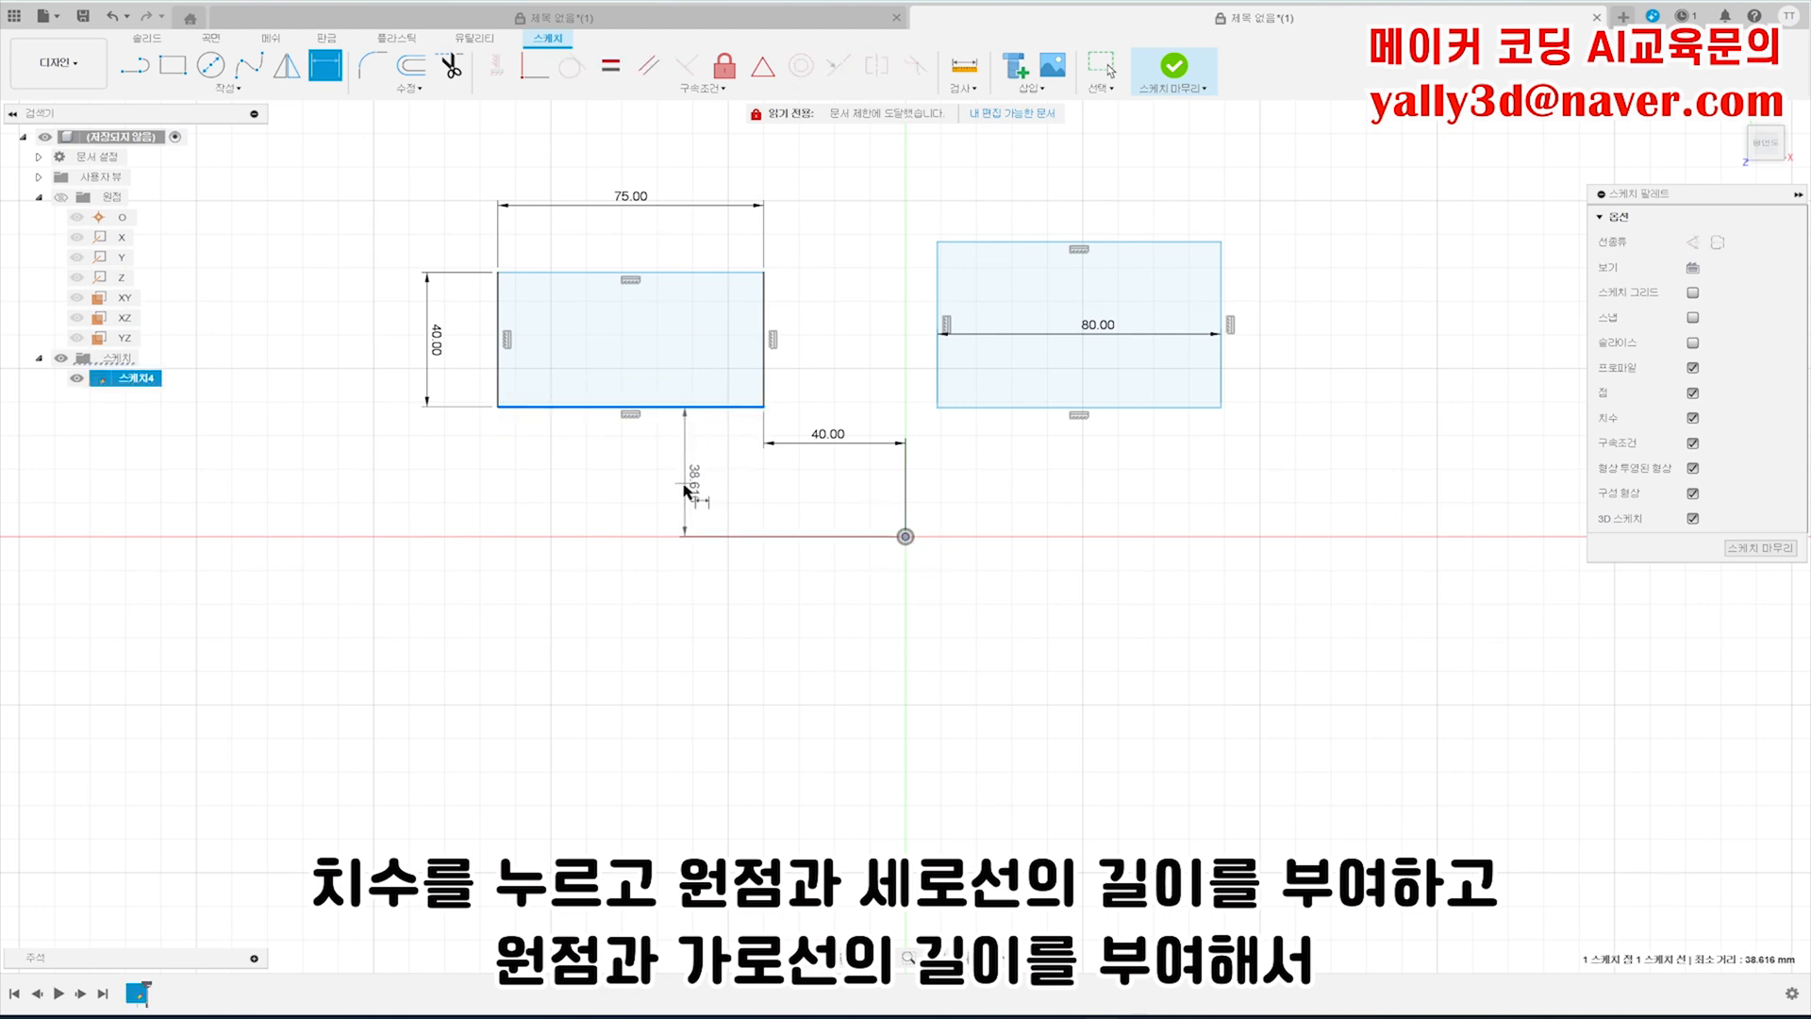
{"action": "left_click", "coordinate": [683, 485]}
{"action": "type", "text": "35"}
{"action": "key", "text": "Return"}
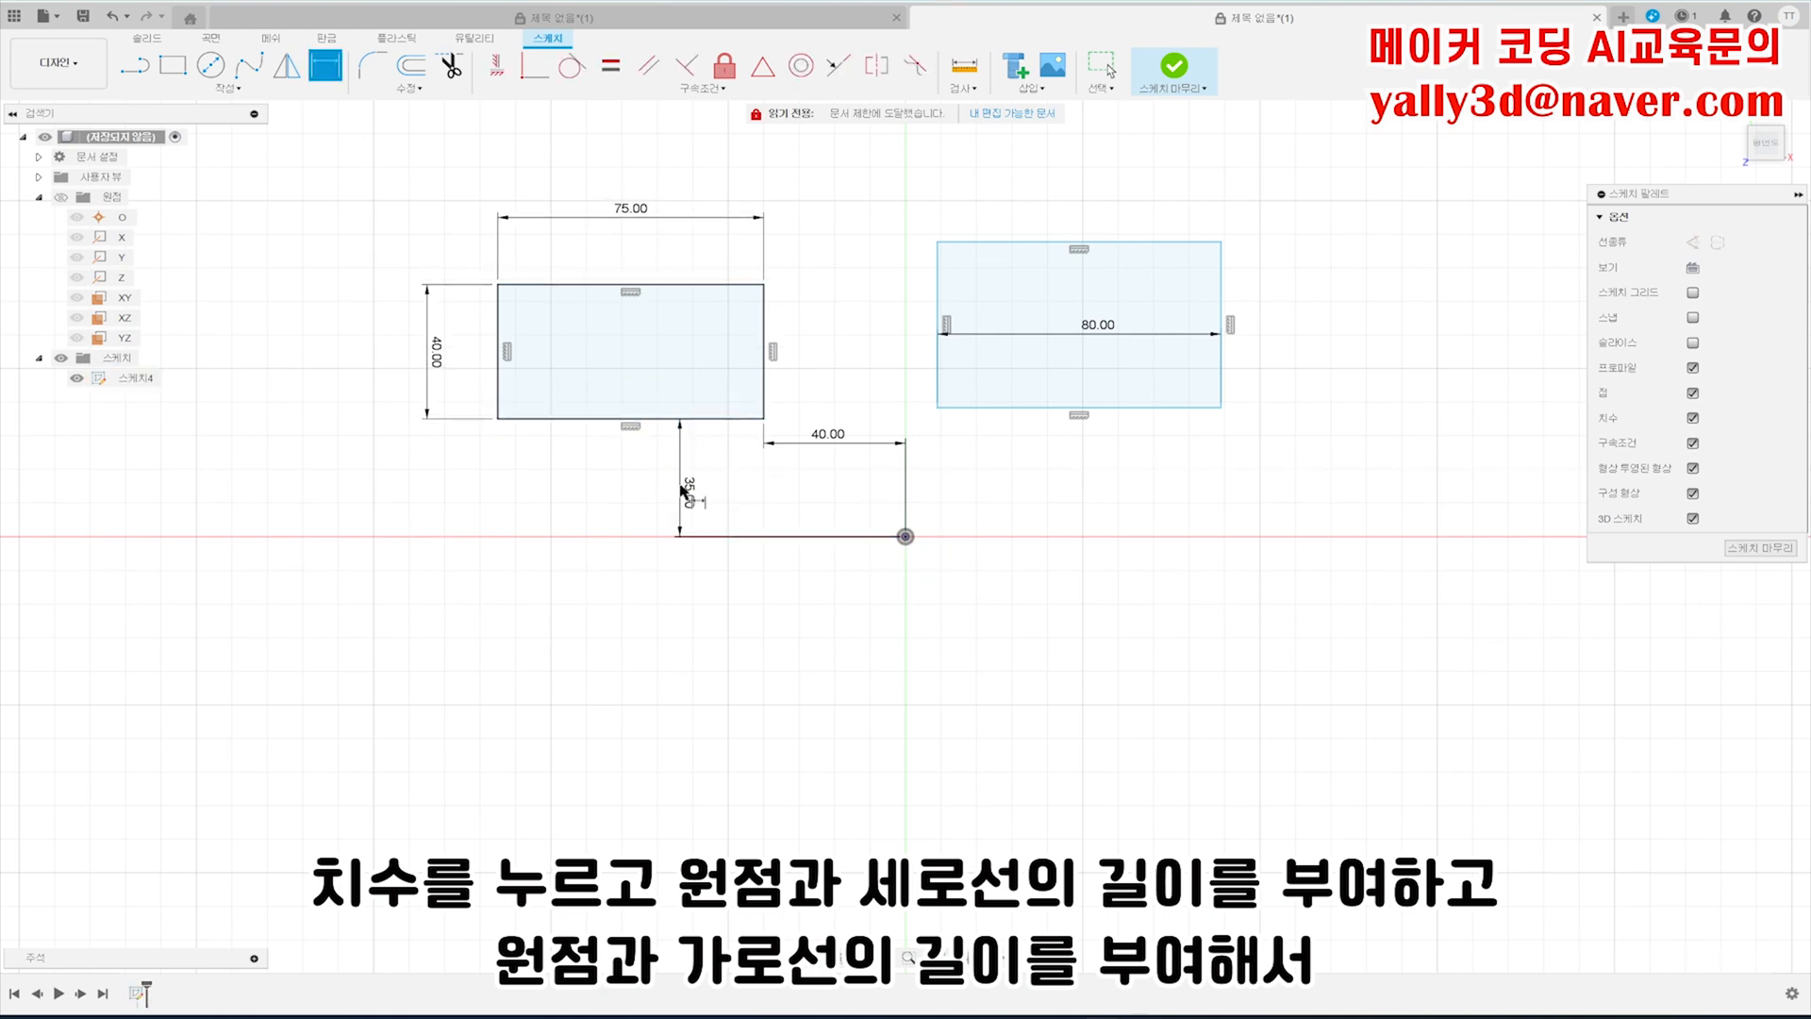
{"action": "key", "text": "Escape"}
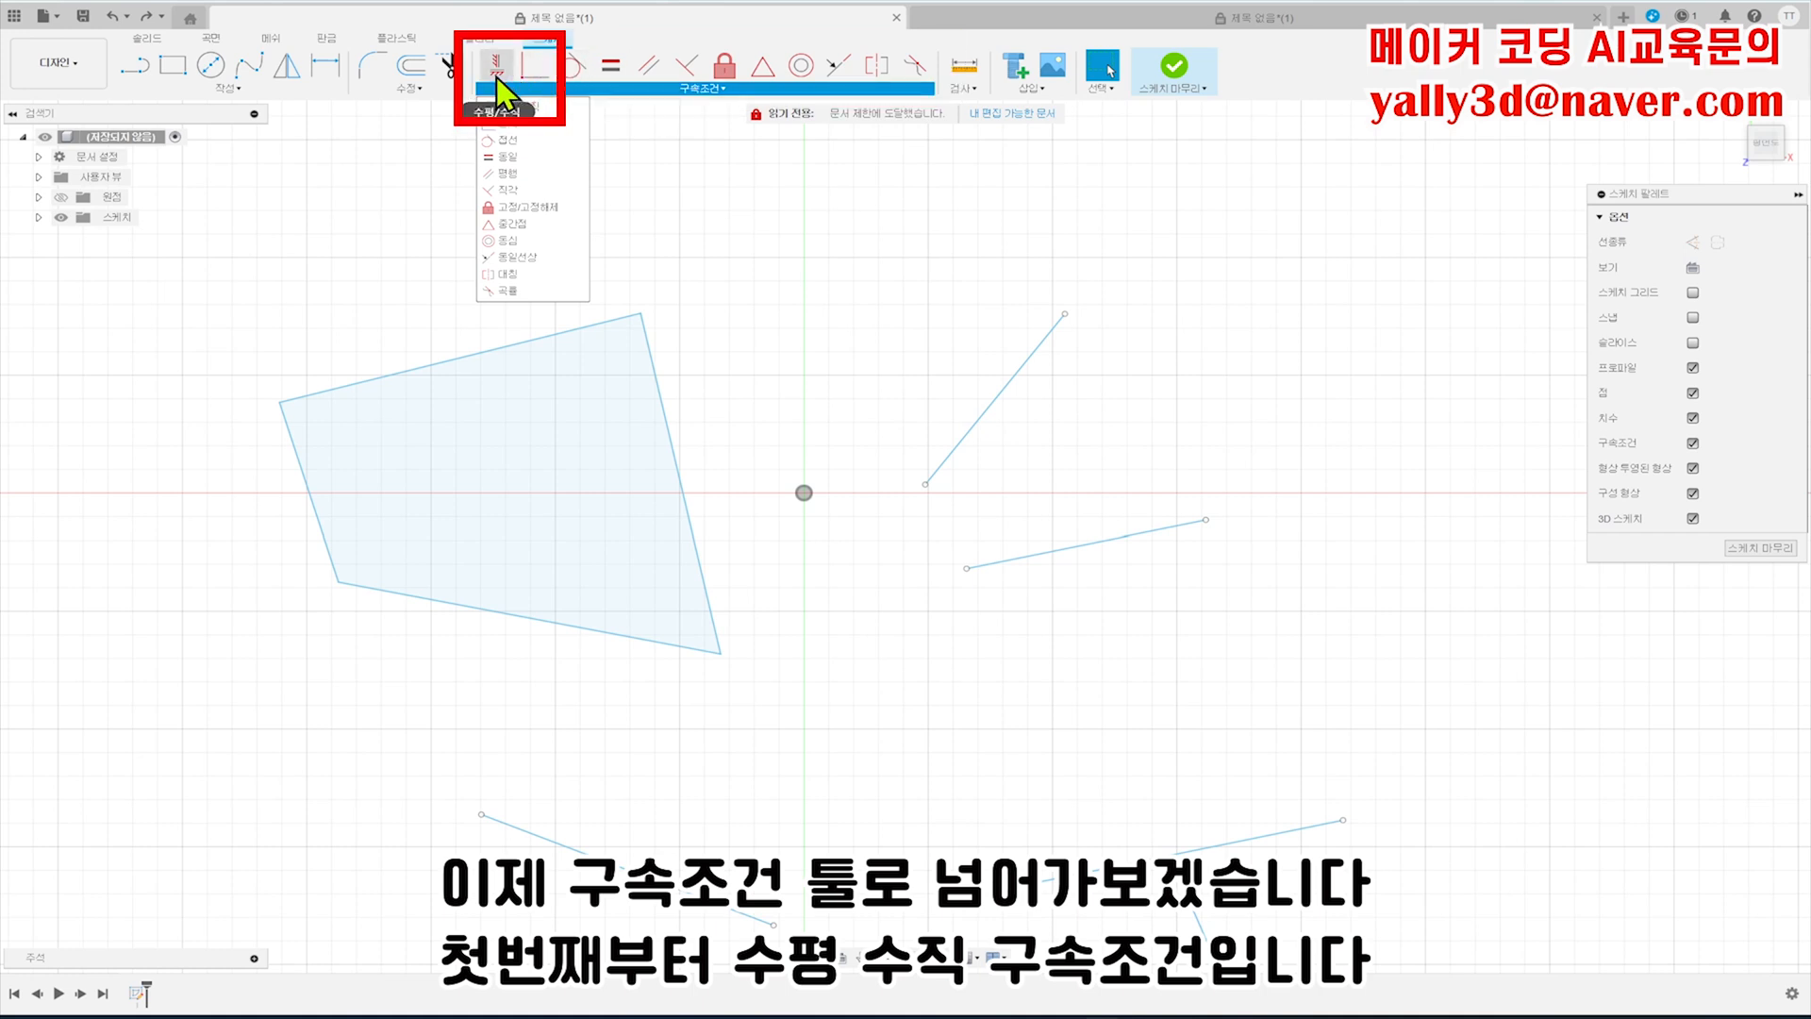
- Apply the Horizontal/Vertical constraint to the irregular quadrilateral's top edge and left edge
{"action": "left_click", "coordinate": [794, 204]}
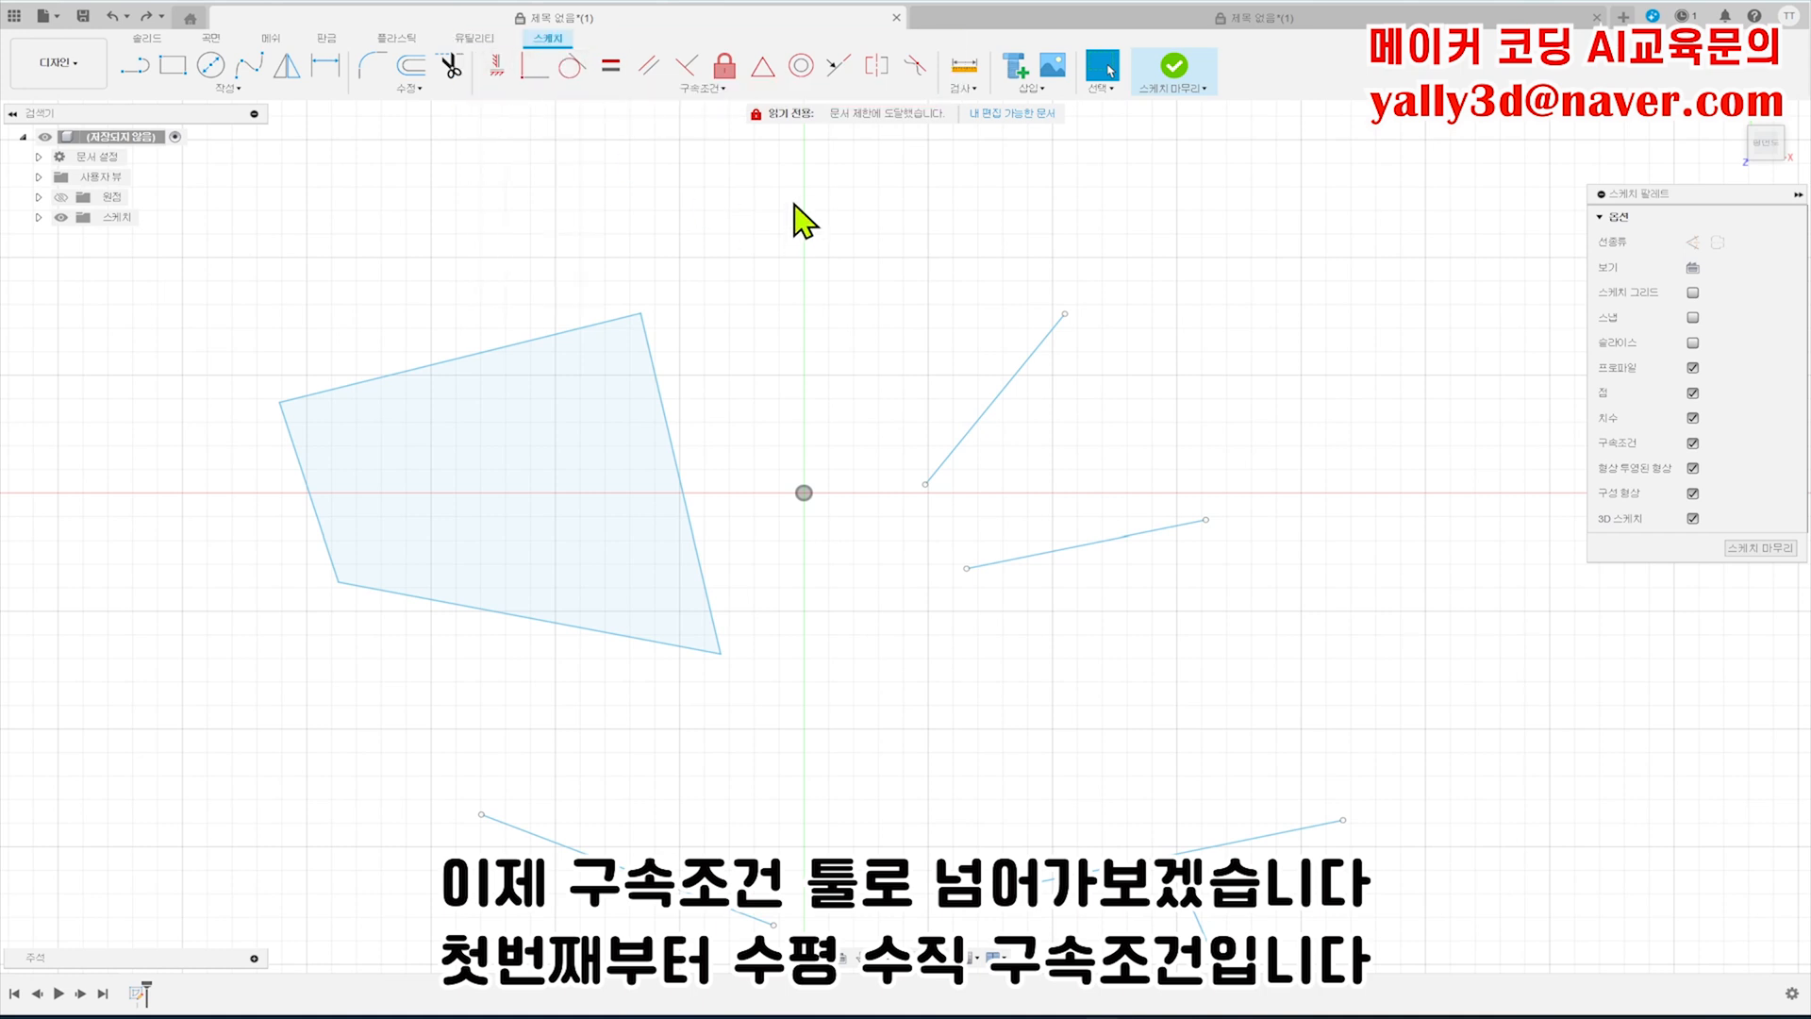
{"action": "middle_click_drag", "start_coordinate": [780, 251], "coordinate": [822, 234]}
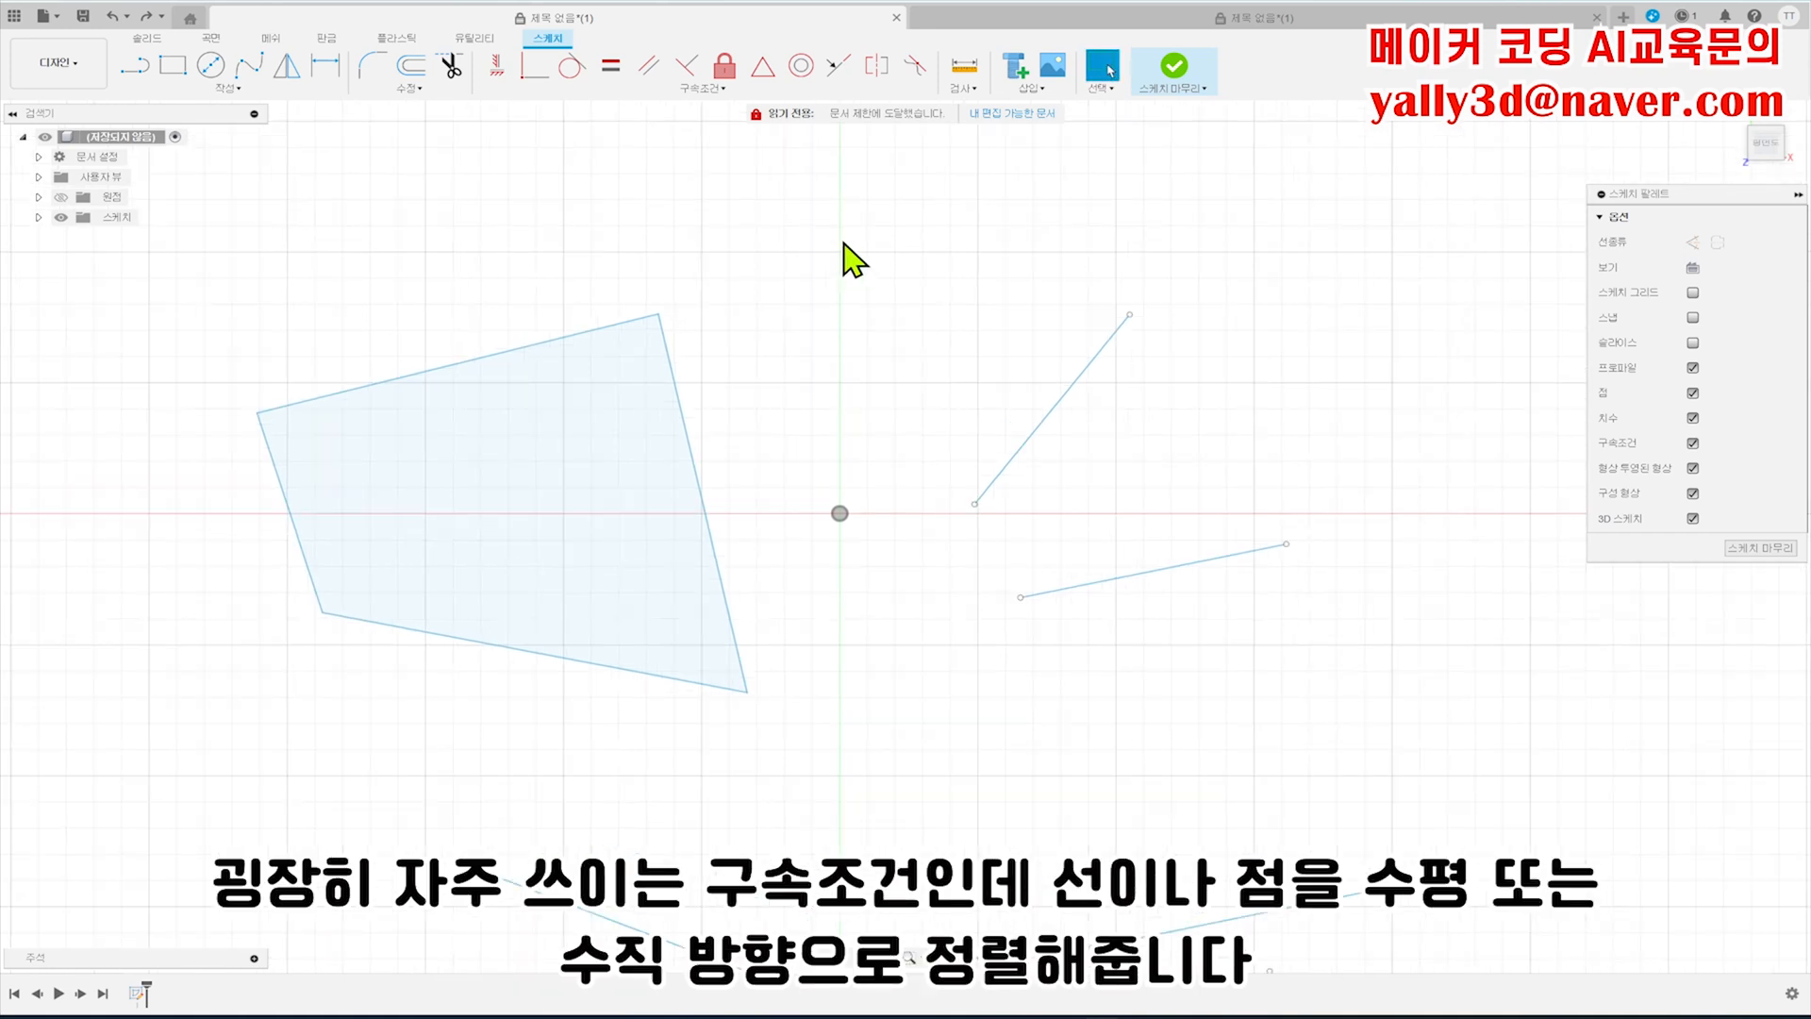
{"action": "scroll", "coordinate": [858, 251], "scroll_direction": "up", "scroll_amount": 1}
{"action": "middle_click_drag", "start_coordinate": [857, 251], "coordinate": [910, 243]}
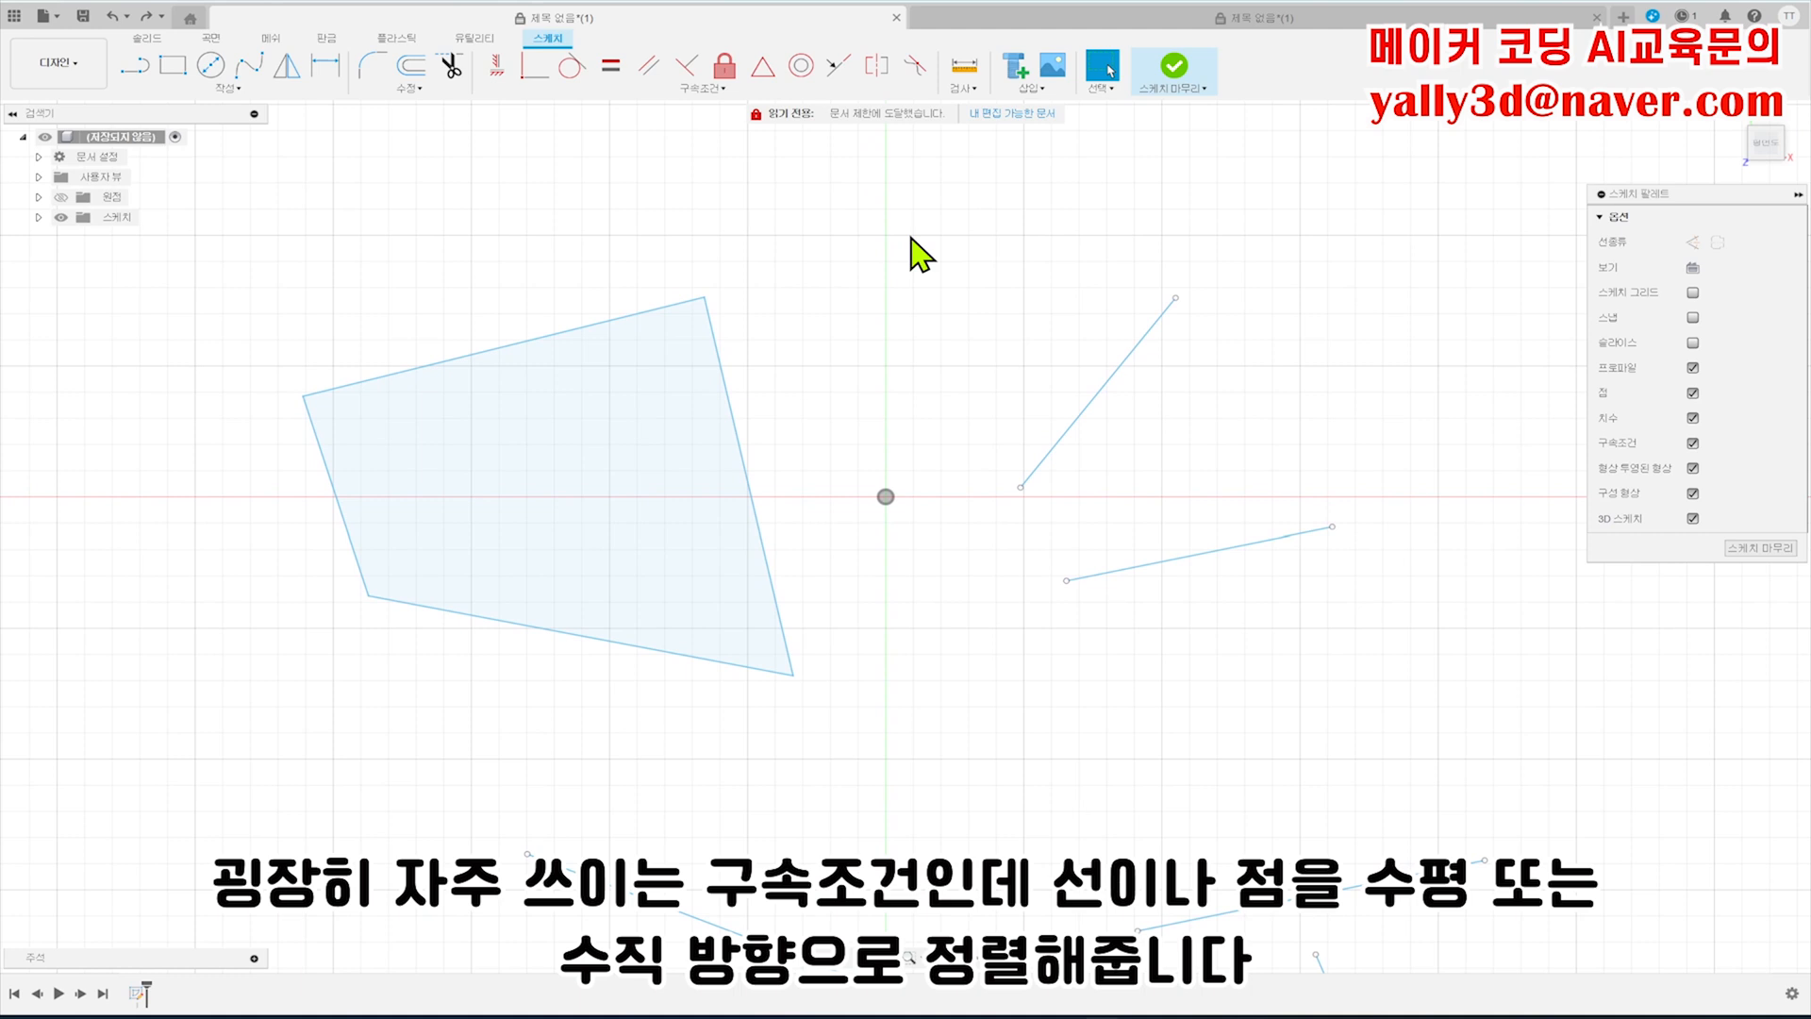
{"action": "left_click", "coordinate": [503, 80]}
{"action": "left_click", "coordinate": [632, 316]}
{"action": "left_click", "coordinate": [301, 445]}
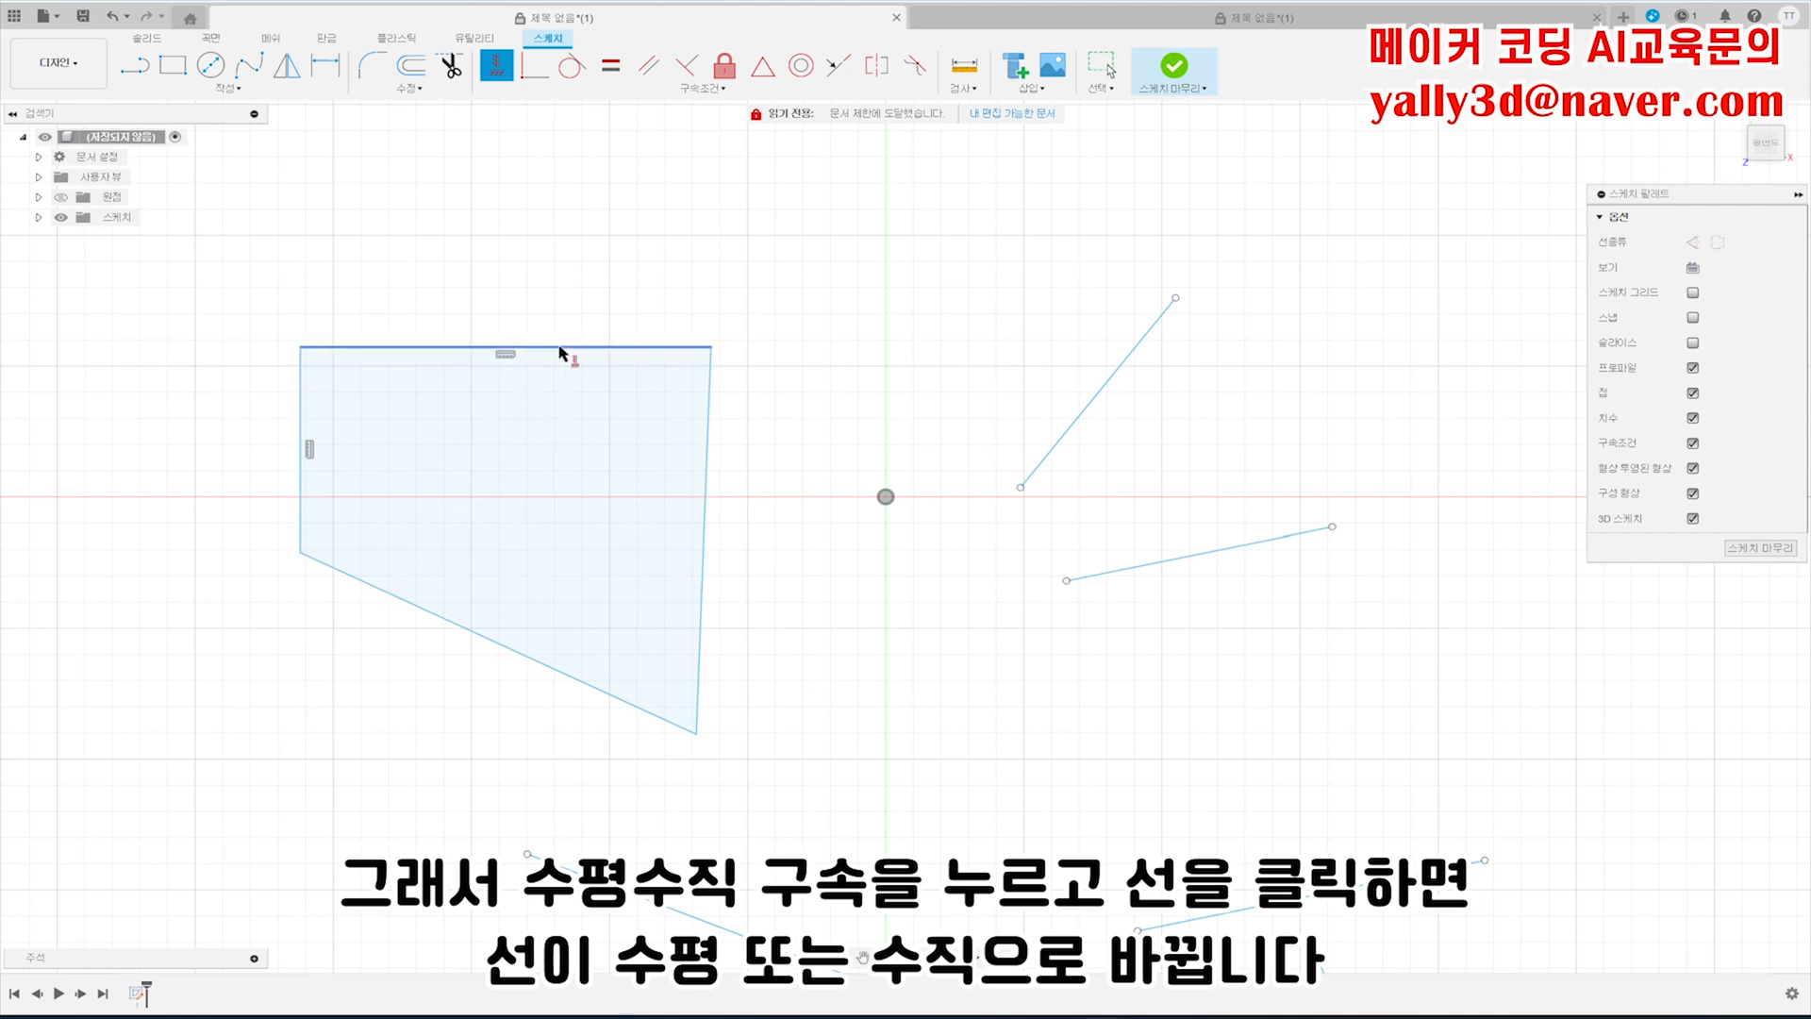
- Align the quadrilateral's two bottom corner points horizontally and constrain its right edge to vertical
{"action": "left_click", "coordinate": [300, 553]}
{"action": "left_click", "coordinate": [696, 734]}
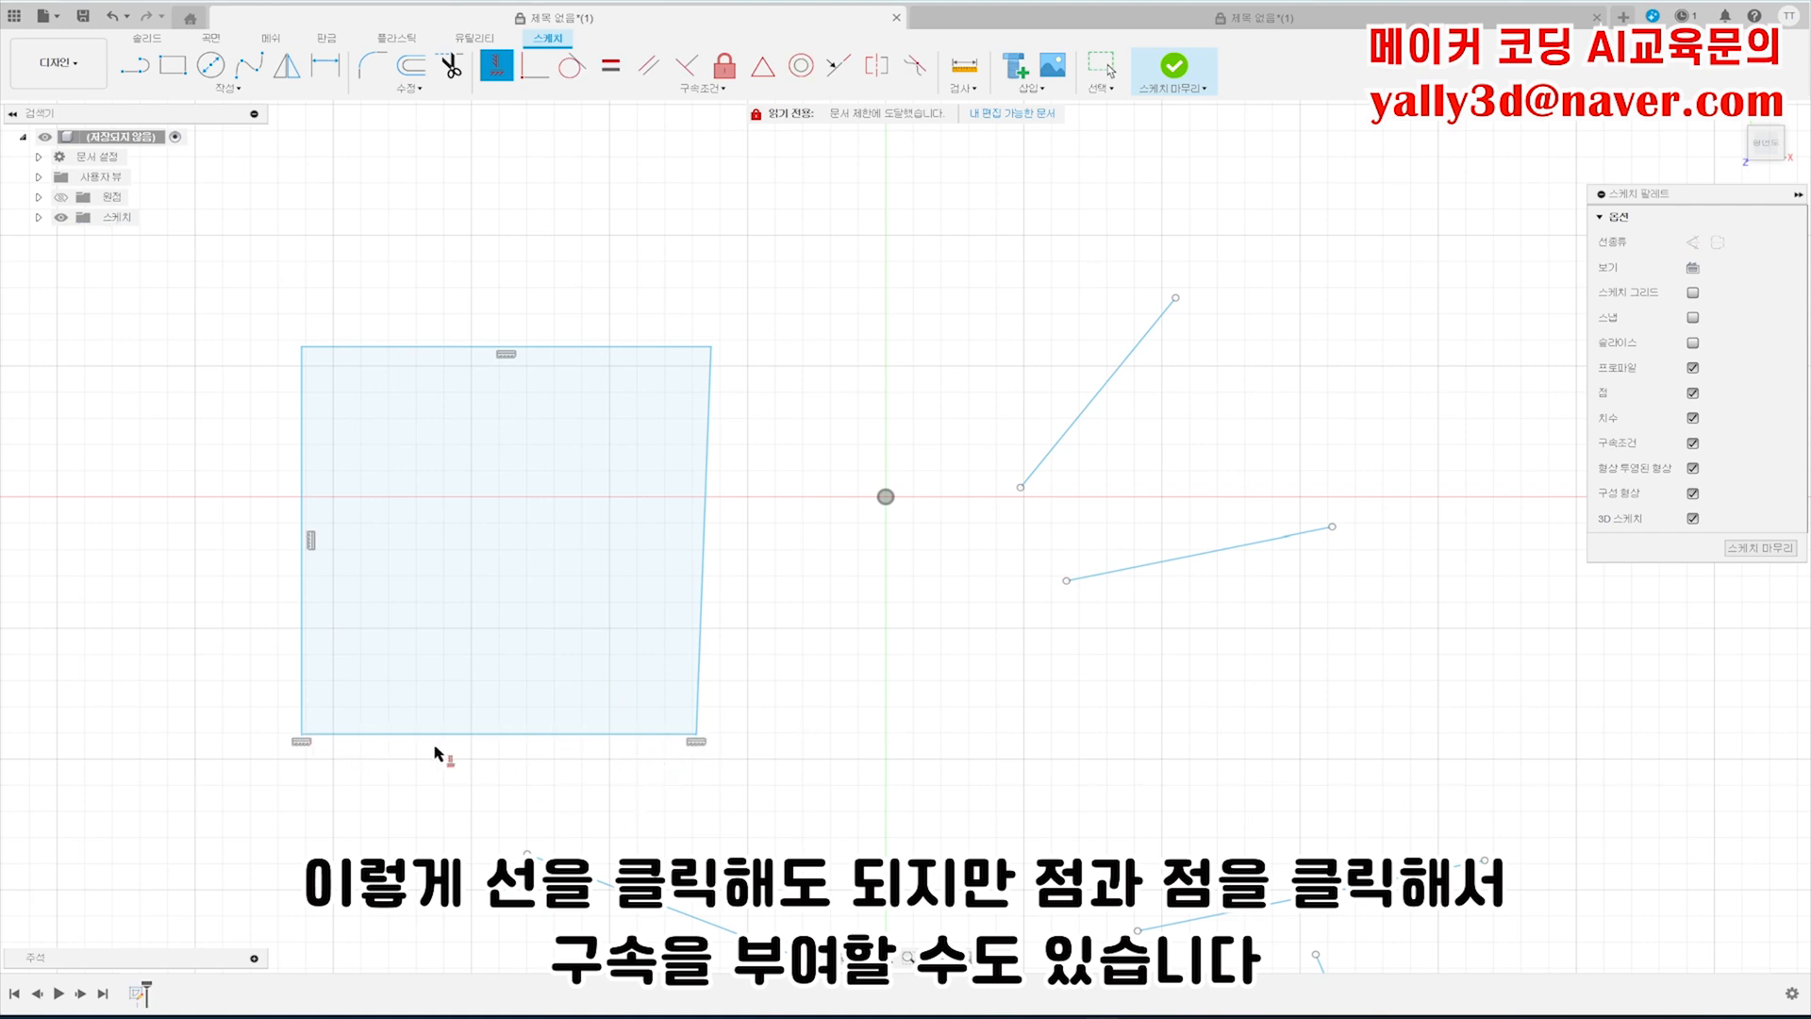
{"action": "left_click", "coordinate": [704, 594]}
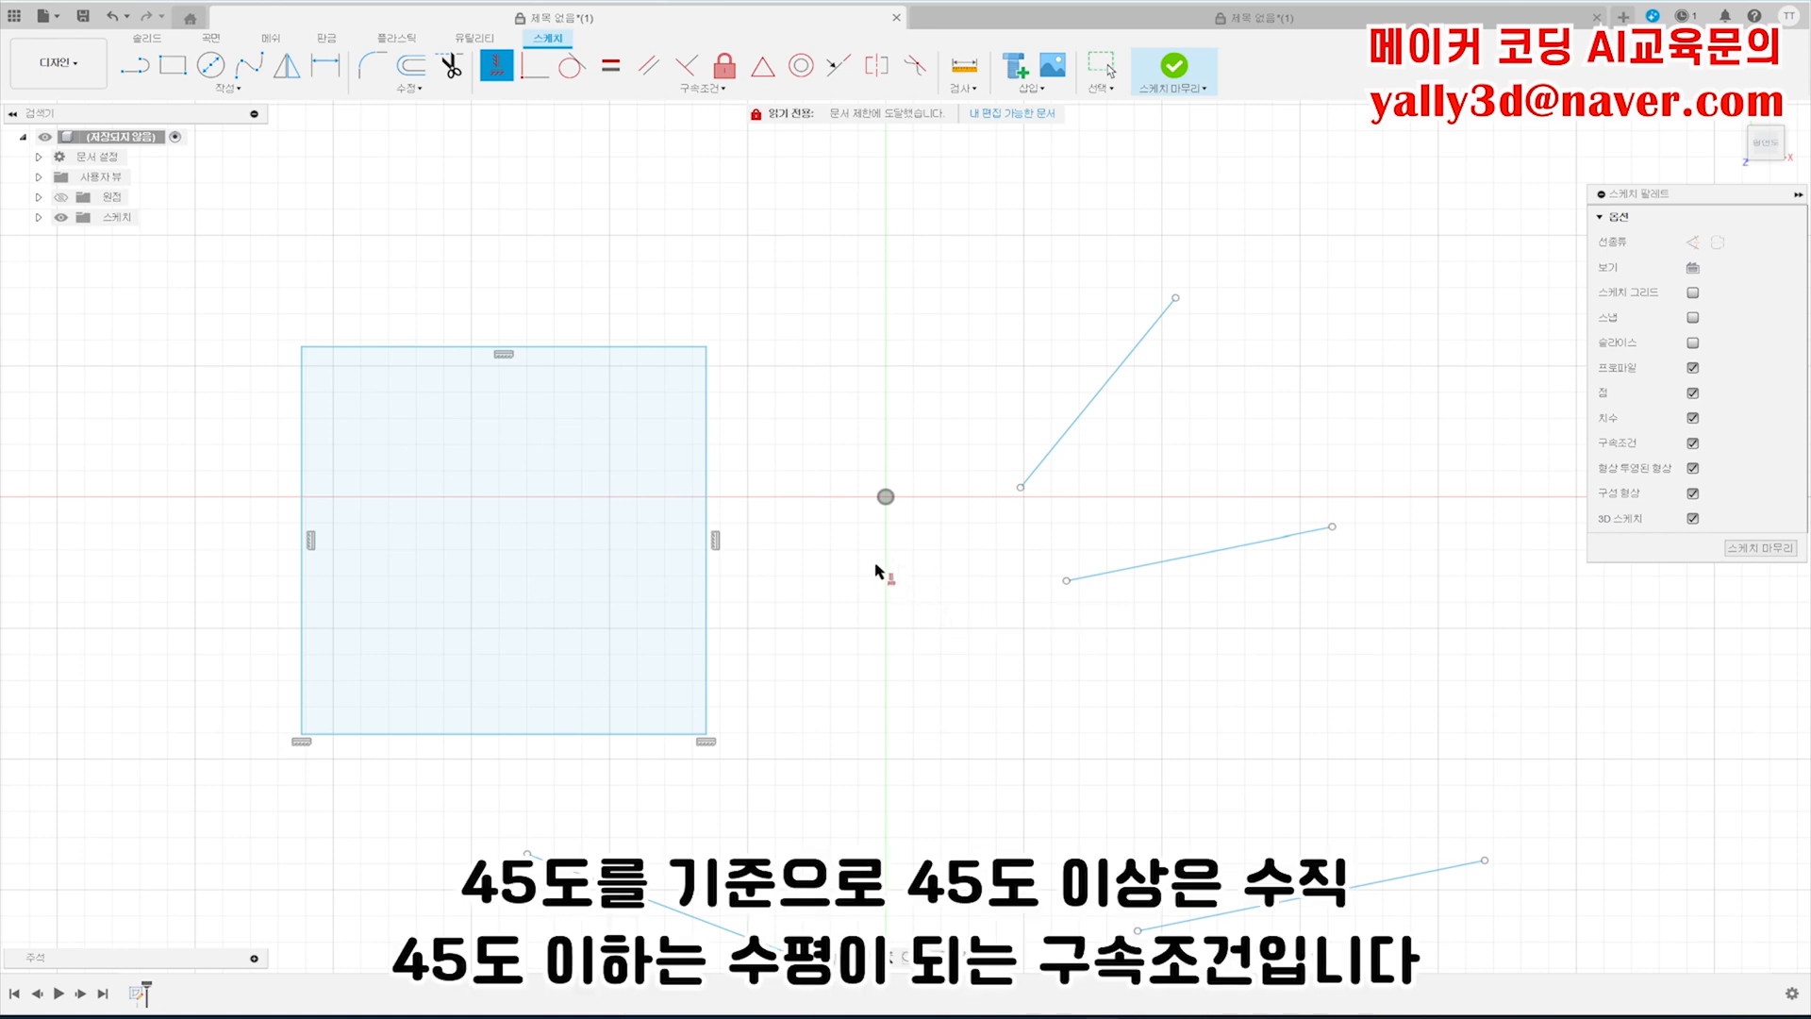
- Use the Horizontal/Vertical constraint to make the steep loose line vertical and the shallow loose line horizontal
{"action": "left_click", "coordinate": [1081, 421]}
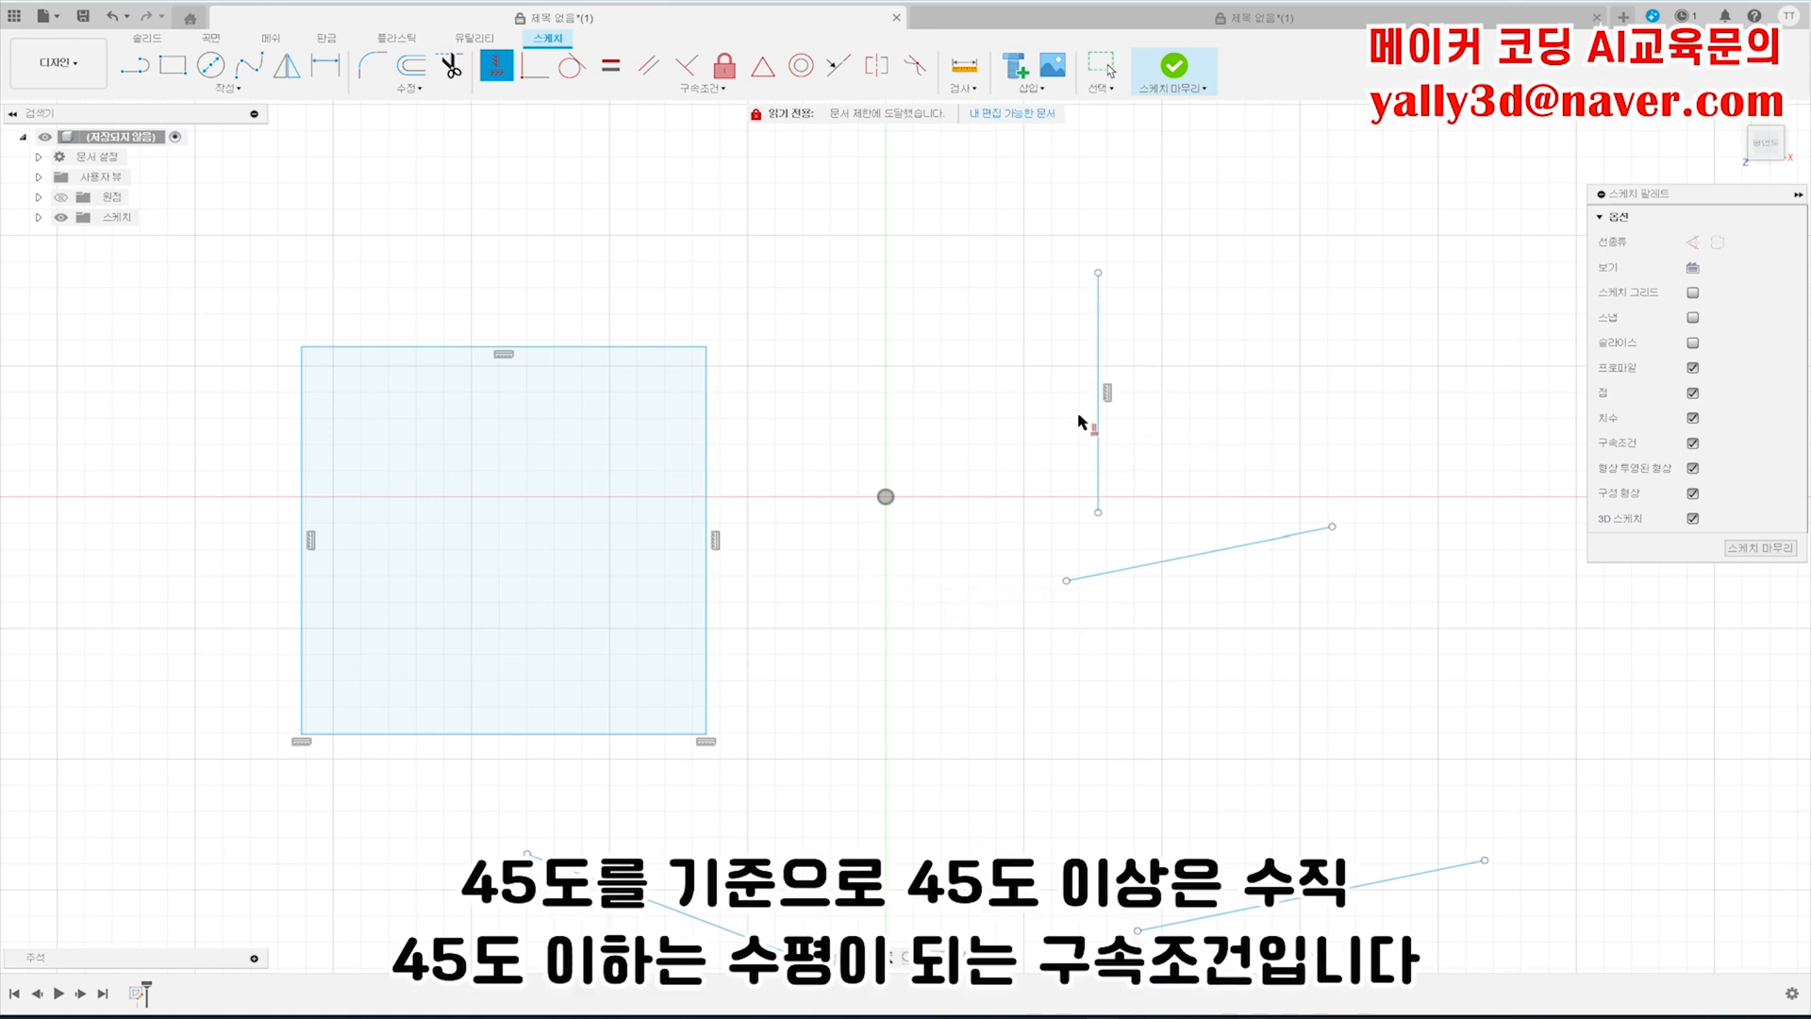
{"action": "left_click", "coordinate": [1217, 556]}
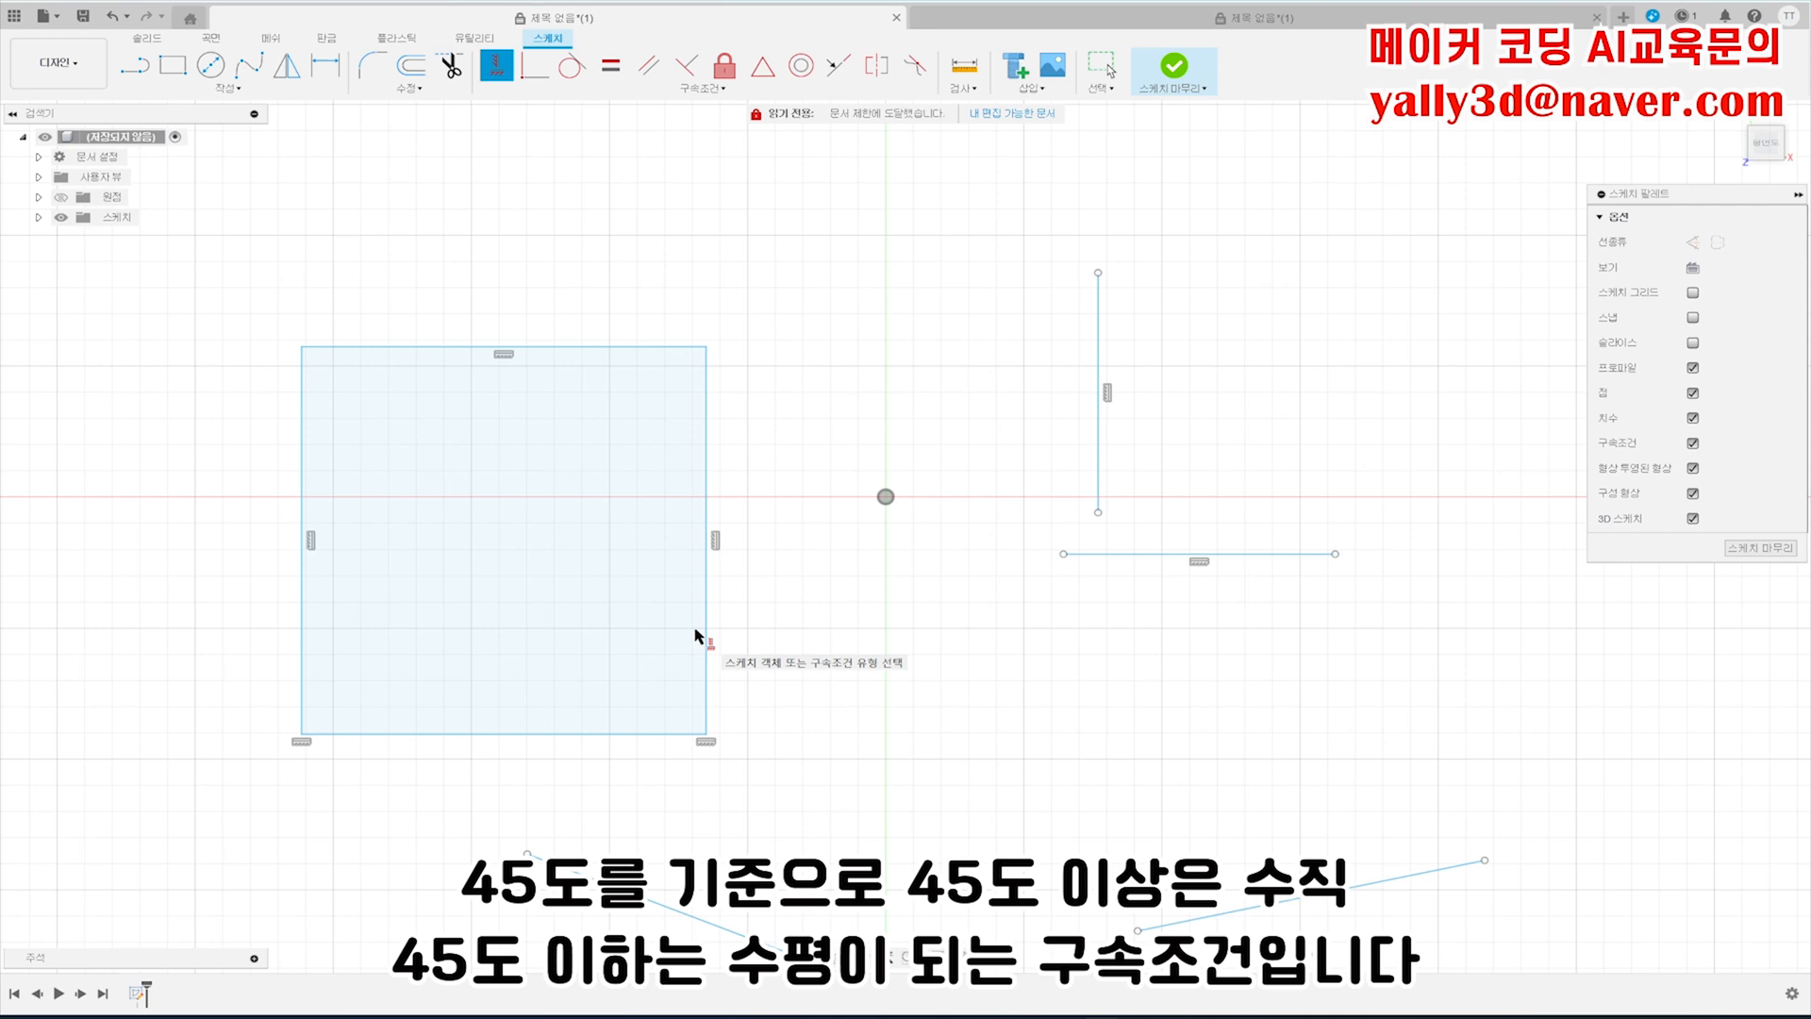
{"action": "key", "text": "Escape"}
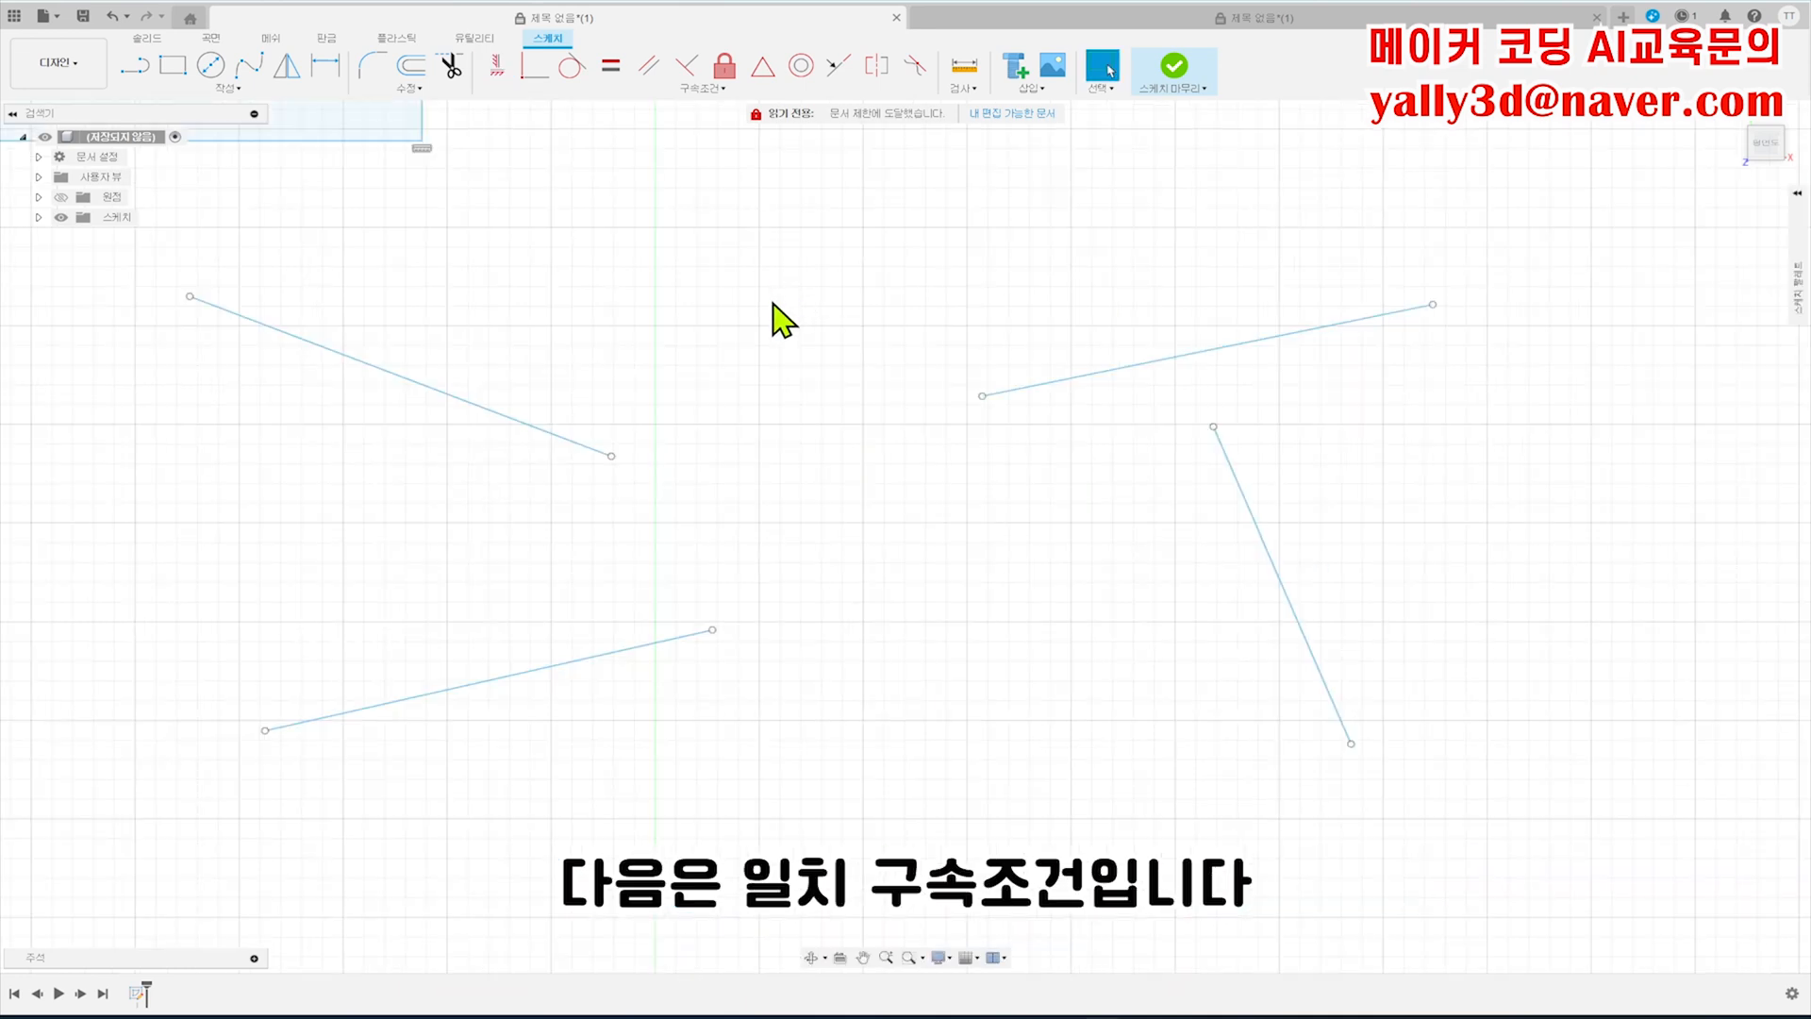
- Apply Coincident constraints to join the left pair's facing endpoints and place the right steep line's upper endpoint on the sloped line
{"action": "left_click", "coordinate": [543, 68]}
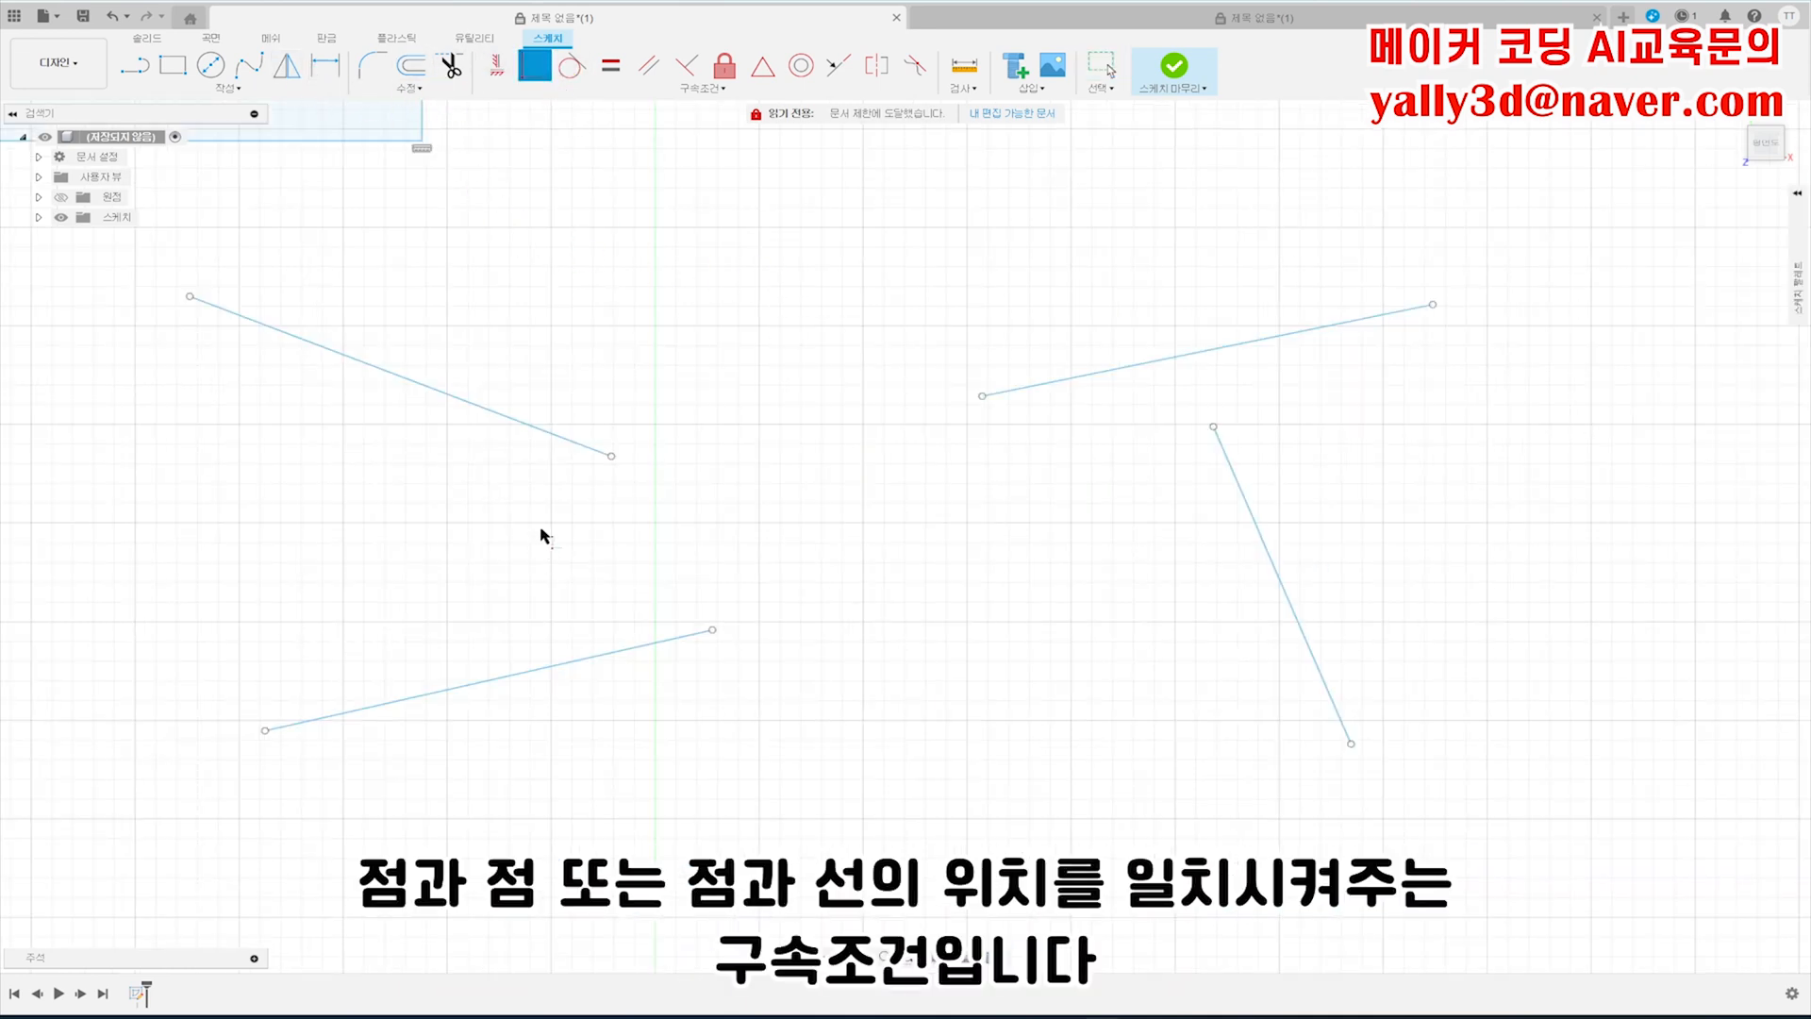
{"action": "left_click", "coordinate": [611, 456]}
{"action": "left_click", "coordinate": [712, 631]}
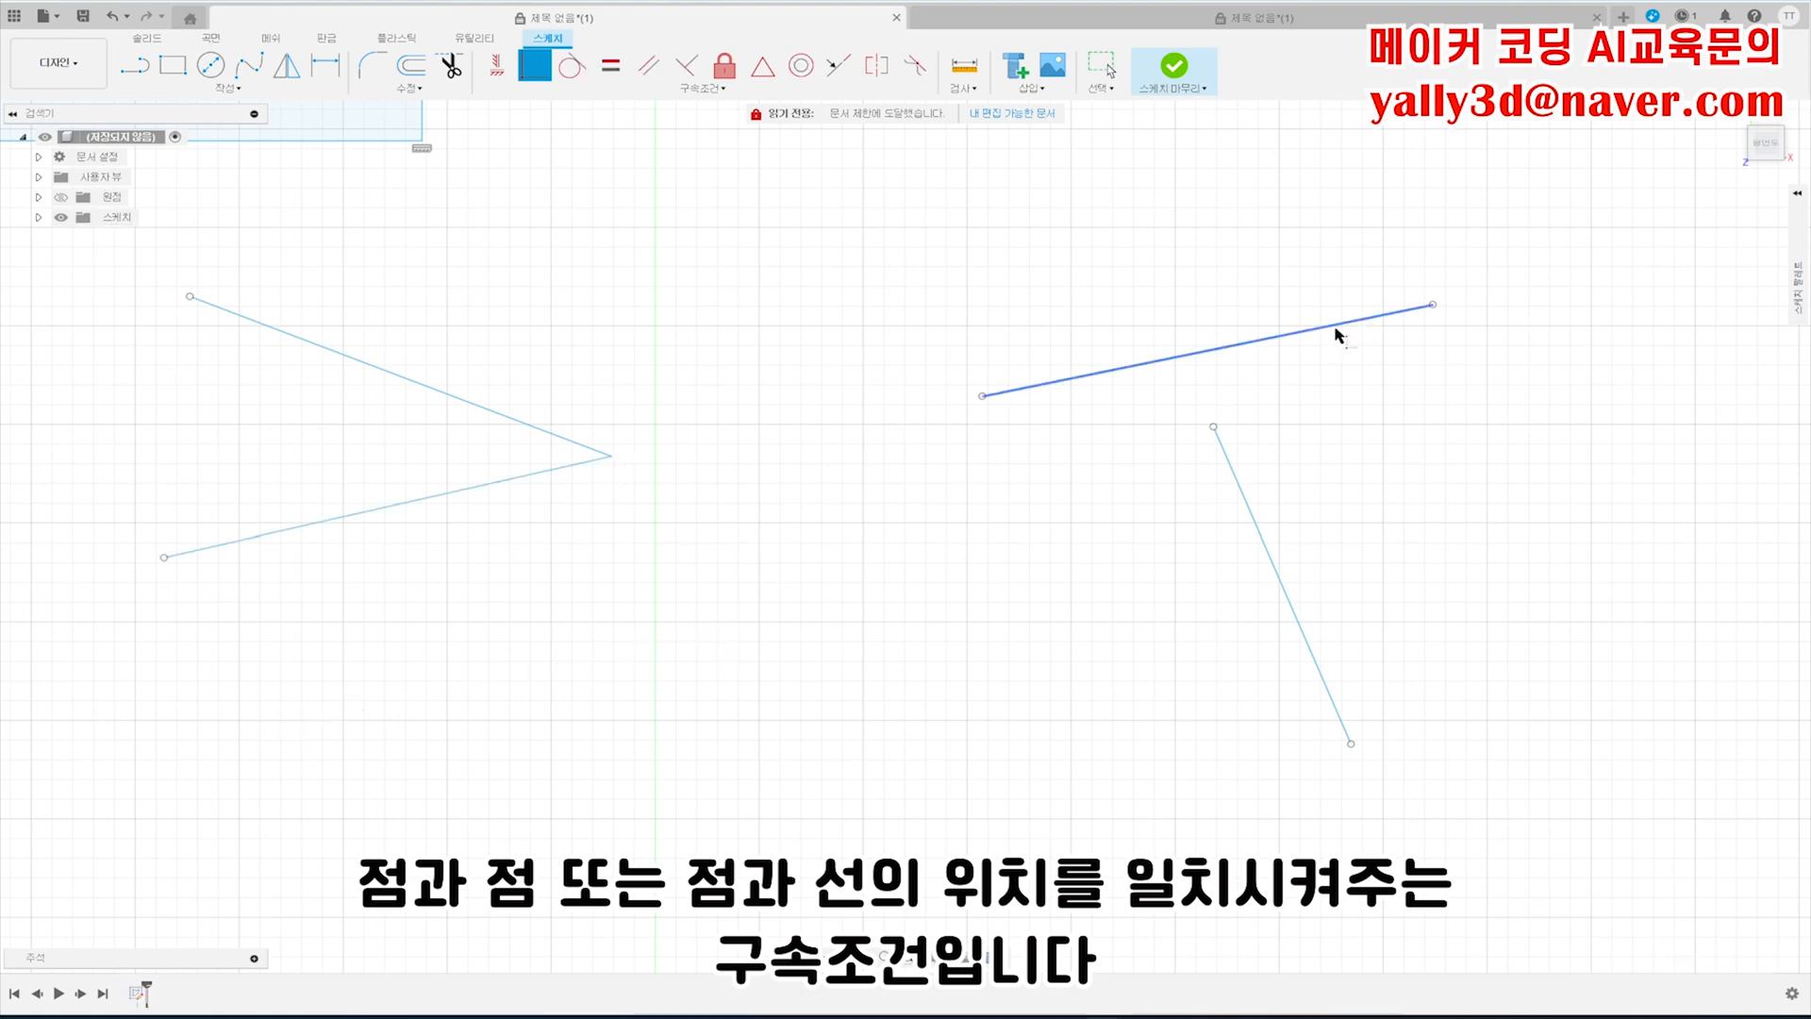
{"action": "left_click", "coordinate": [1337, 327]}
{"action": "left_click", "coordinate": [1215, 429]}
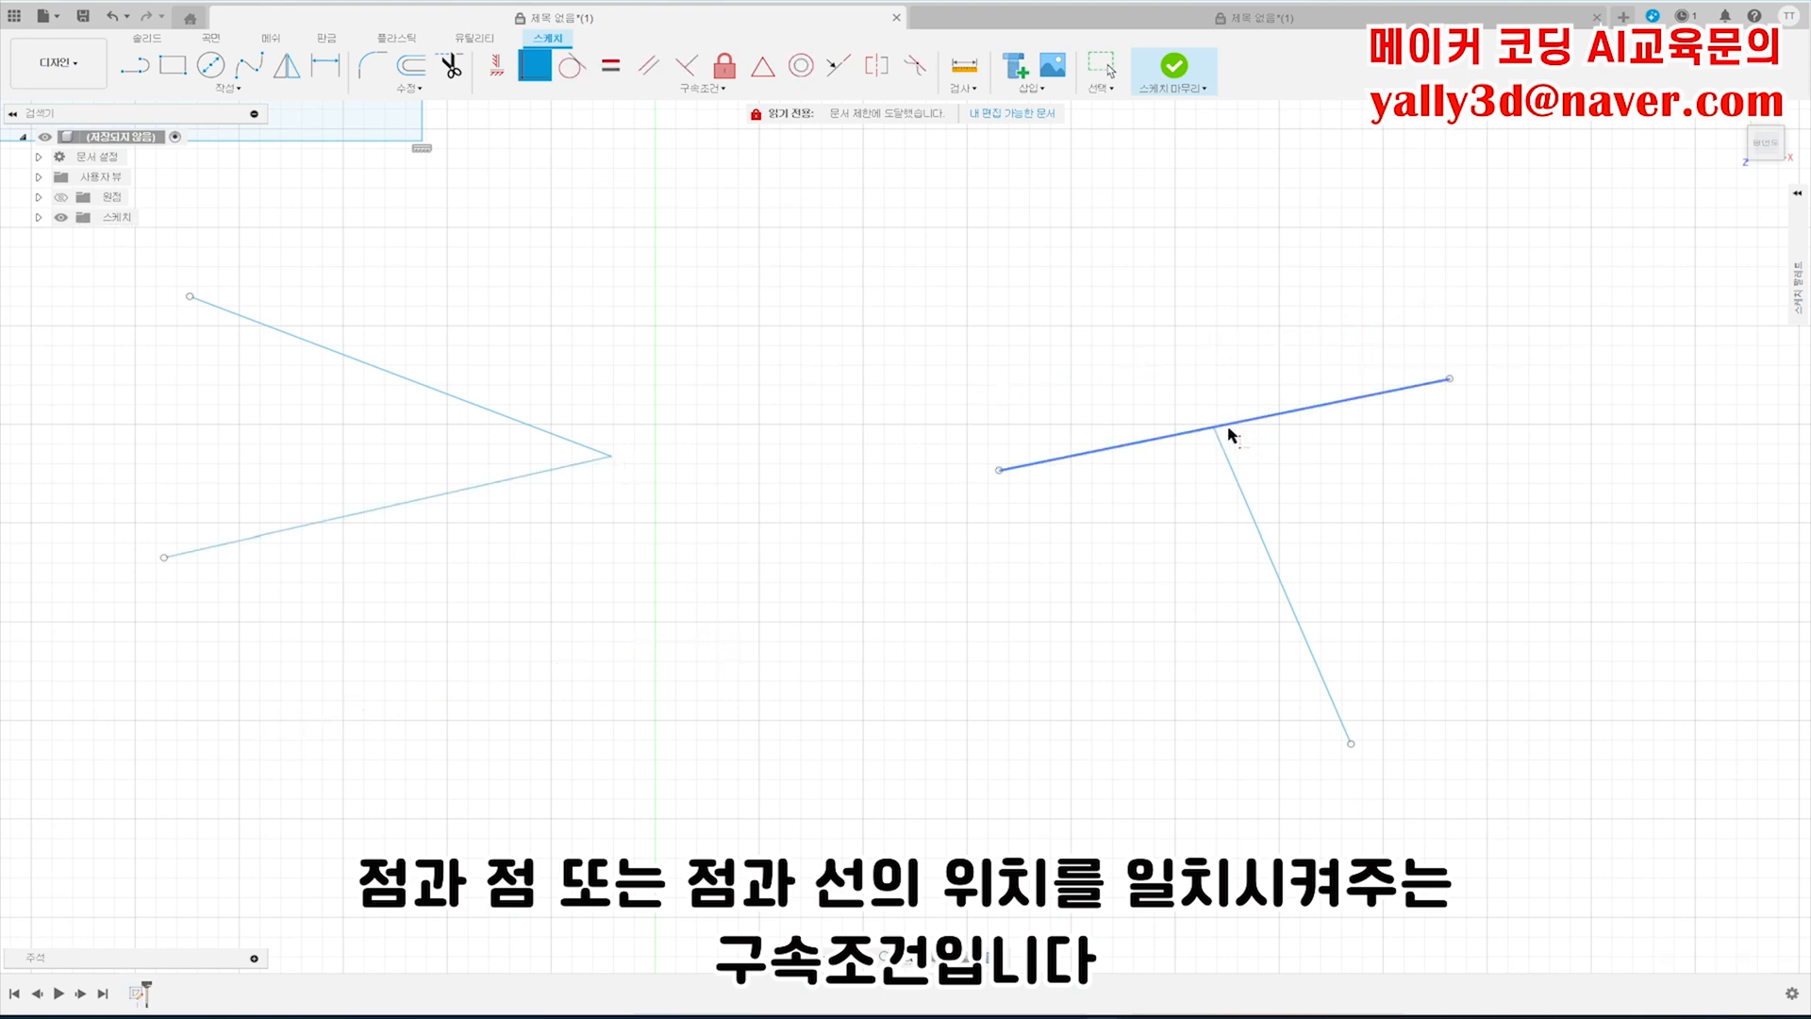
{"action": "key", "text": "Escape"}
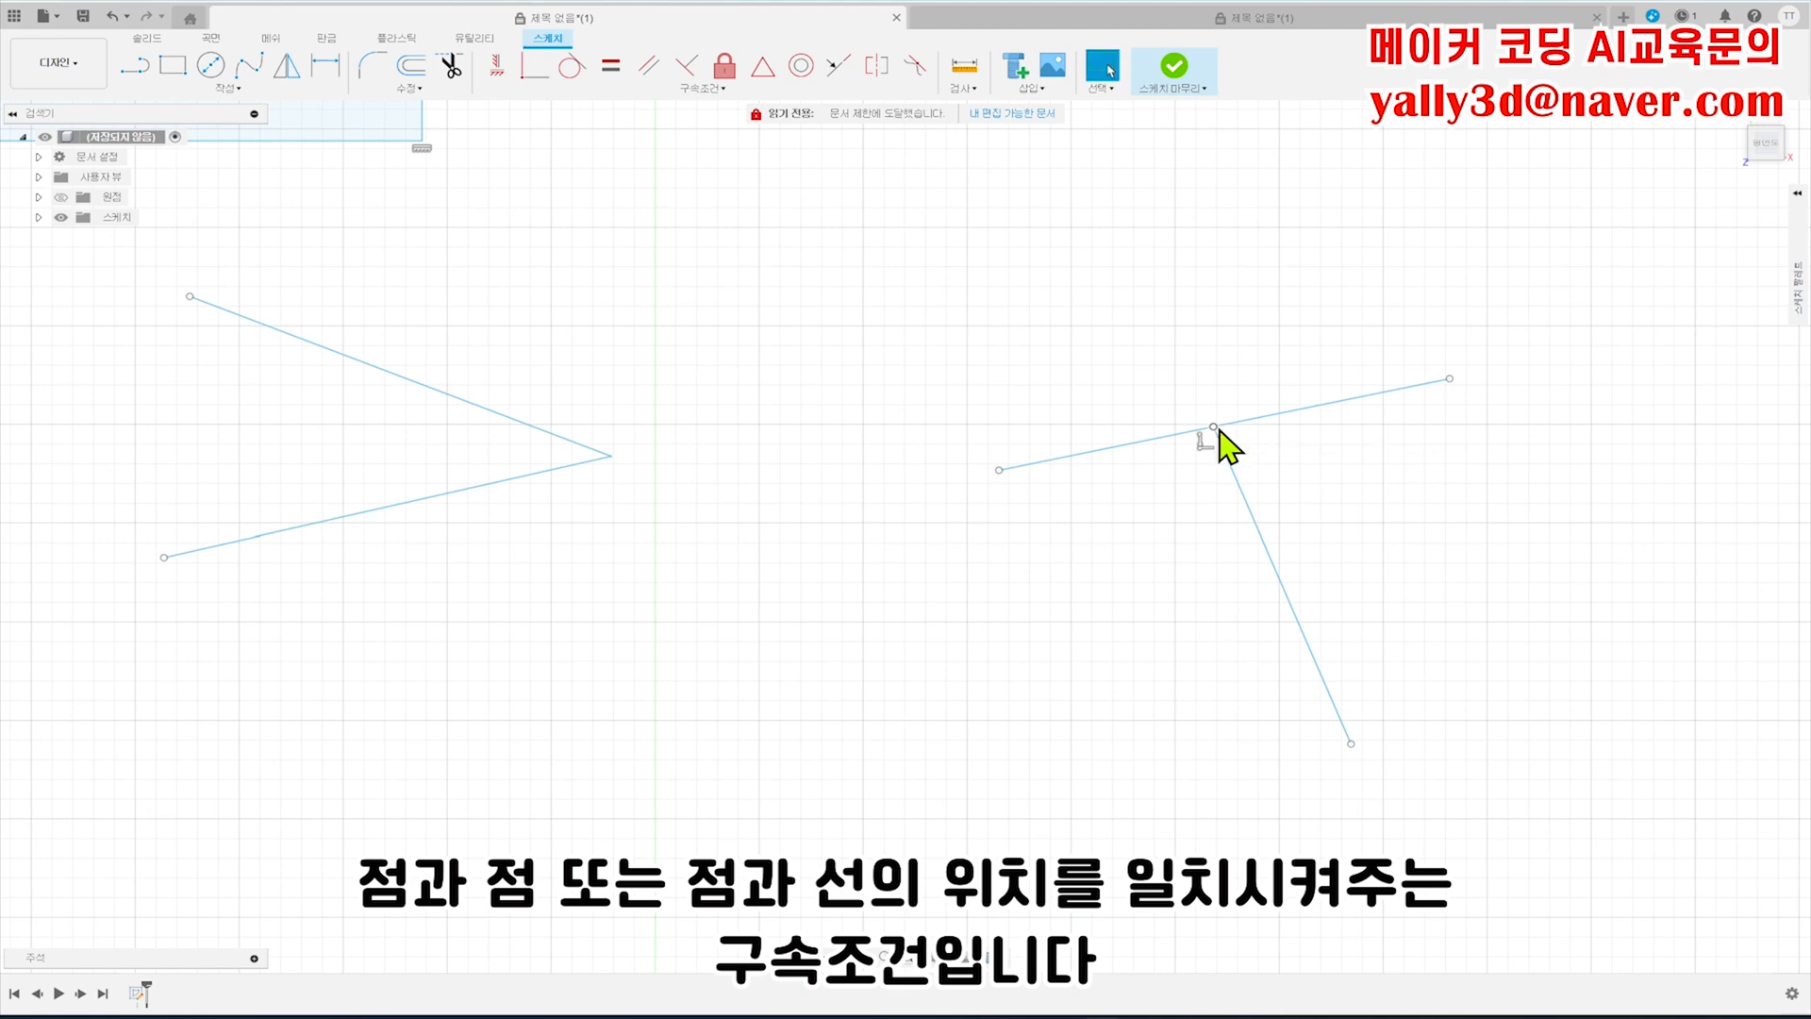
- Move the joined lines in both pairs to test their coincident constraints
{"action": "left_click", "coordinate": [1236, 471]}
{"action": "mouse_move", "coordinate": [1251, 469]}
{"action": "left_mouse_down"}
{"action": "mouse_move", "coordinate": [1184, 493]}
{"action": "mouse_move", "coordinate": [1283, 478]}
{"action": "left_mouse_up"}
{"action": "left_click_drag", "start_coordinate": [582, 468], "coordinate": [809, 530]}
- Apply a Tangent constraint between the sloped line and the left circle
{"action": "mouse_move", "coordinate": [912, 700]}
{"action": "middle_mouse_down"}
{"action": "mouse_move", "coordinate": [909, 457]}
{"action": "mouse_move", "coordinate": [879, 259]}
{"action": "middle_mouse_up"}
{"action": "mouse_move", "coordinate": [888, 620]}
{"action": "middle_mouse_down"}
{"action": "mouse_move", "coordinate": [930, 384]}
{"action": "mouse_move", "coordinate": [931, 190]}
{"action": "middle_mouse_up"}
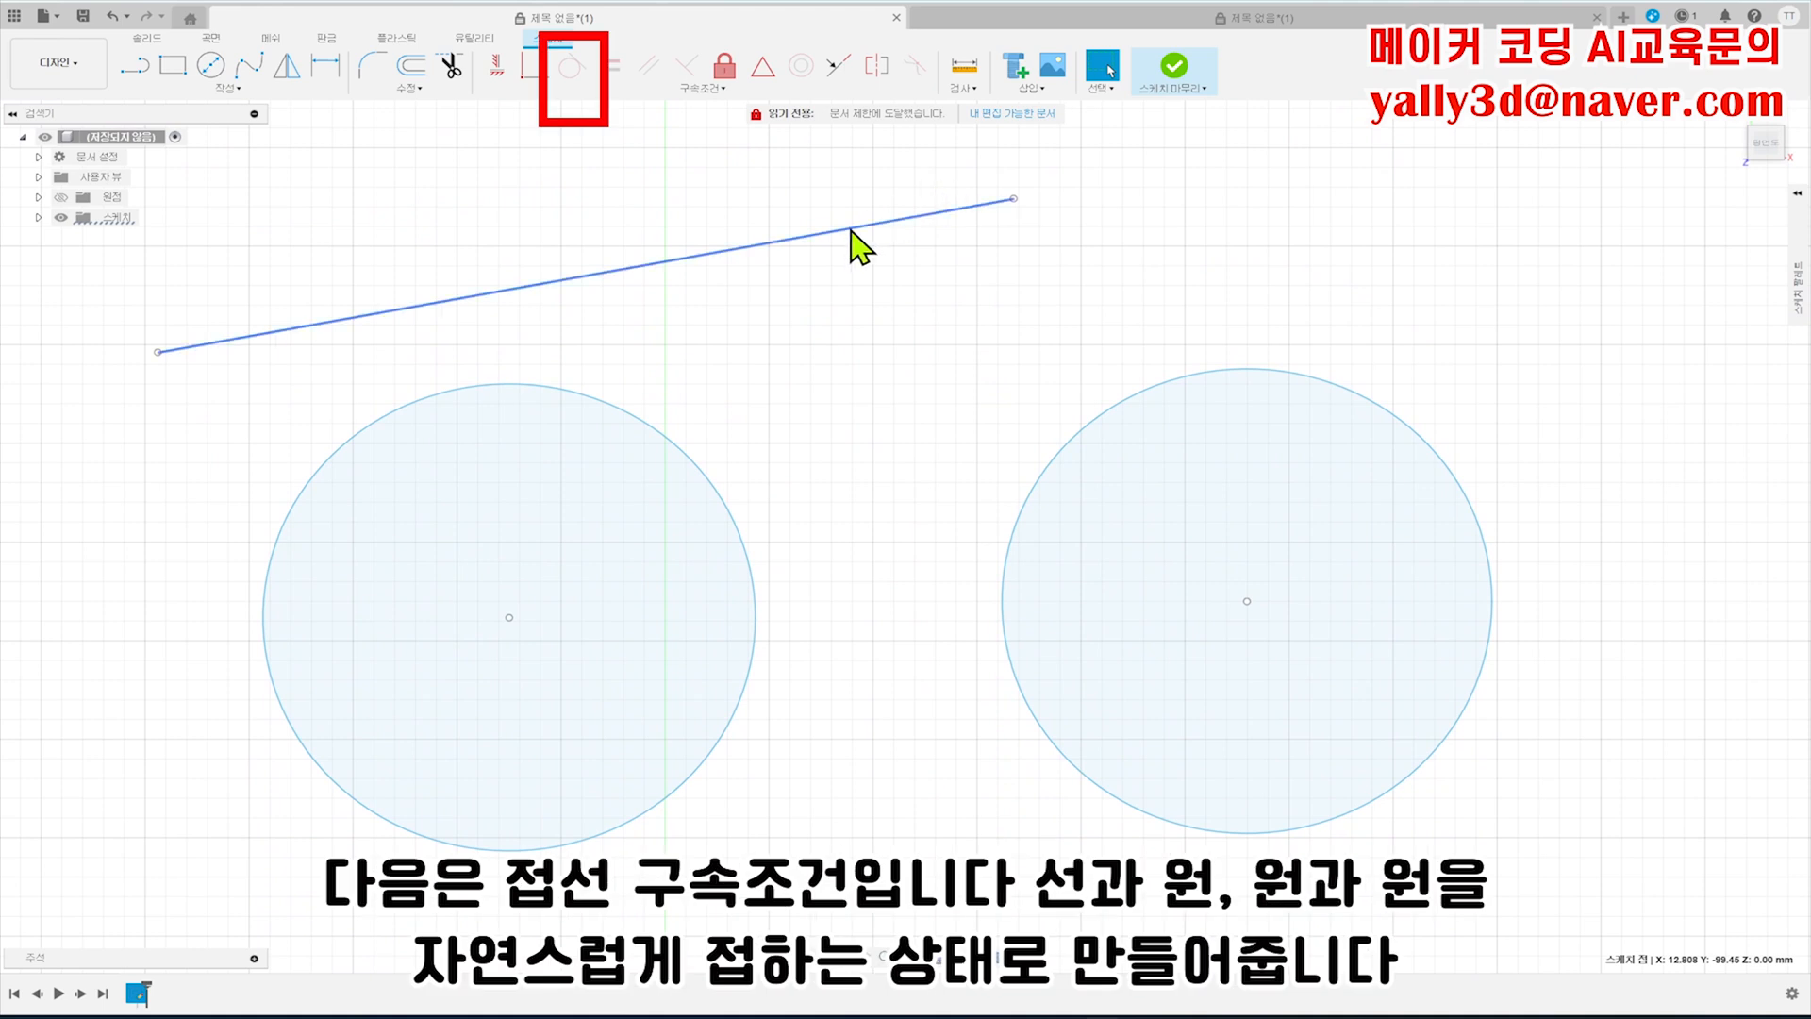
{"action": "left_click", "coordinate": [812, 235]}
{"action": "left_click", "coordinate": [675, 441]}
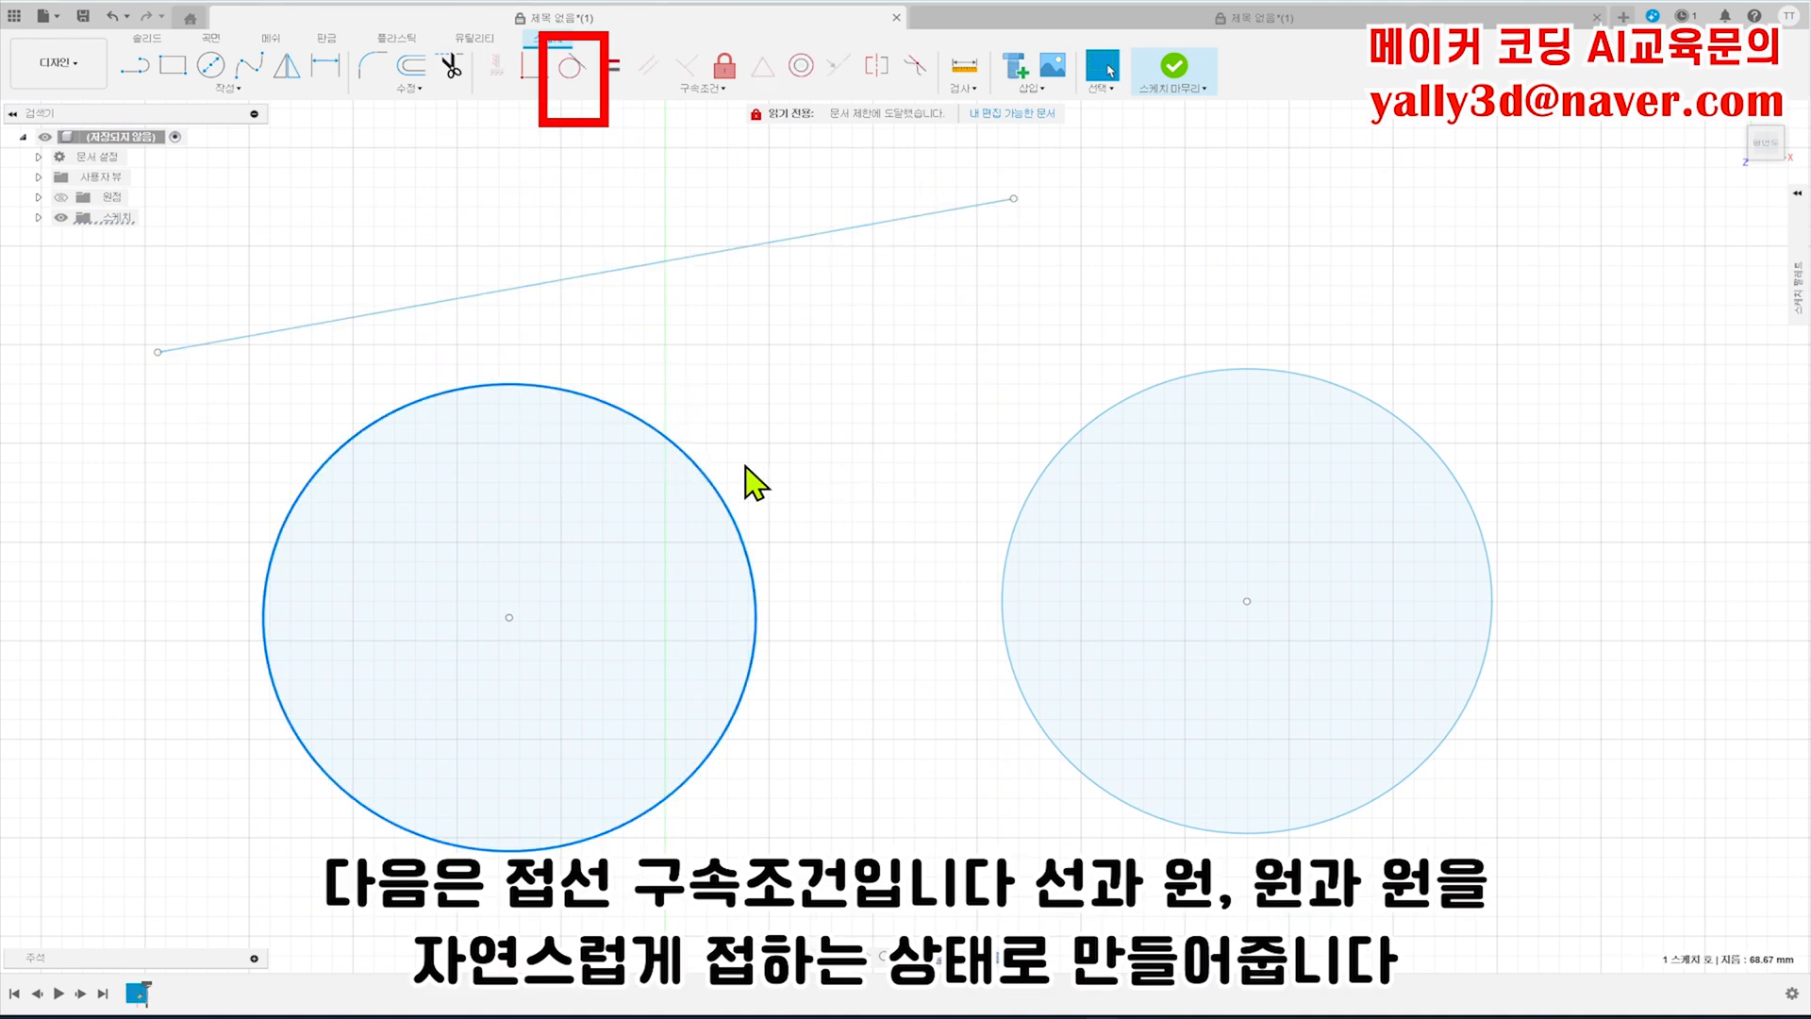
{"action": "left_click", "coordinate": [1053, 477]}
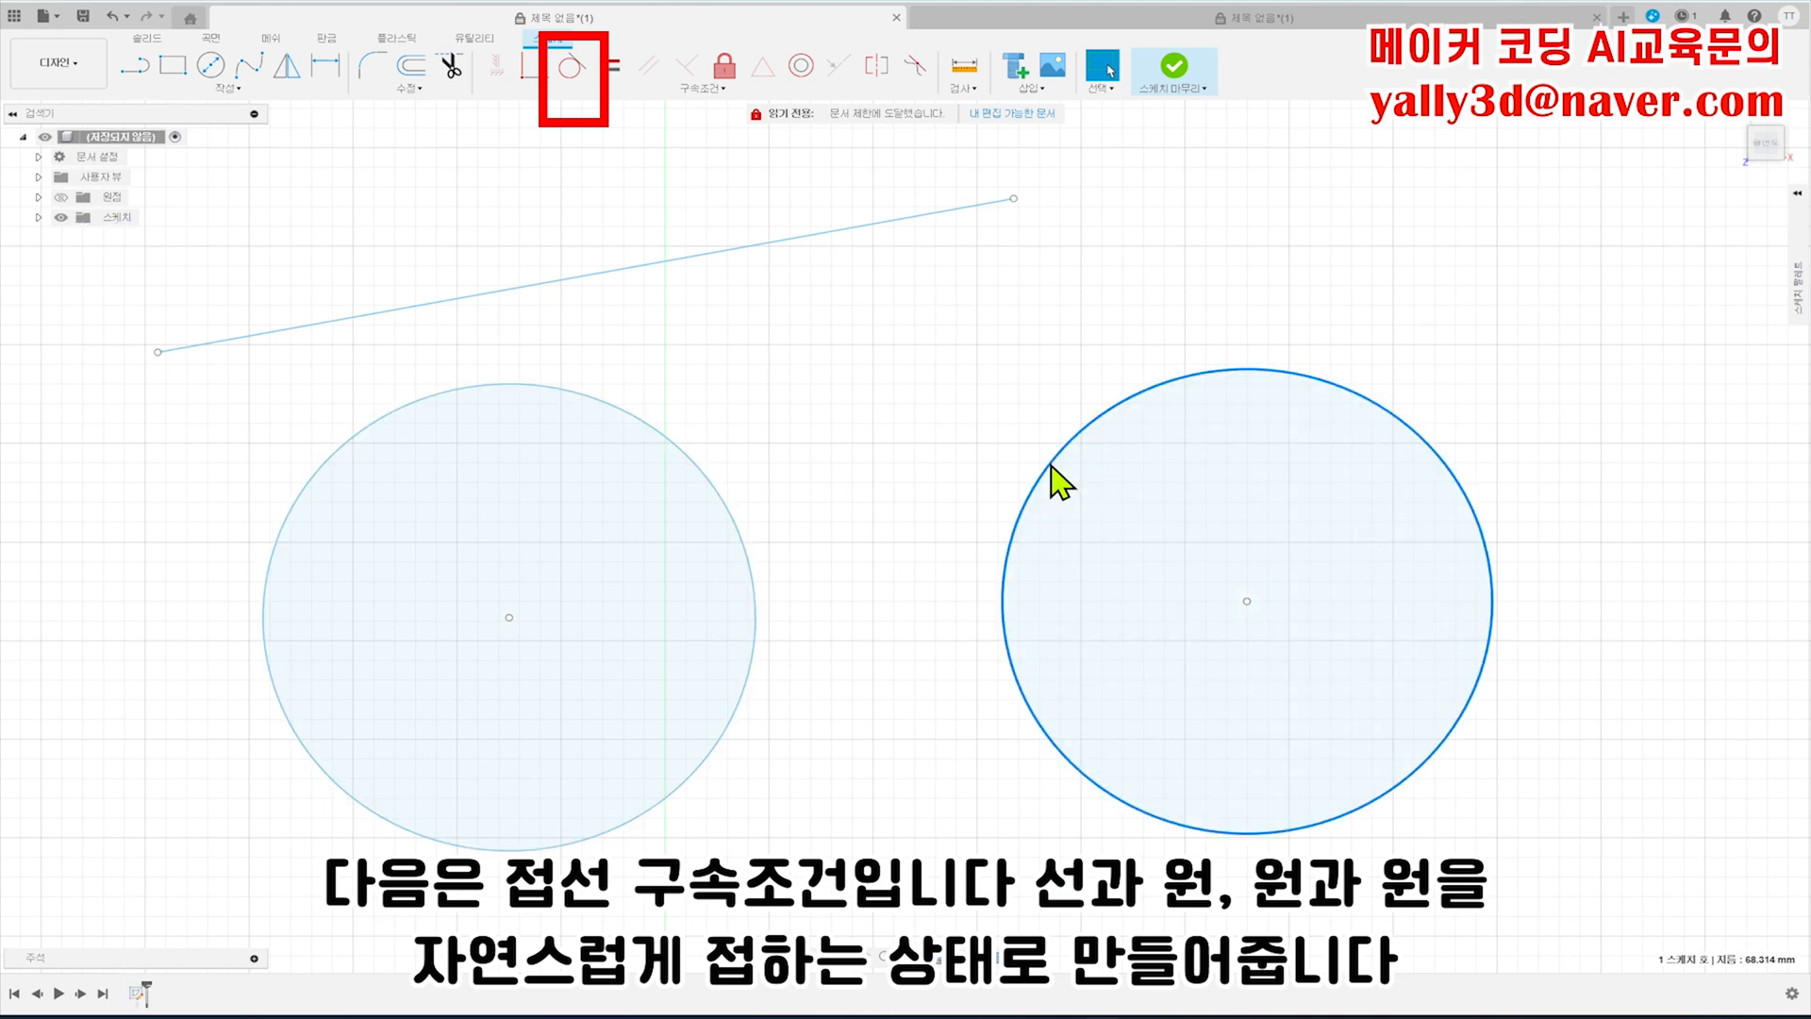
{"action": "left_click", "coordinate": [901, 434]}
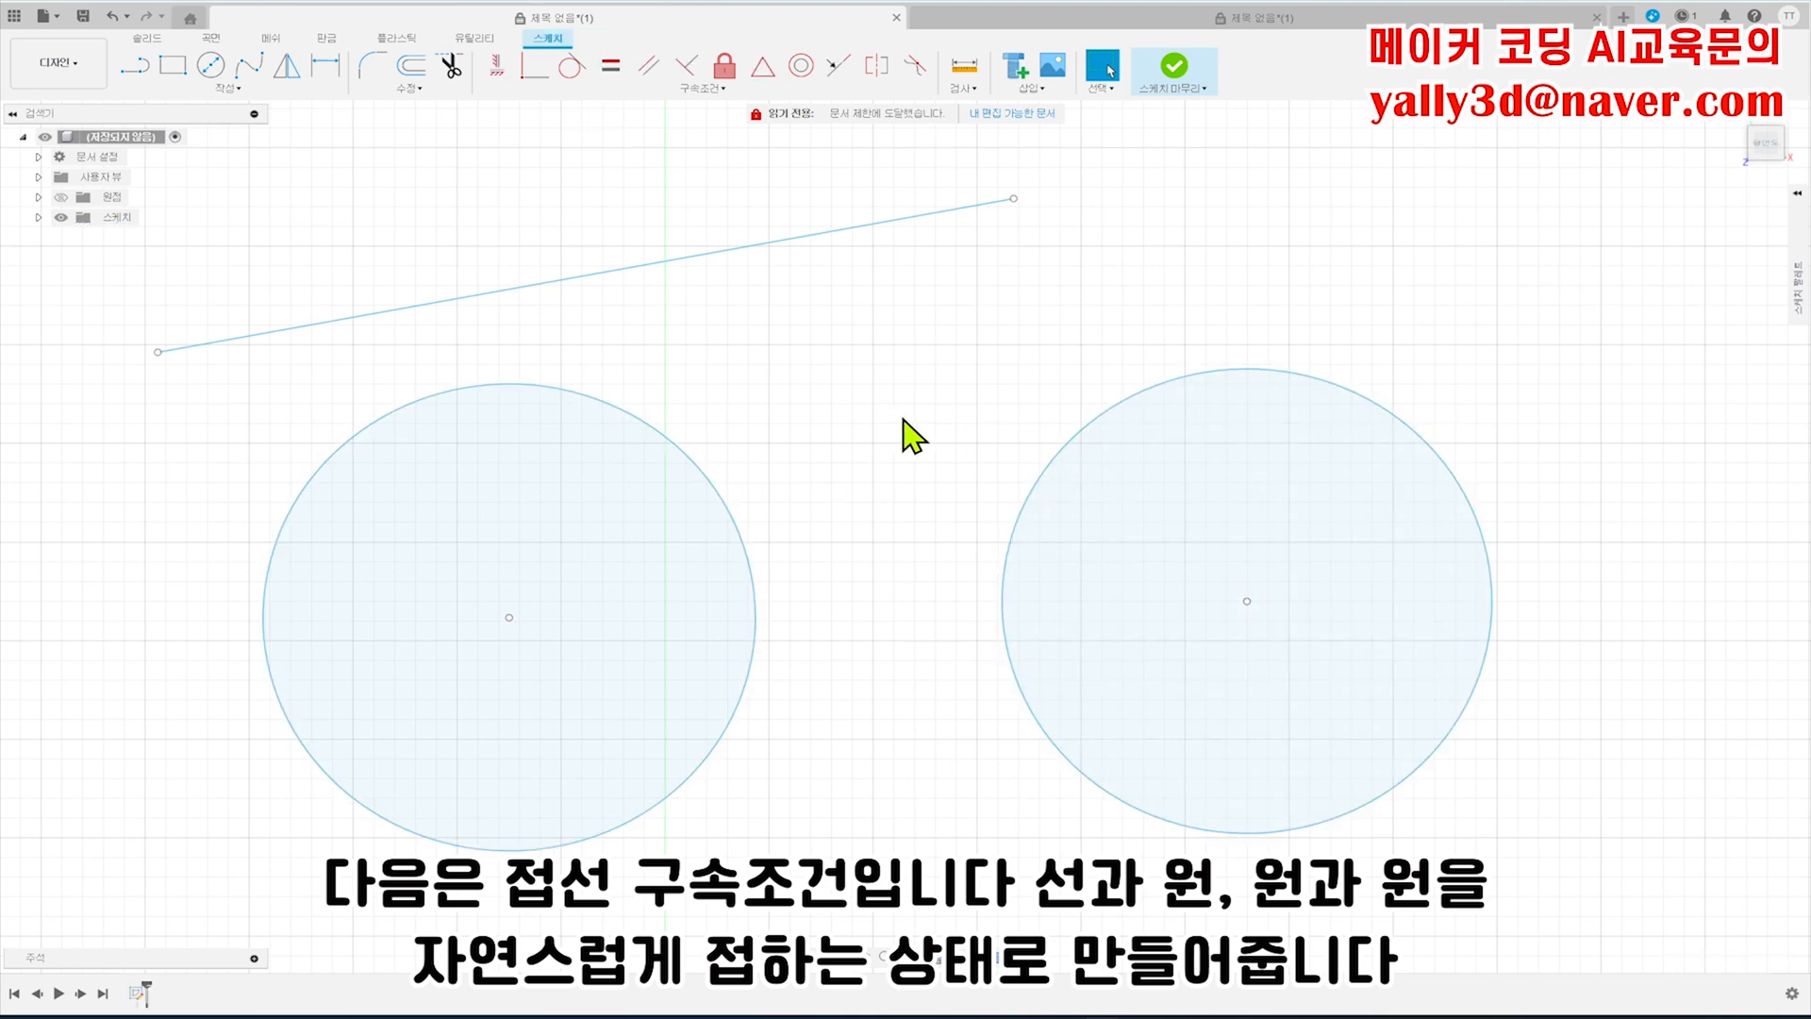
{"action": "left_click", "coordinate": [572, 66]}
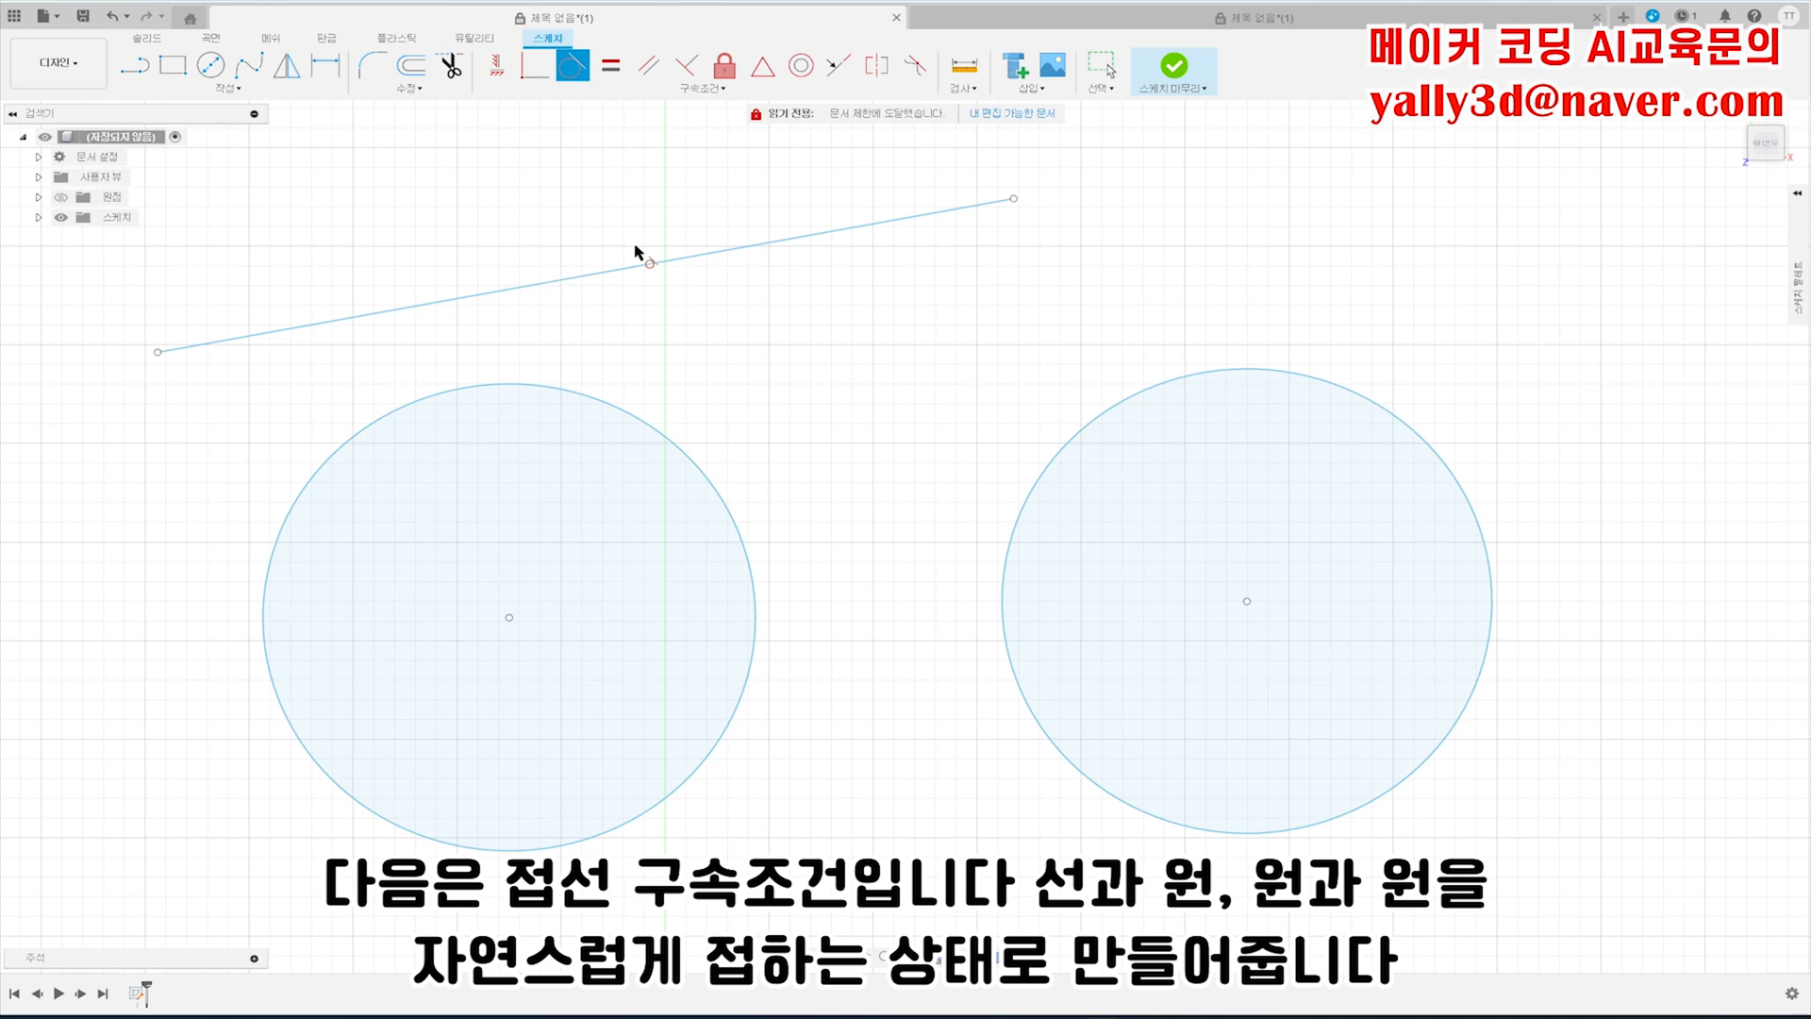
{"action": "left_click", "coordinate": [638, 266]}
{"action": "left_click", "coordinate": [654, 432]}
- Make the two circles tangent to each other and the sloped line tangent to the right circle
{"action": "left_click", "coordinate": [754, 608]}
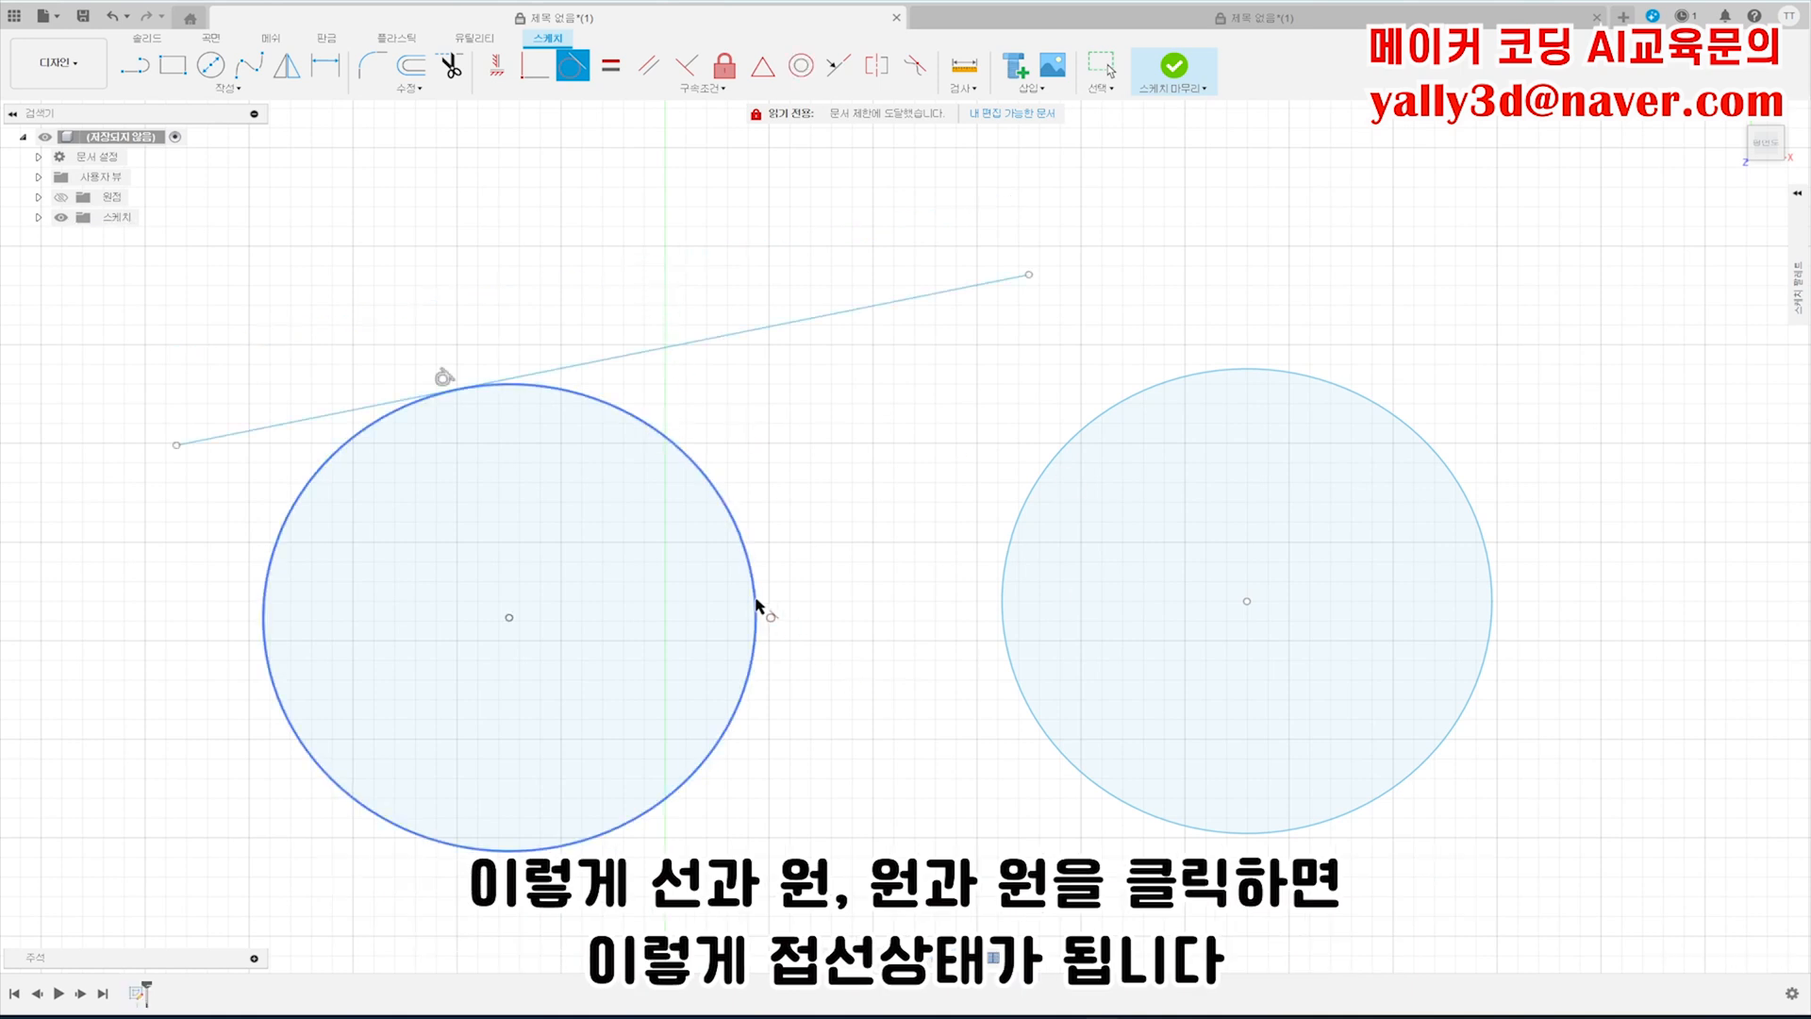
{"action": "left_click", "coordinate": [1002, 580]}
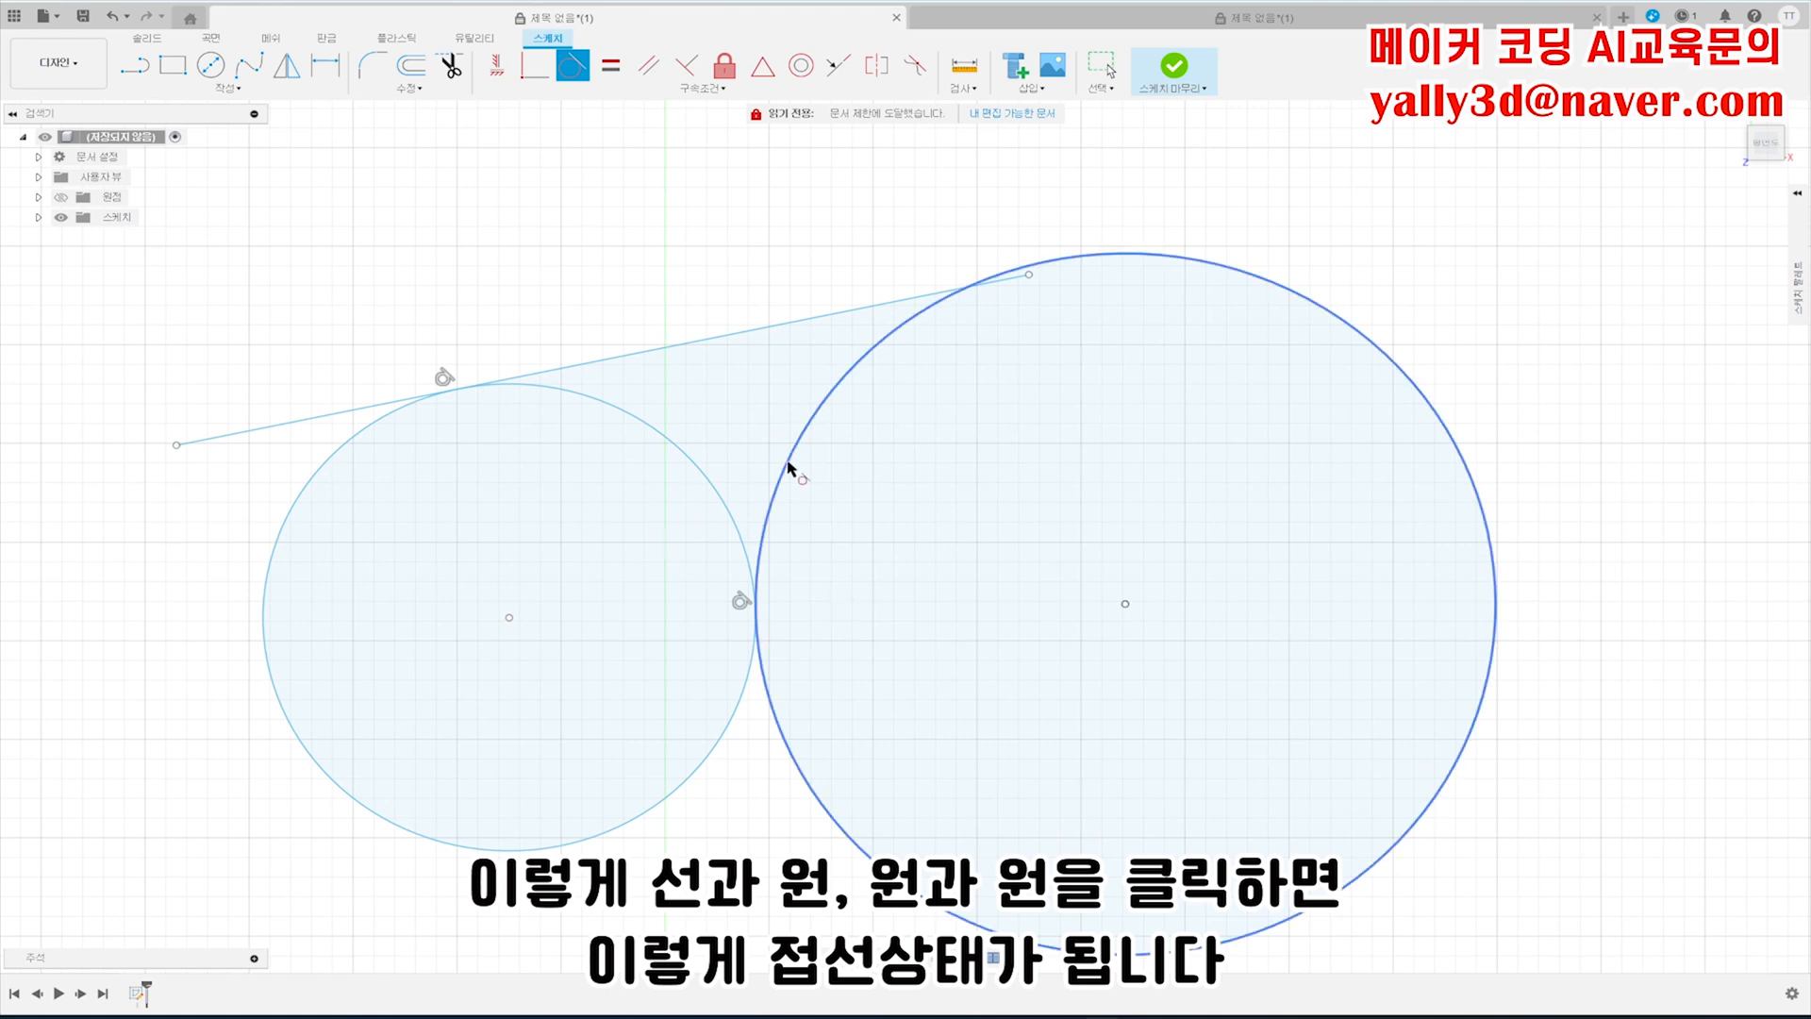
{"action": "left_click", "coordinate": [858, 310]}
{"action": "left_click", "coordinate": [877, 344]}
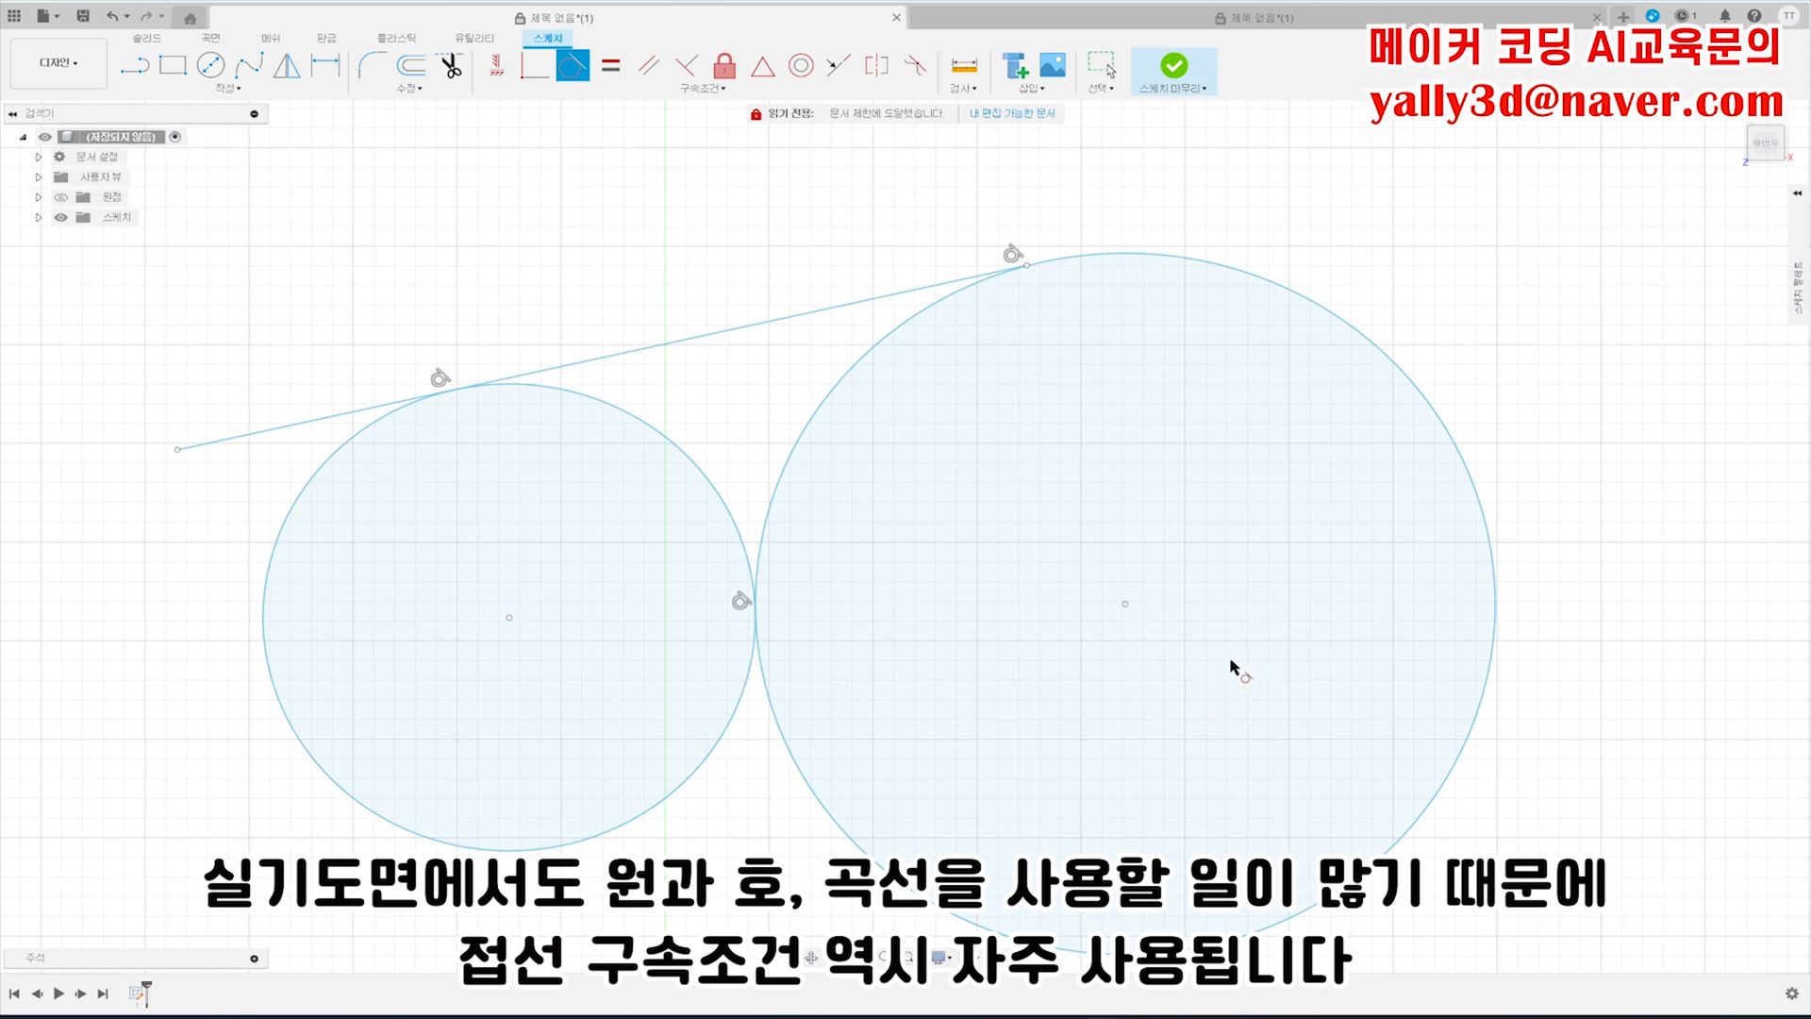
- Apply Equal constraints to match the right horizontal line to the left one and the small circle to the large one
{"action": "mouse_move", "coordinate": [1169, 768]}
{"action": "middle_mouse_down"}
{"action": "mouse_move", "coordinate": [1151, 748]}
{"action": "mouse_move", "coordinate": [1141, 387]}
{"action": "middle_mouse_up"}
{"action": "middle_click_drag", "start_coordinate": [1129, 934], "coordinate": [1096, 283]}
{"action": "mouse_move", "coordinate": [742, 151]}
{"action": "middle_mouse_down"}
{"action": "mouse_move", "coordinate": [780, 331]}
{"action": "mouse_move", "coordinate": [765, 220]}
{"action": "middle_mouse_up"}
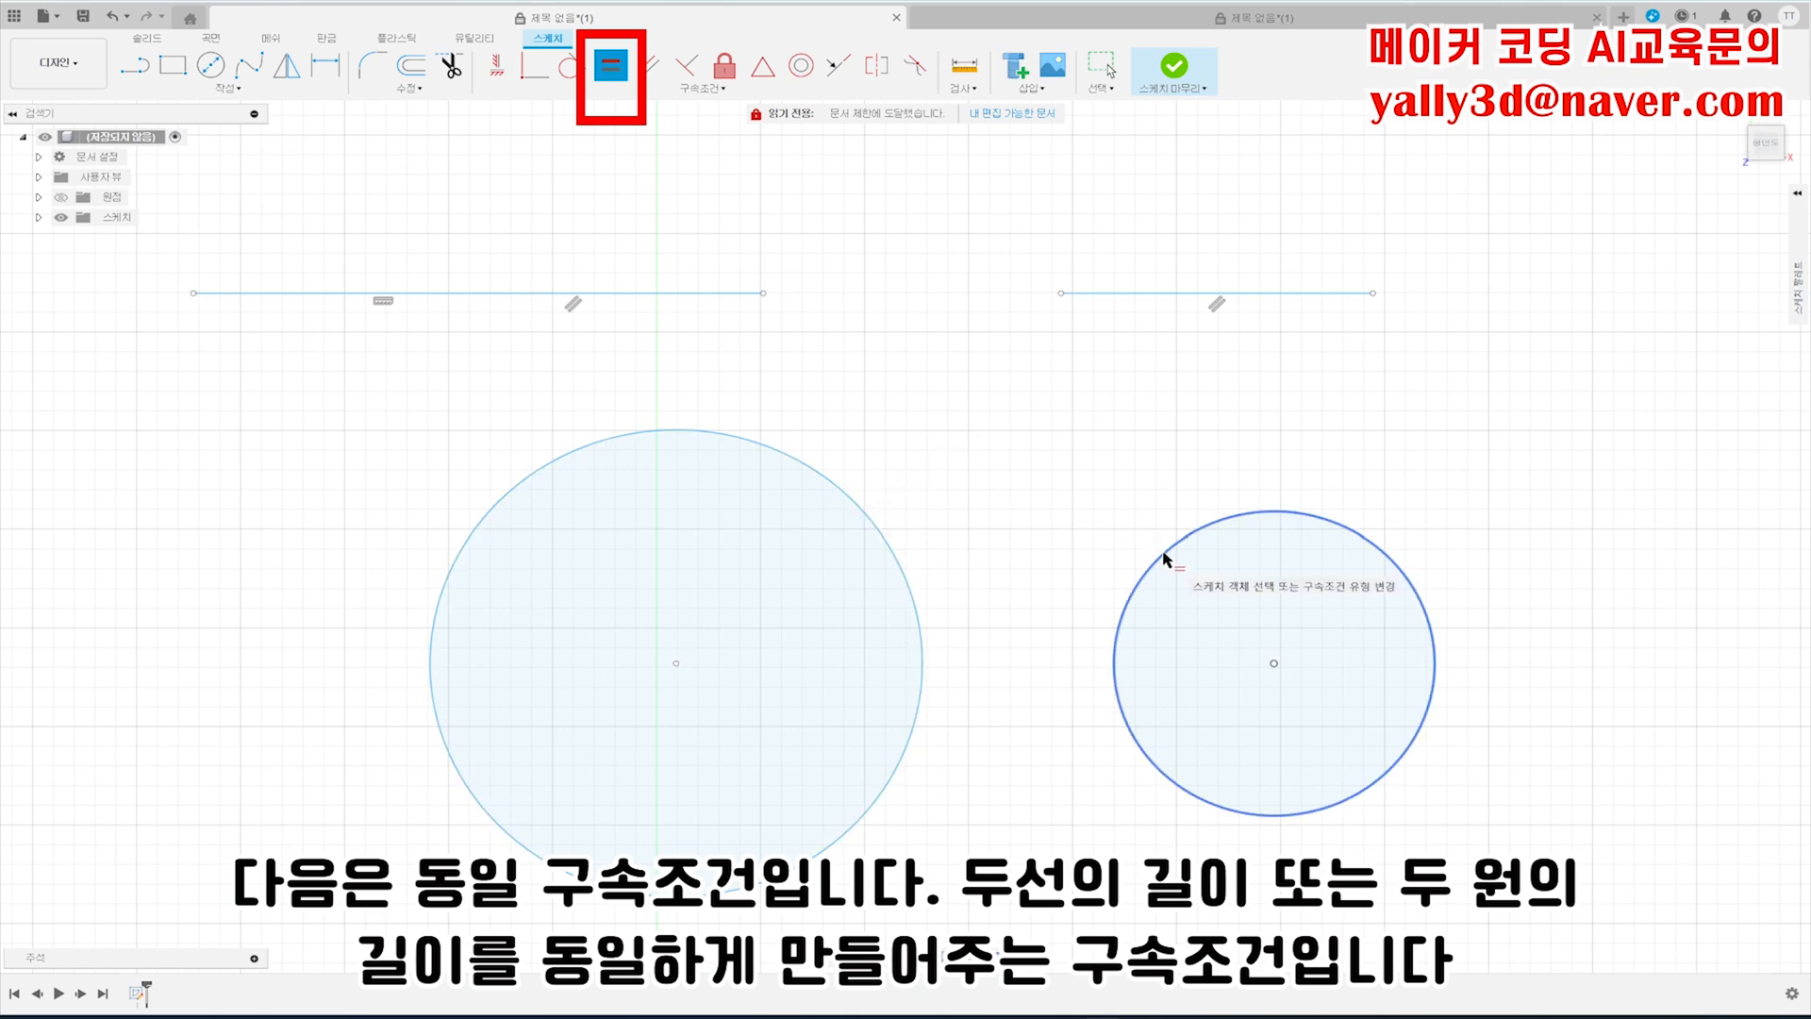
{"action": "left_click", "coordinate": [727, 294]}
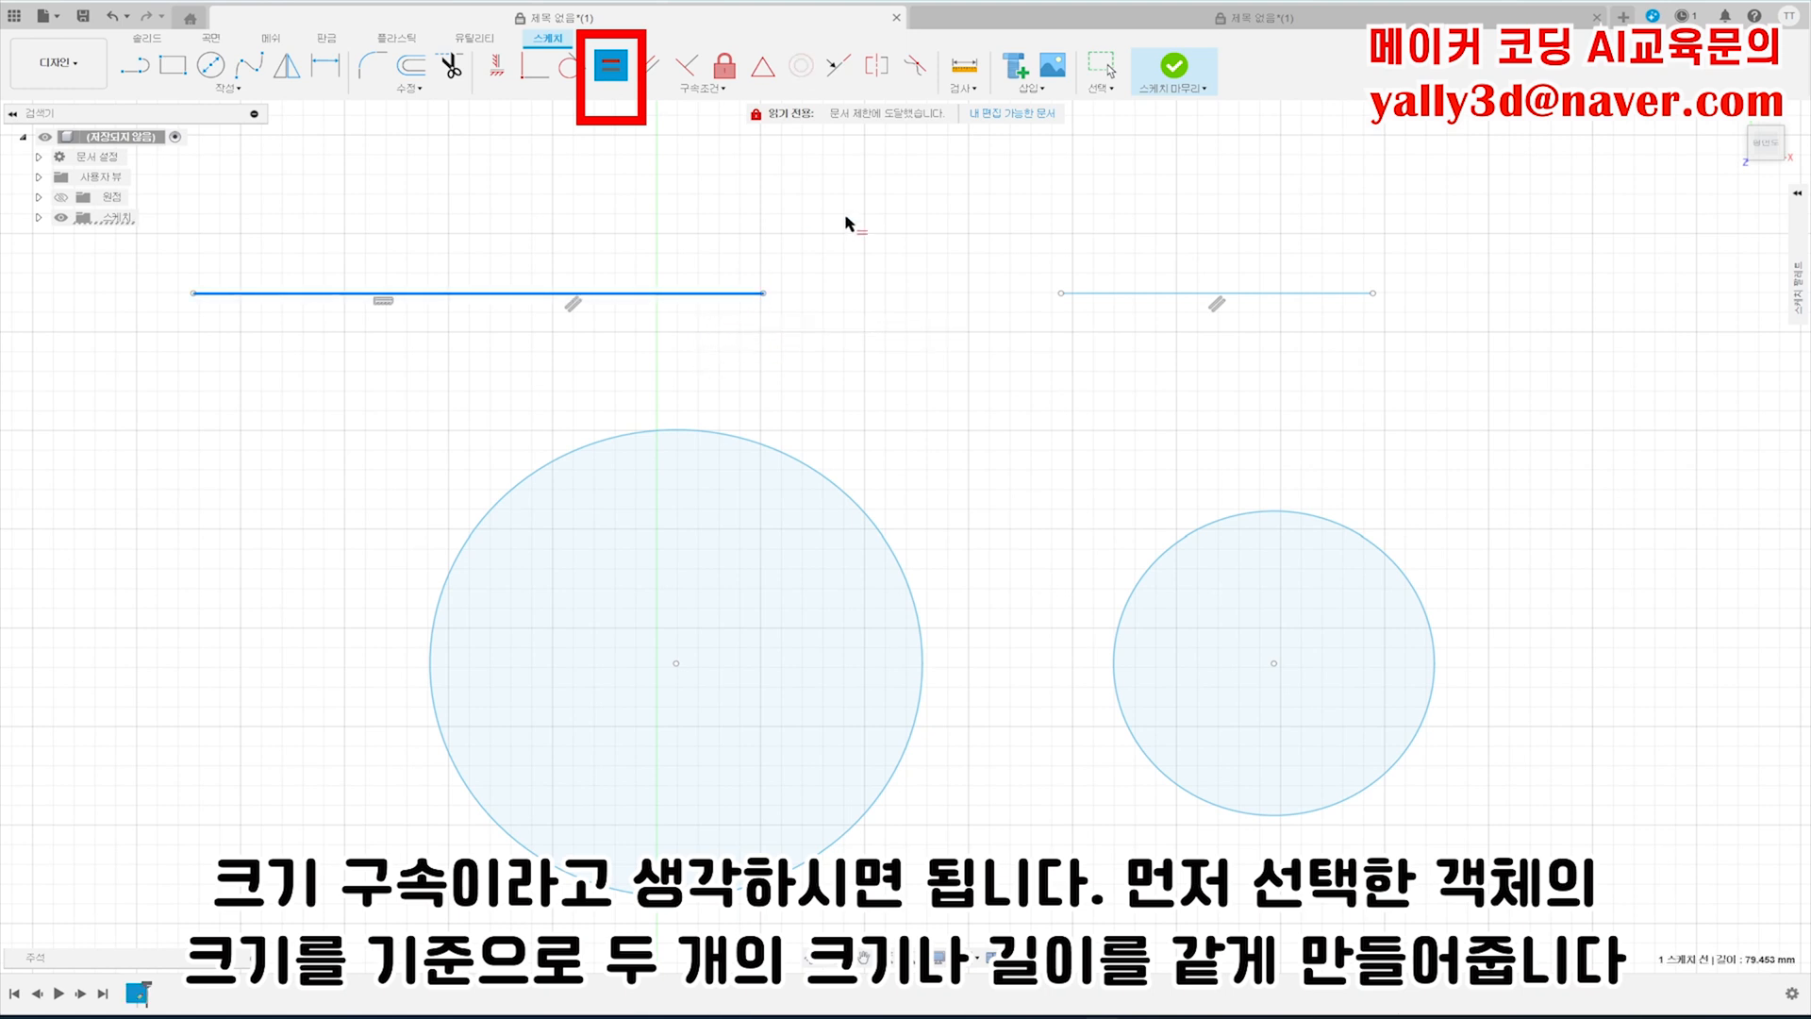
{"action": "left_click", "coordinate": [1159, 294]}
{"action": "left_click", "coordinate": [859, 505]}
{"action": "left_click", "coordinate": [1168, 562]}
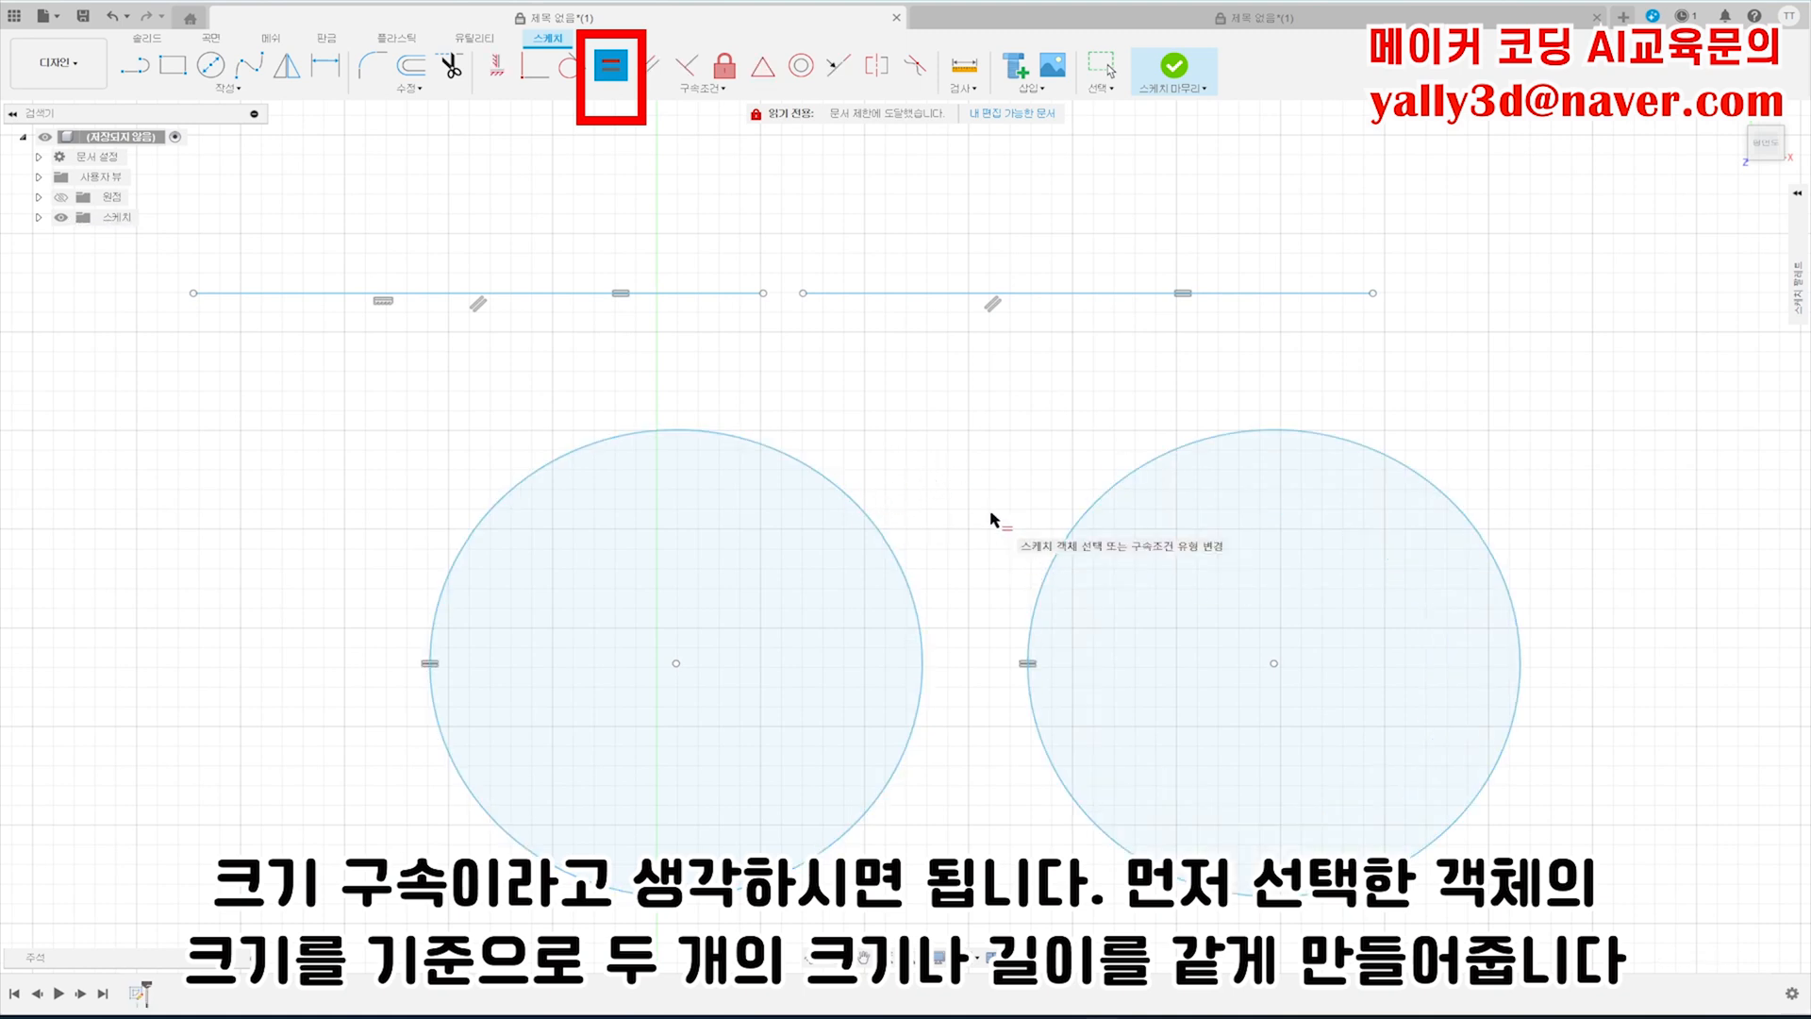
- Apply Parallel constraints to the two loose sloped lines and to both pairs of opposite edges of the quadrilateral
{"action": "middle_click_drag", "start_coordinate": [978, 913], "coordinate": [894, 100]}
{"action": "middle_click_drag", "start_coordinate": [873, 432], "coordinate": [889, 295]}
{"action": "left_click", "coordinate": [649, 66]}
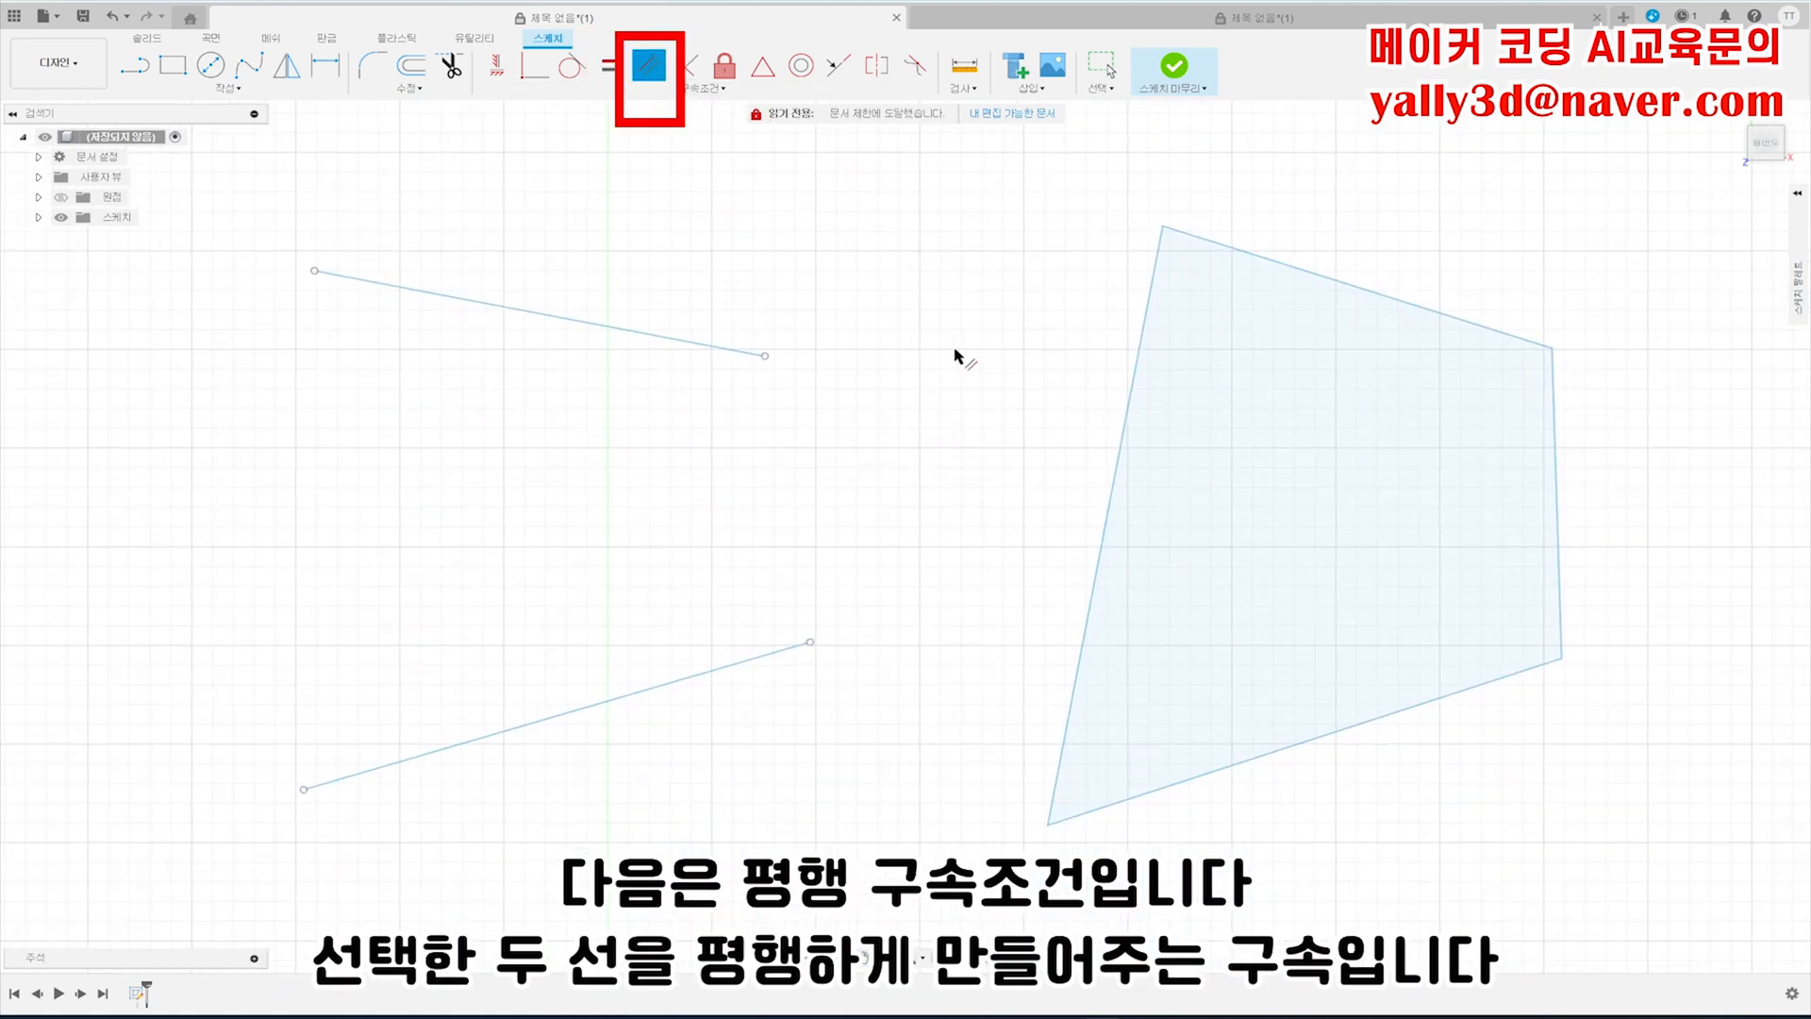
{"action": "left_click", "coordinate": [679, 340]}
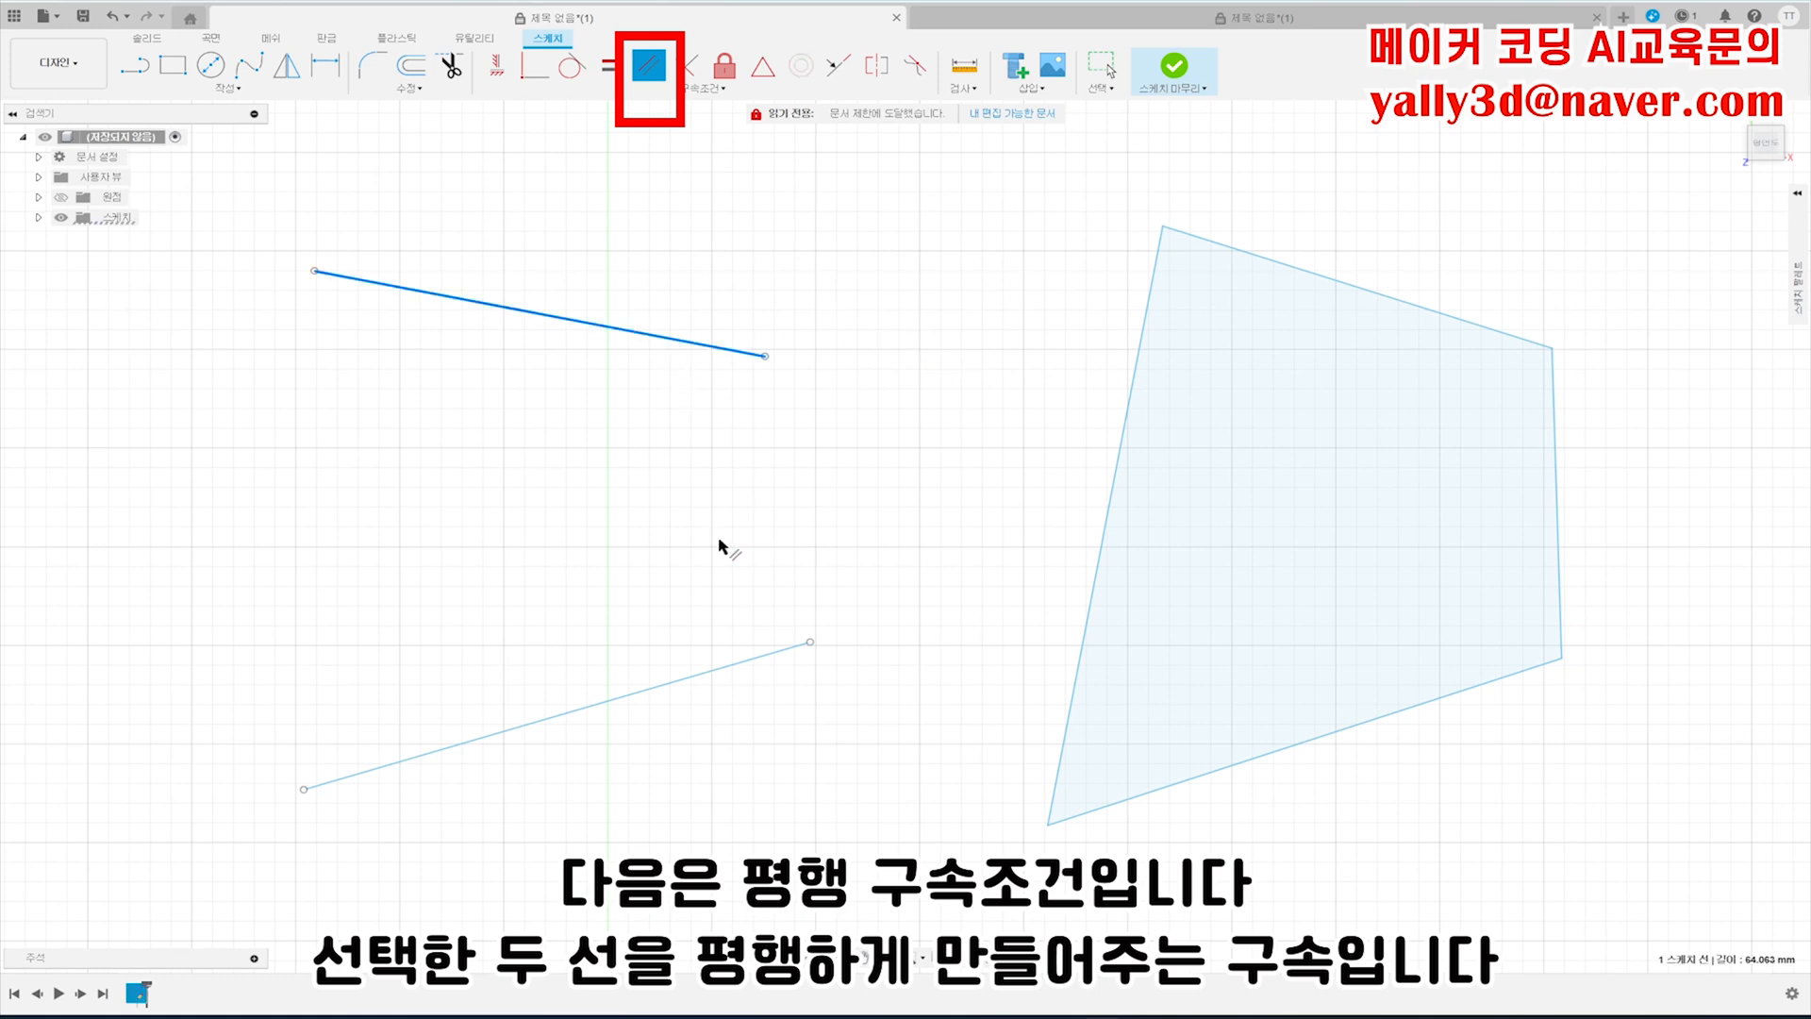
{"action": "left_click", "coordinate": [698, 678]}
{"action": "left_click", "coordinate": [1112, 500]}
{"action": "left_click", "coordinate": [1558, 472]}
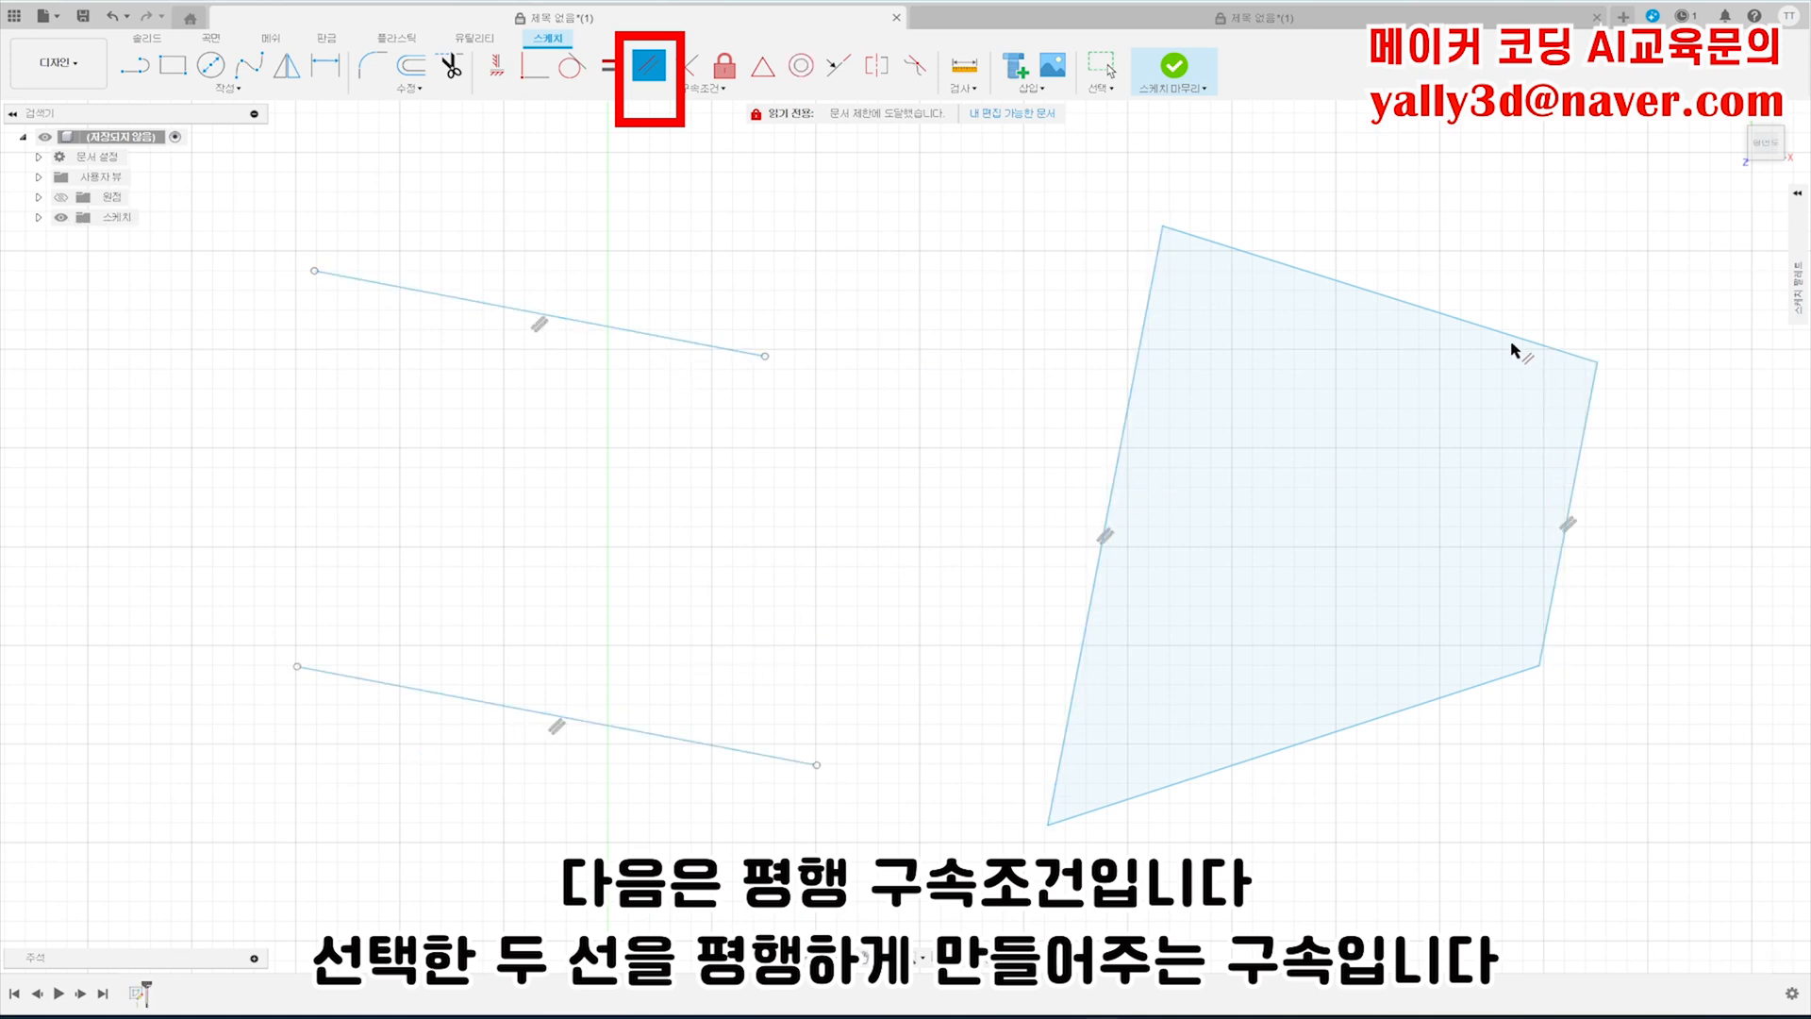
{"action": "left_click", "coordinate": [1404, 719]}
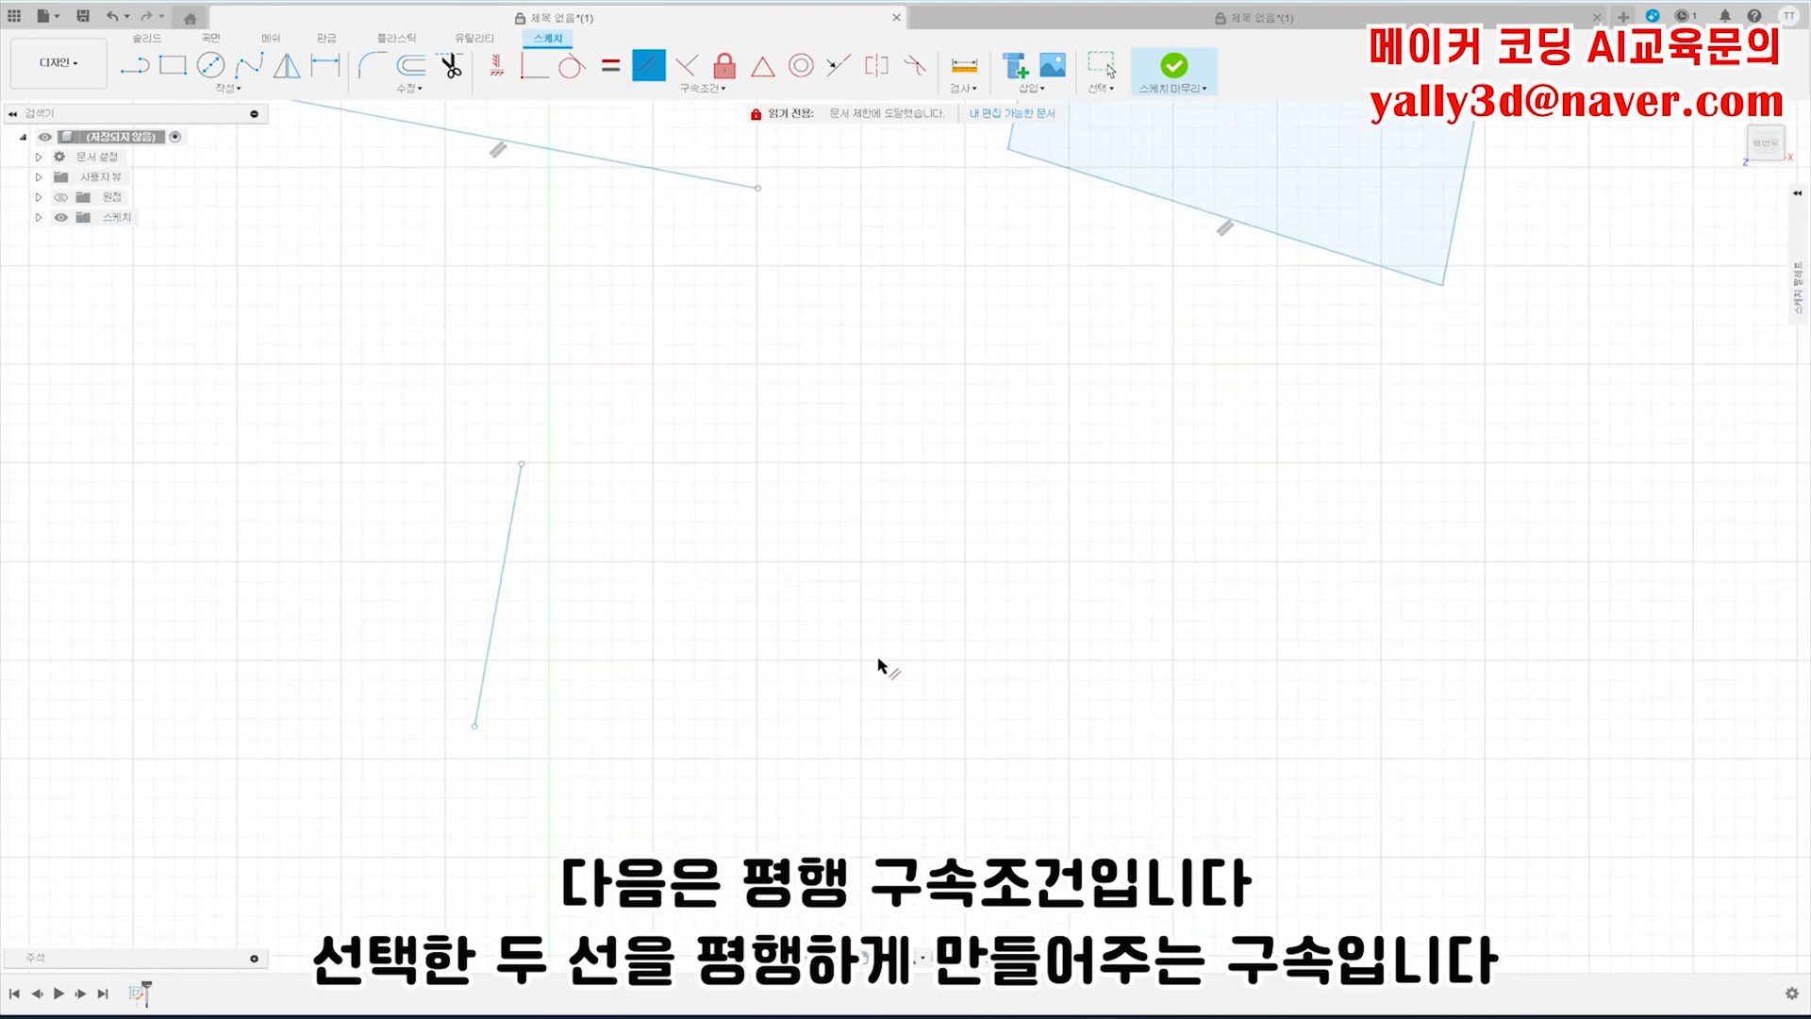
- Make the short steep line perpendicular to the long sloped line above it, and move it up close to that line
{"action": "middle_click_drag", "start_coordinate": [881, 667], "coordinate": [1108, 768]}
{"action": "left_click", "coordinate": [696, 73]}
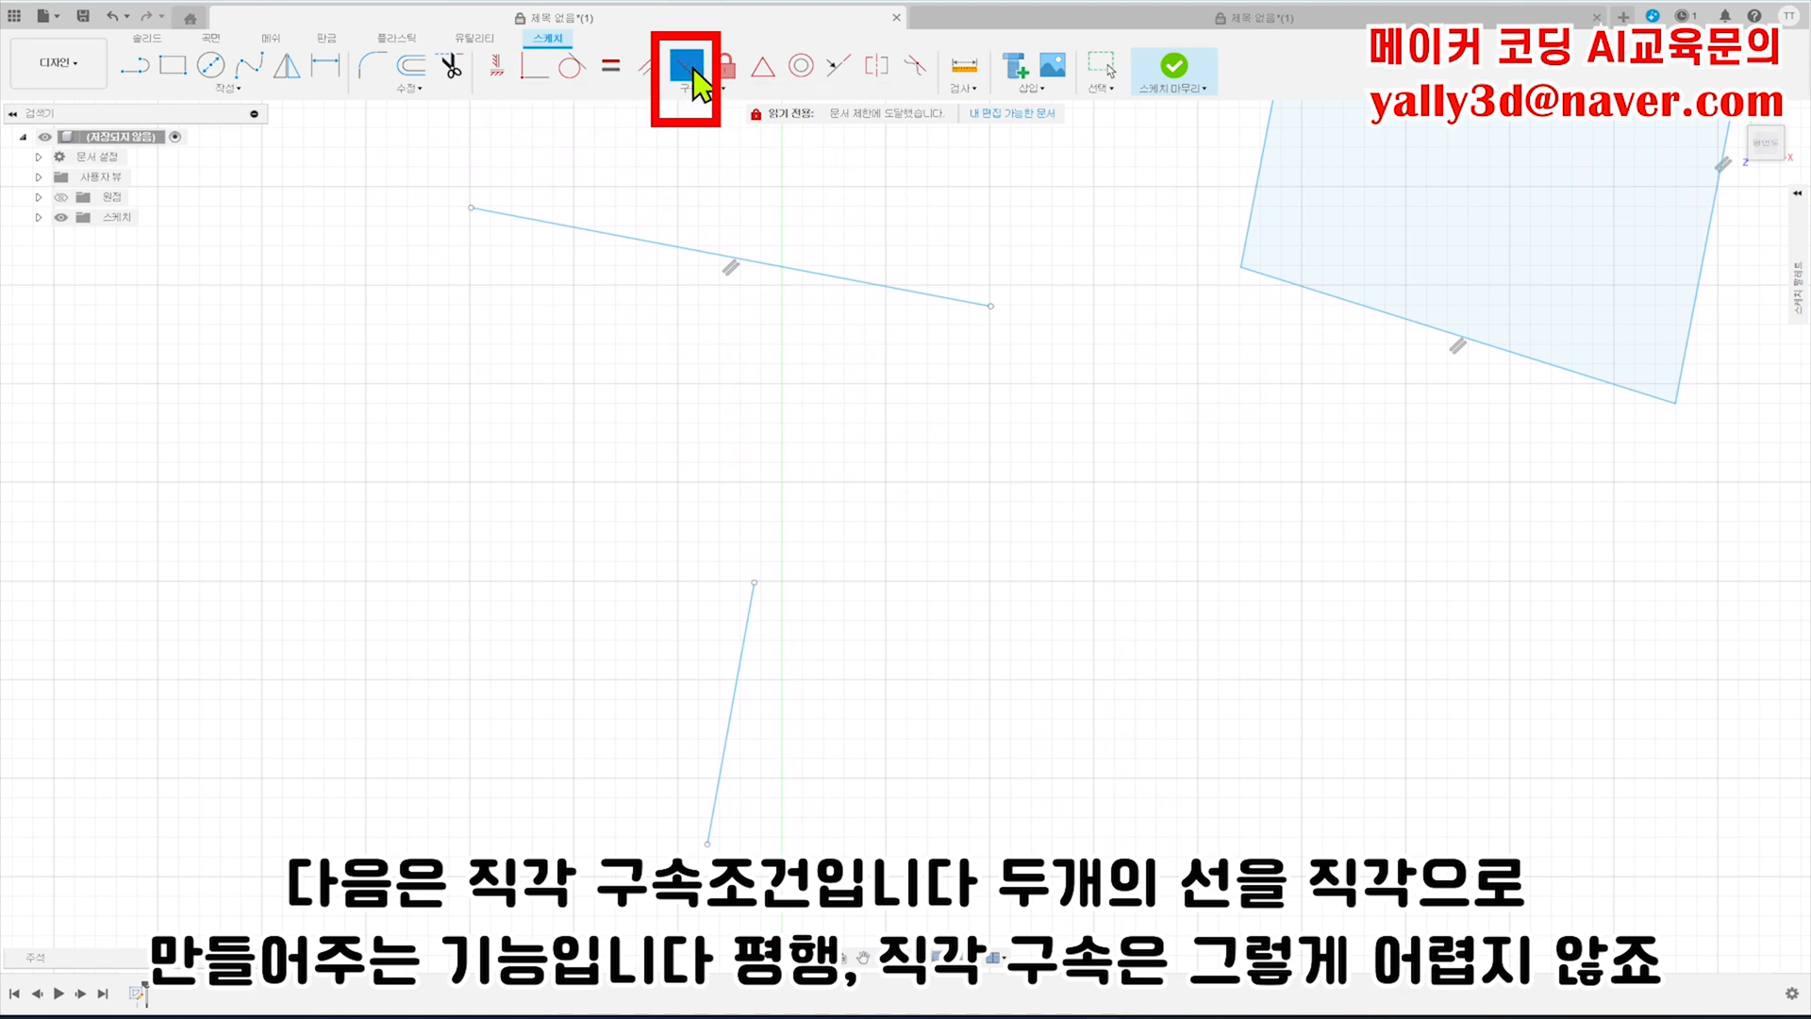
{"action": "left_click", "coordinate": [821, 280]}
{"action": "left_click", "coordinate": [734, 695]}
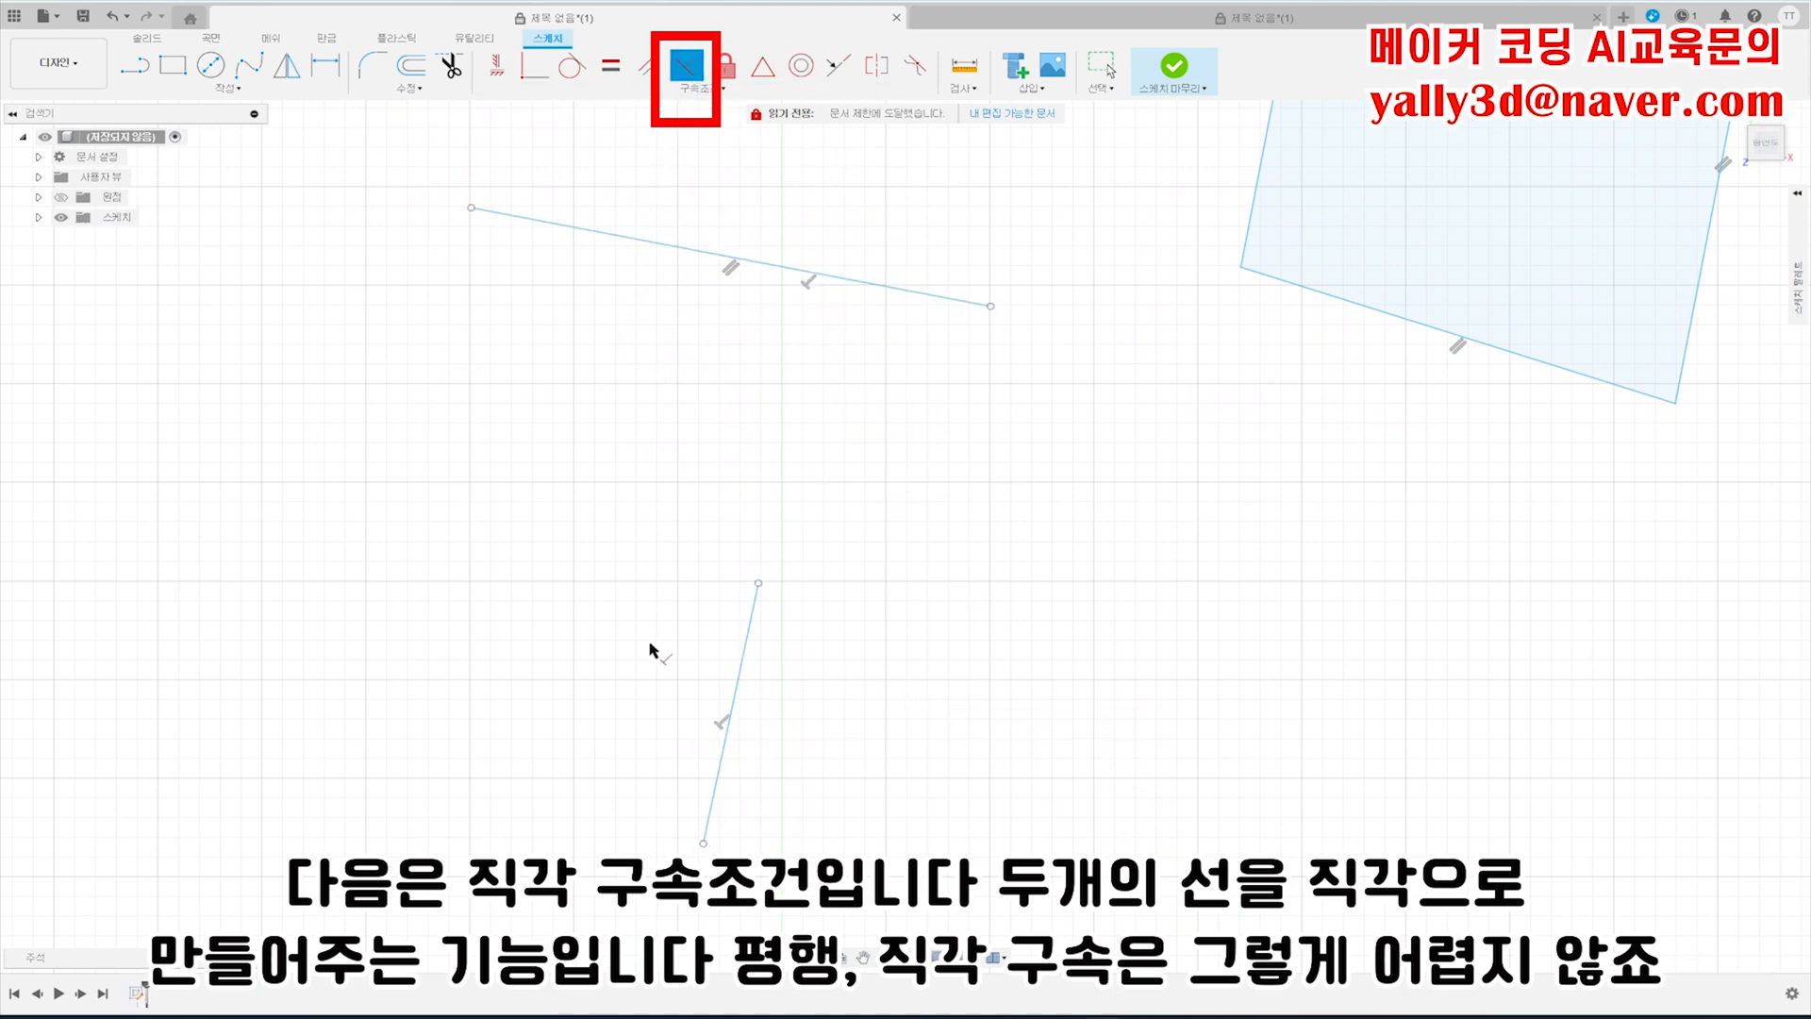
{"action": "key", "text": "Escape"}
{"action": "mouse_move", "coordinate": [748, 688]}
{"action": "left_mouse_down"}
{"action": "mouse_move", "coordinate": [715, 538]}
{"action": "mouse_move", "coordinate": [647, 392]}
{"action": "left_mouse_up"}
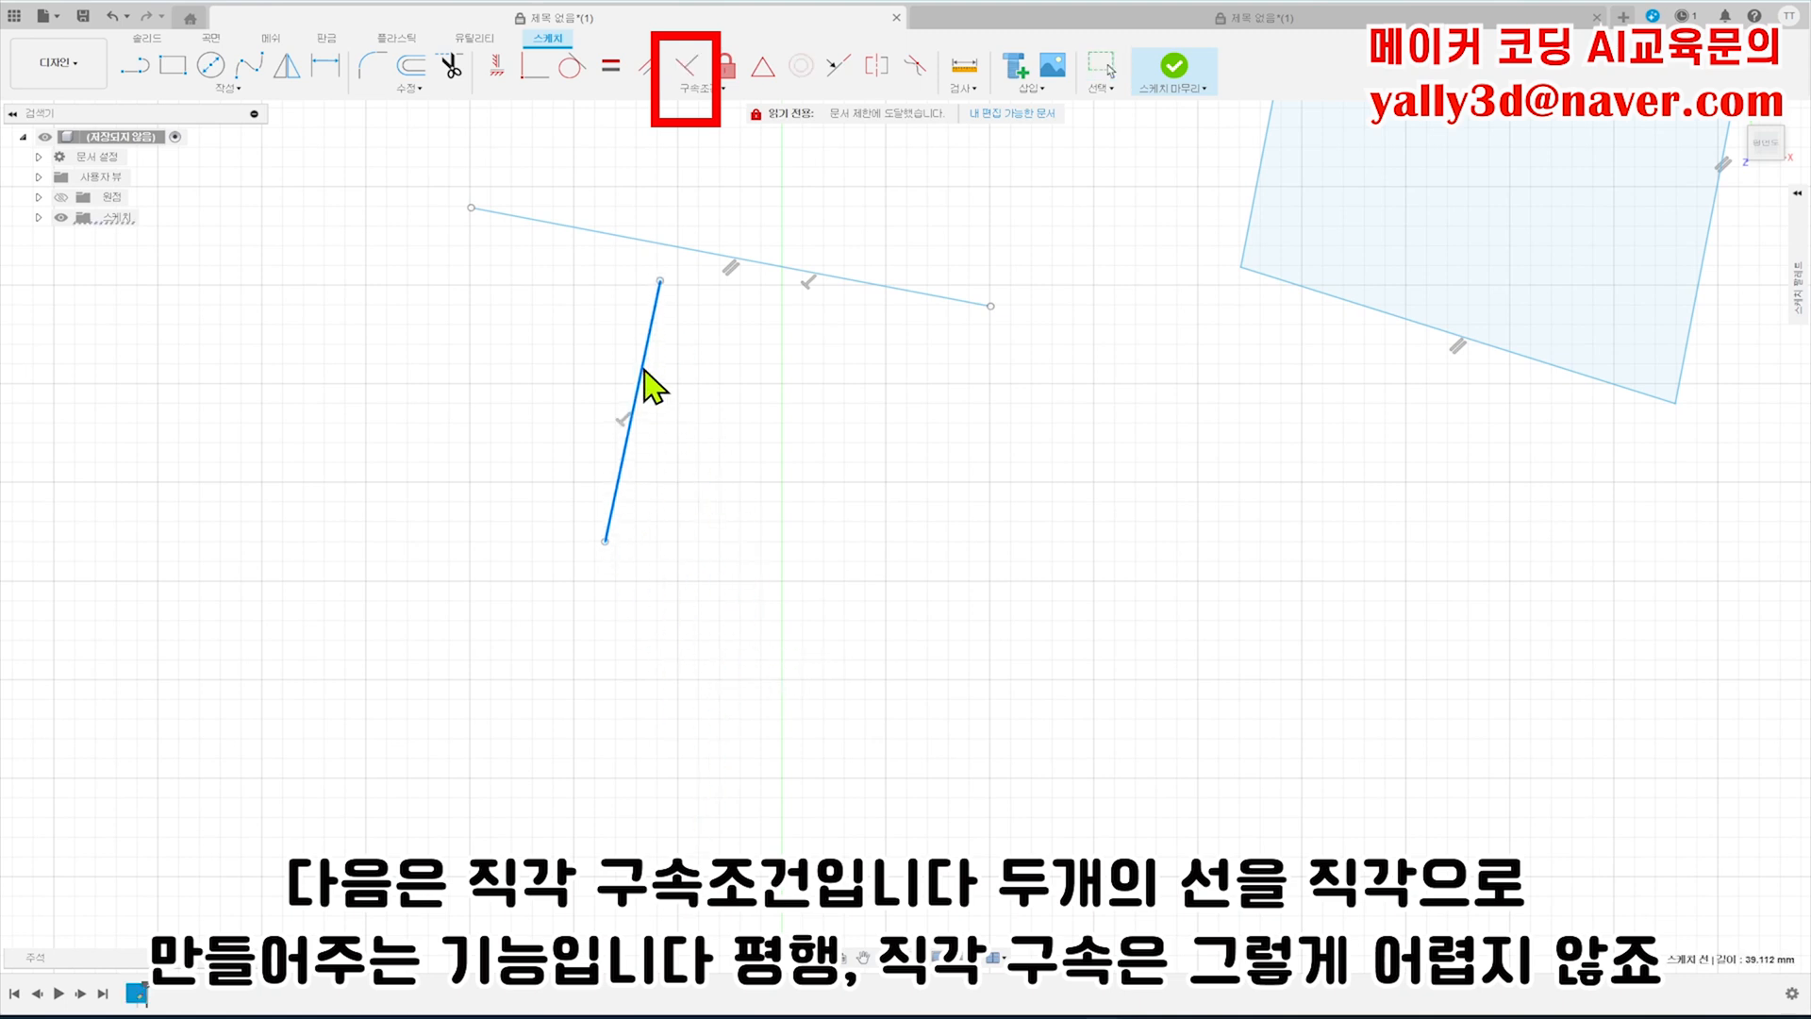
{"action": "middle_click_drag", "start_coordinate": [1221, 669], "coordinate": [1107, 324]}
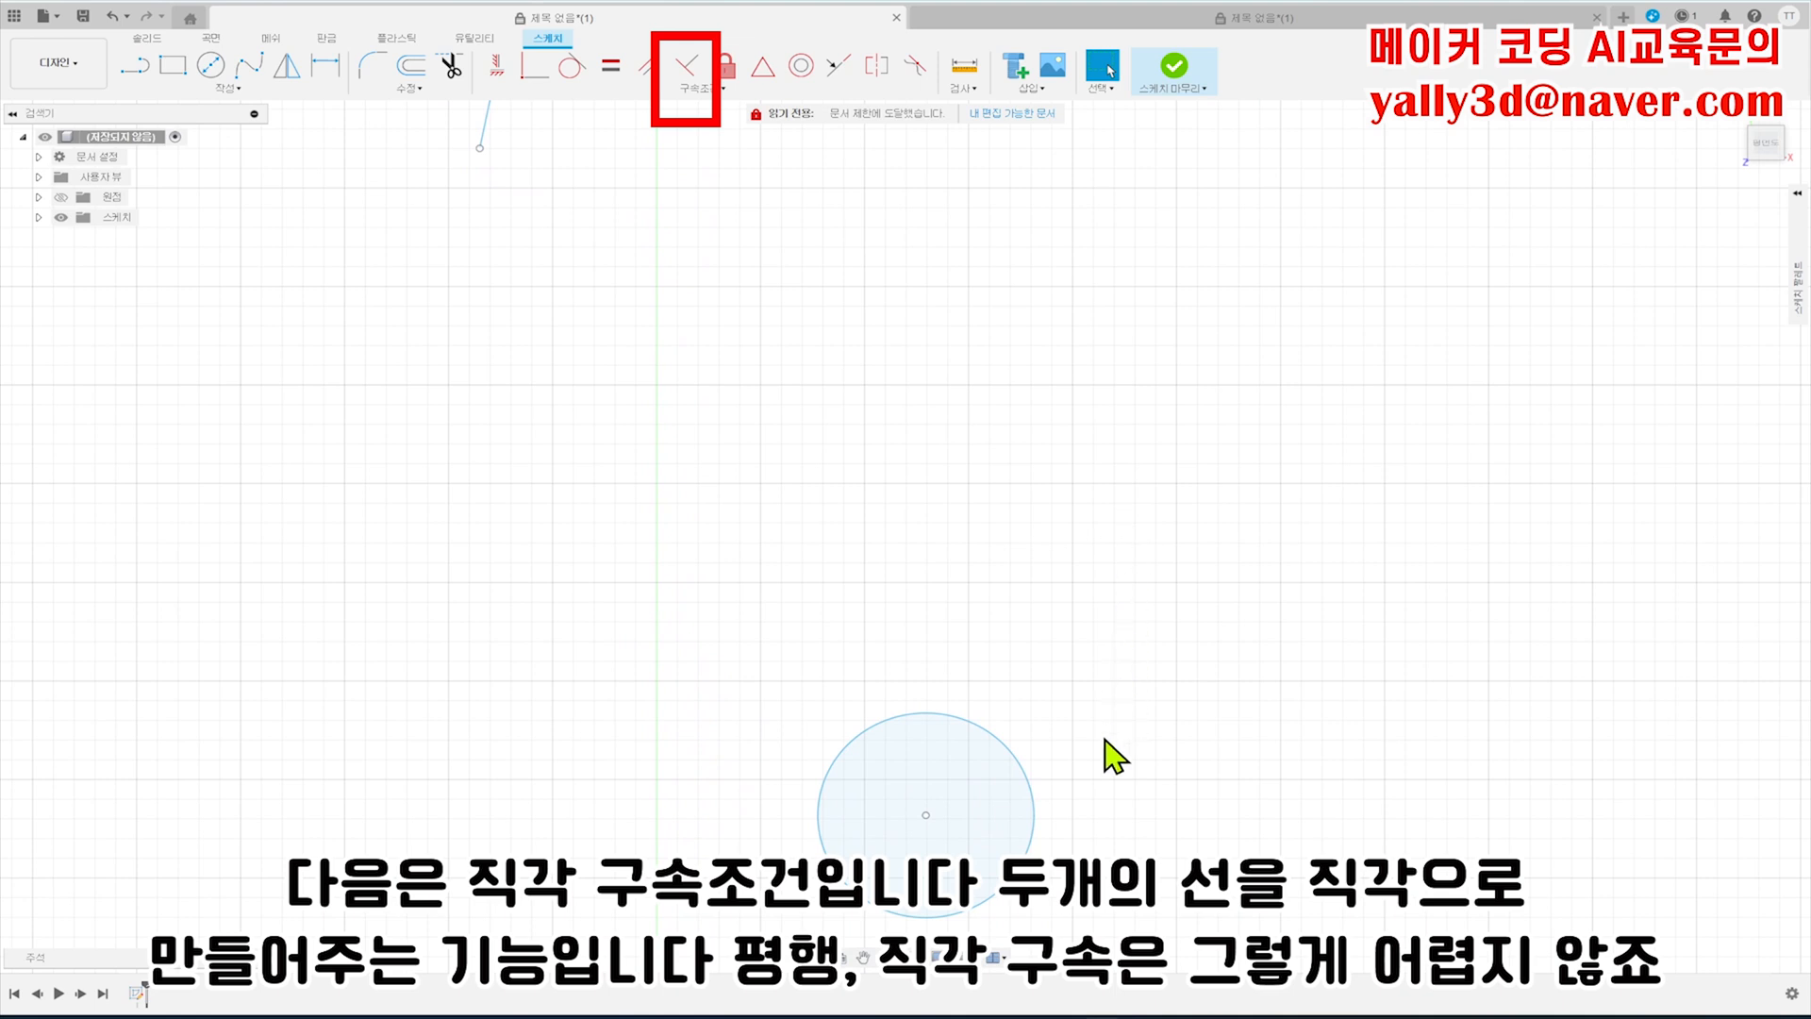
- Apply a Fix/Unfix constraint to the lone circle to lock its size and position
{"action": "middle_click_drag", "start_coordinate": [1115, 784], "coordinate": [1099, 311]}
{"action": "mouse_move", "coordinate": [1148, 745]}
{"action": "middle_mouse_down"}
{"action": "mouse_move", "coordinate": [1122, 658]}
{"action": "mouse_move", "coordinate": [1132, 505]}
{"action": "mouse_move", "coordinate": [1045, 884]}
{"action": "middle_mouse_up"}
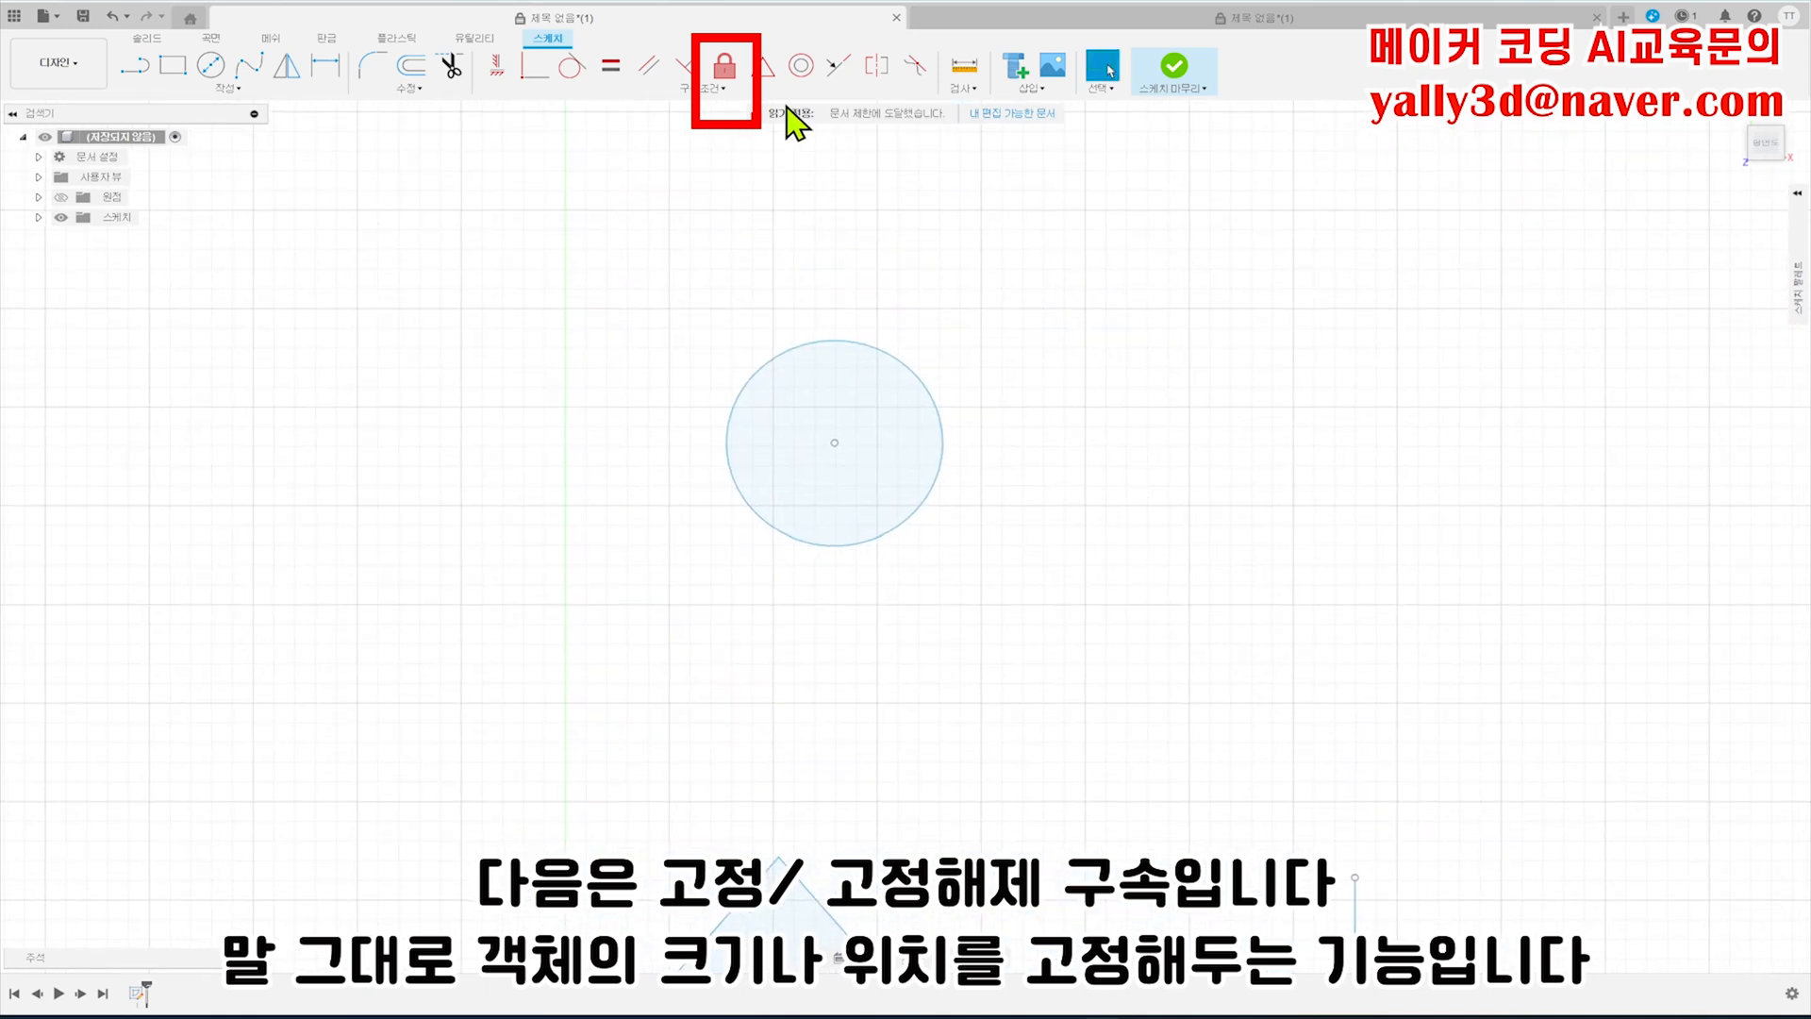
{"action": "left_click", "coordinate": [738, 70]}
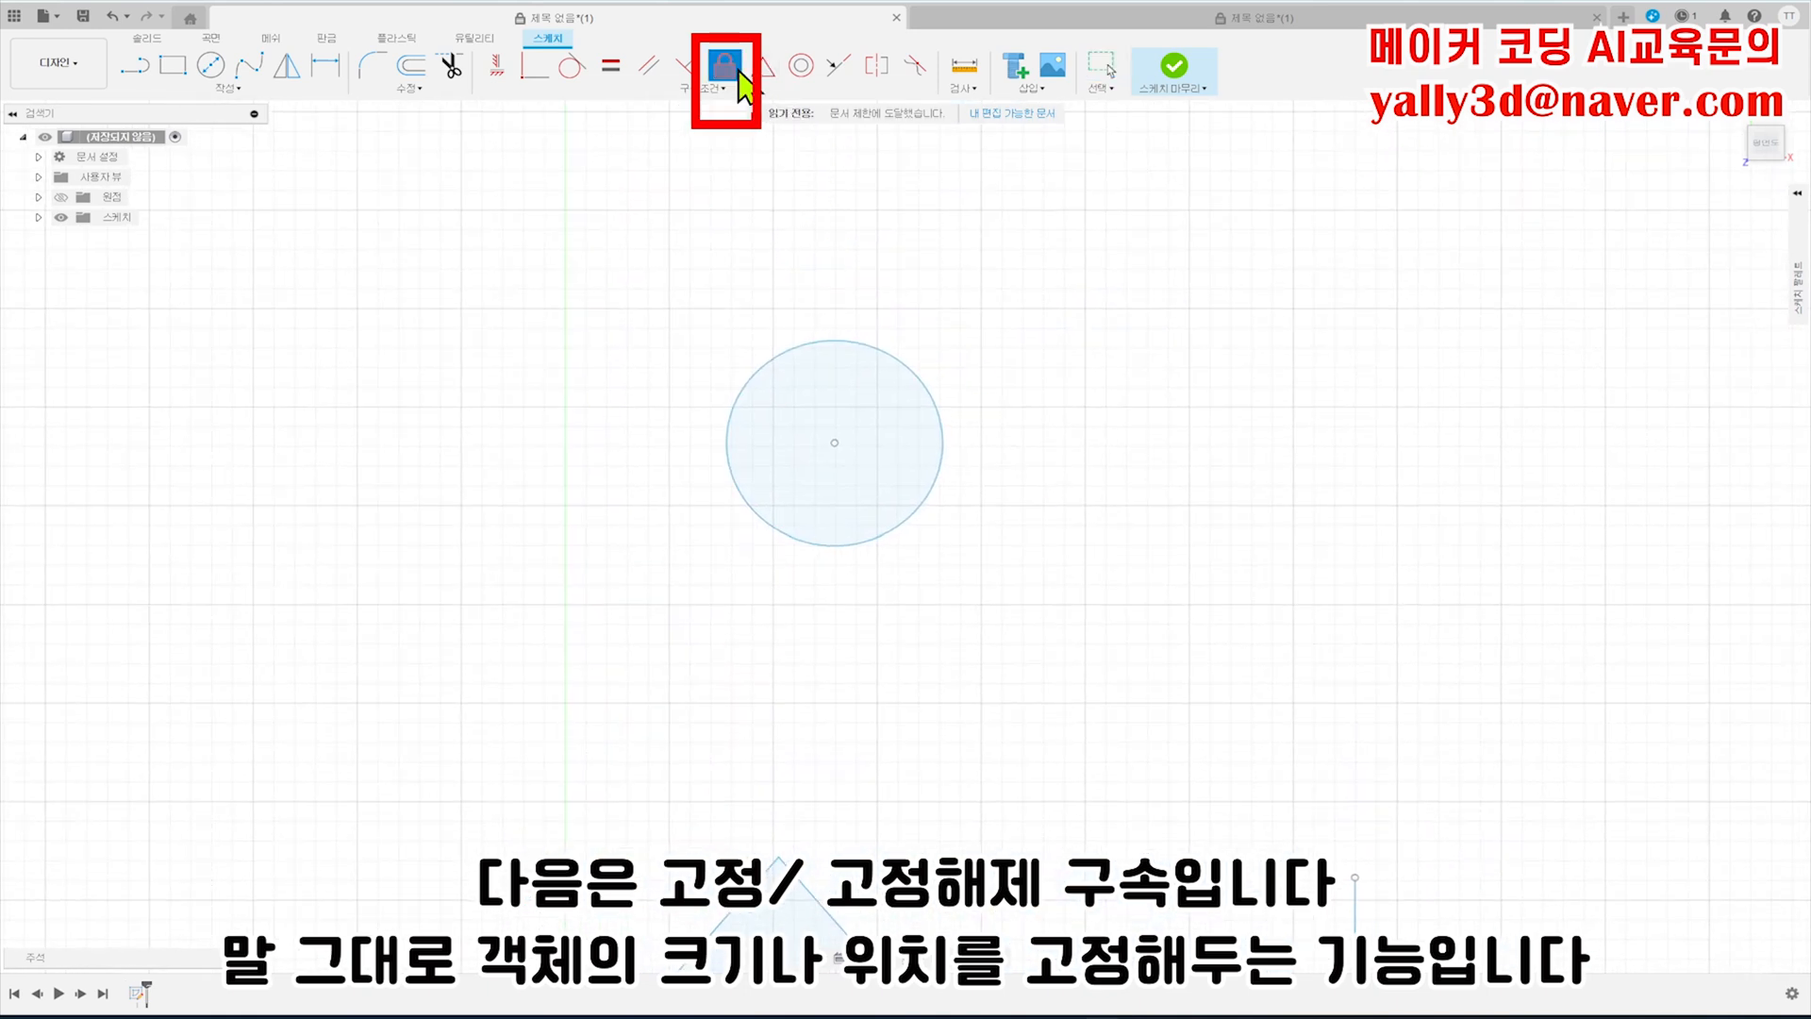
{"action": "left_click", "coordinate": [908, 368]}
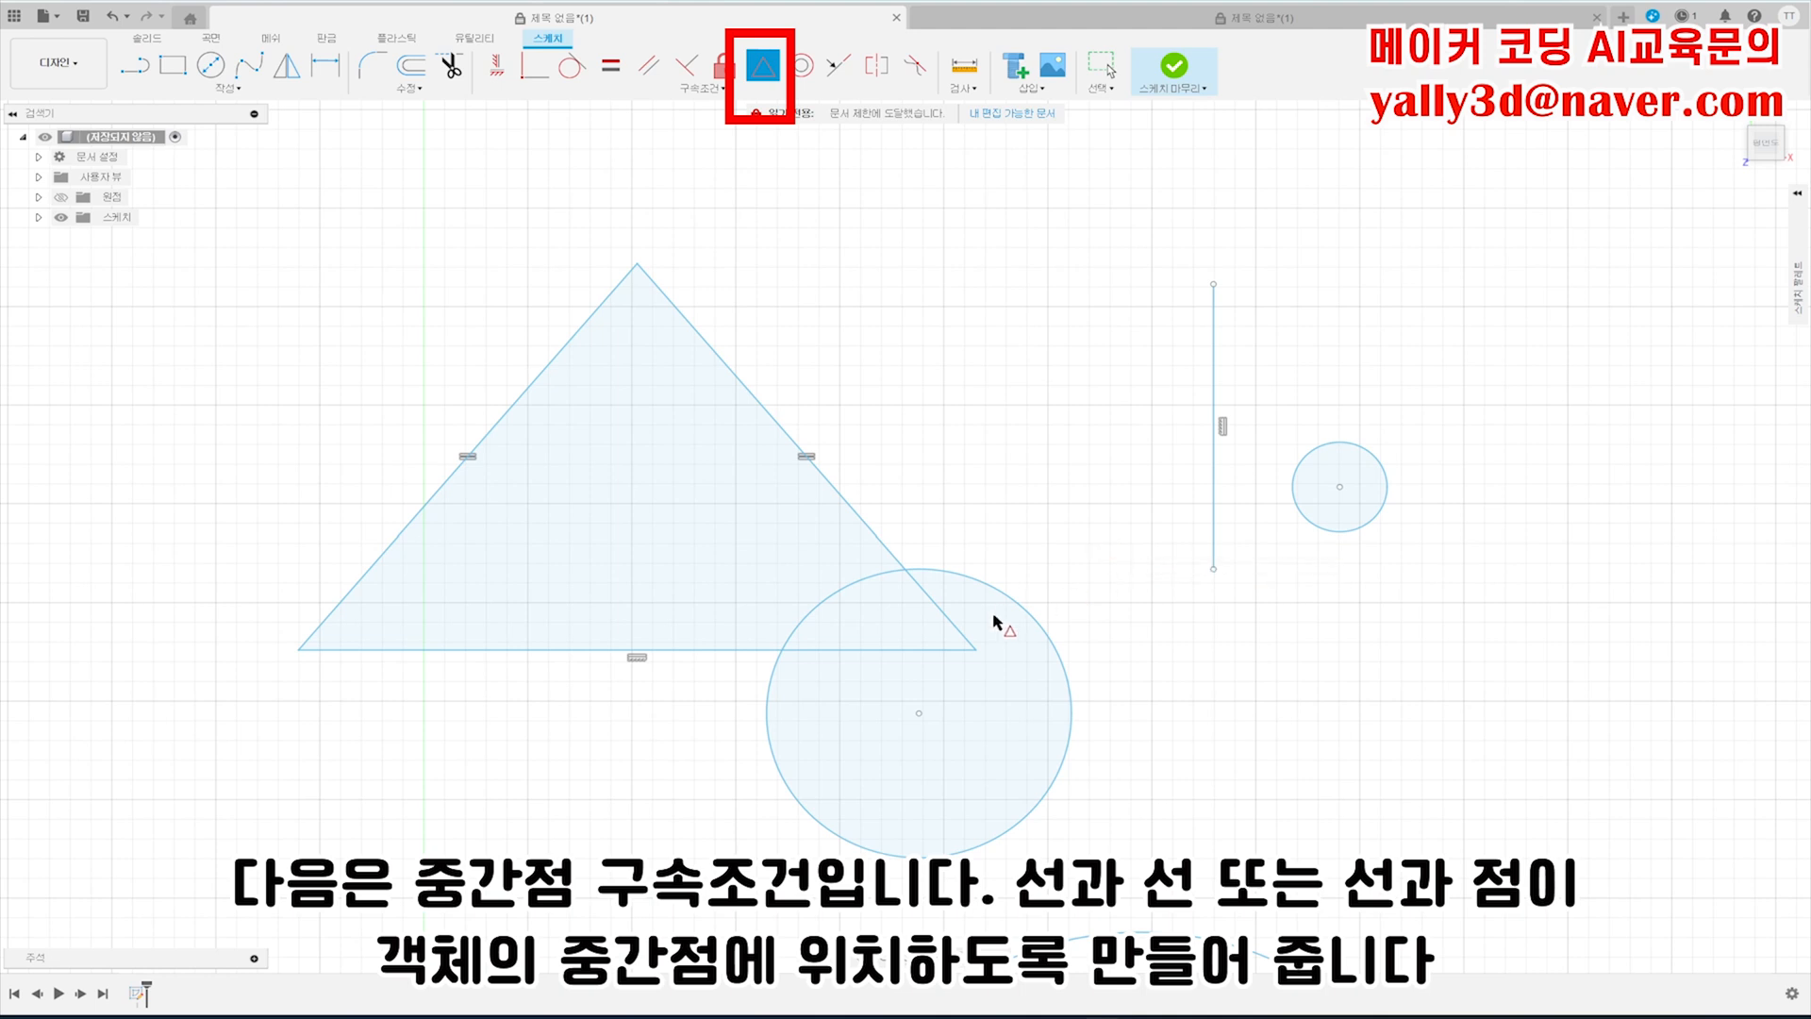
- Apply Midpoint constraints to put the large circle's centre on the triangle's base and the small circle's centre on the vertical line
{"action": "left_click", "coordinate": [704, 650]}
{"action": "left_click", "coordinate": [919, 713]}
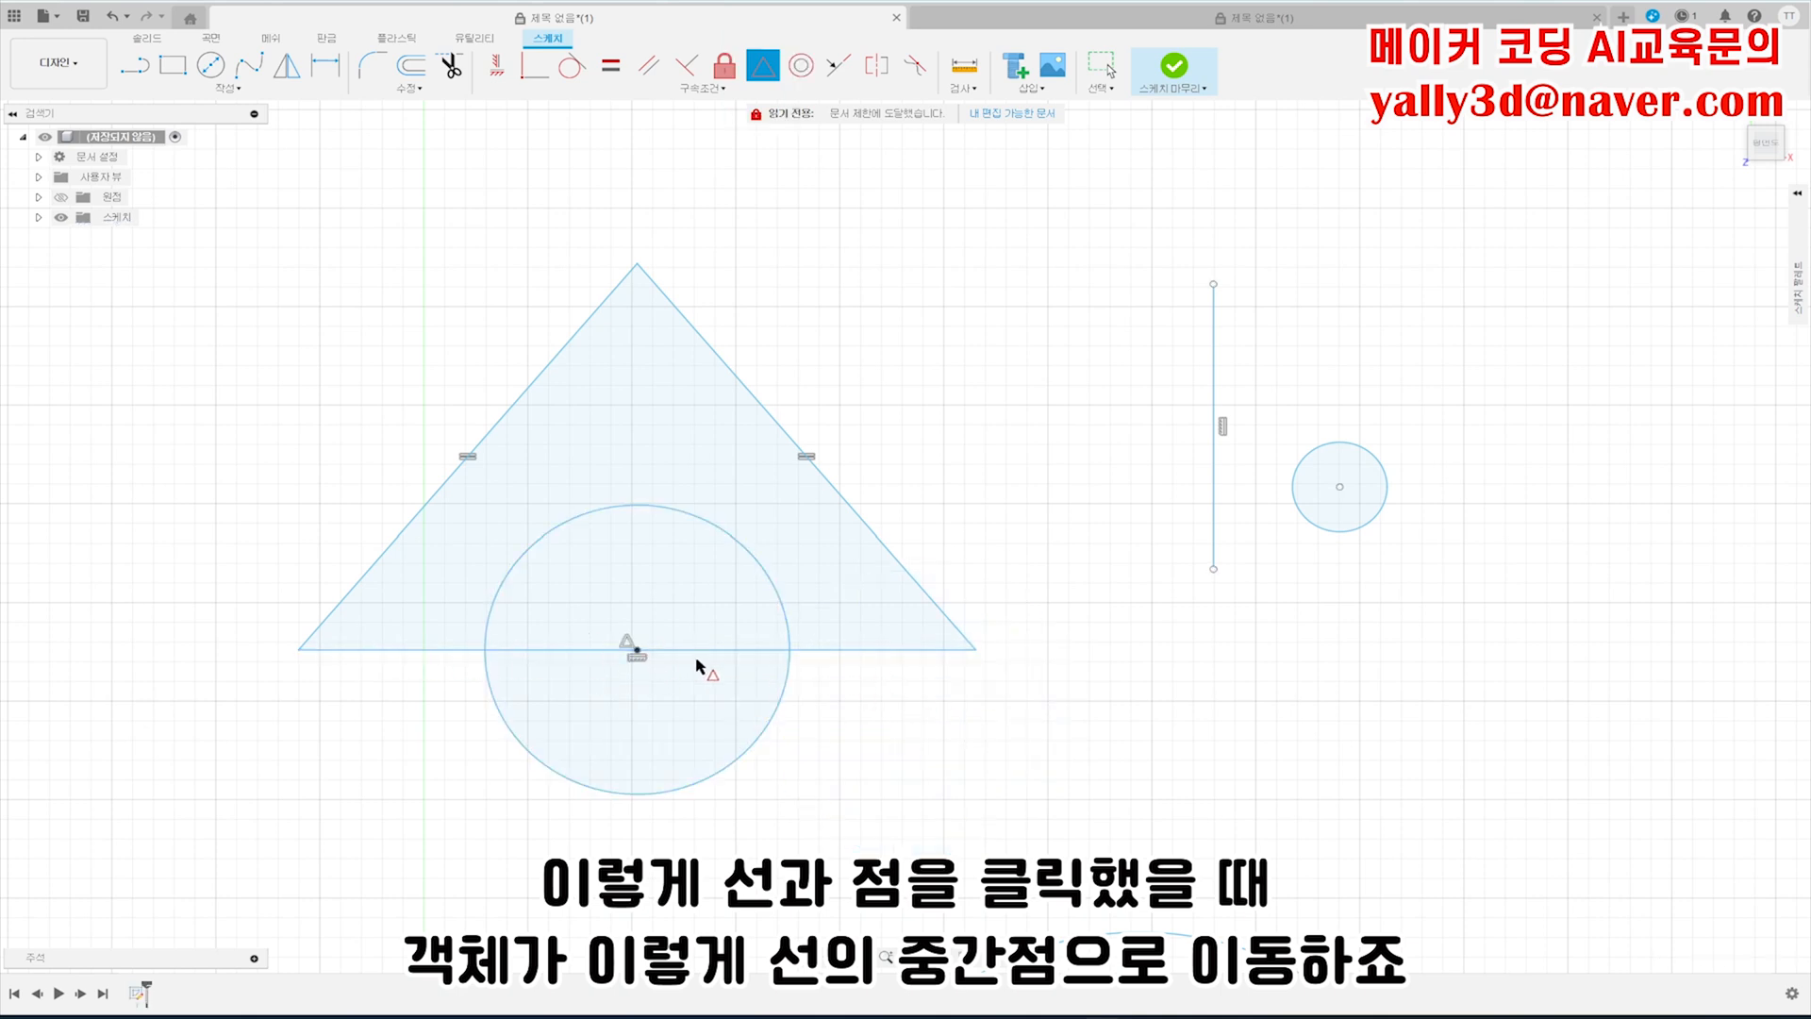
{"action": "left_click", "coordinate": [1214, 509]}
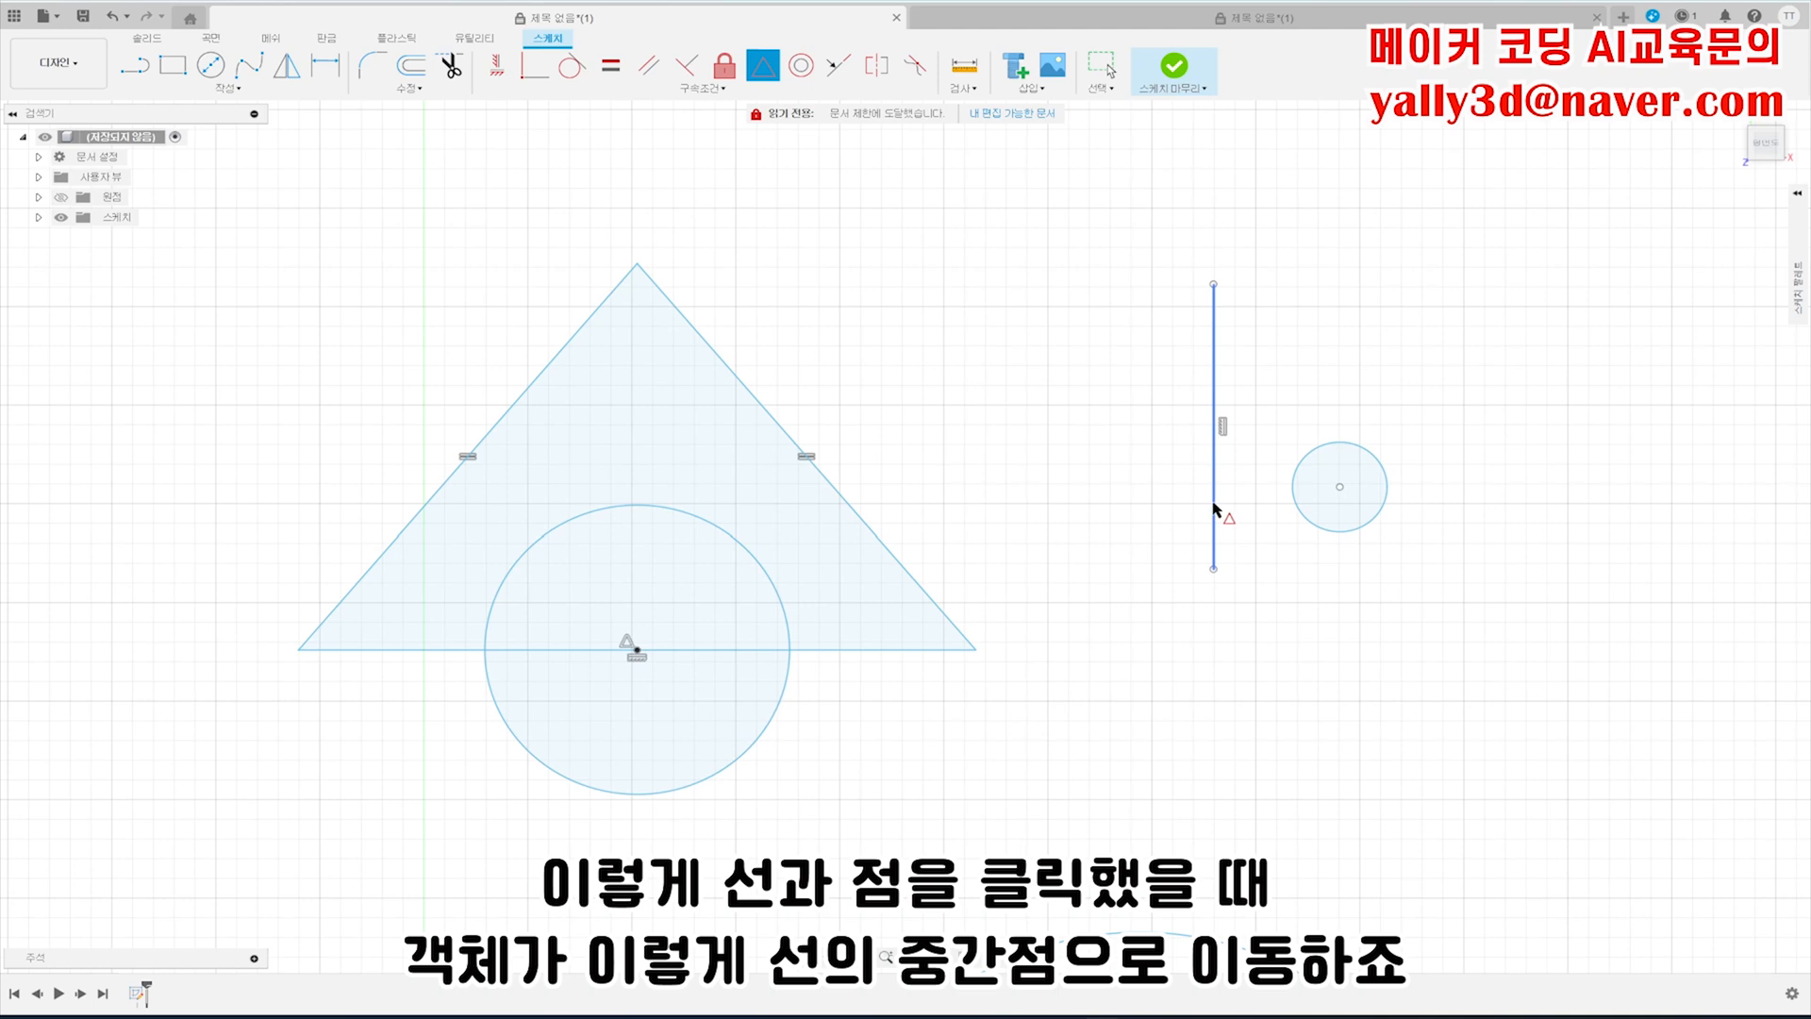
{"action": "left_click", "coordinate": [1350, 489]}
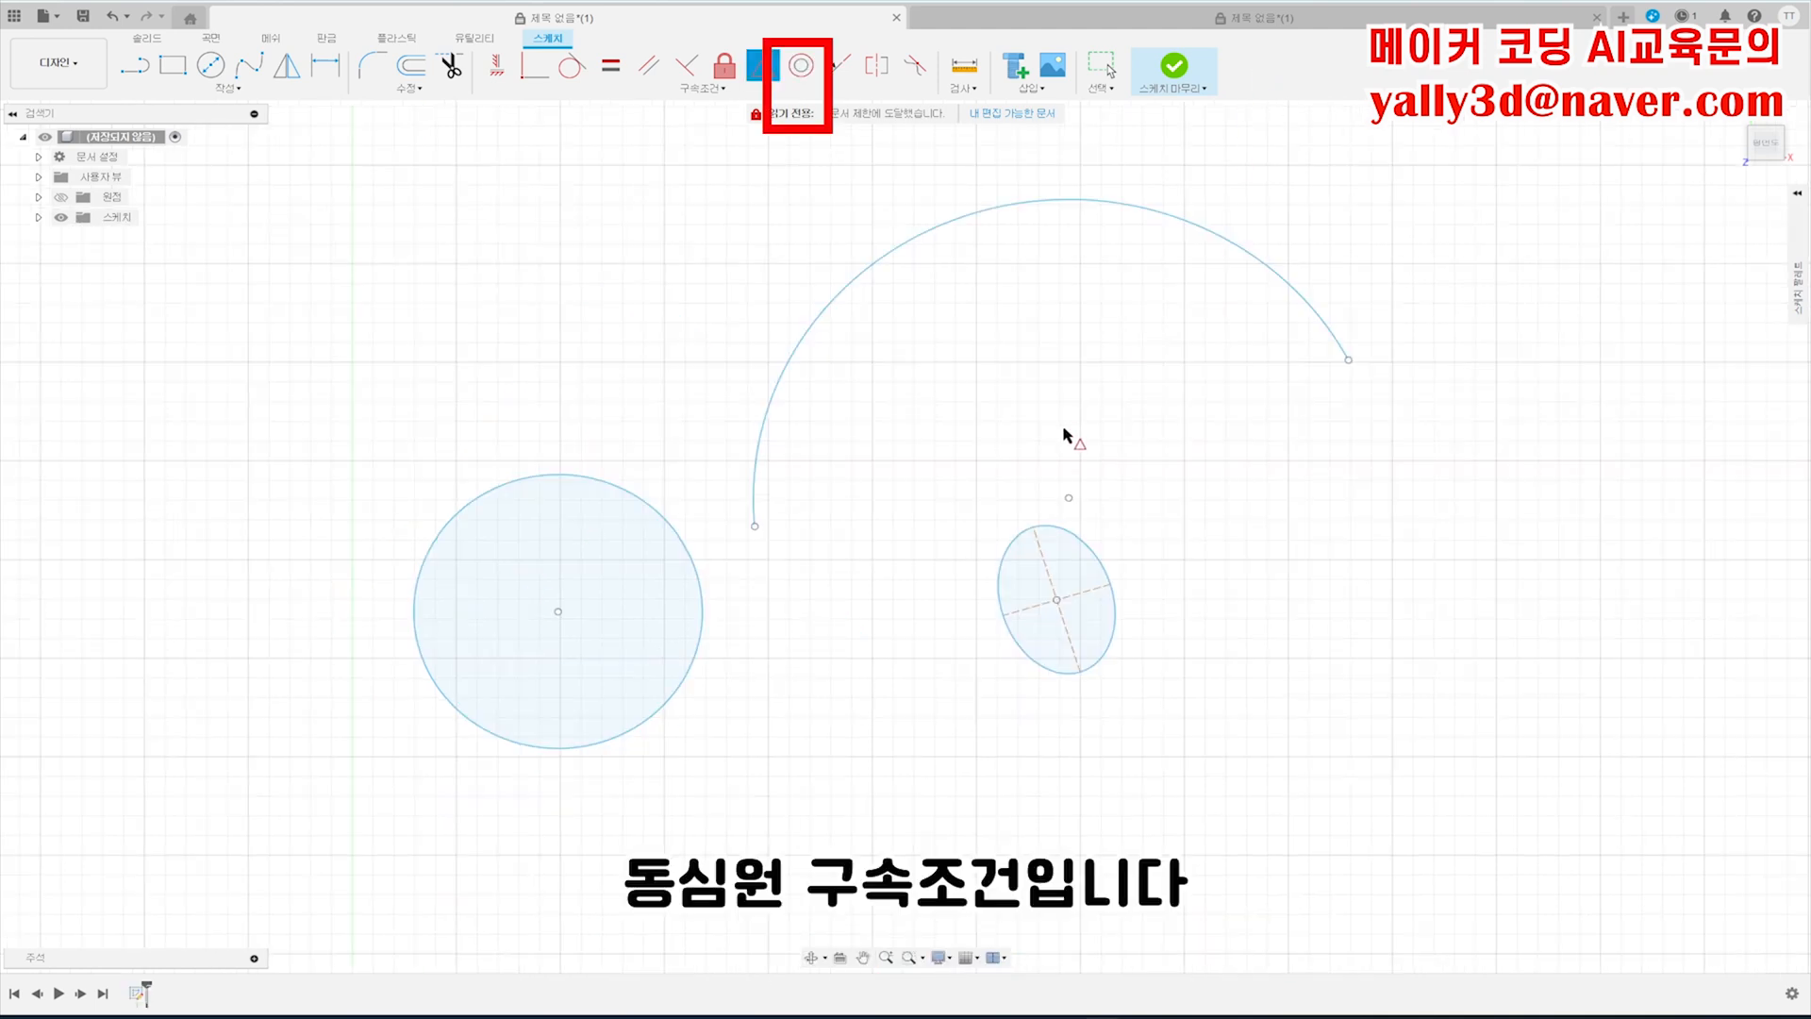
- Apply Concentric constraints so the circle and the large arc share the ellipse's centre
{"action": "left_click", "coordinate": [805, 66]}
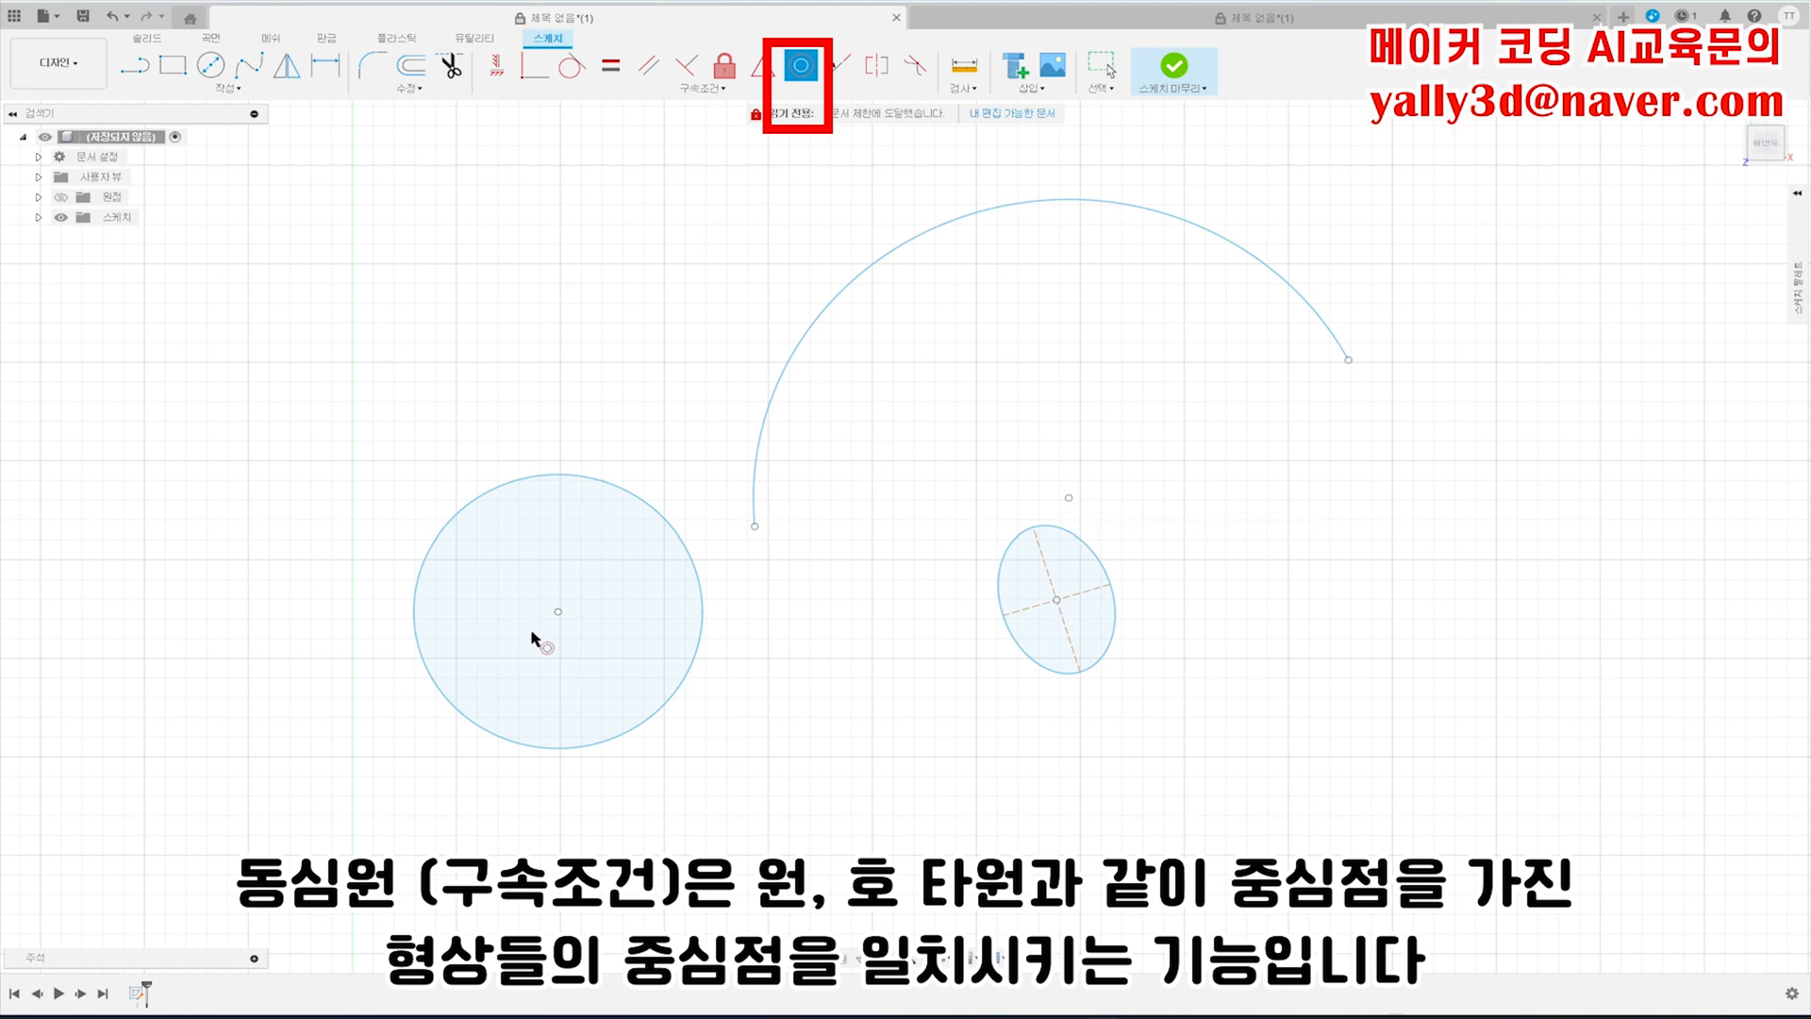
{"action": "left_click", "coordinate": [1111, 593]}
{"action": "left_click", "coordinate": [658, 521]}
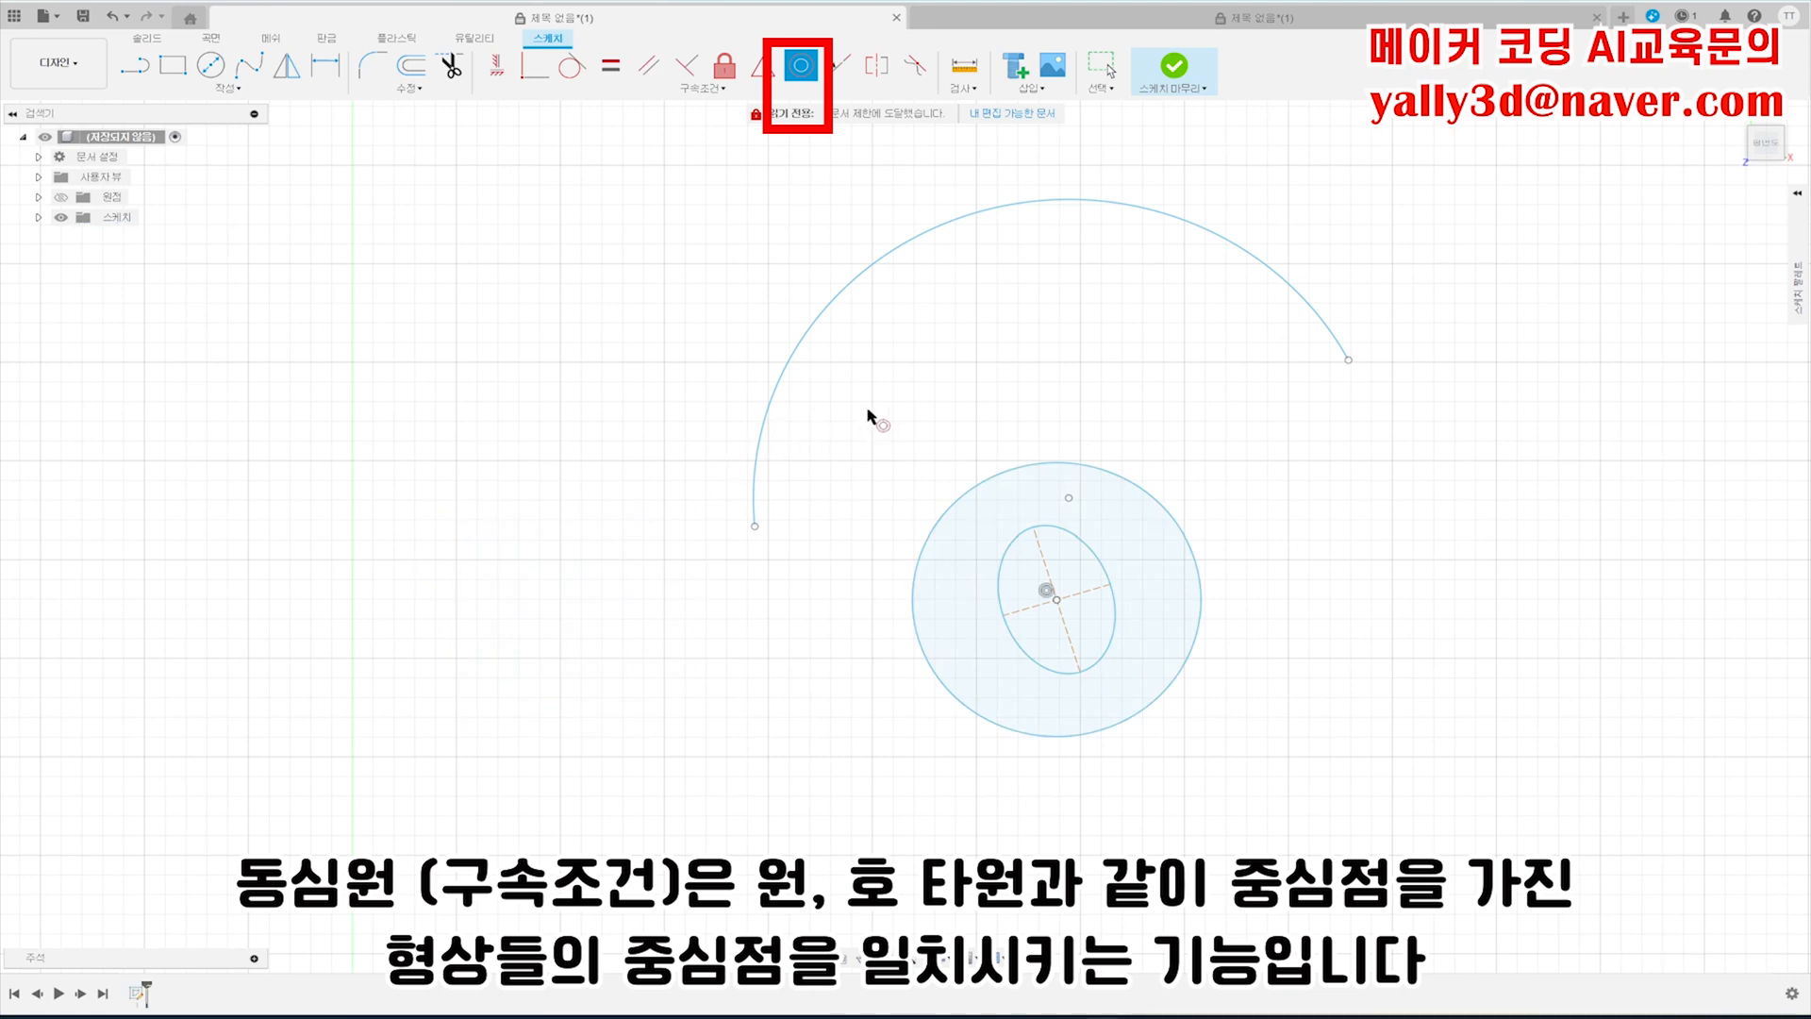
{"action": "left_click", "coordinate": [772, 411]}
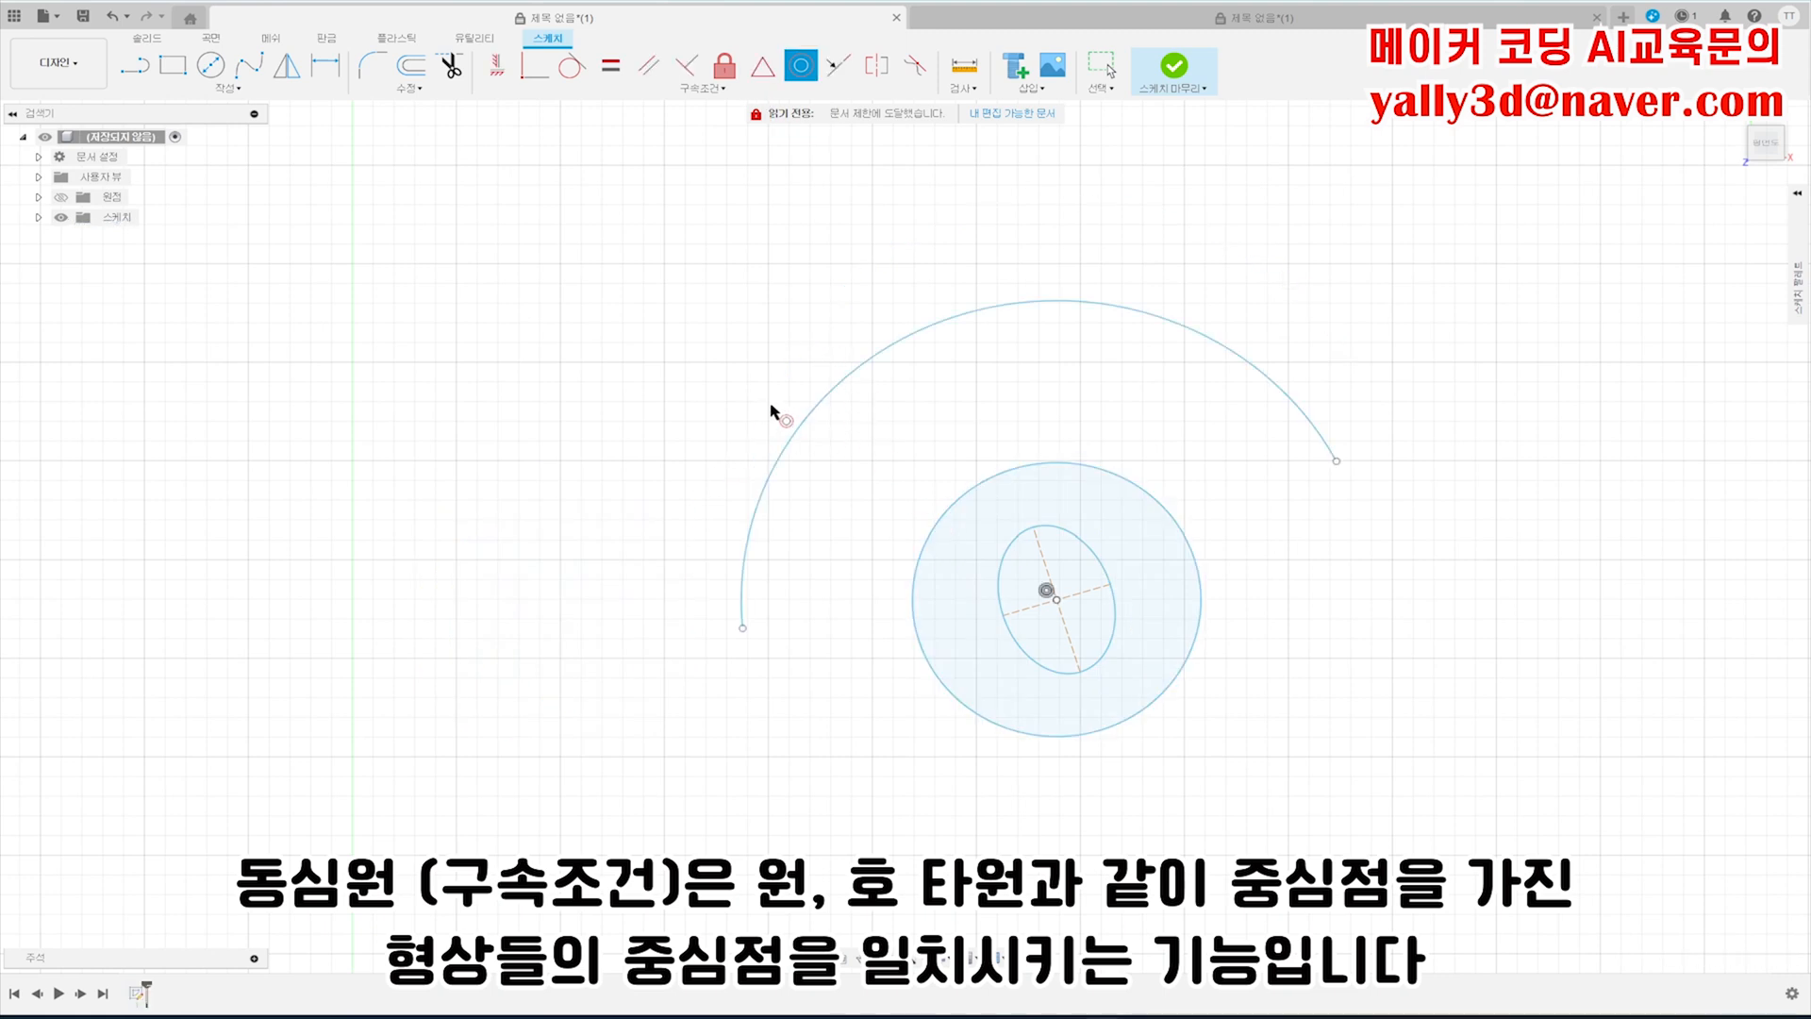
{"action": "key", "text": "Escape"}
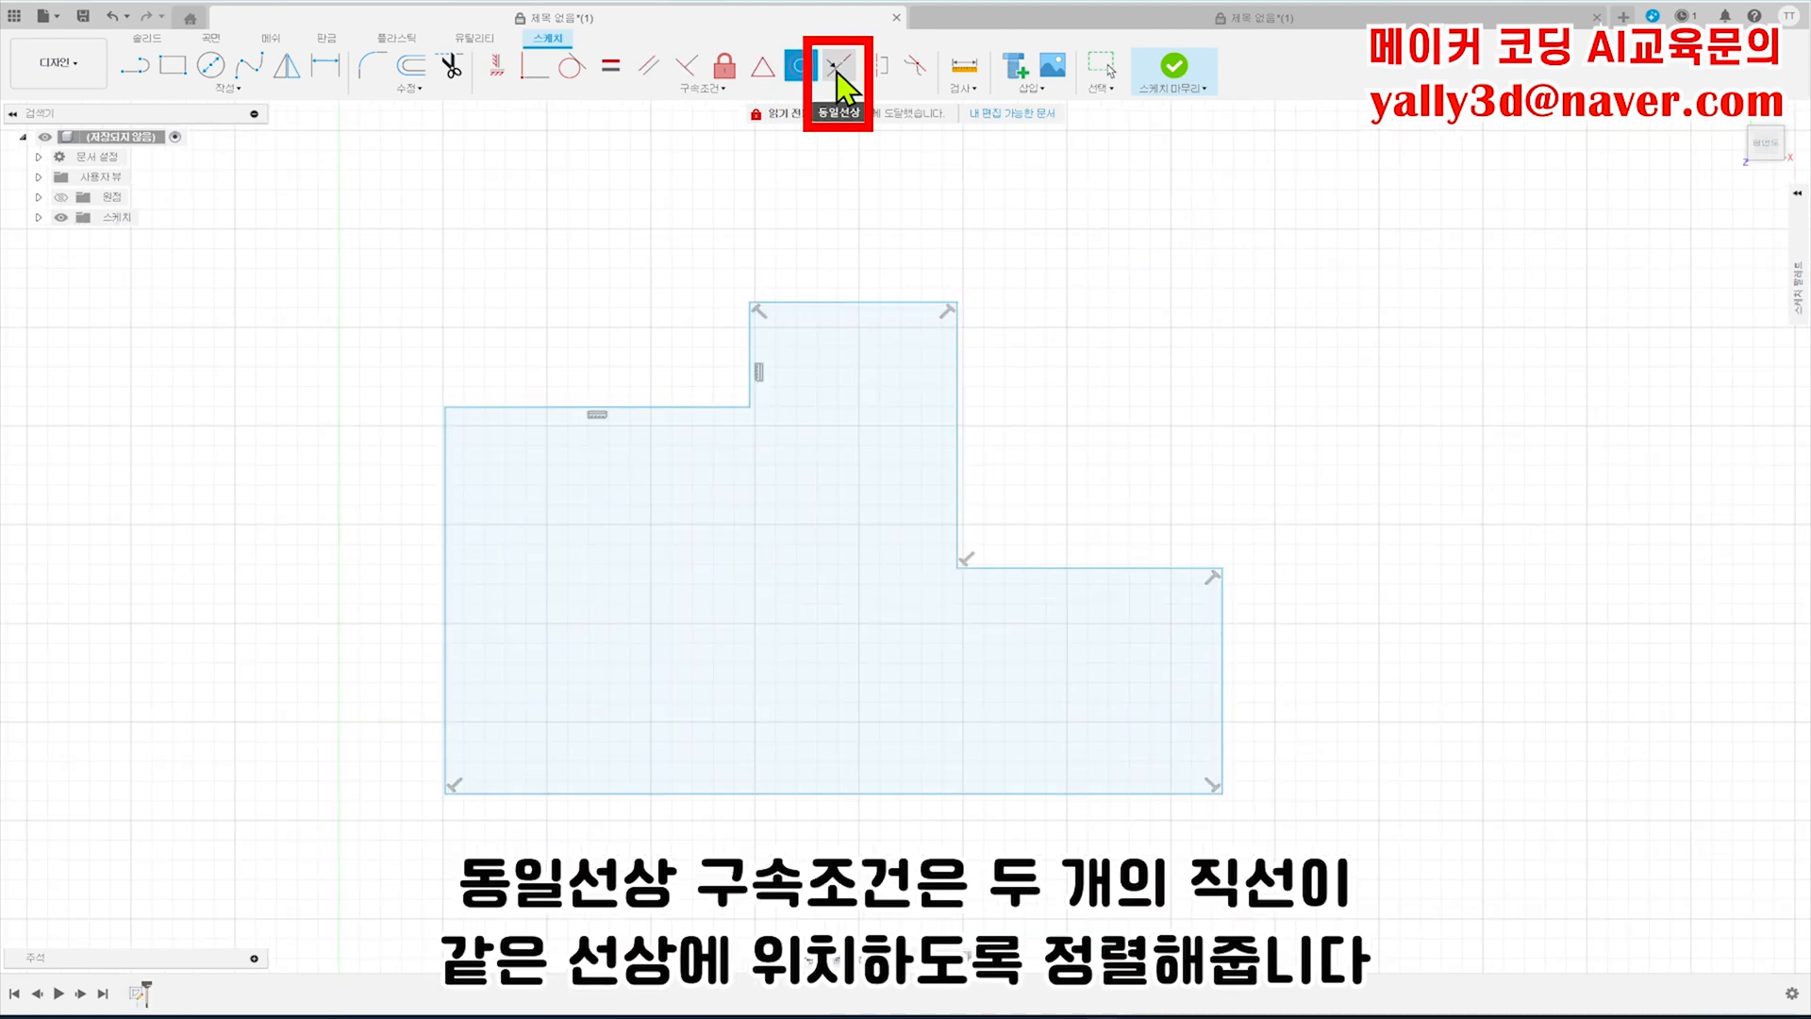
- Make the stepped profile's upper-left horizontal edge and its lower right-hand horizontal edge collinear
{"action": "left_click", "coordinate": [837, 76]}
{"action": "left_click", "coordinate": [681, 407]}
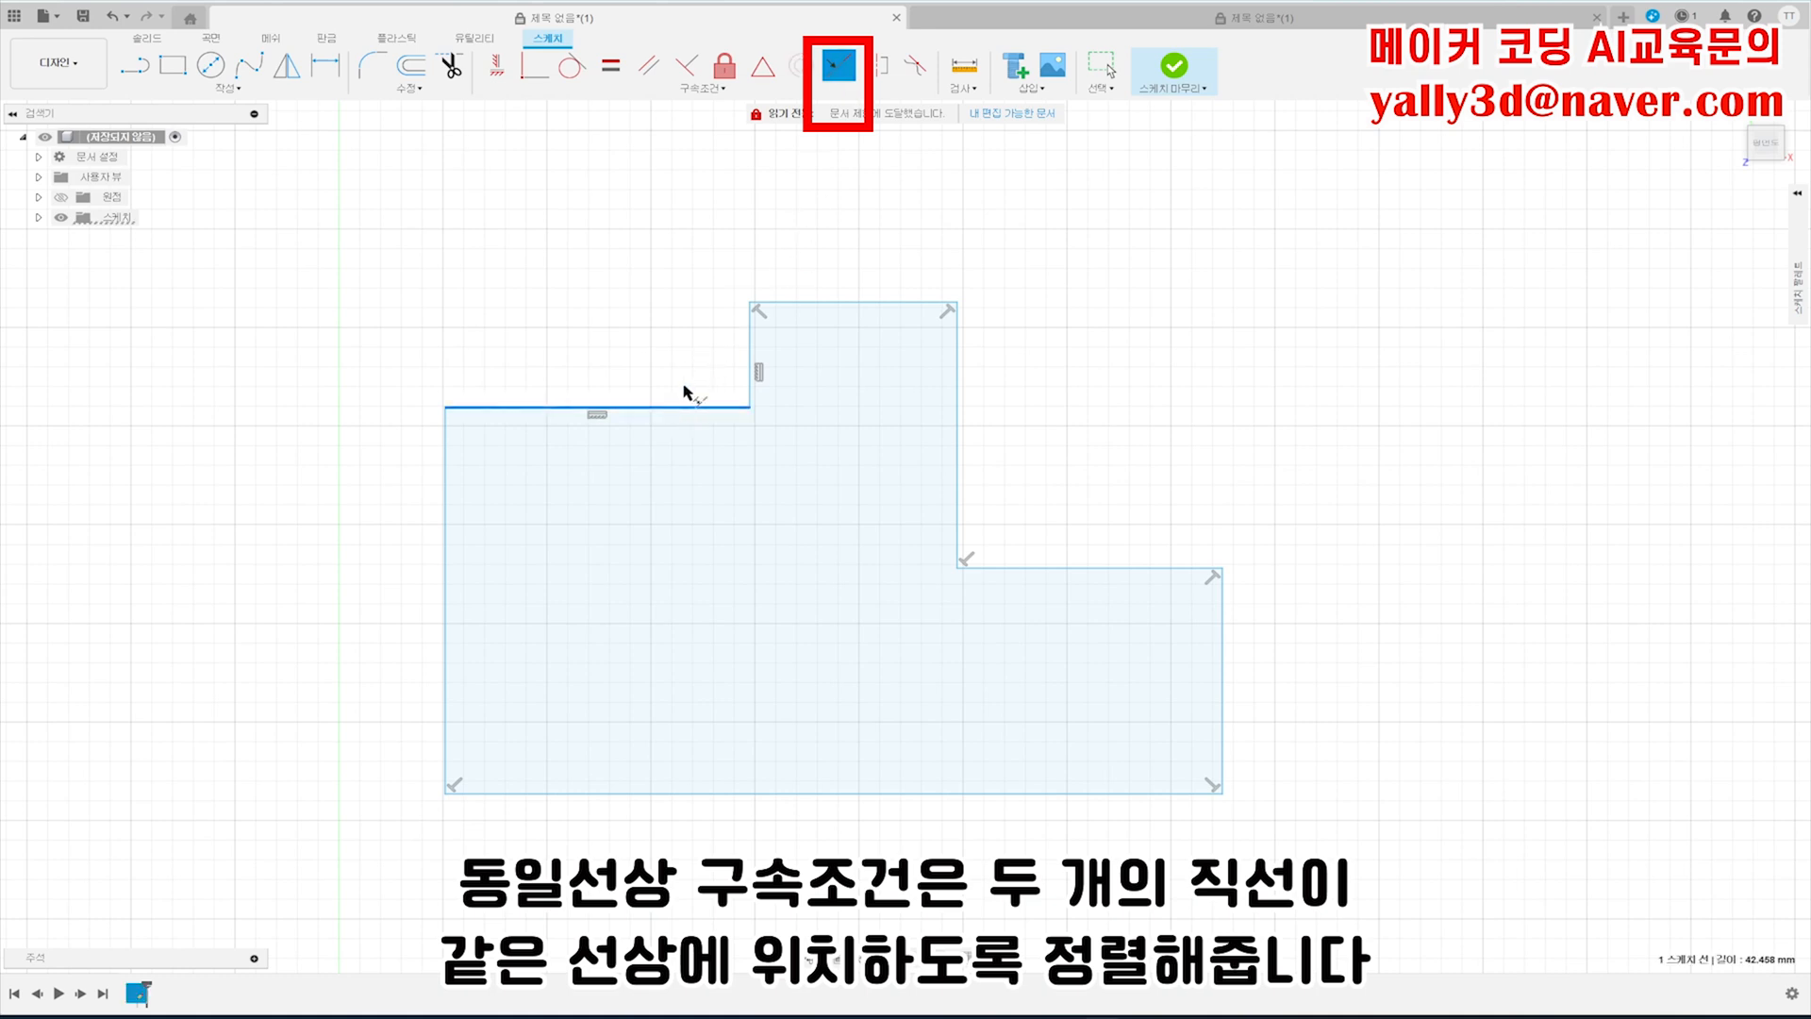
{"action": "left_click", "coordinate": [1114, 570]}
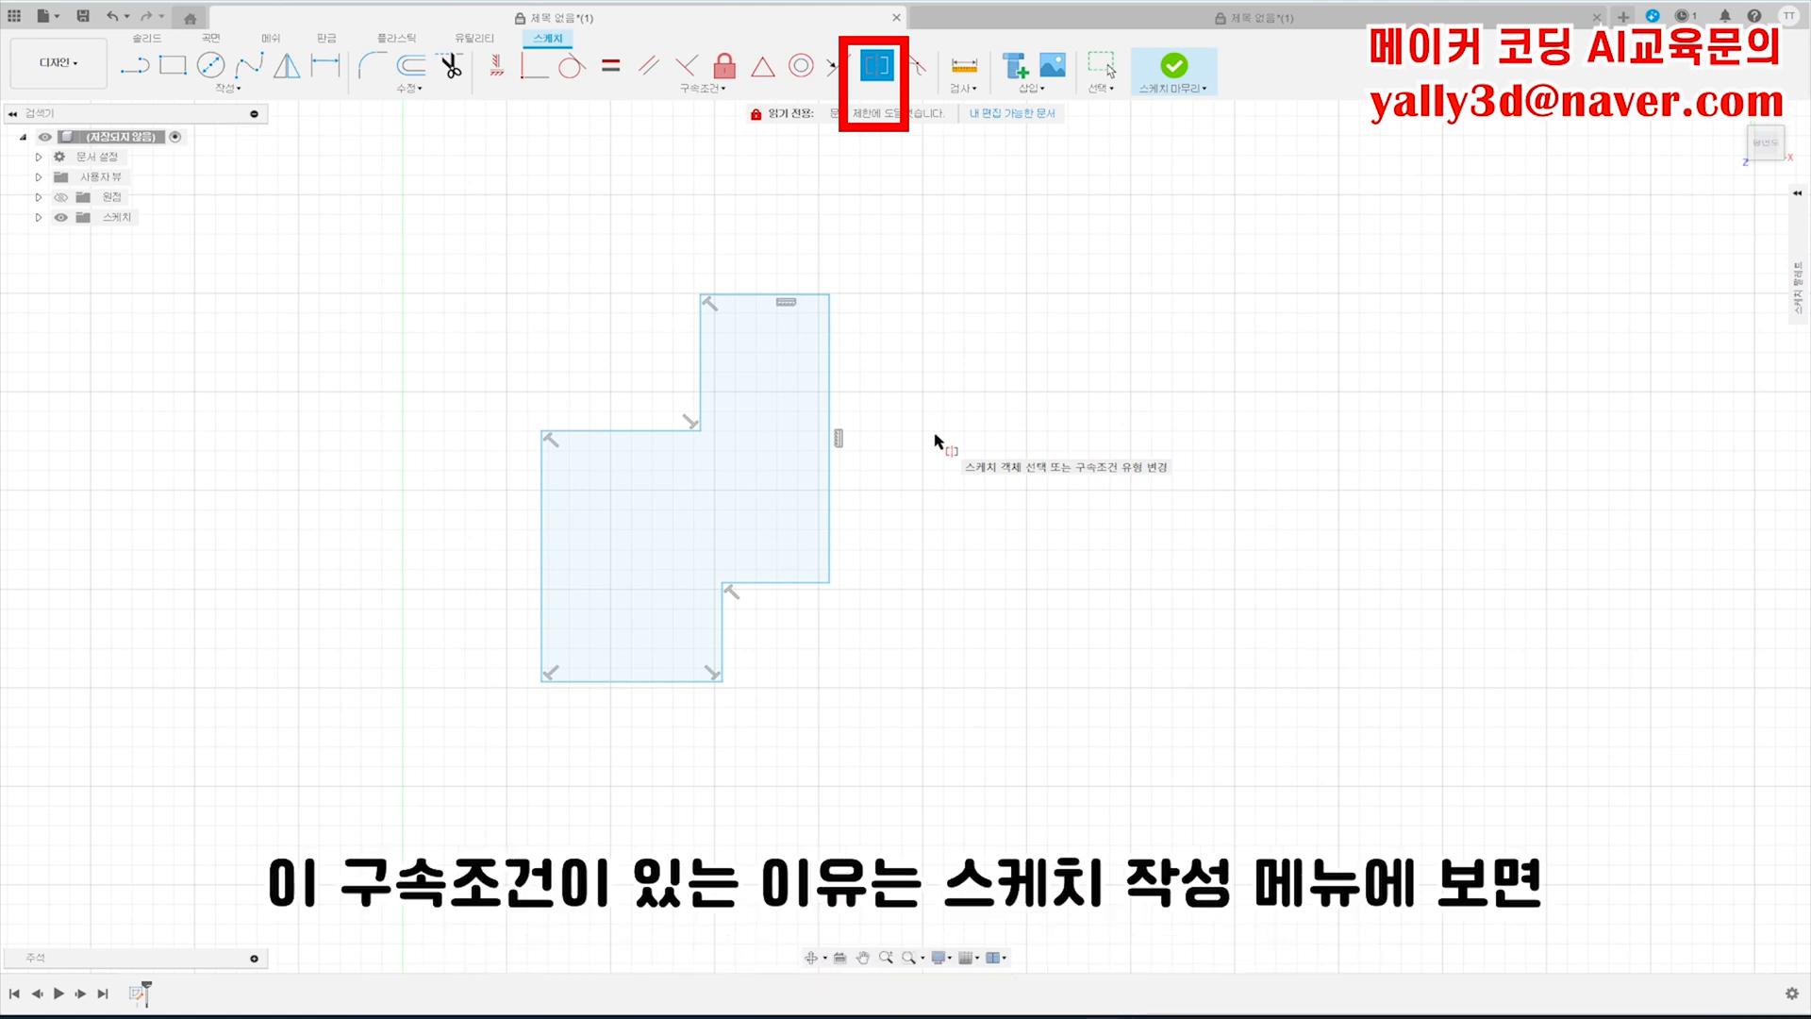
- Mirror the whole stepped profile about its long right vertical edge
{"action": "left_click", "coordinate": [285, 90]}
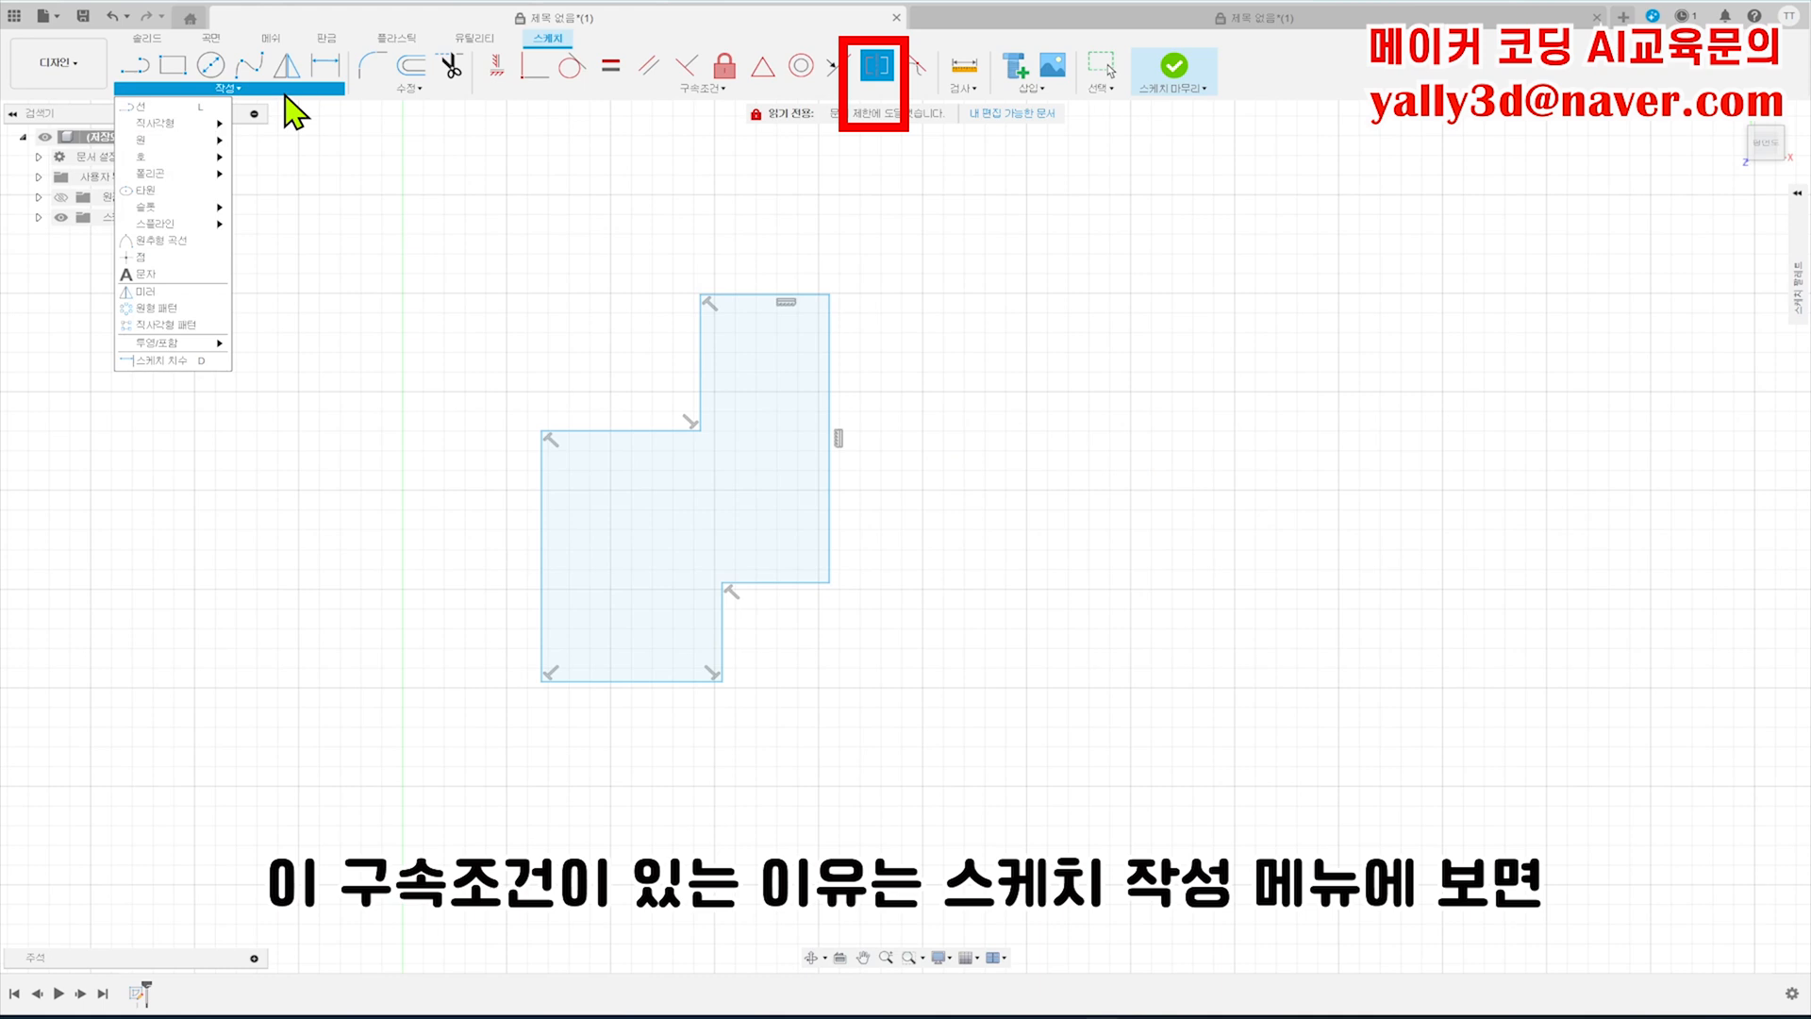
{"action": "left_click", "coordinate": [182, 300]}
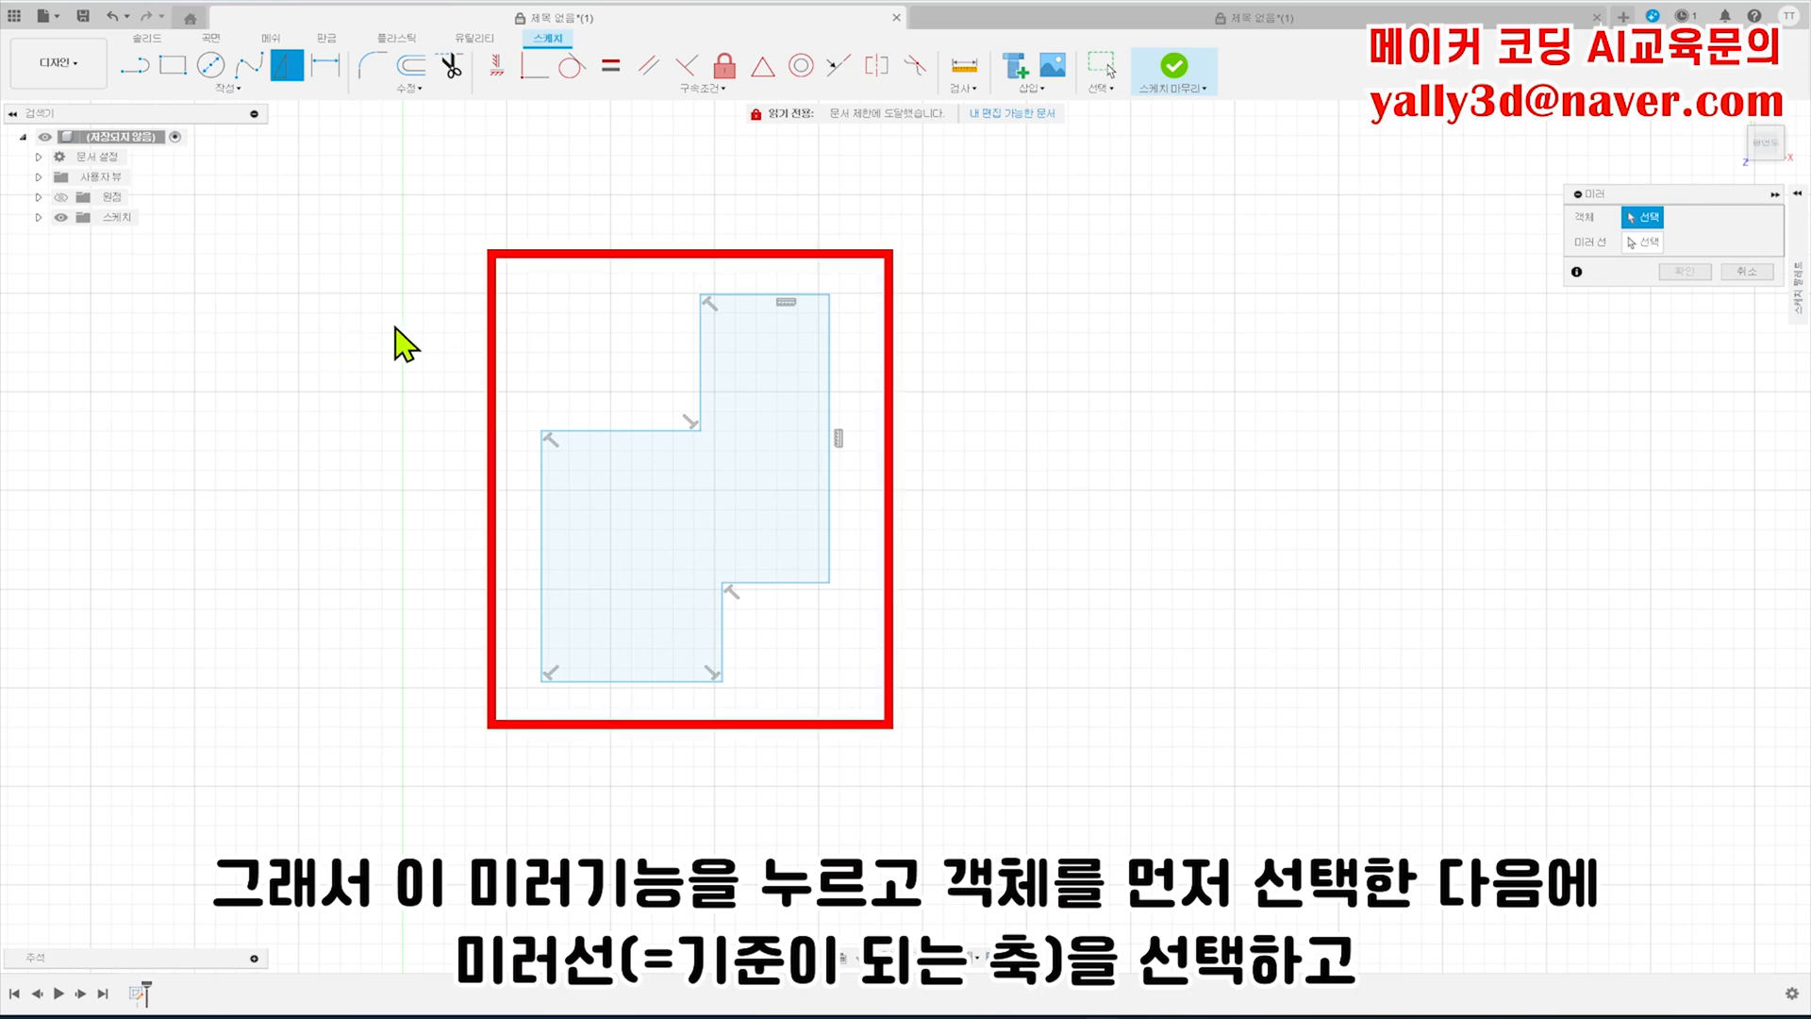
{"action": "mouse_move", "coordinate": [457, 210]}
{"action": "left_mouse_down"}
{"action": "mouse_move", "coordinate": [597, 485]}
{"action": "mouse_move", "coordinate": [896, 771]}
{"action": "left_mouse_up"}
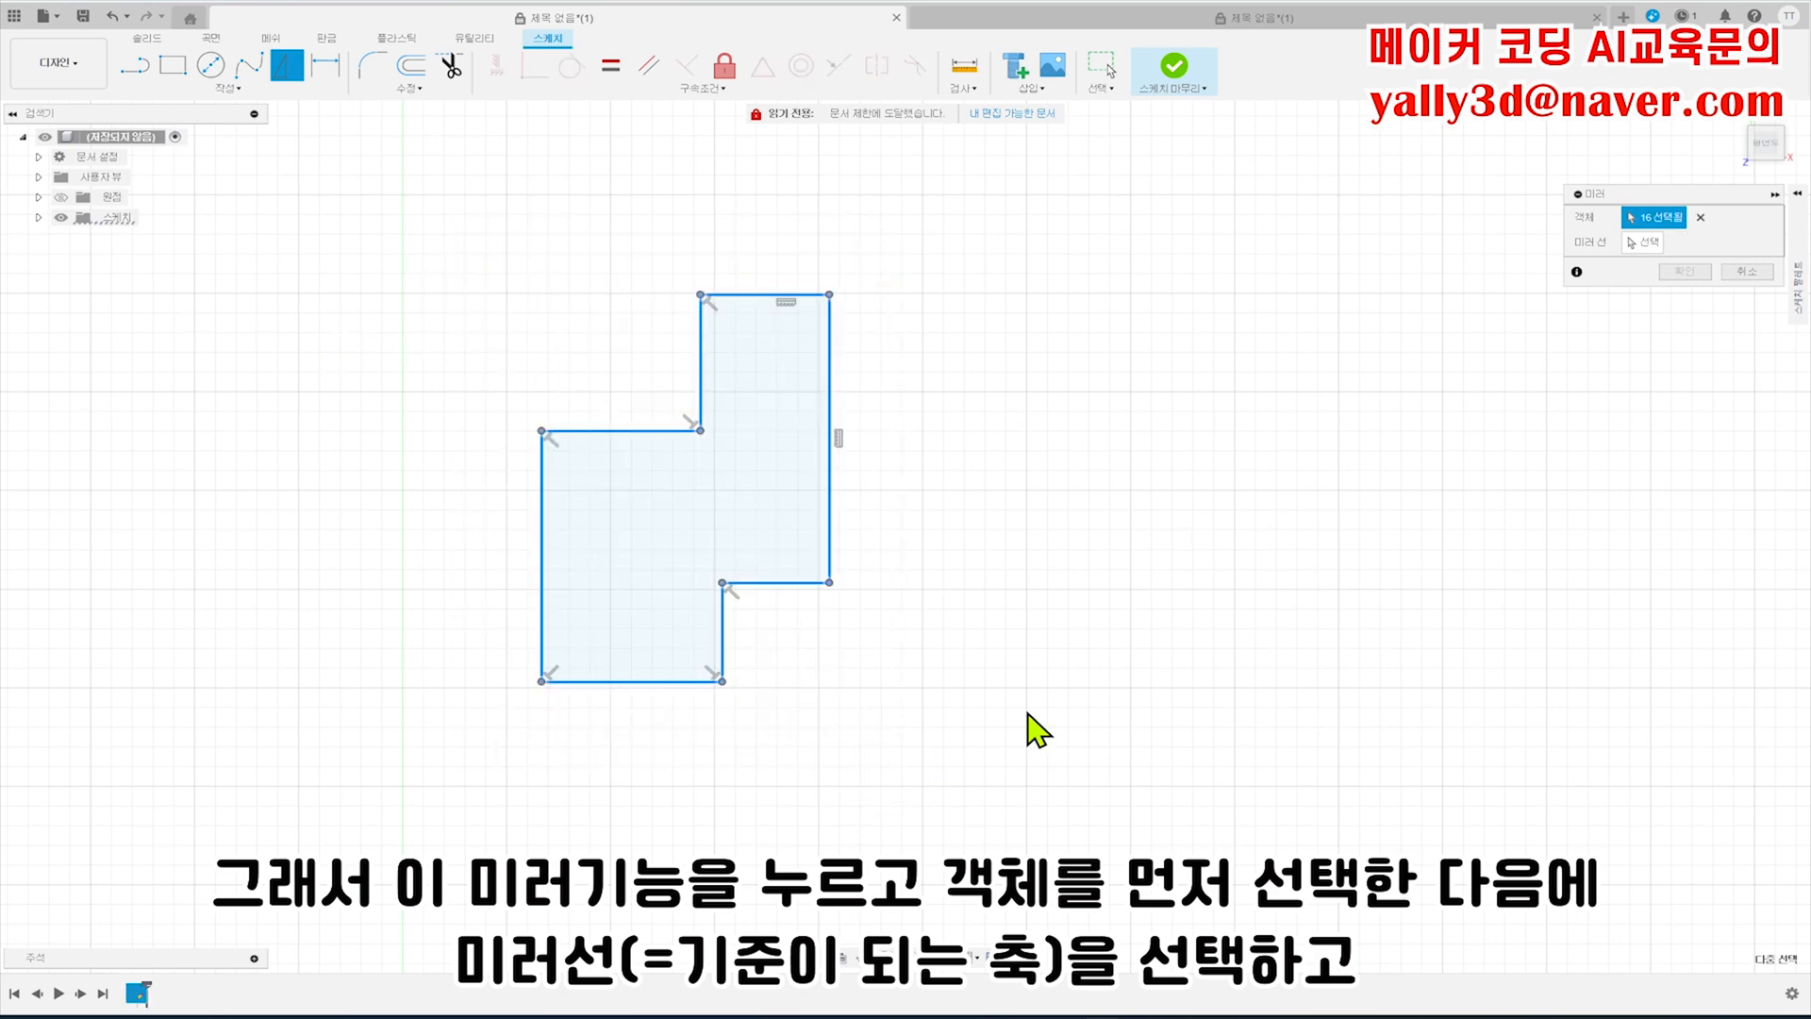
{"action": "left_click", "coordinate": [1648, 244]}
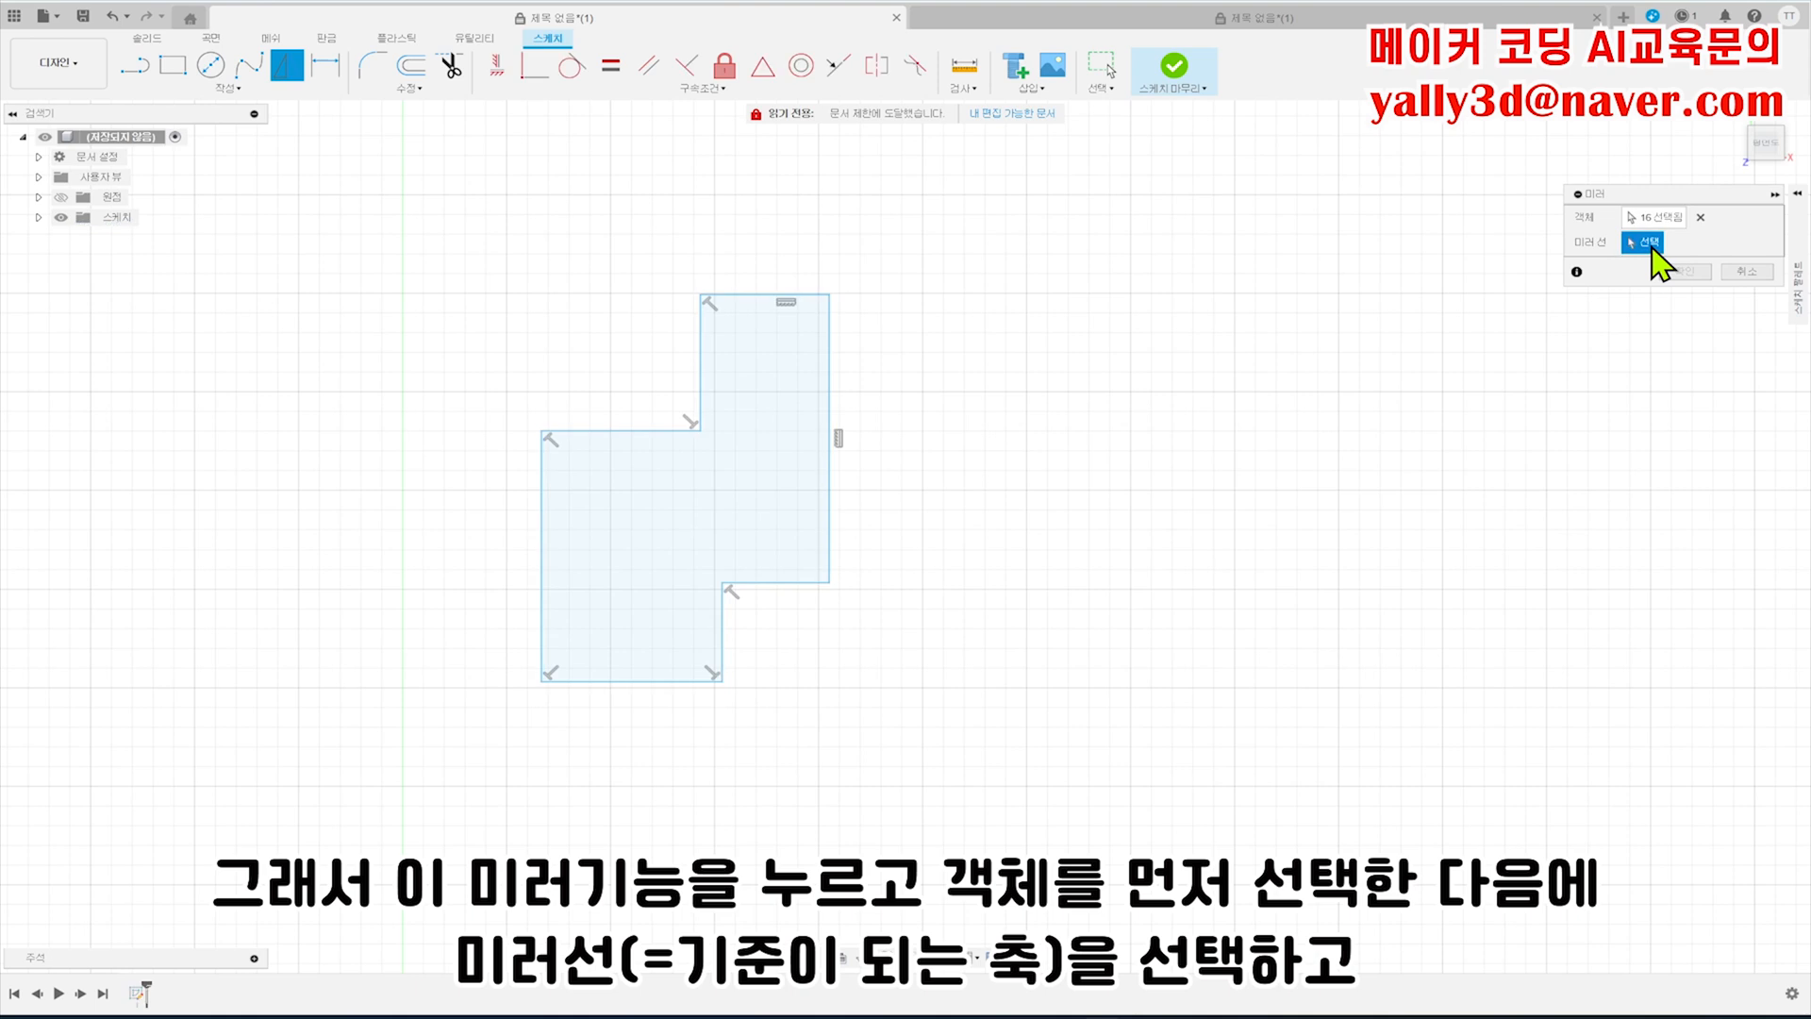
{"action": "left_click", "coordinate": [833, 412]}
{"action": "left_click", "coordinate": [1693, 274]}
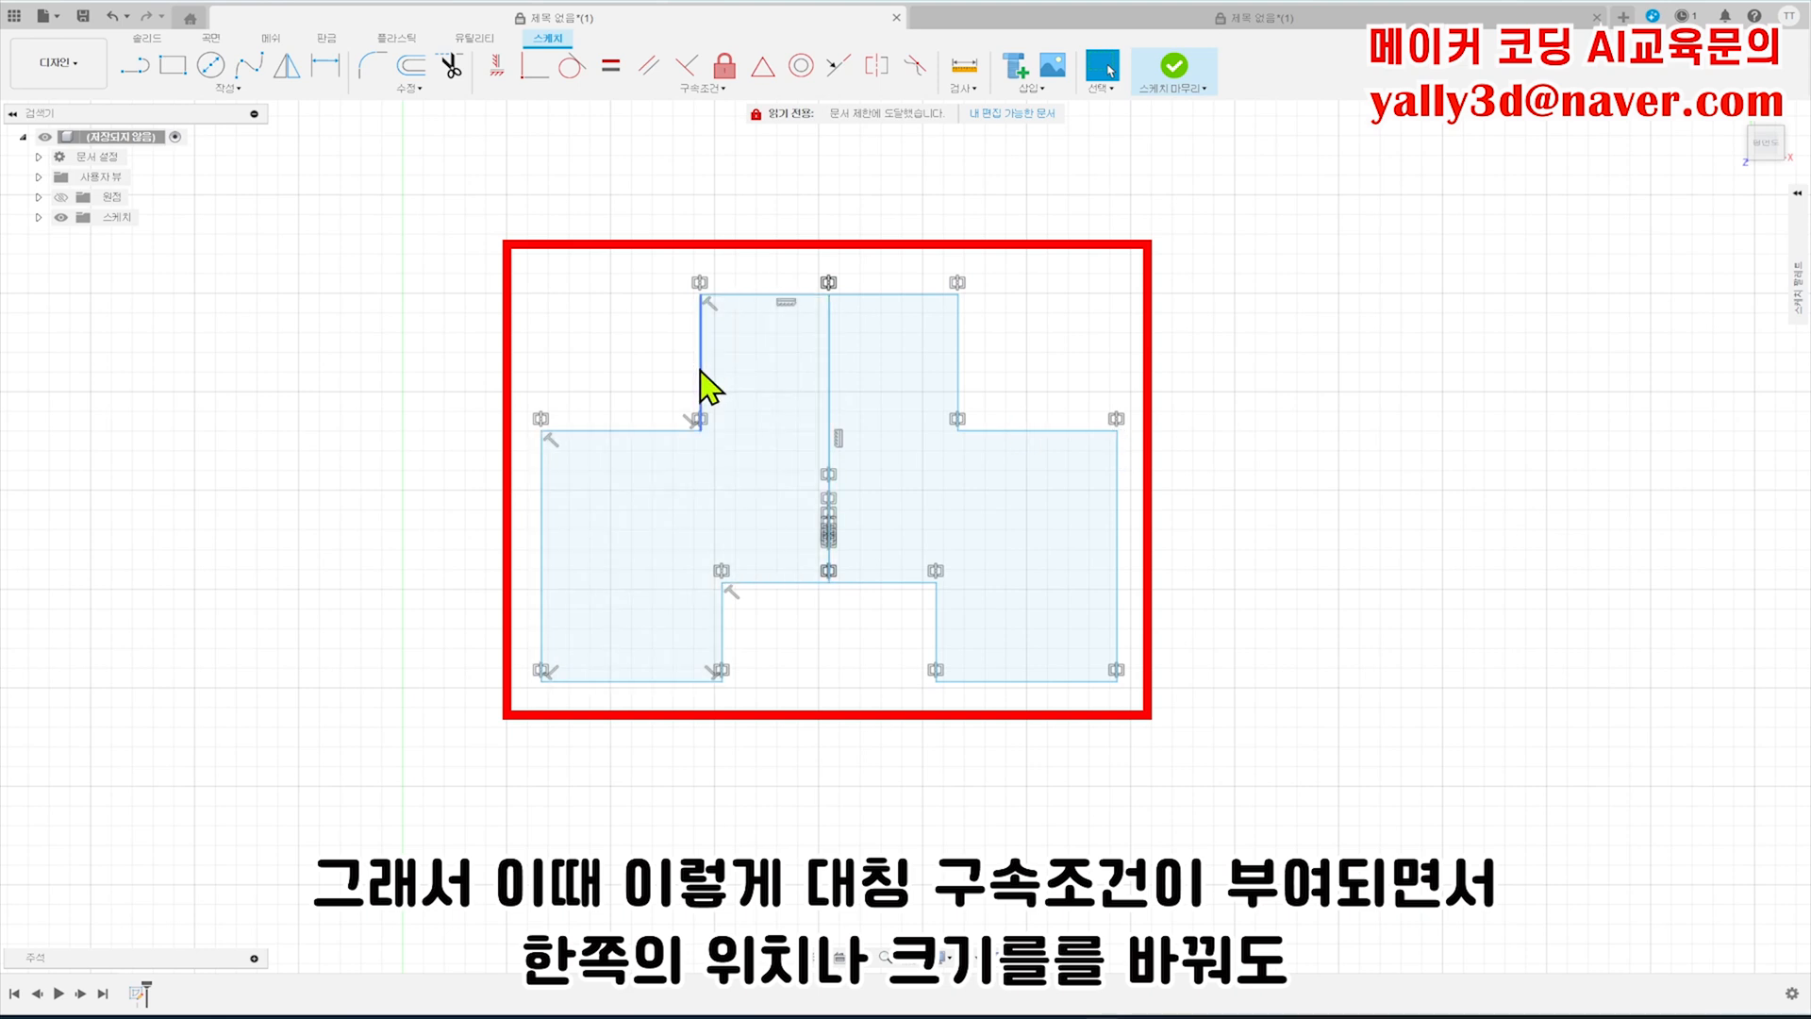
- Reshape the mirrored profile by moving the left half's upper vertical edge outward, its outer edge inward and its lower horizontal edges up
{"action": "mouse_move", "coordinate": [703, 388]}
{"action": "left_mouse_down"}
{"action": "mouse_move", "coordinate": [635, 396]}
{"action": "mouse_move", "coordinate": [713, 385]}
{"action": "mouse_move", "coordinate": [670, 400]}
{"action": "left_mouse_up"}
{"action": "mouse_move", "coordinate": [544, 525]}
{"action": "left_mouse_down"}
{"action": "mouse_move", "coordinate": [597, 525]}
{"action": "mouse_move", "coordinate": [566, 521]}
{"action": "left_mouse_up"}
{"action": "left_click_drag", "start_coordinate": [680, 677], "coordinate": [865, 518]}
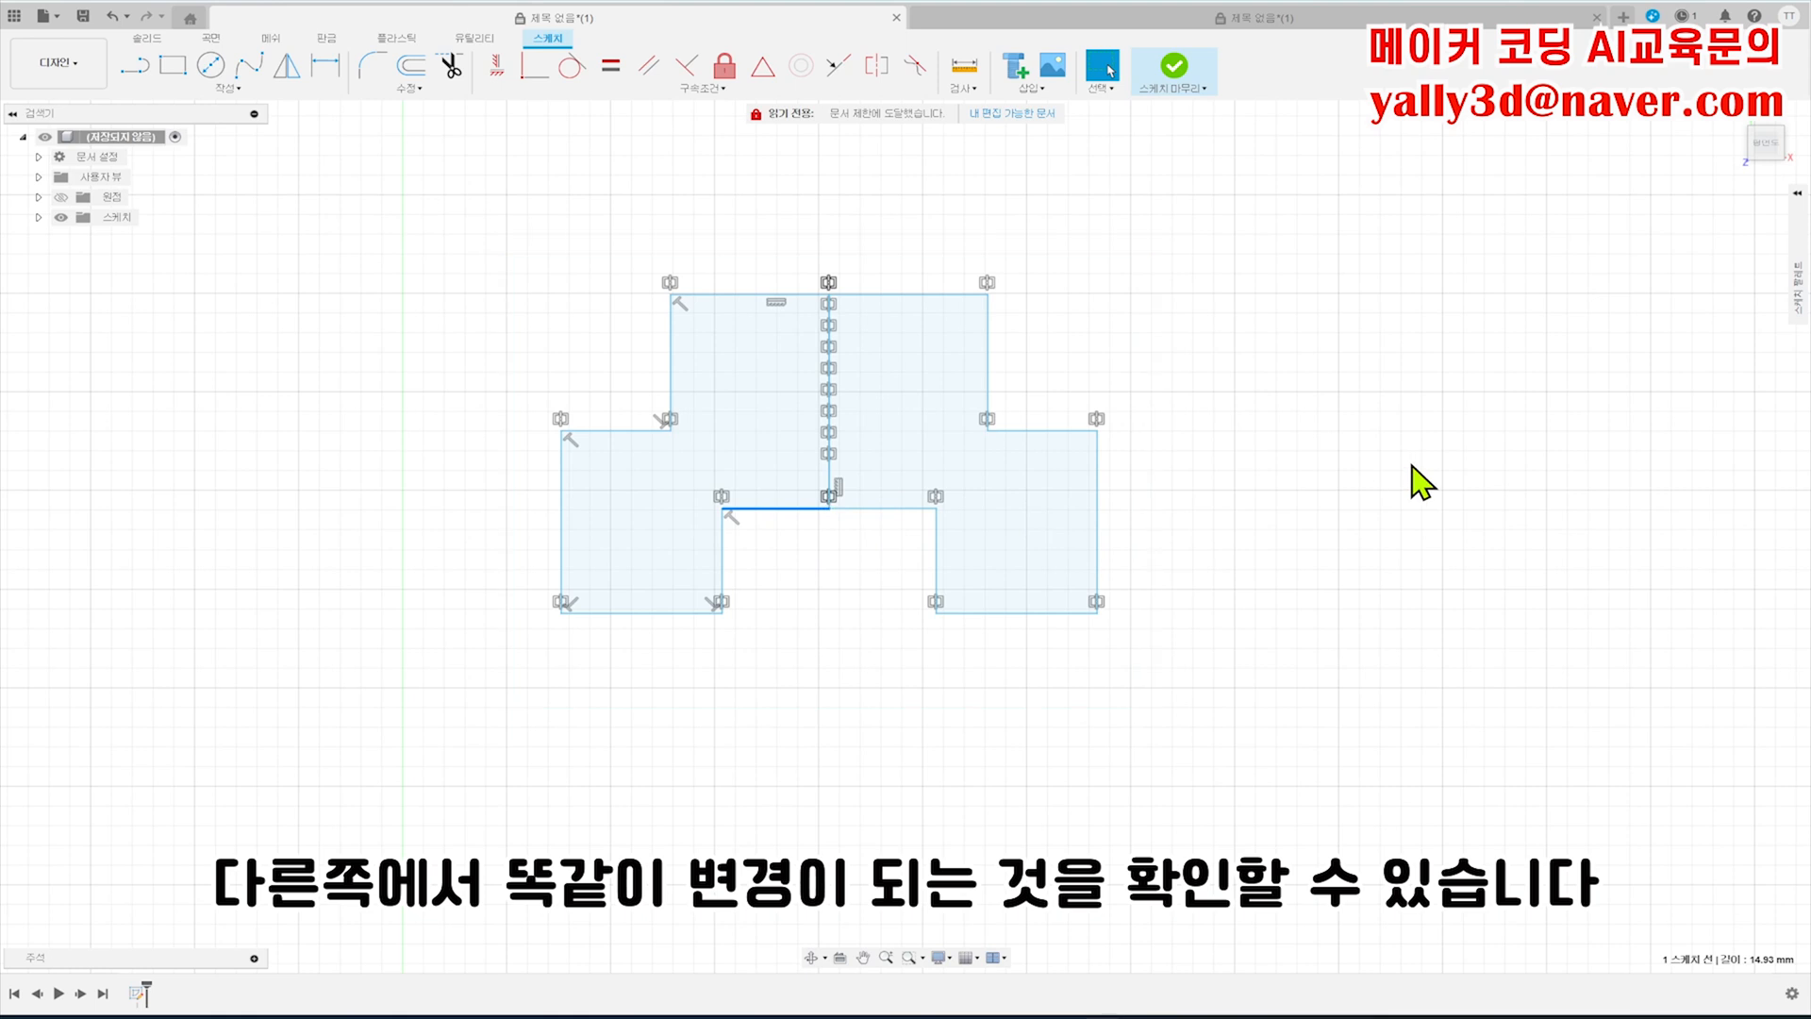
{"action": "left_click", "coordinate": [1032, 515]}
{"action": "left_click", "coordinate": [1272, 514]}
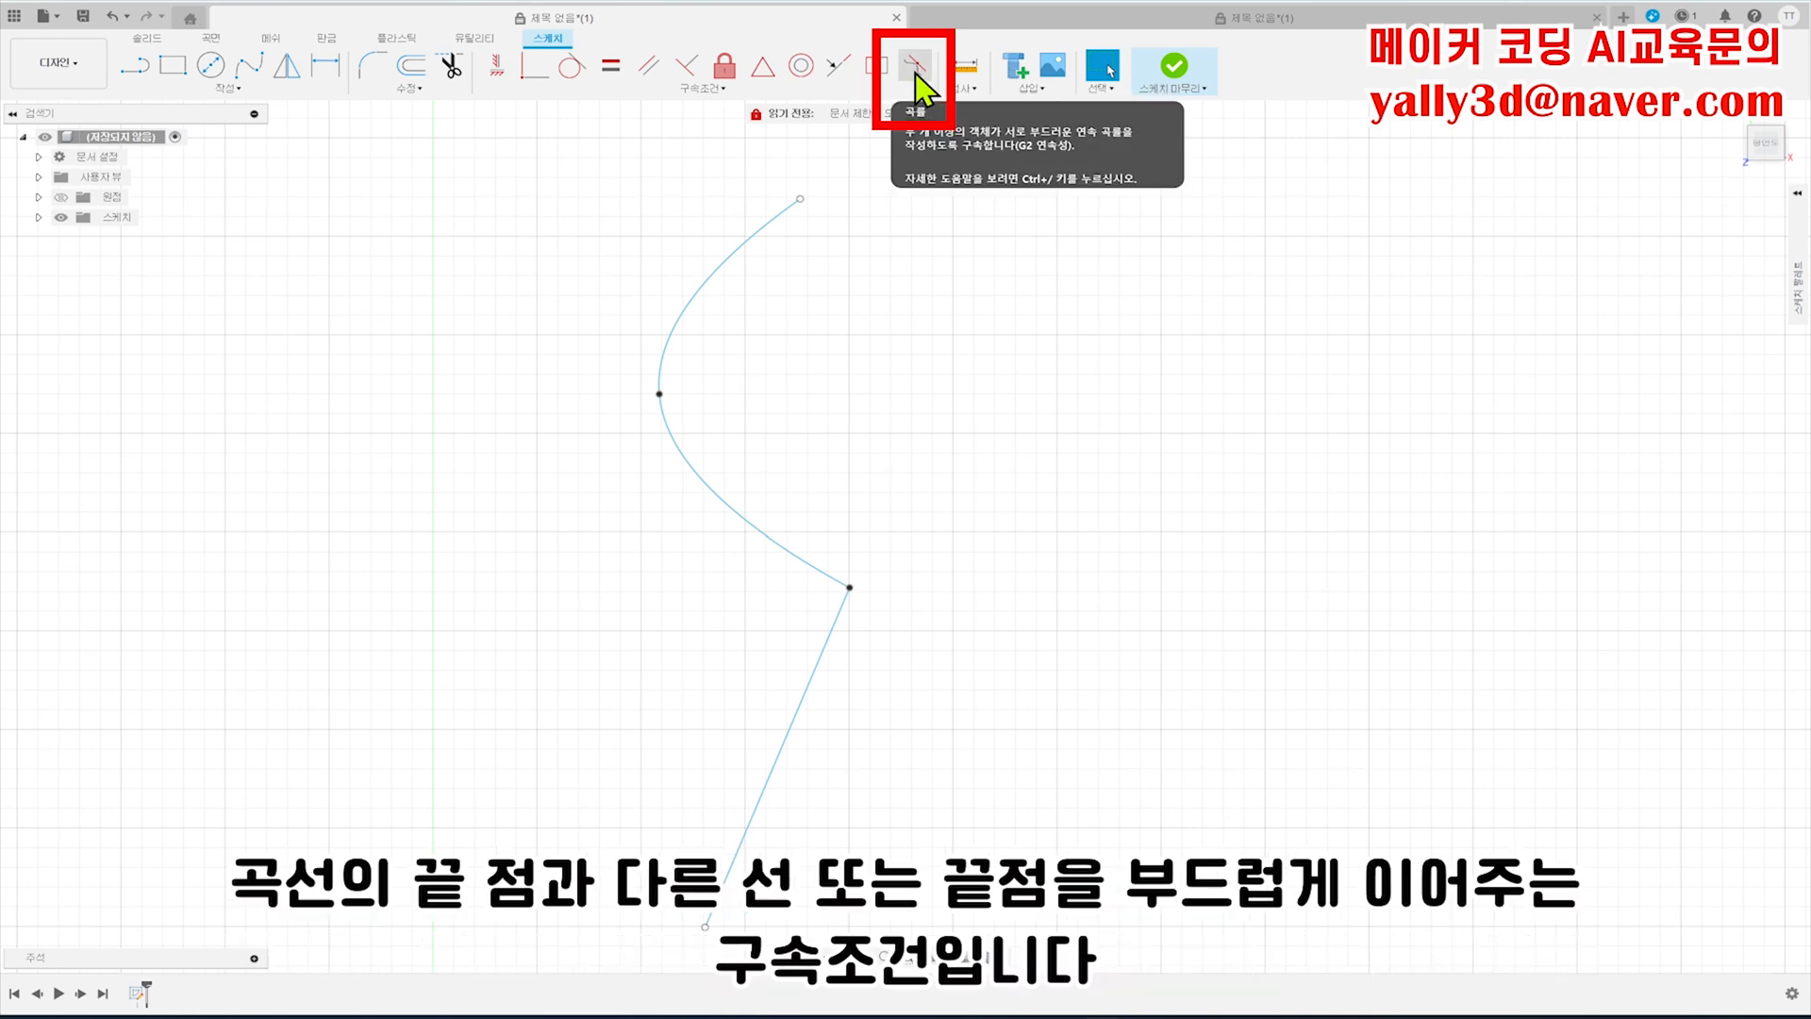
- Apply a Curvature constraint between the spline and the straight line joined to its lower end
{"action": "left_click", "coordinate": [914, 72]}
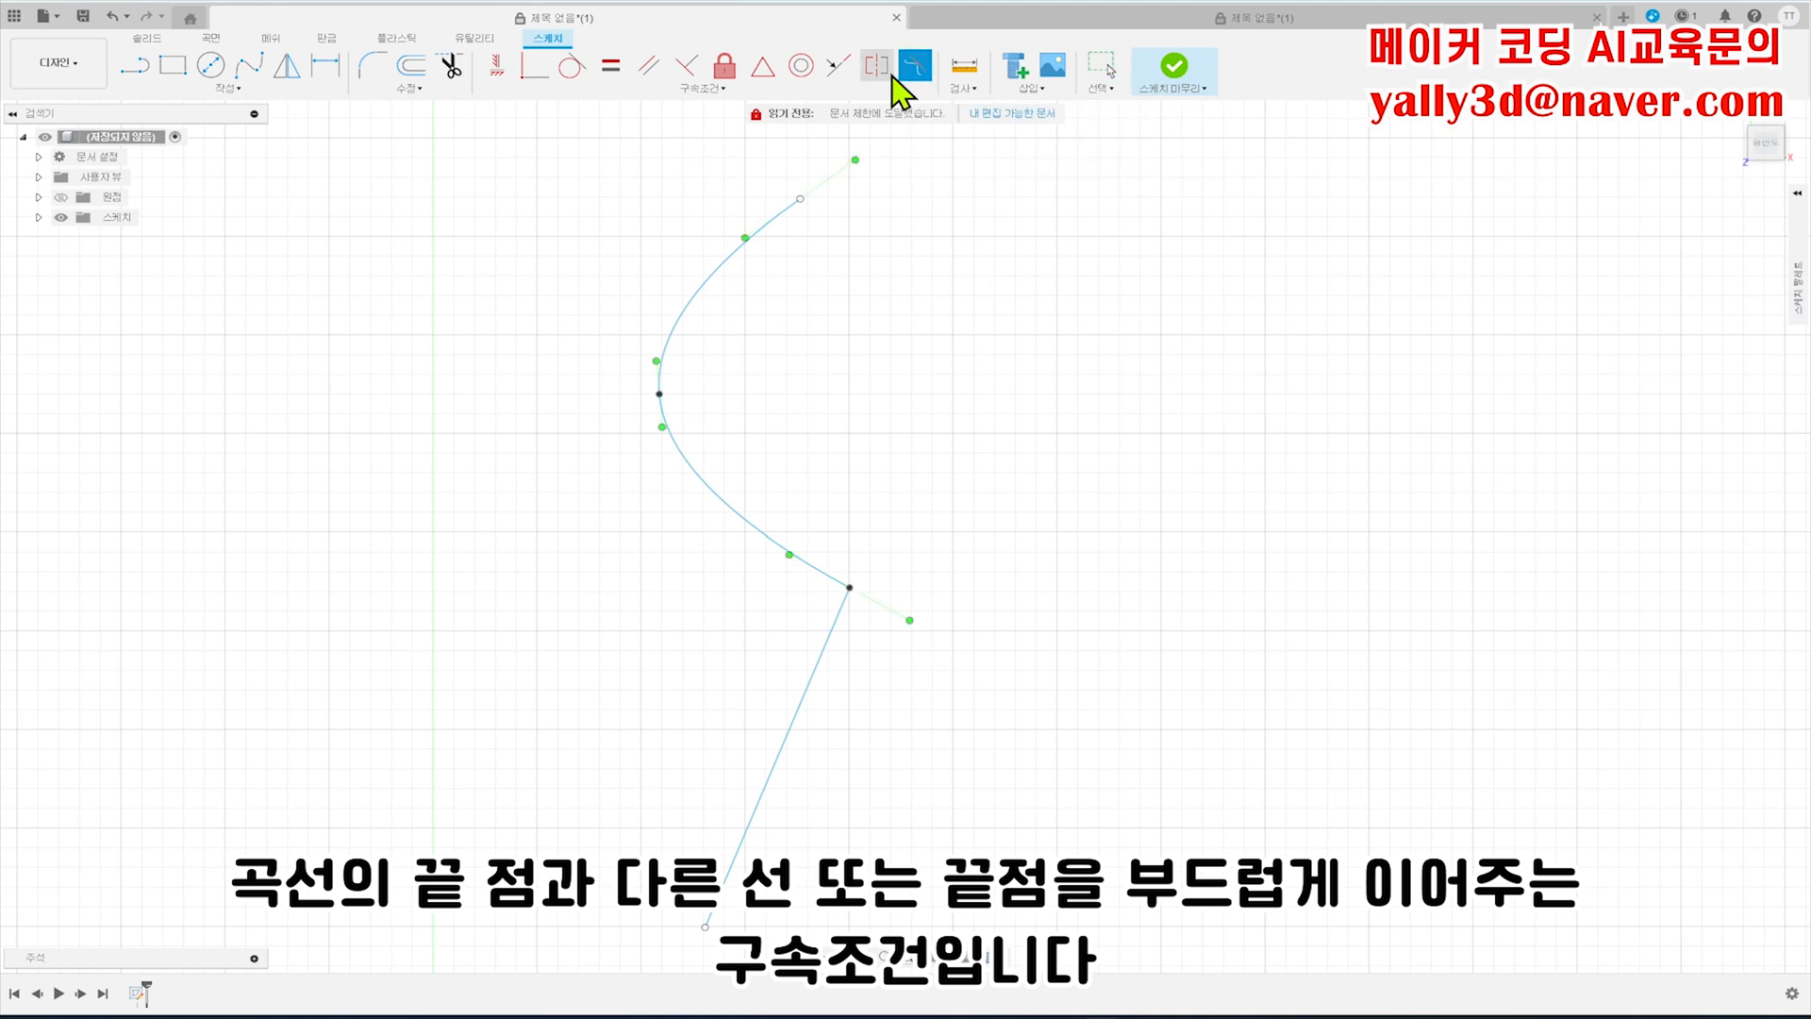
{"action": "left_click", "coordinate": [766, 540]}
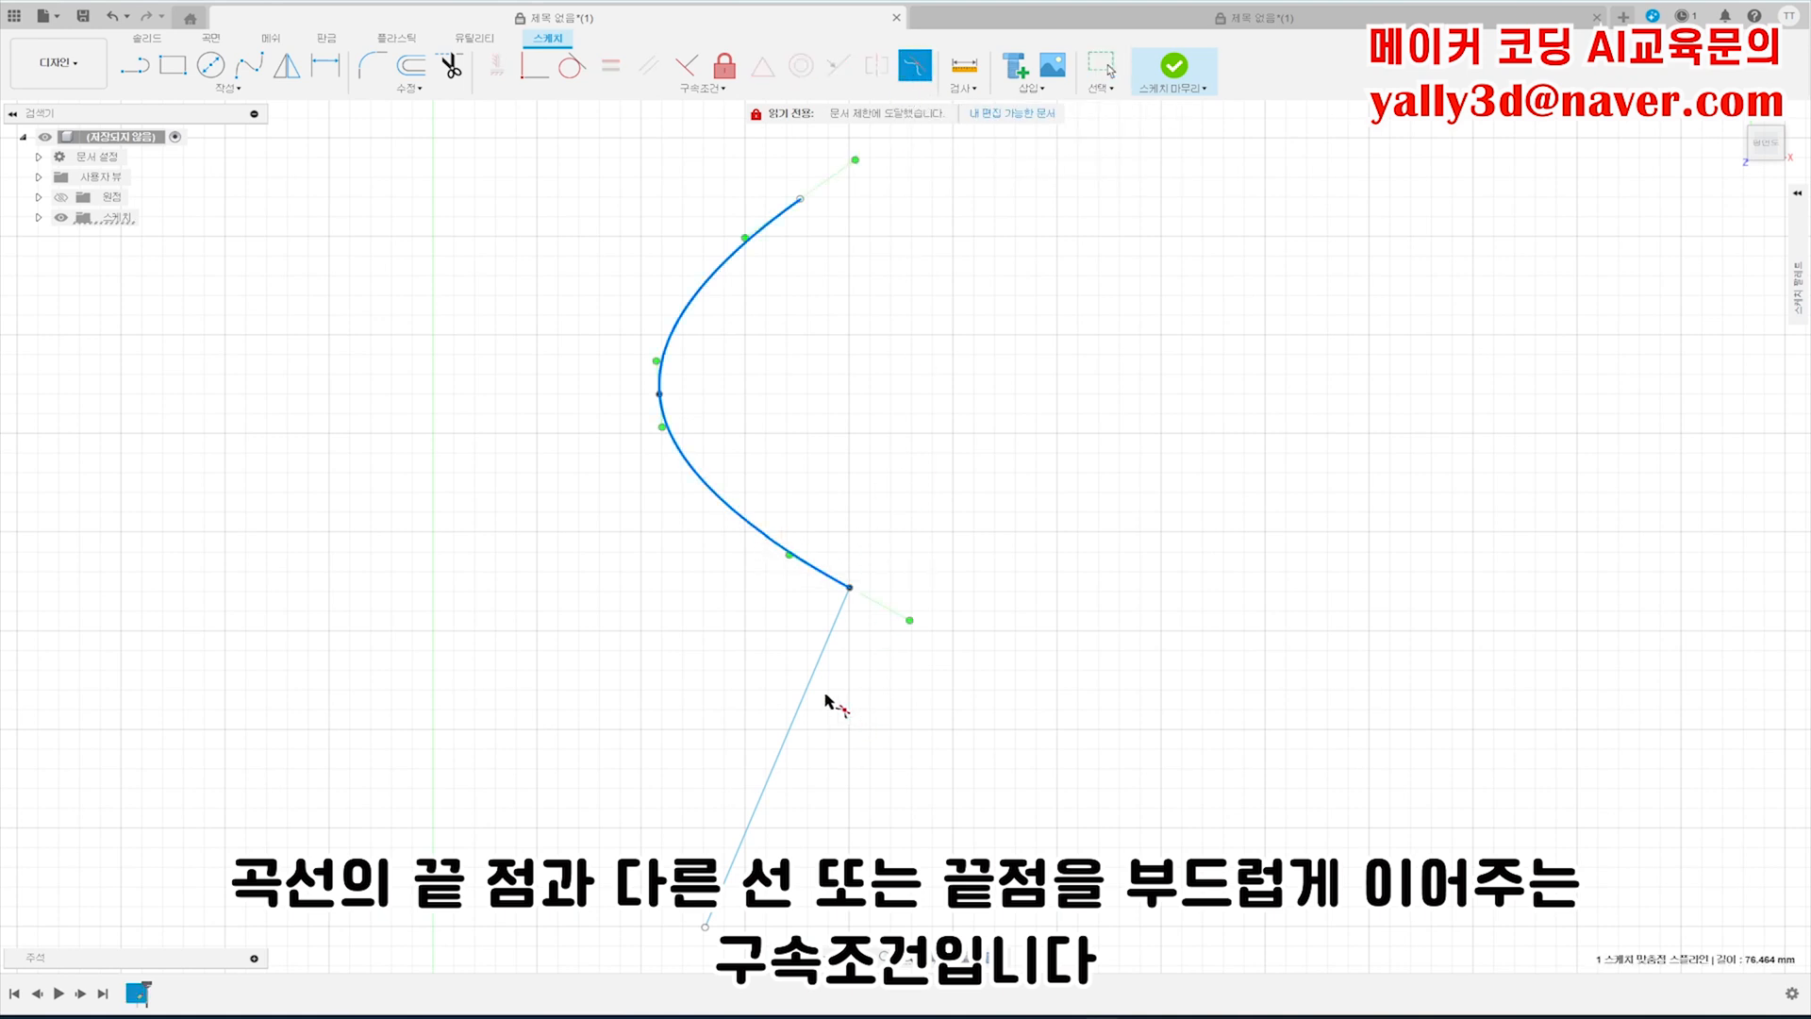
{"action": "left_click", "coordinate": [821, 695]}
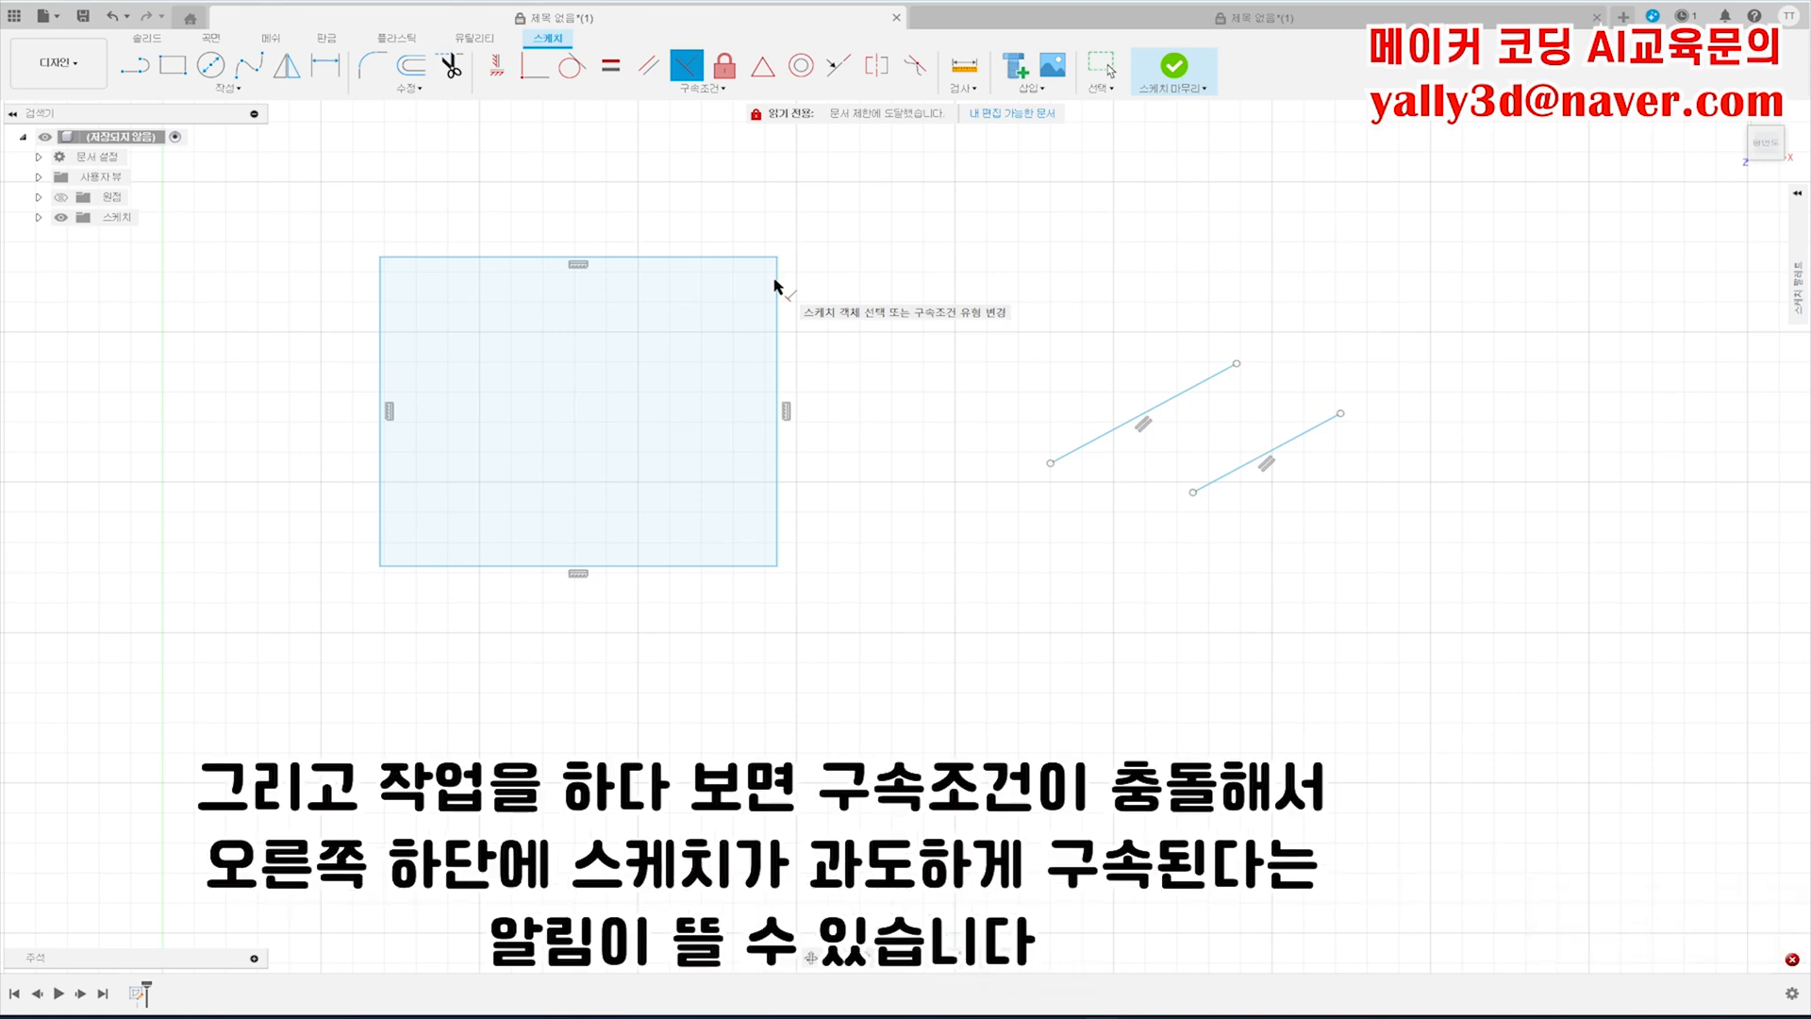
- Try to apply Perpendicular constraints to the rectangle's top and right edges and to the two parallel sloped lines
{"action": "left_click", "coordinate": [753, 257]}
{"action": "left_click", "coordinate": [779, 301]}
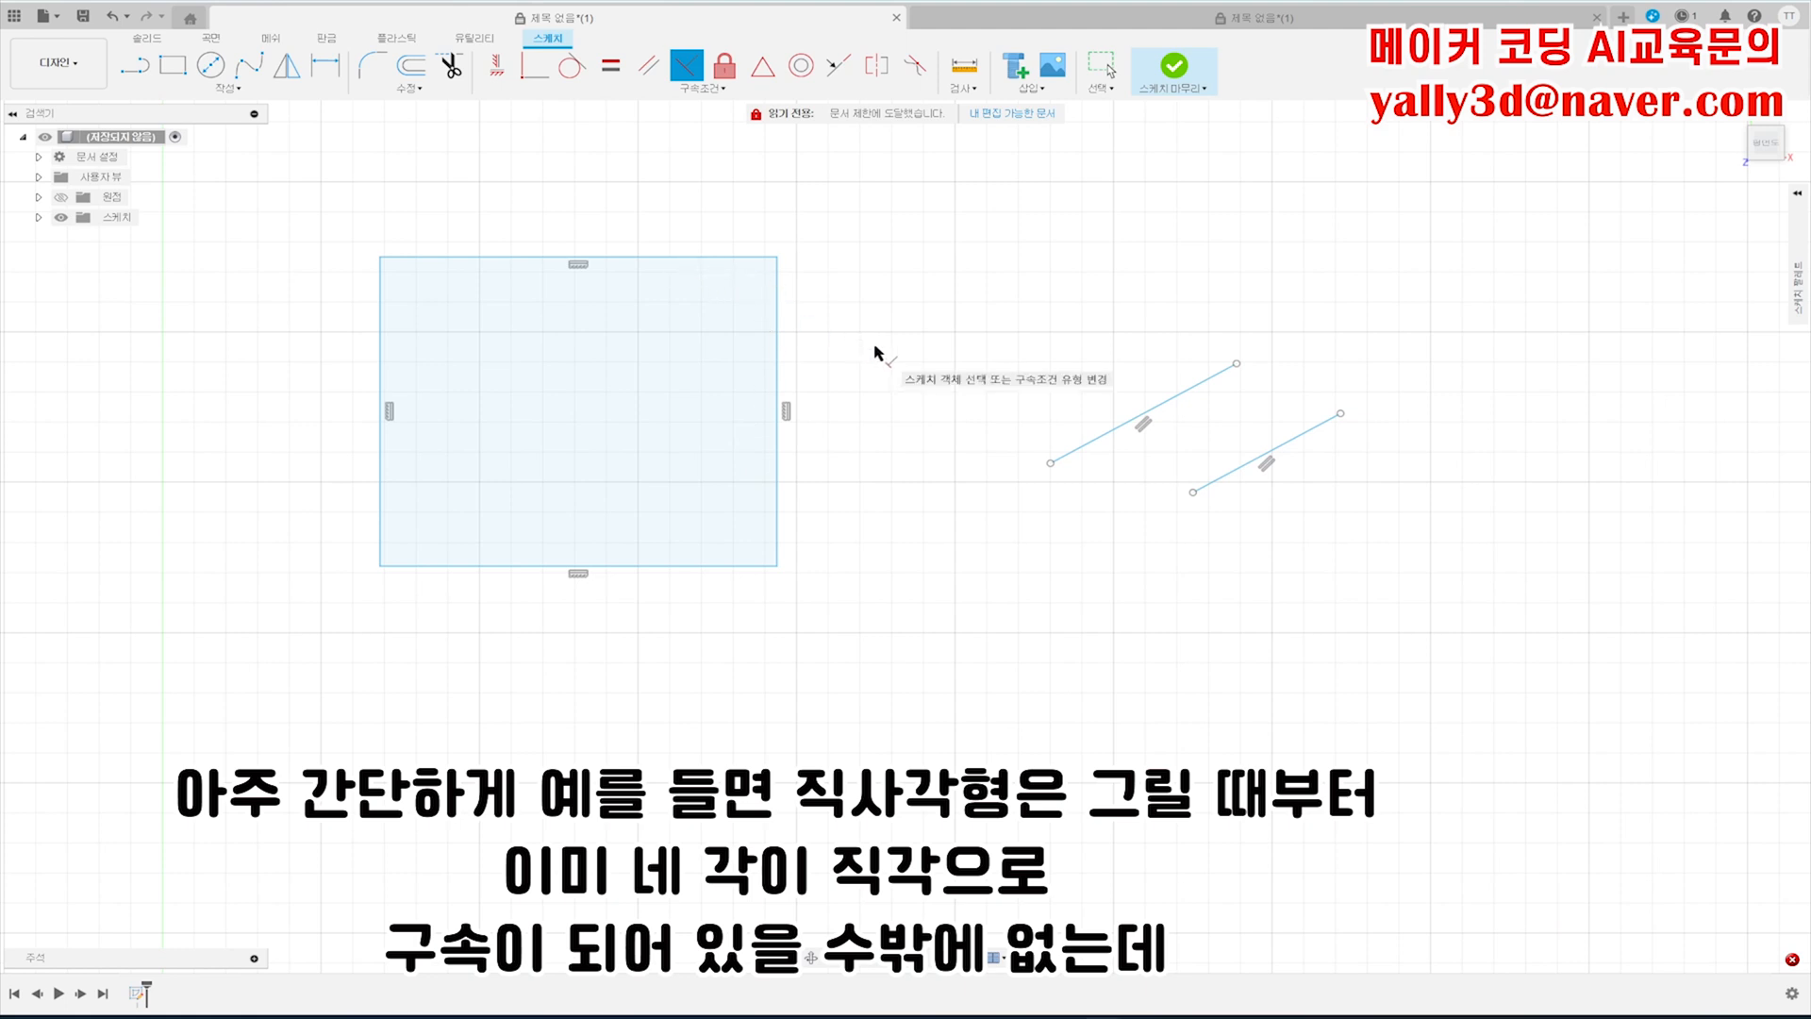
{"action": "left_click", "coordinate": [752, 258]}
{"action": "left_click", "coordinate": [777, 290]}
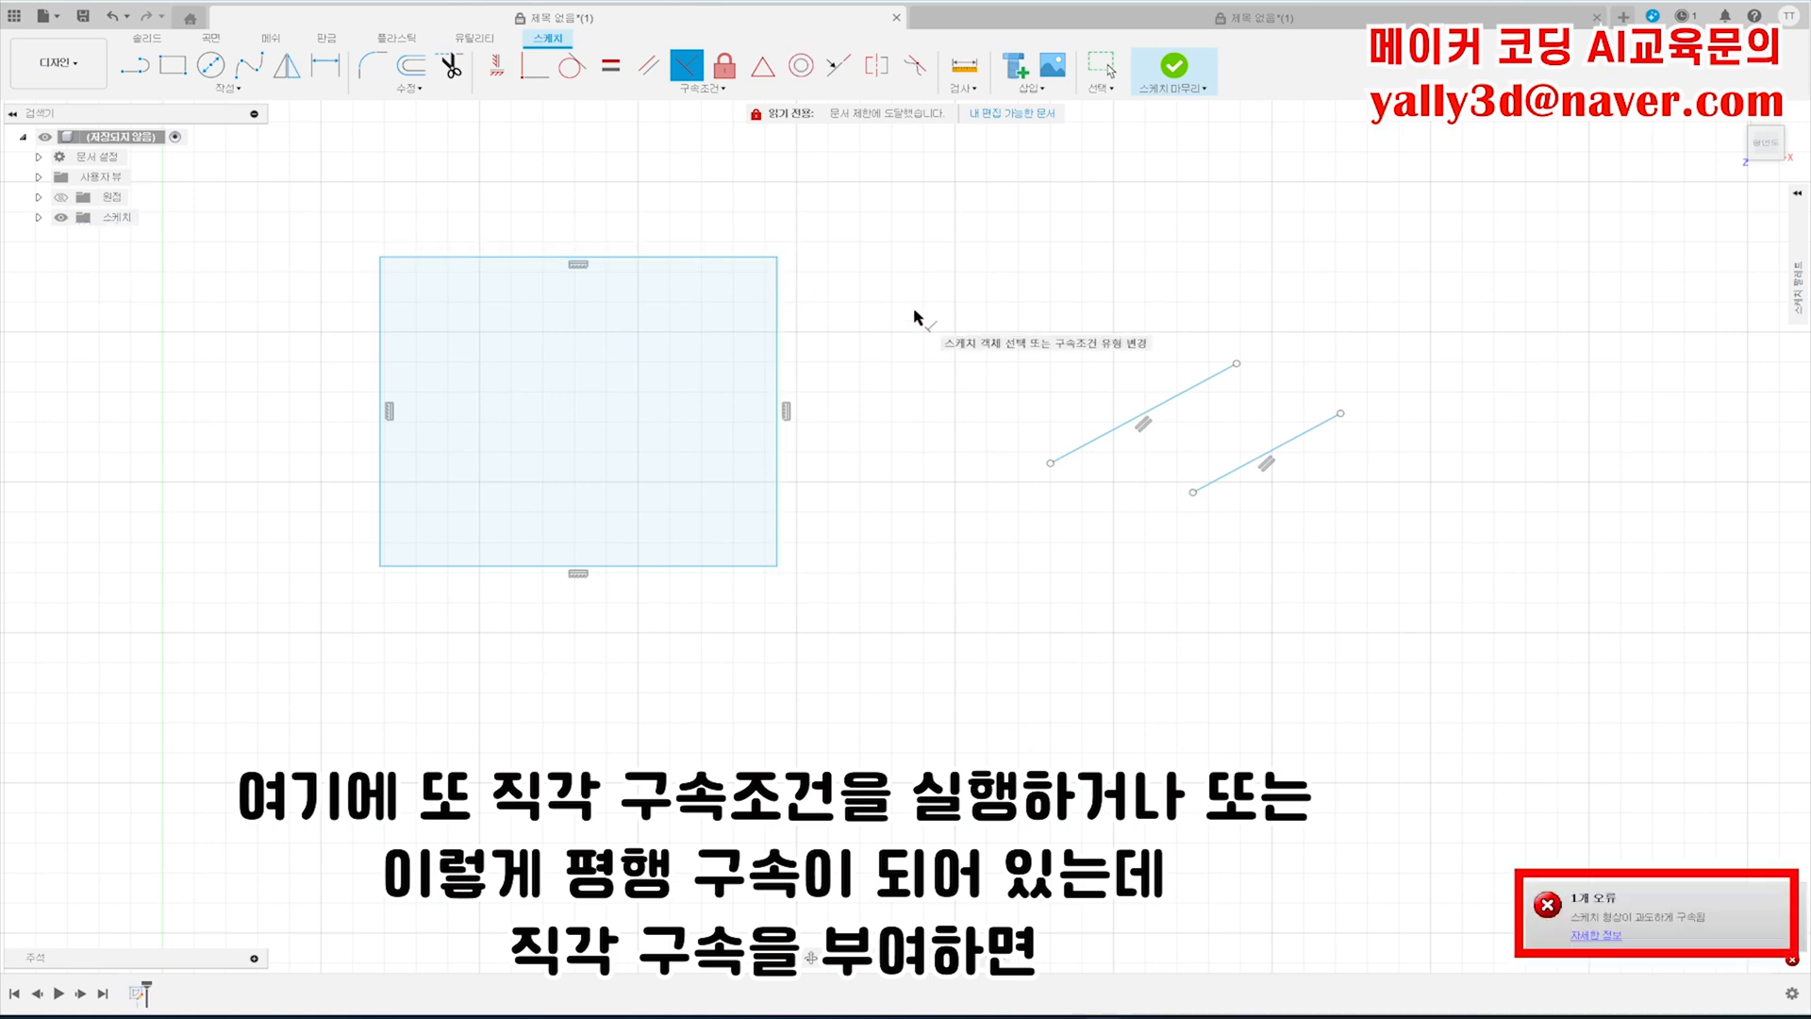
{"action": "left_click", "coordinate": [1289, 455]}
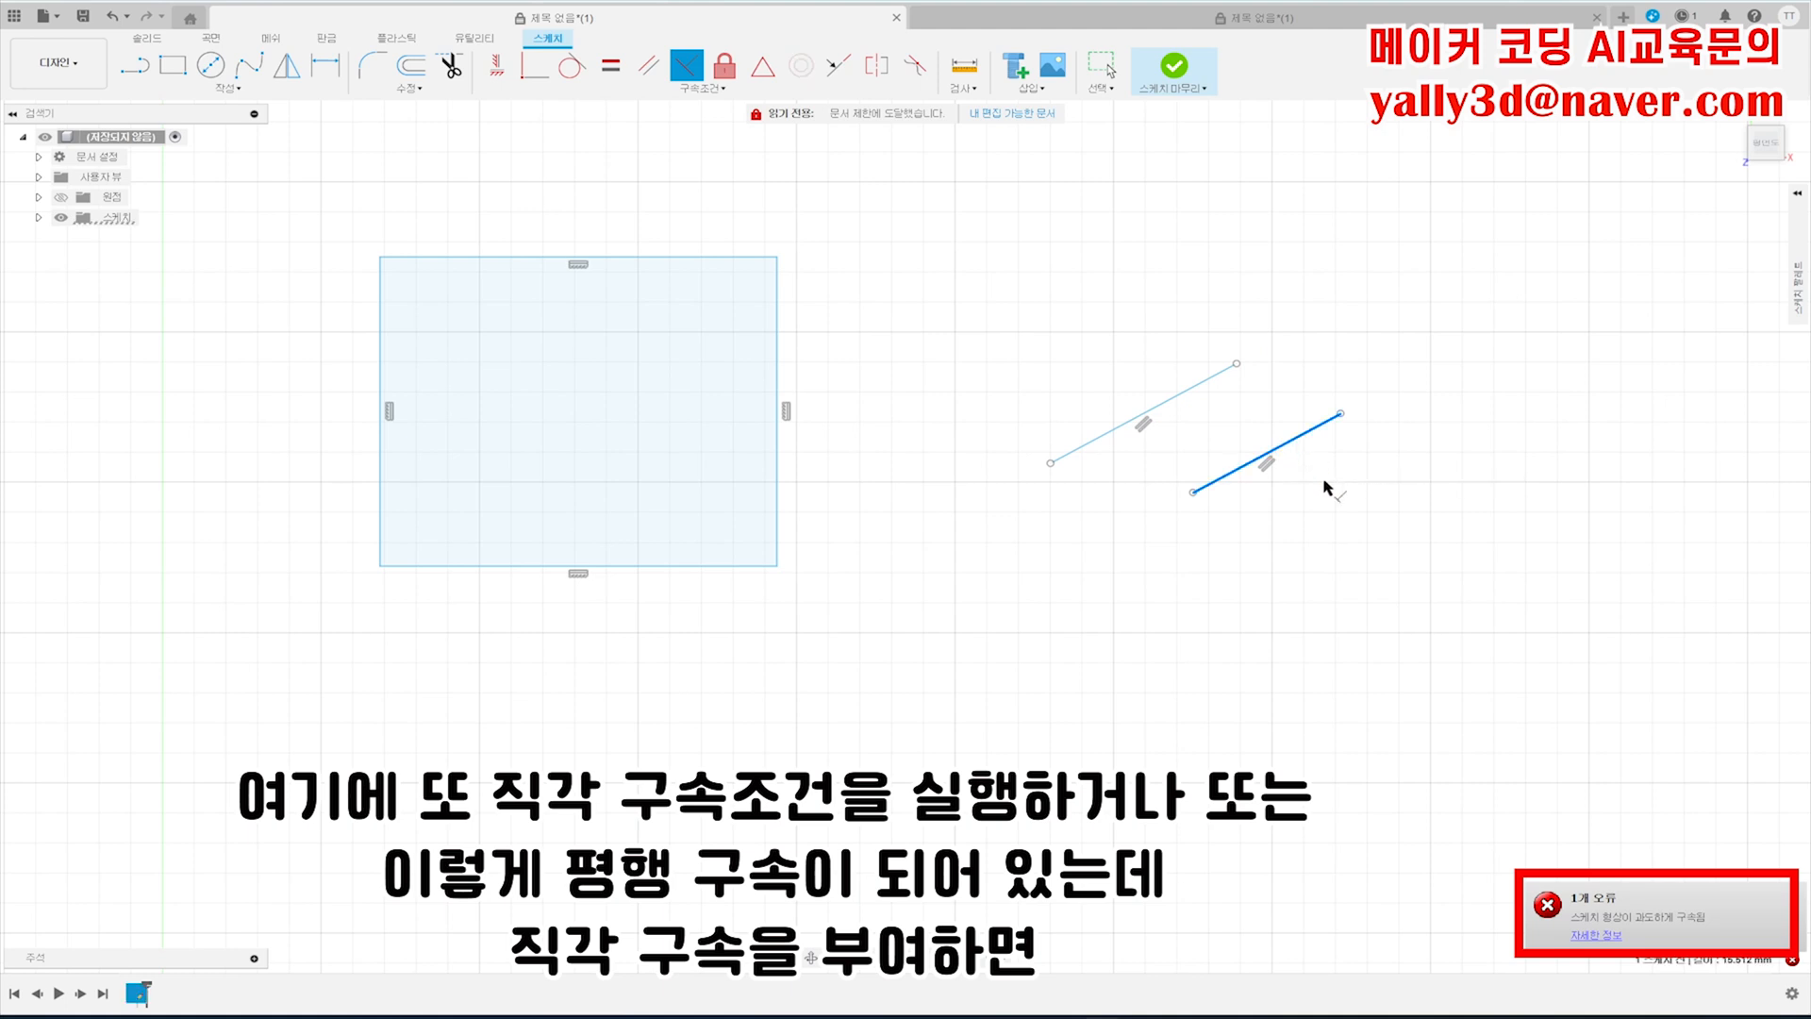
{"action": "left_click", "coordinate": [1152, 410]}
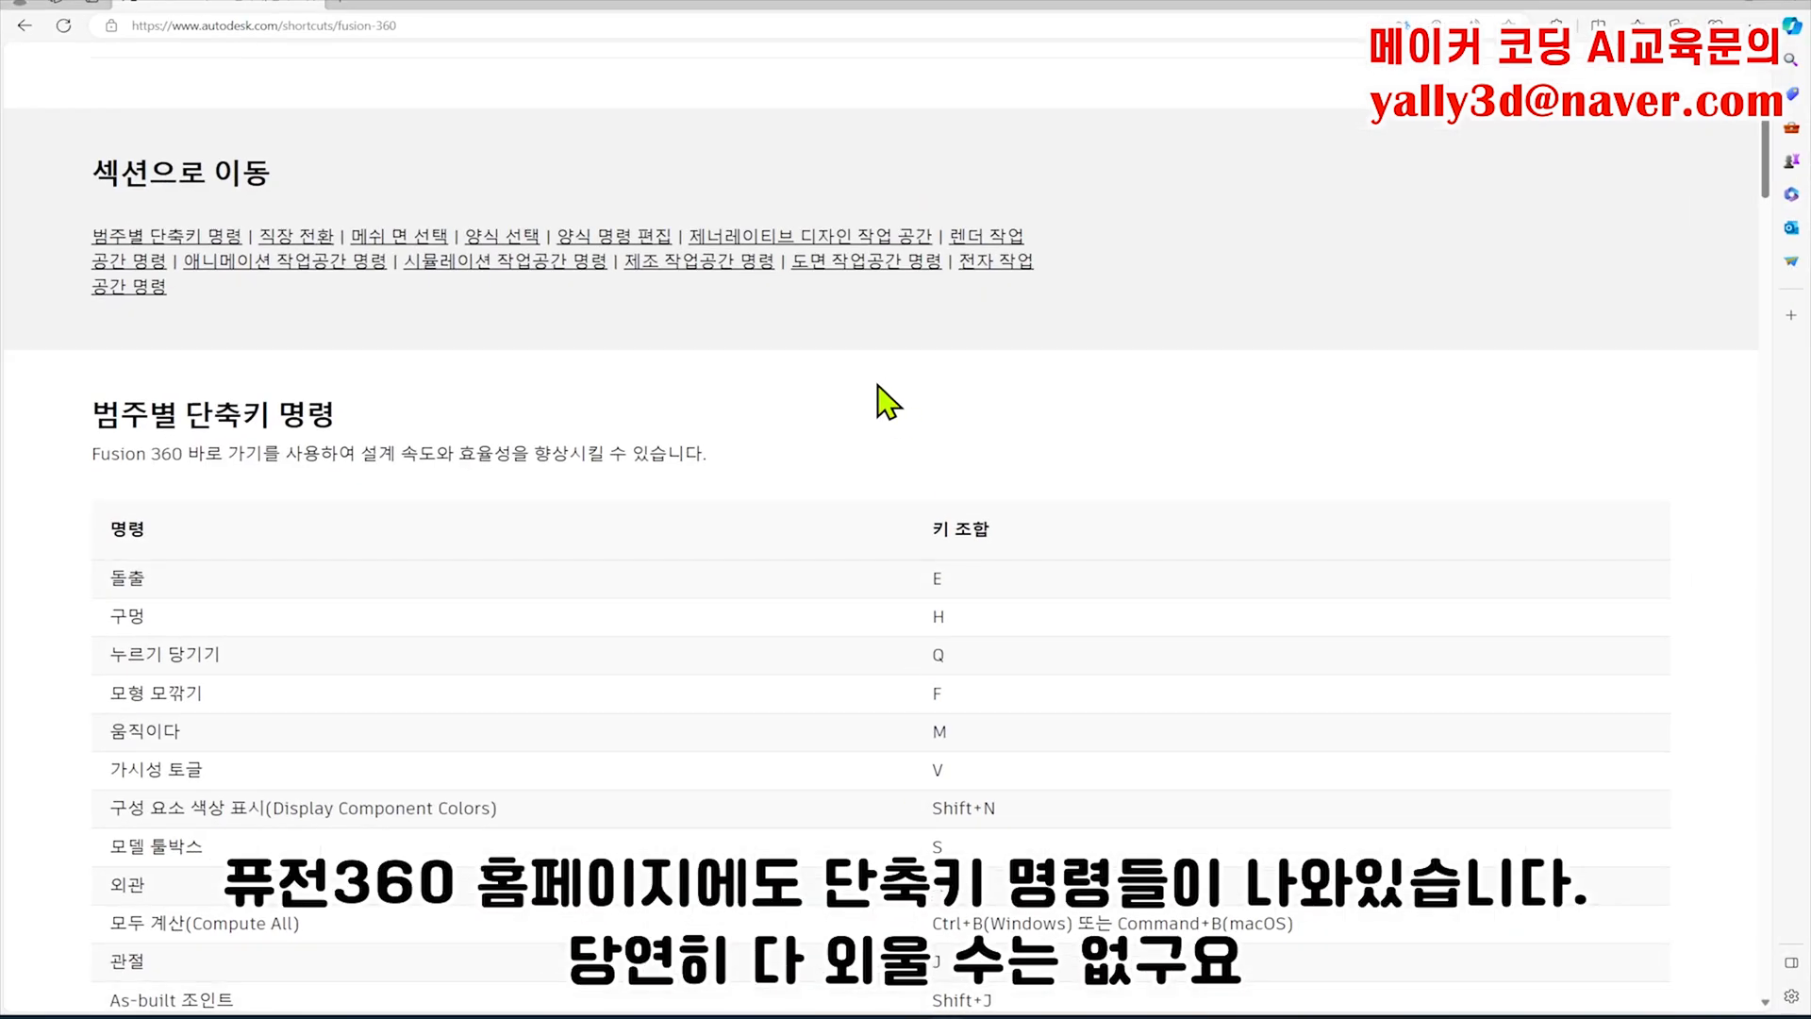
- Look through the command and system shortcut tables on Autodesk's Fusion 360 keyboard shortcuts web page
{"action": "scroll", "coordinate": [891, 419], "scroll_direction": "up", "scroll_amount": 5}
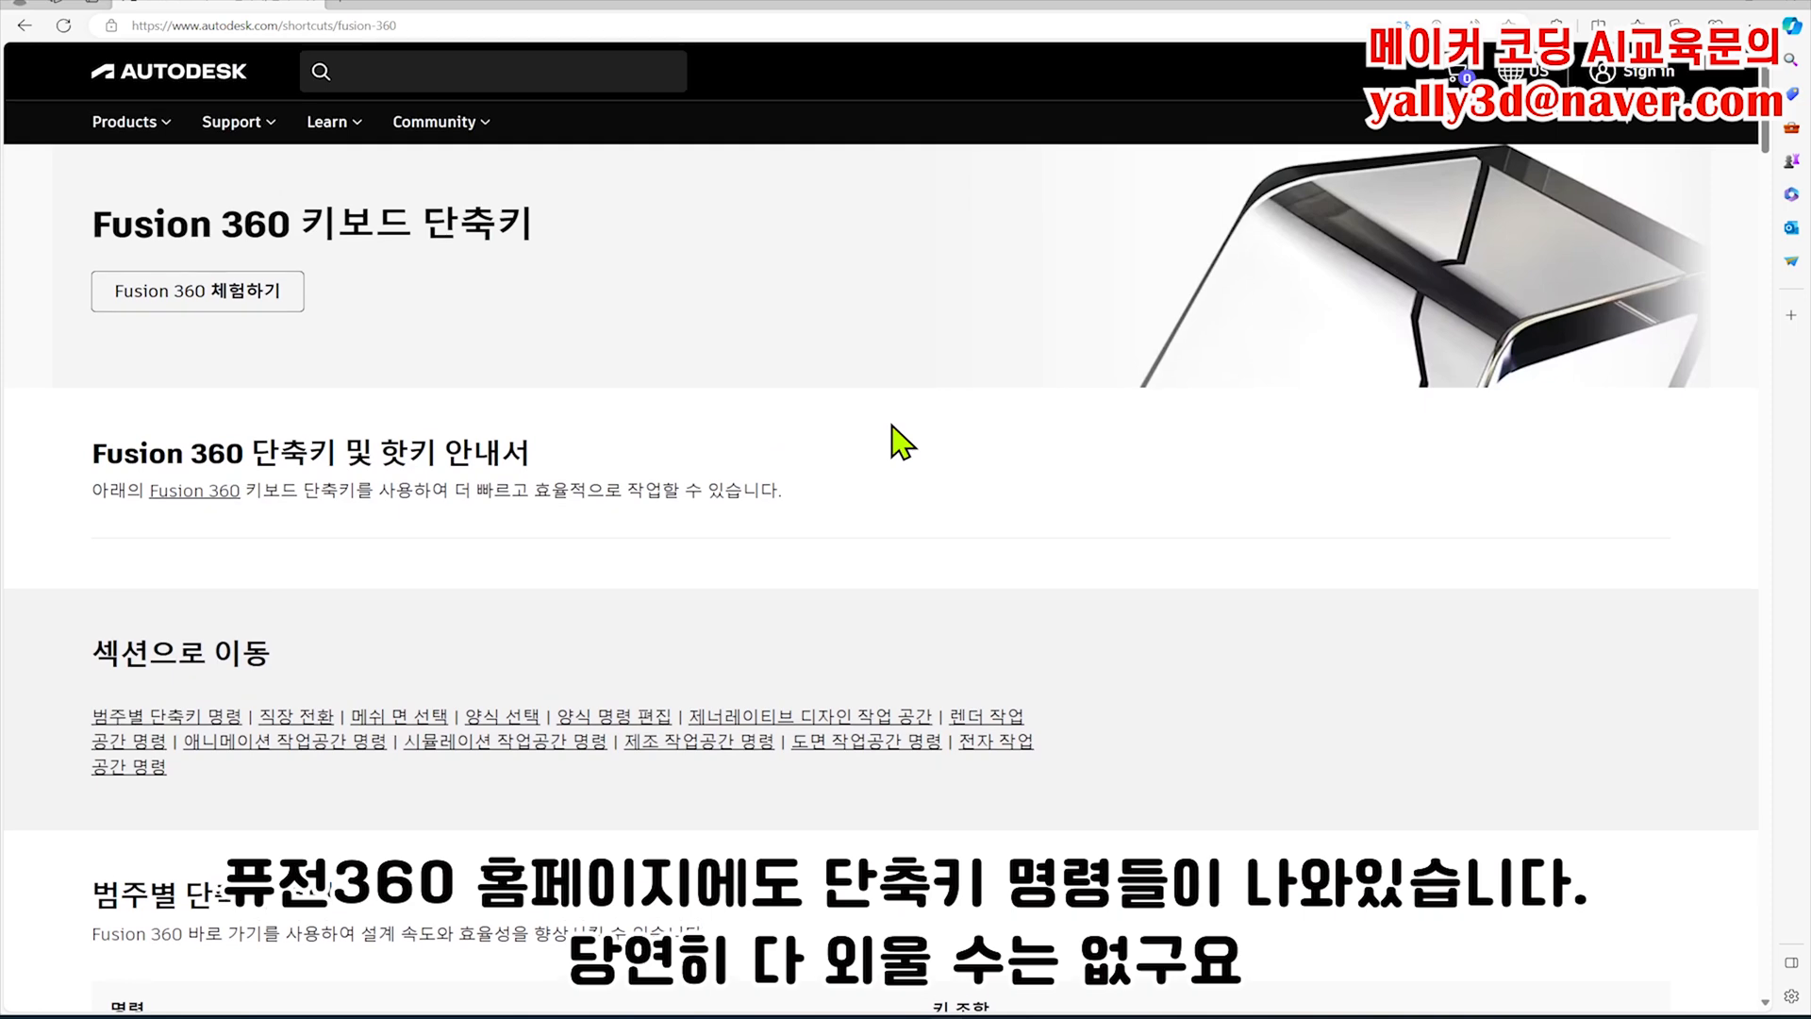
{"action": "scroll", "coordinate": [889, 426], "scroll_direction": "down", "scroll_amount": 8}
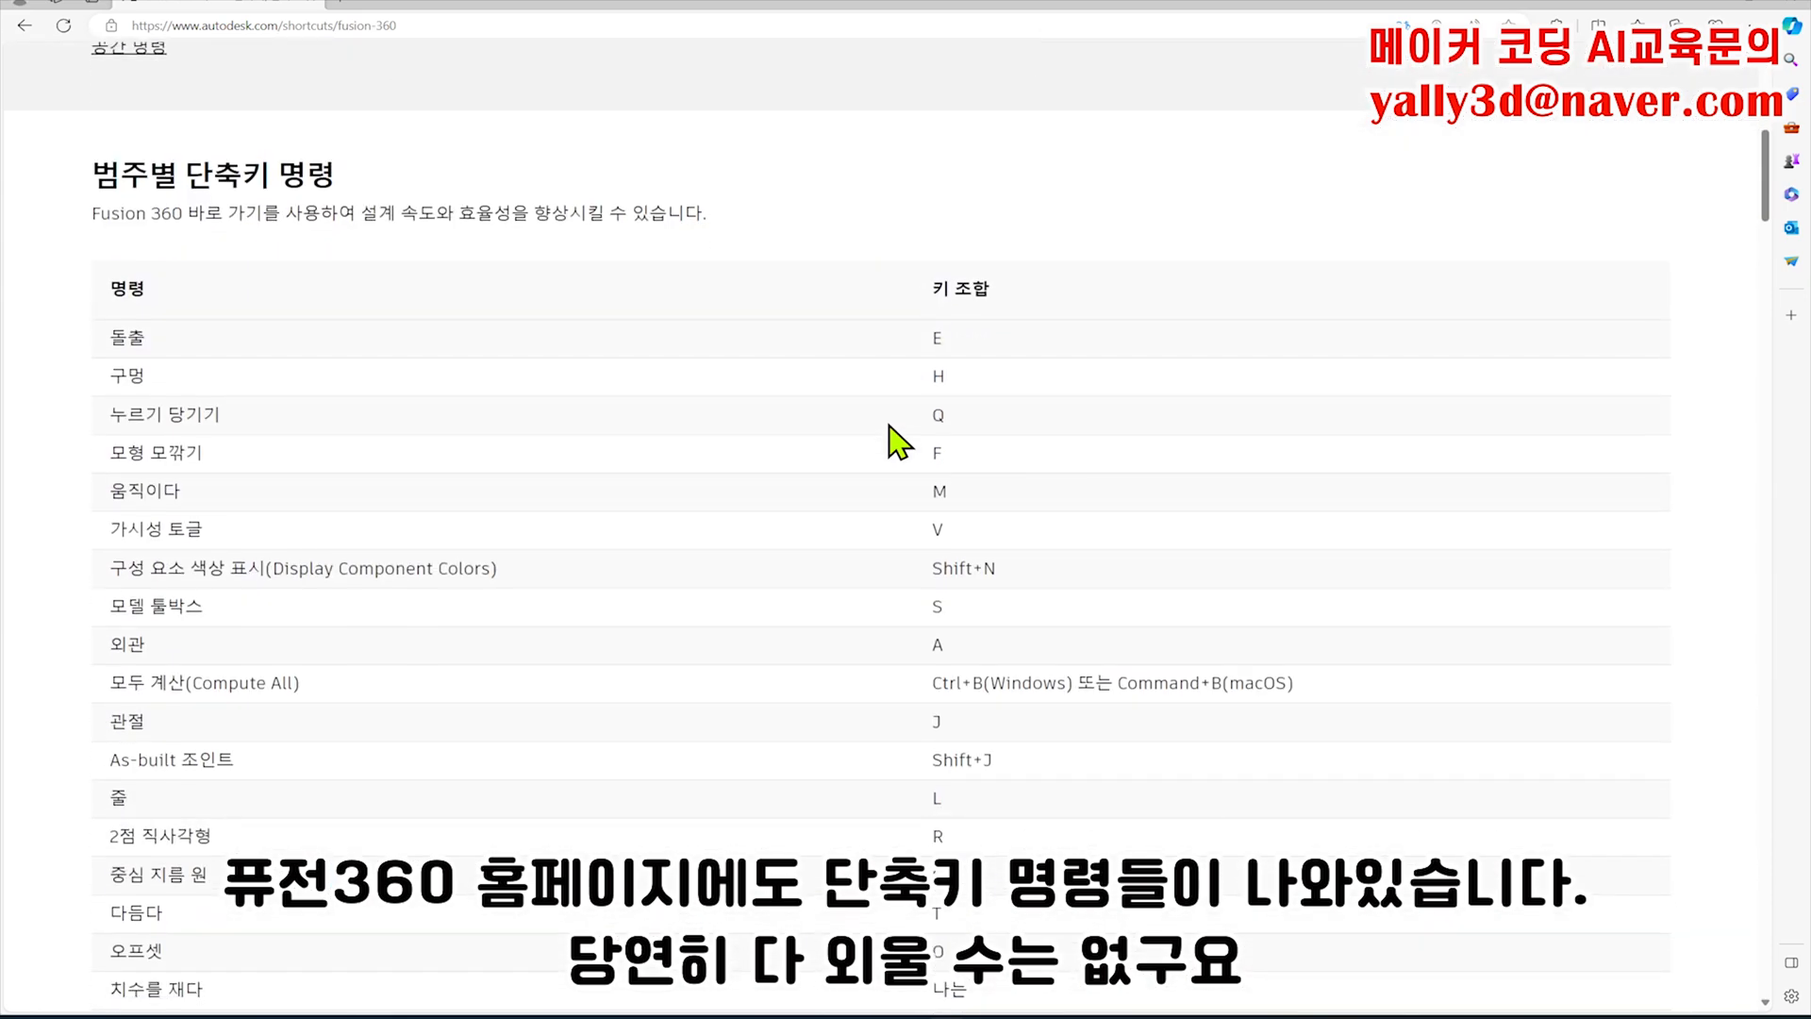
{"action": "scroll", "coordinate": [896, 442], "scroll_direction": "down", "scroll_amount": 10}
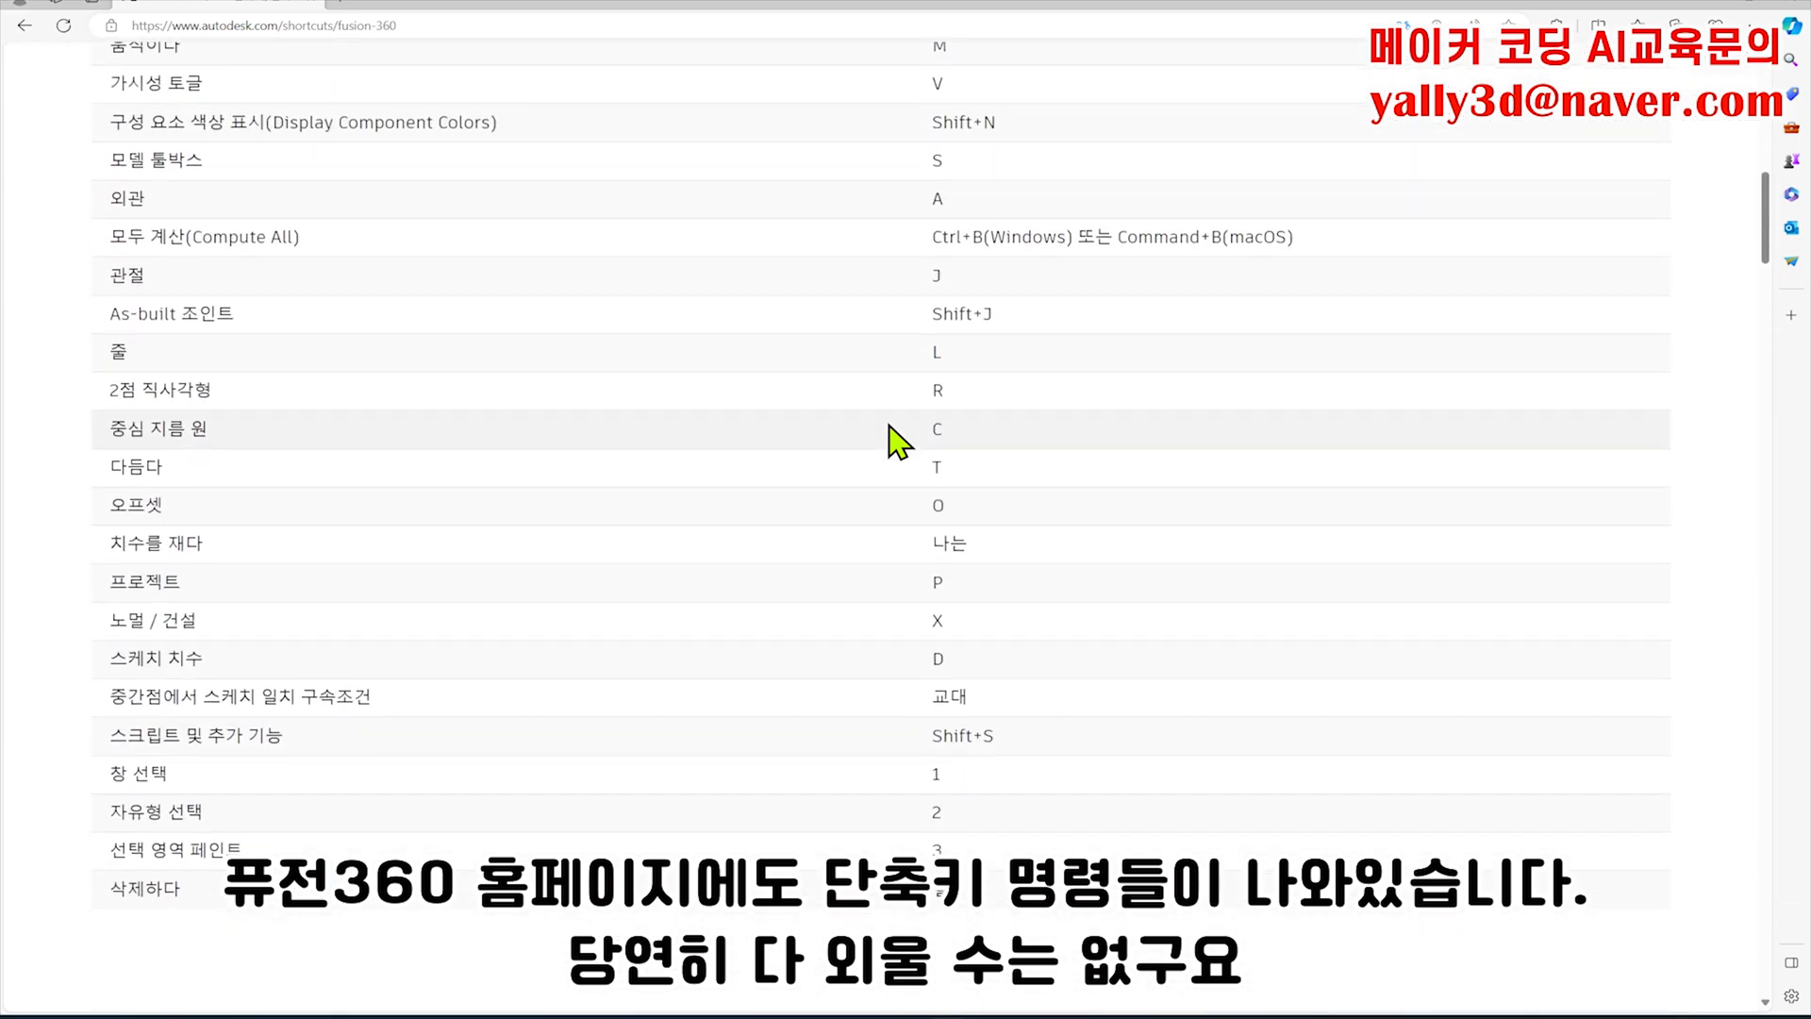
{"action": "scroll", "coordinate": [889, 427], "scroll_direction": "down", "scroll_amount": 6}
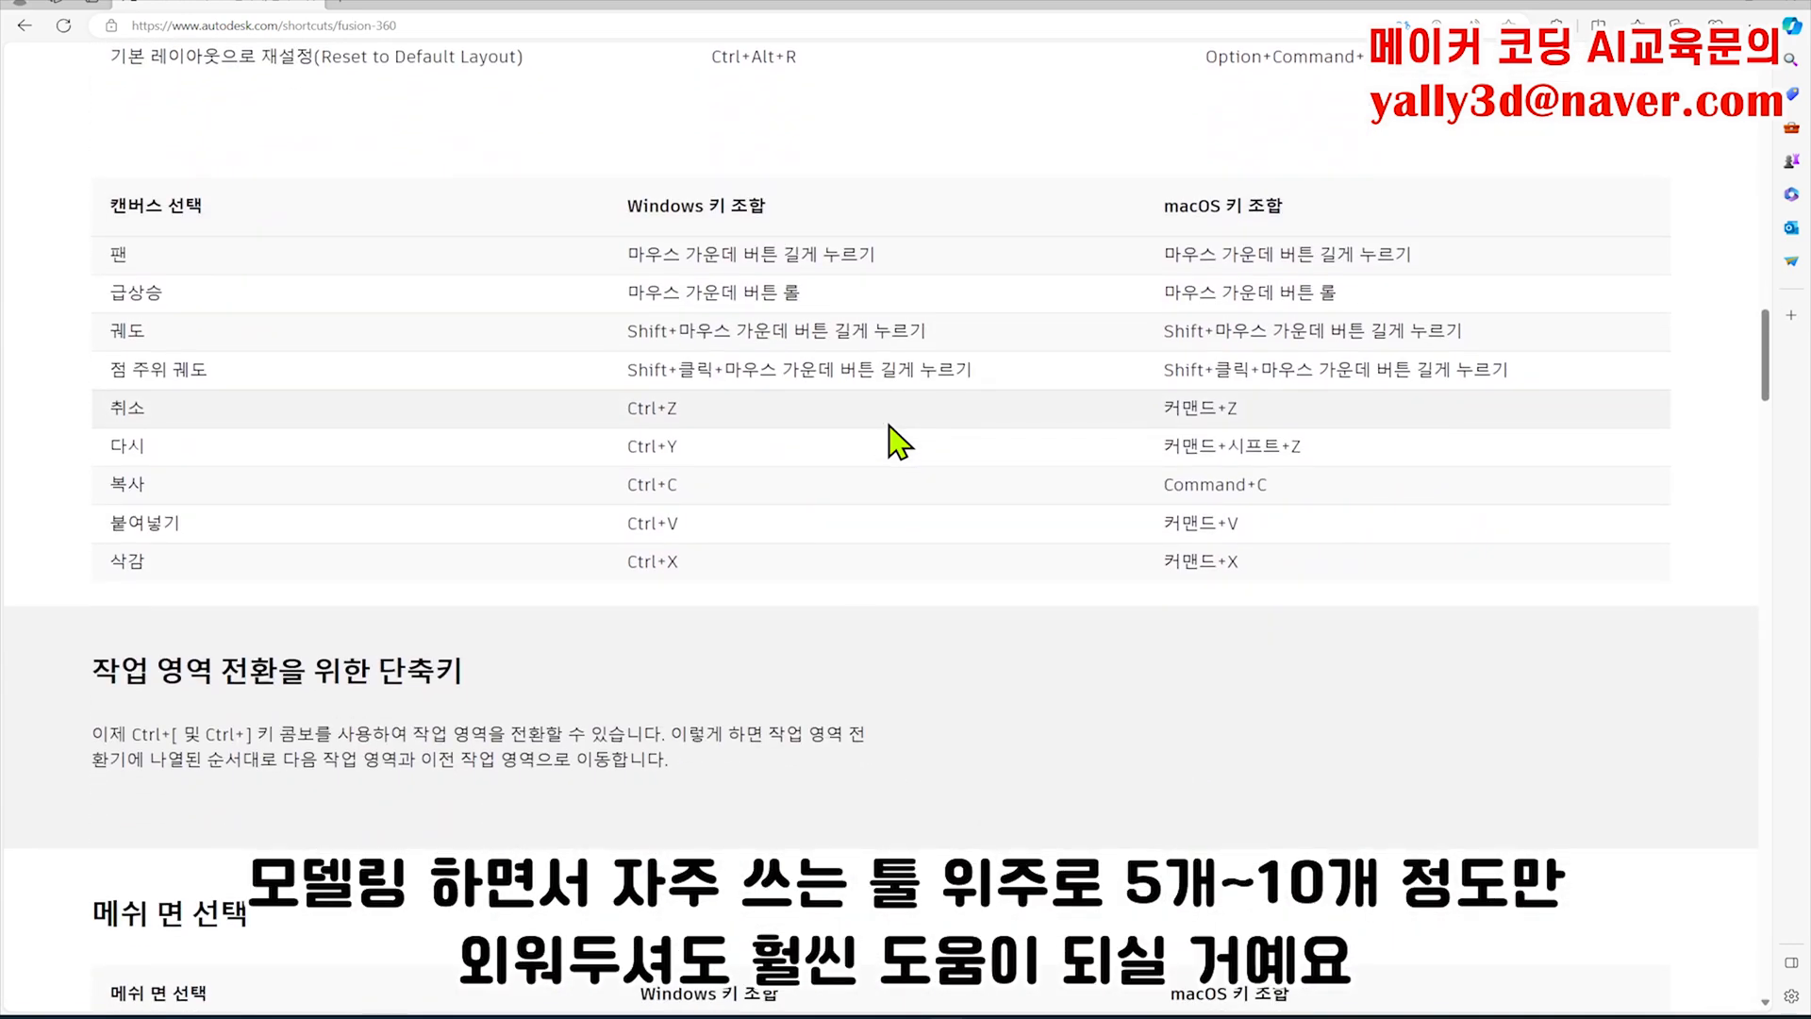
{"action": "scroll", "coordinate": [898, 441], "scroll_direction": "down", "scroll_amount": 2}
{"action": "scroll", "coordinate": [898, 441], "scroll_direction": "up", "scroll_amount": 12}
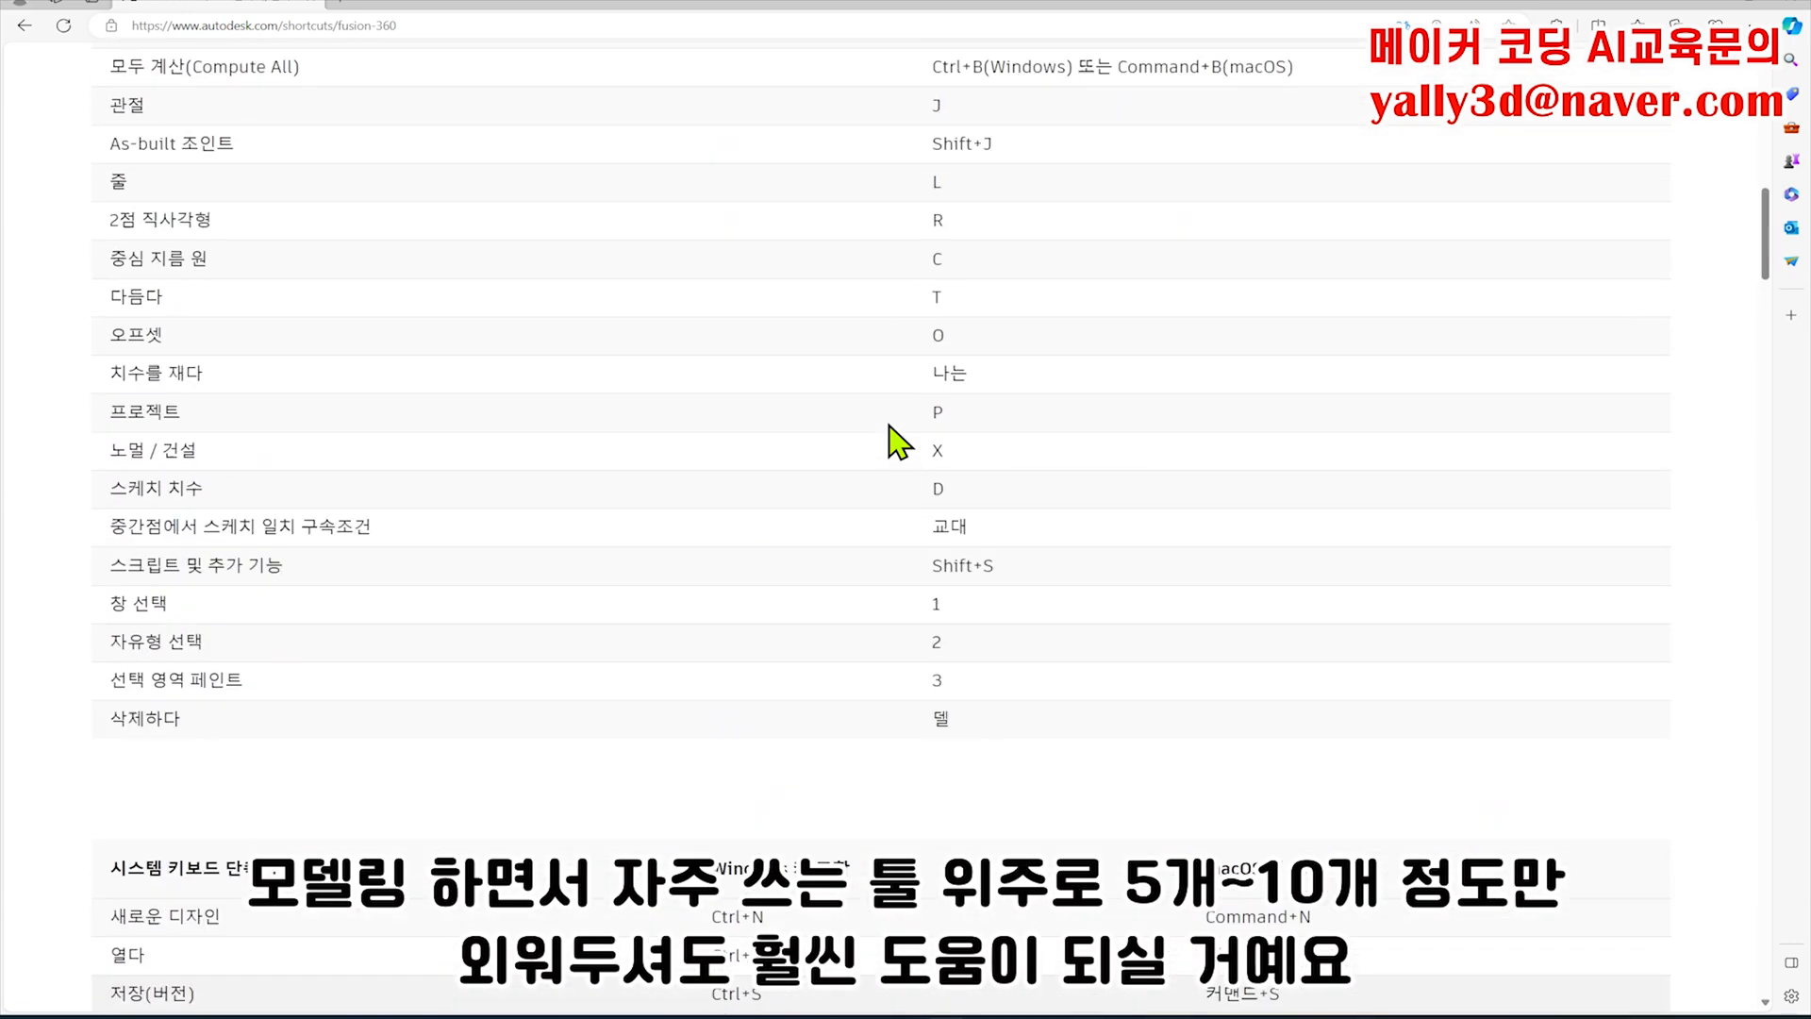
{"action": "scroll", "coordinate": [897, 441], "scroll_direction": "up", "scroll_amount": 8}
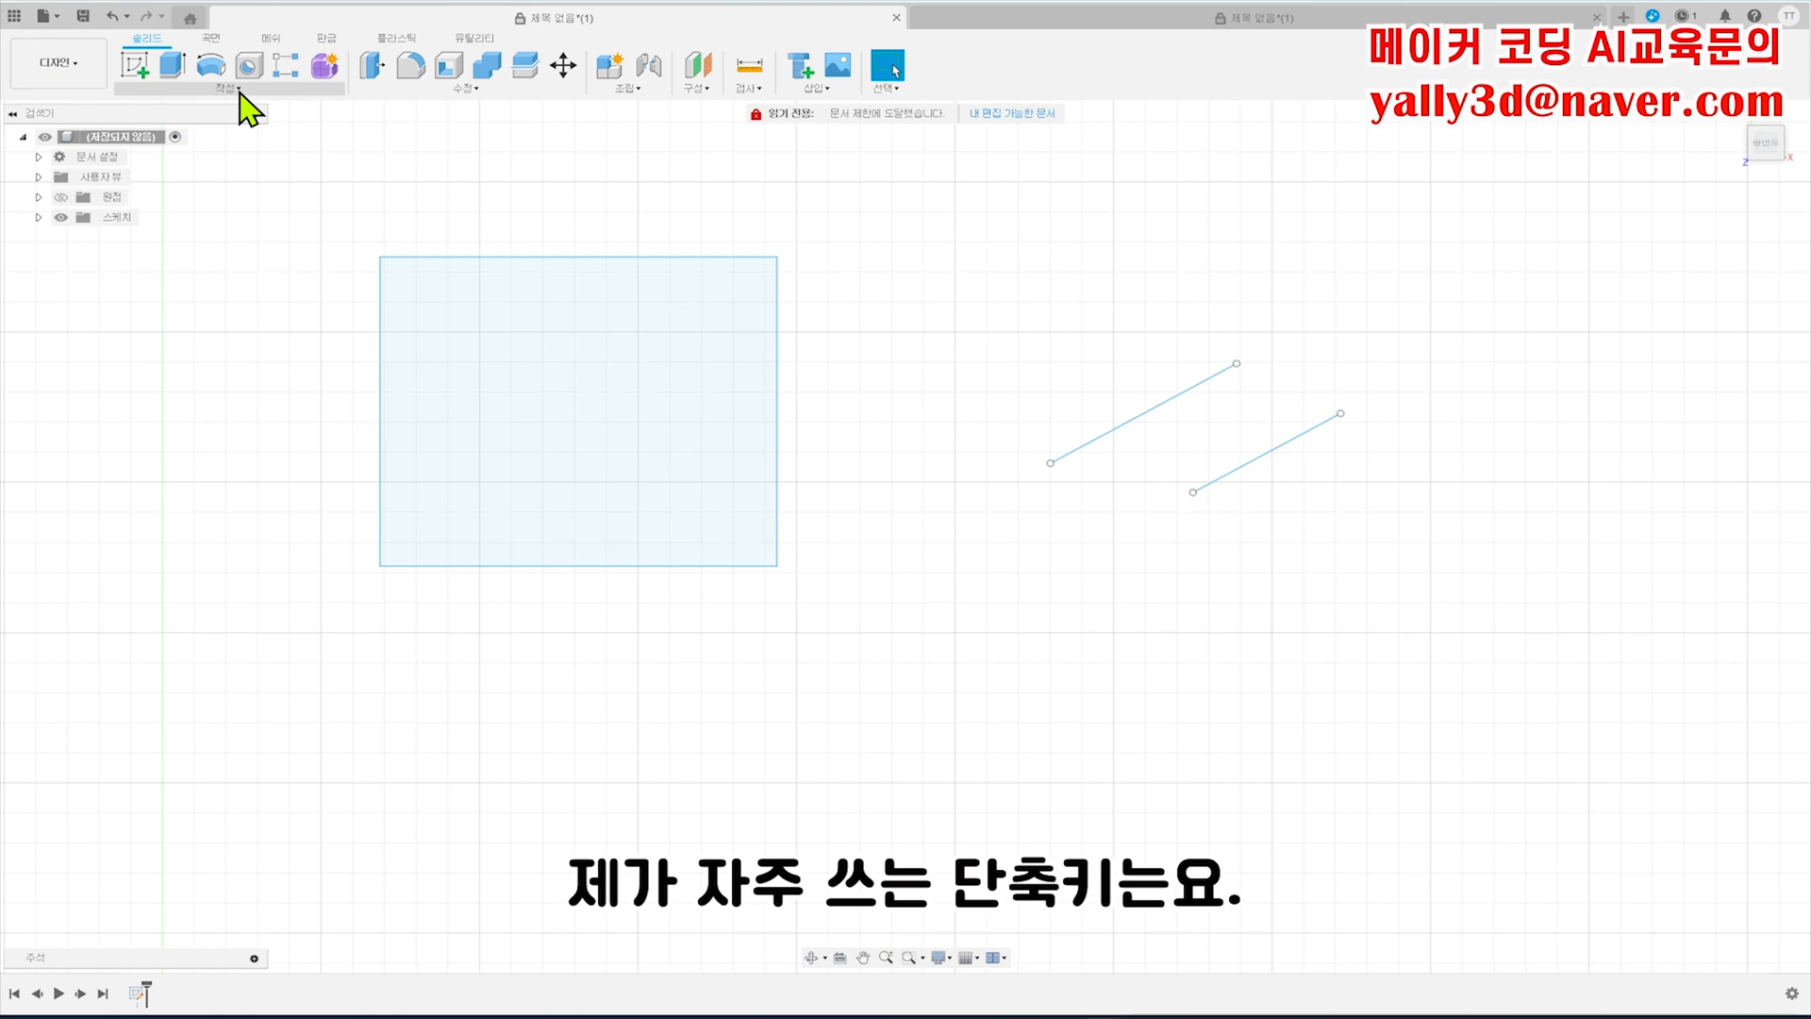
- Back in Fusion, examine the solid creation commands, the Fillet tool's description and the shortcuts listed beside the sketch creation commands
{"action": "left_click", "coordinate": [235, 88]}
{"action": "key", "text": "Escape"}
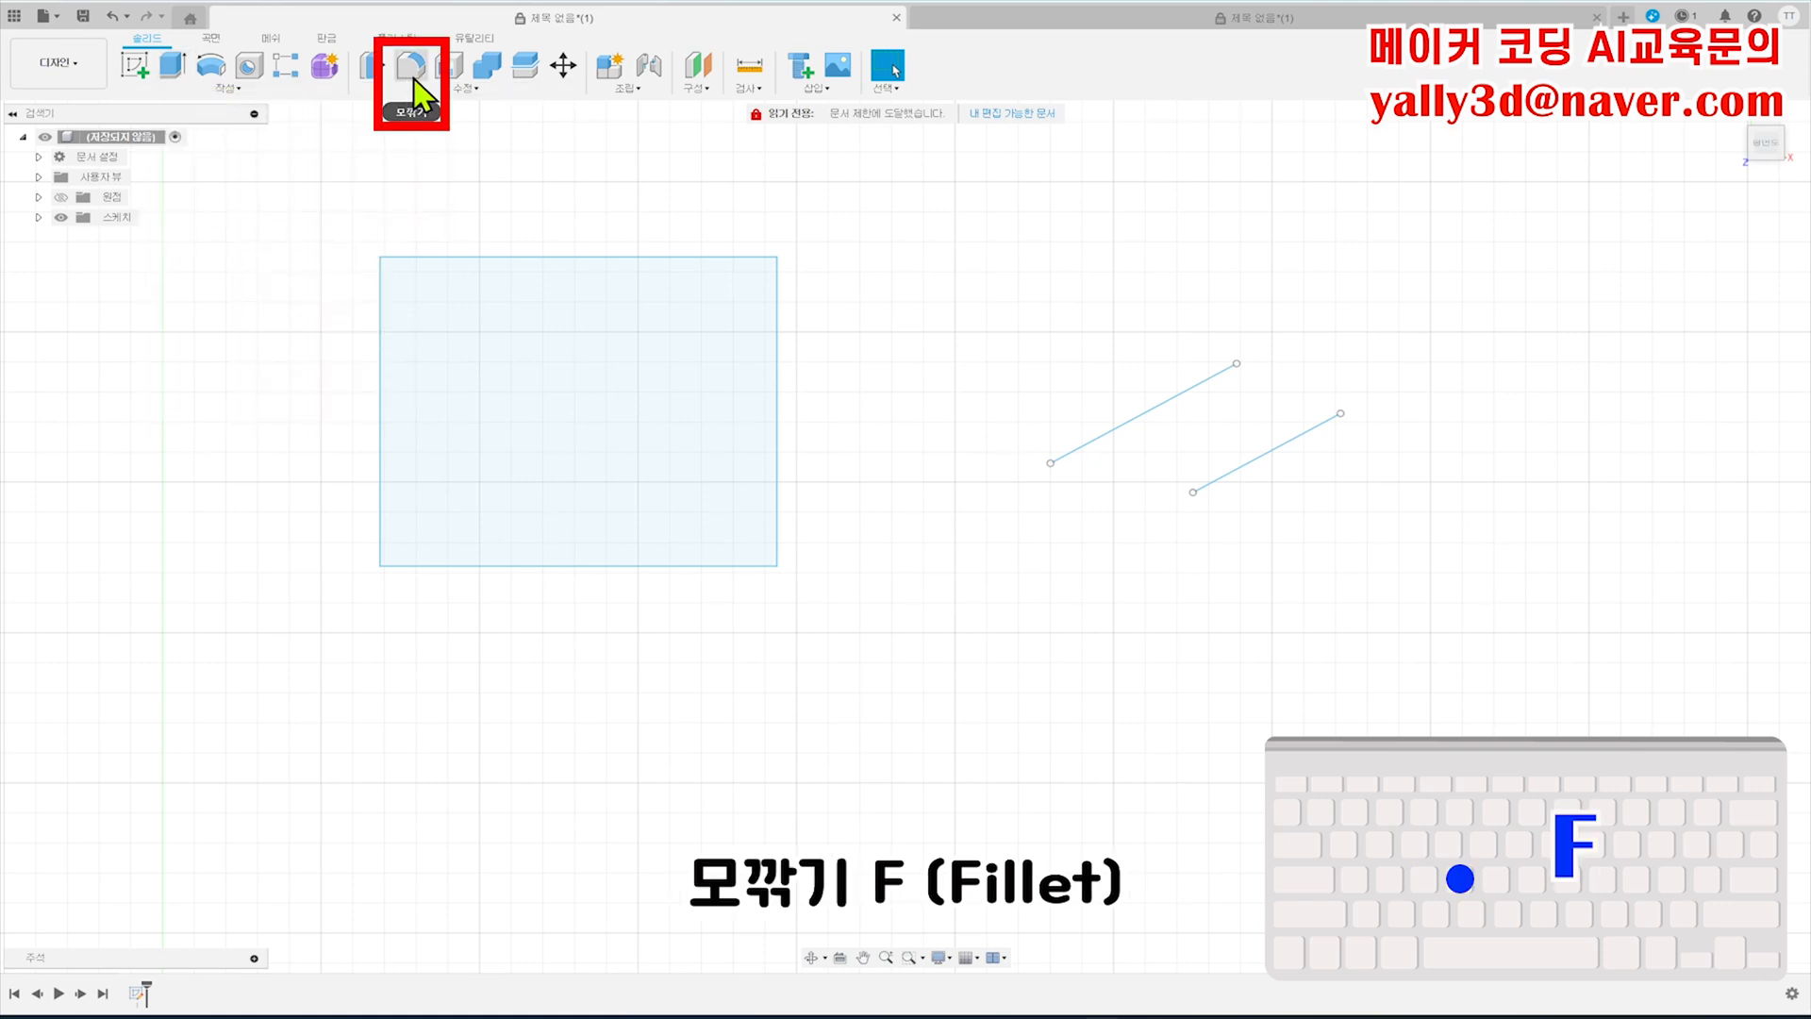
{"action": "mouse_move", "coordinate": [417, 81]}
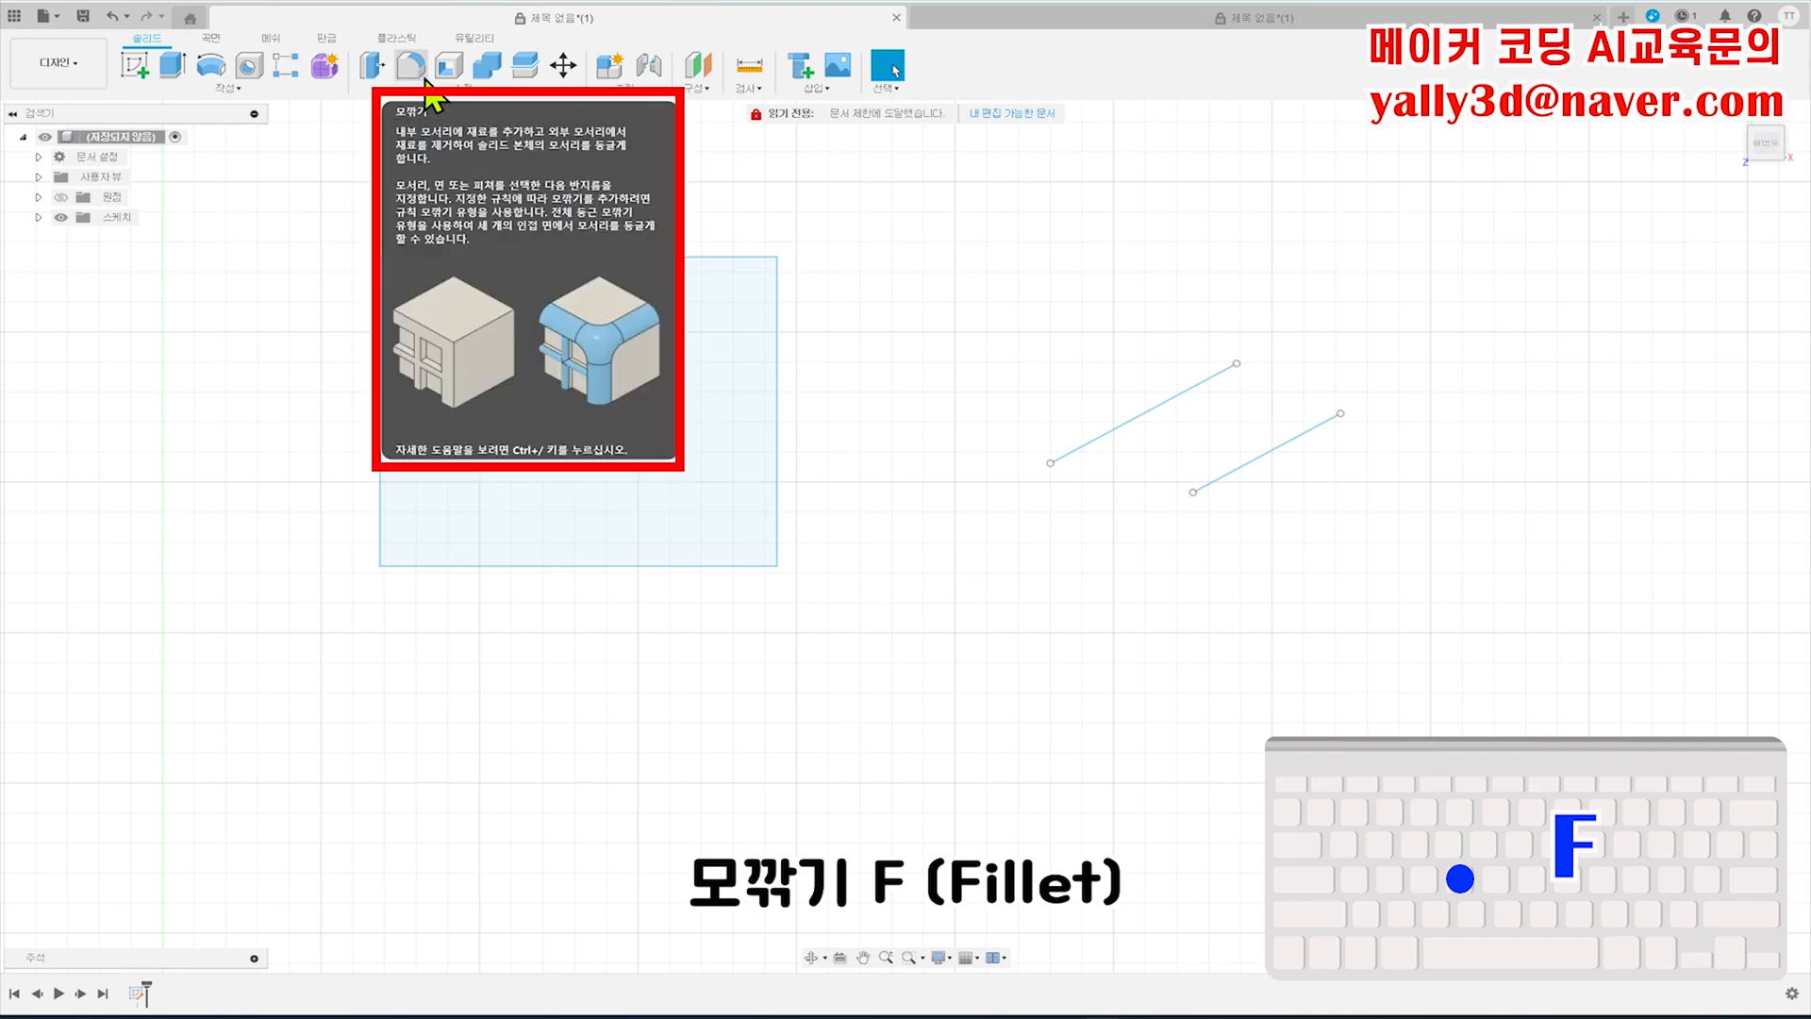
{"action": "left_click", "coordinate": [623, 401]}
{"action": "mouse_move", "coordinate": [308, 92]}
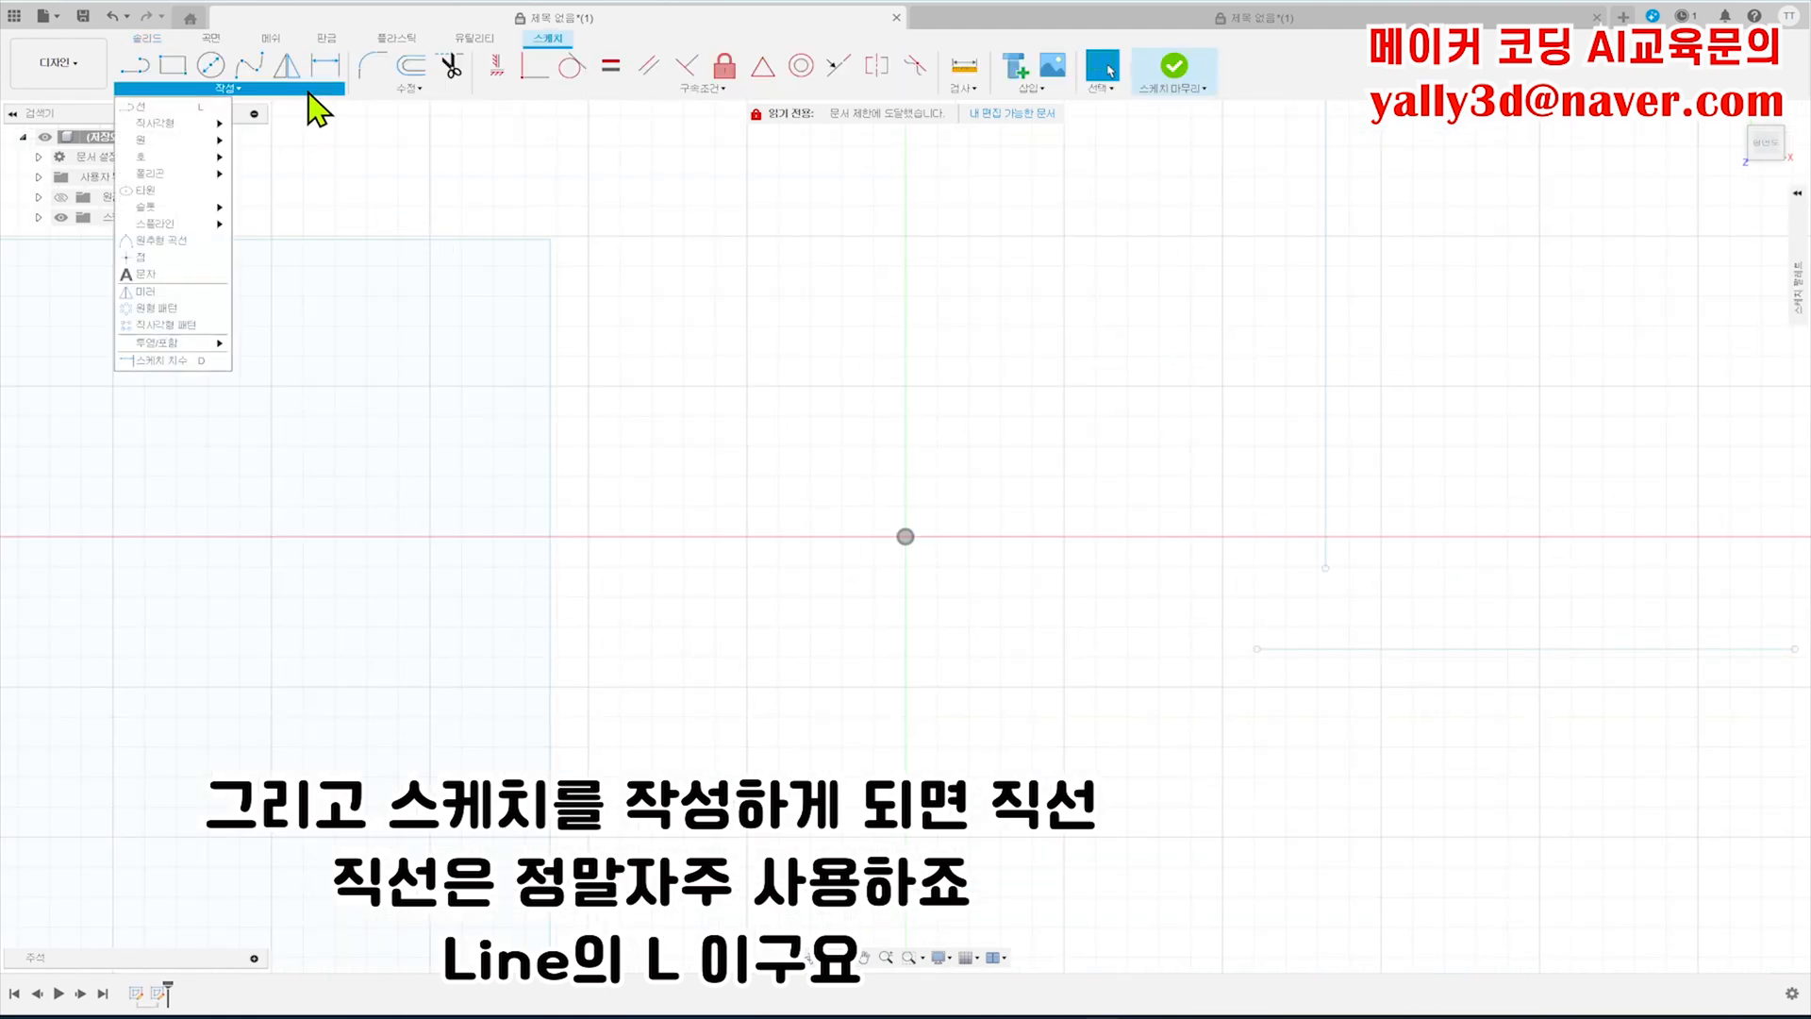
- Examine the shortcuts listed for the sketch dimension, Offset and Move/Copy commands
{"action": "mouse_move", "coordinate": [194, 111]}
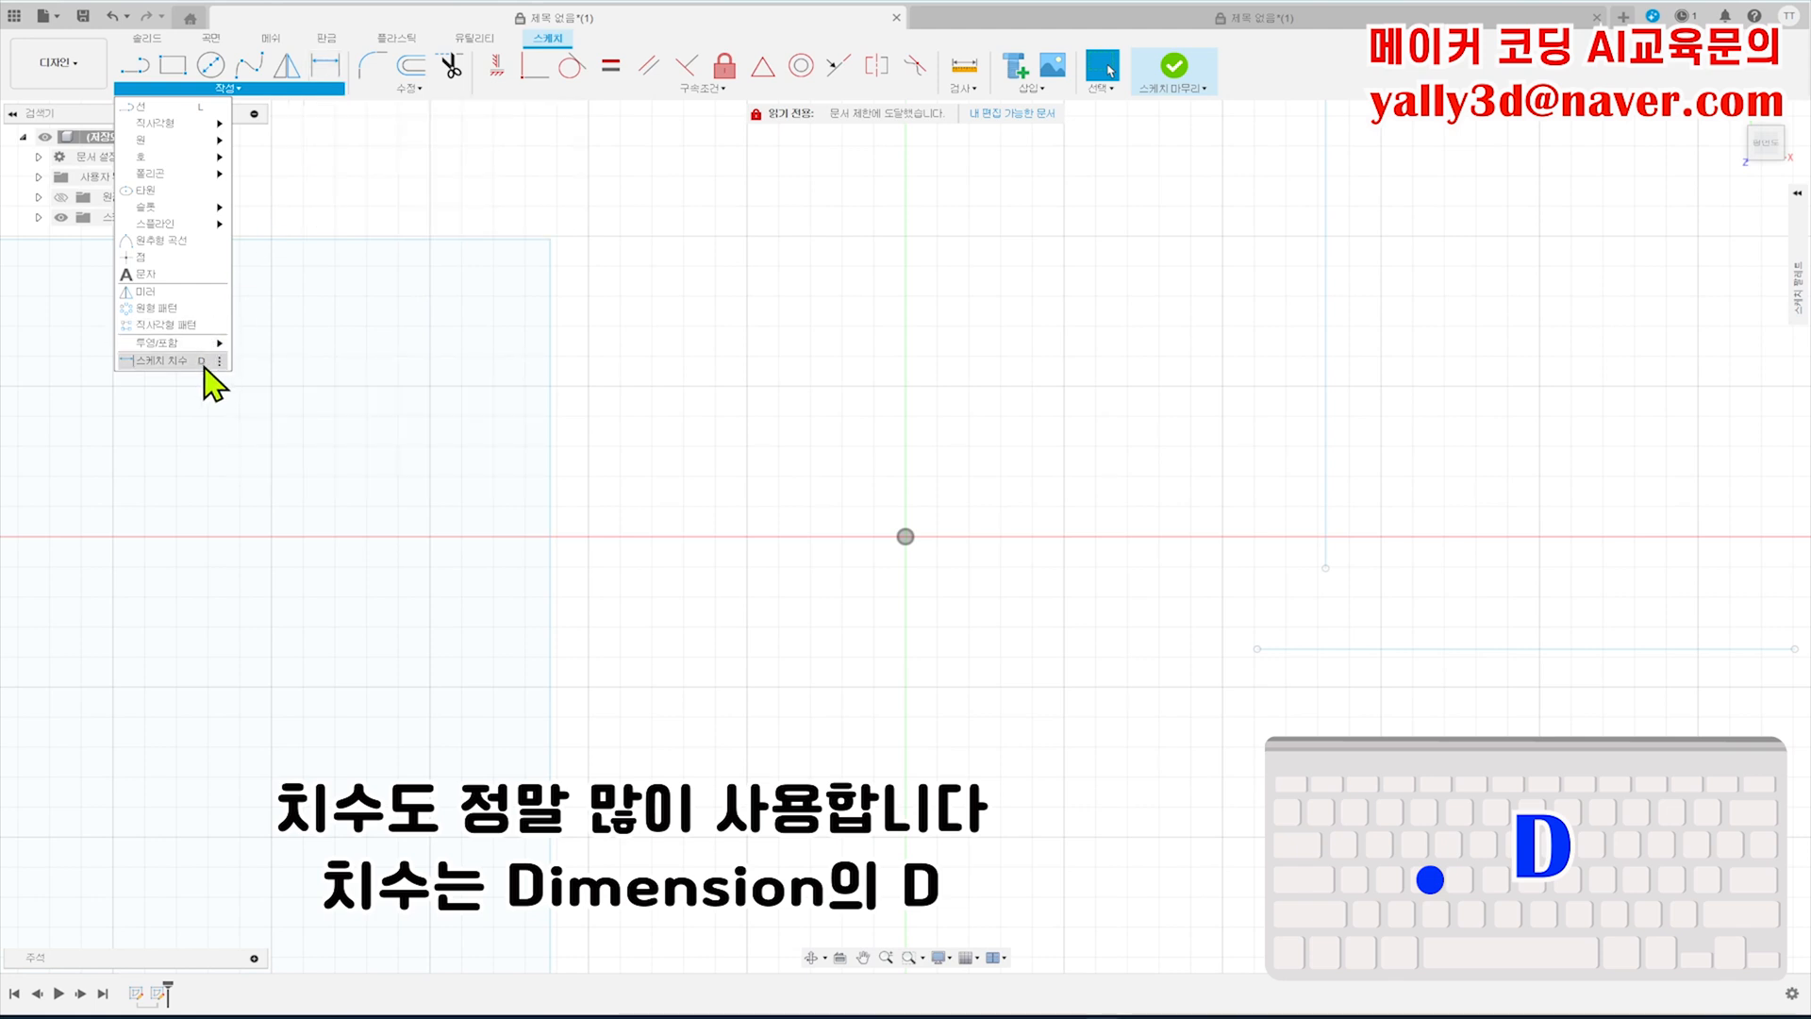
{"action": "left_click", "coordinate": [415, 88]}
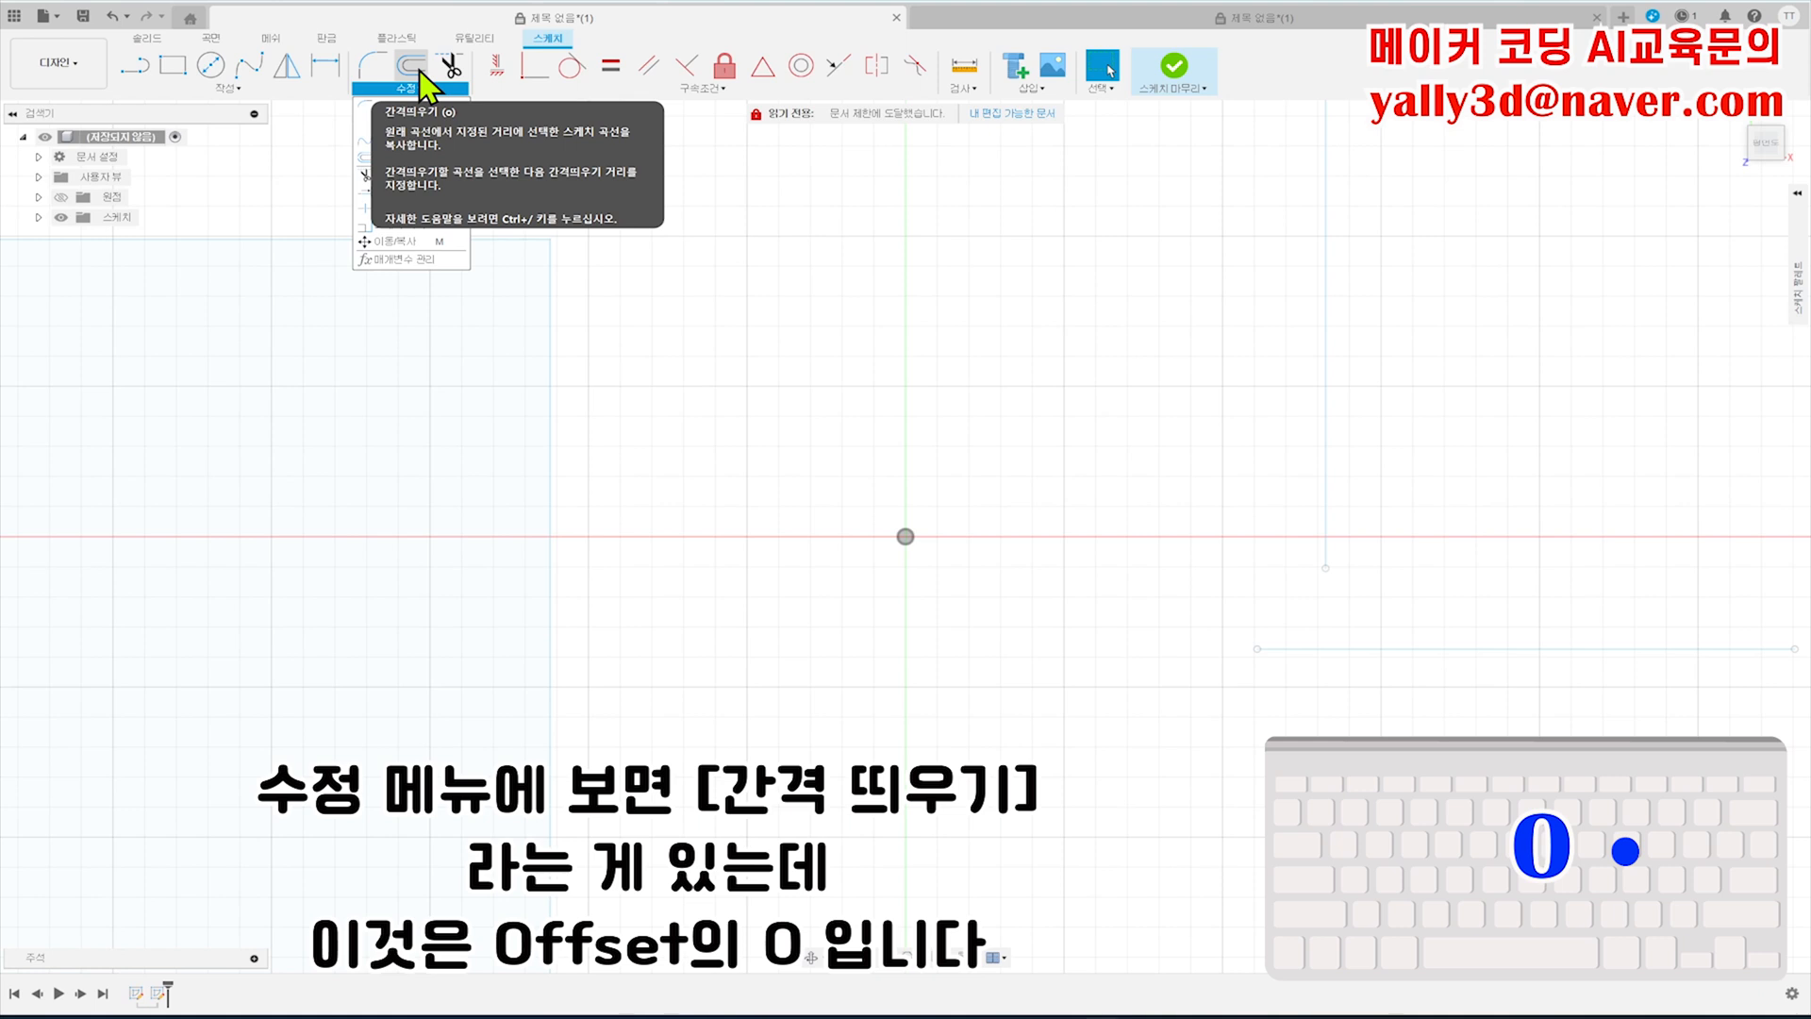
{"action": "right_click", "coordinate": [747, 280]}
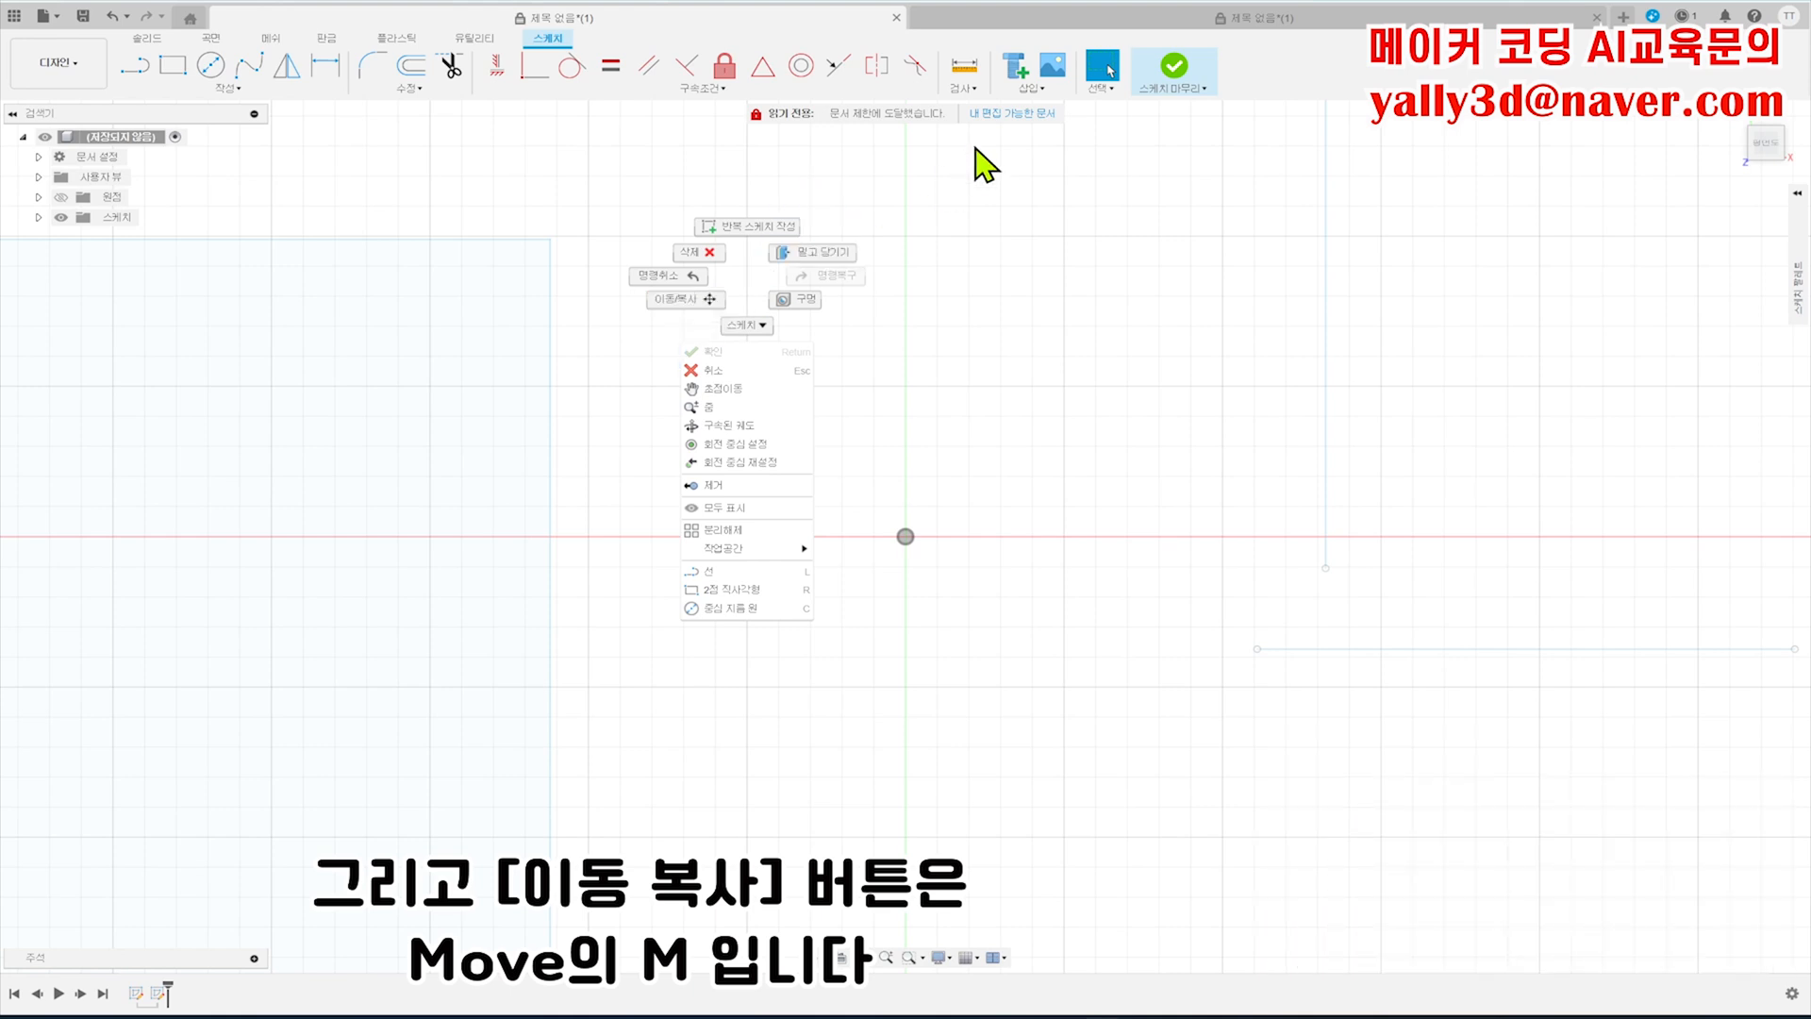
- Finish the sketch and look up the Joint command among the assembly commands
{"action": "left_click", "coordinate": [1177, 69]}
{"action": "left_click", "coordinate": [1175, 69]}
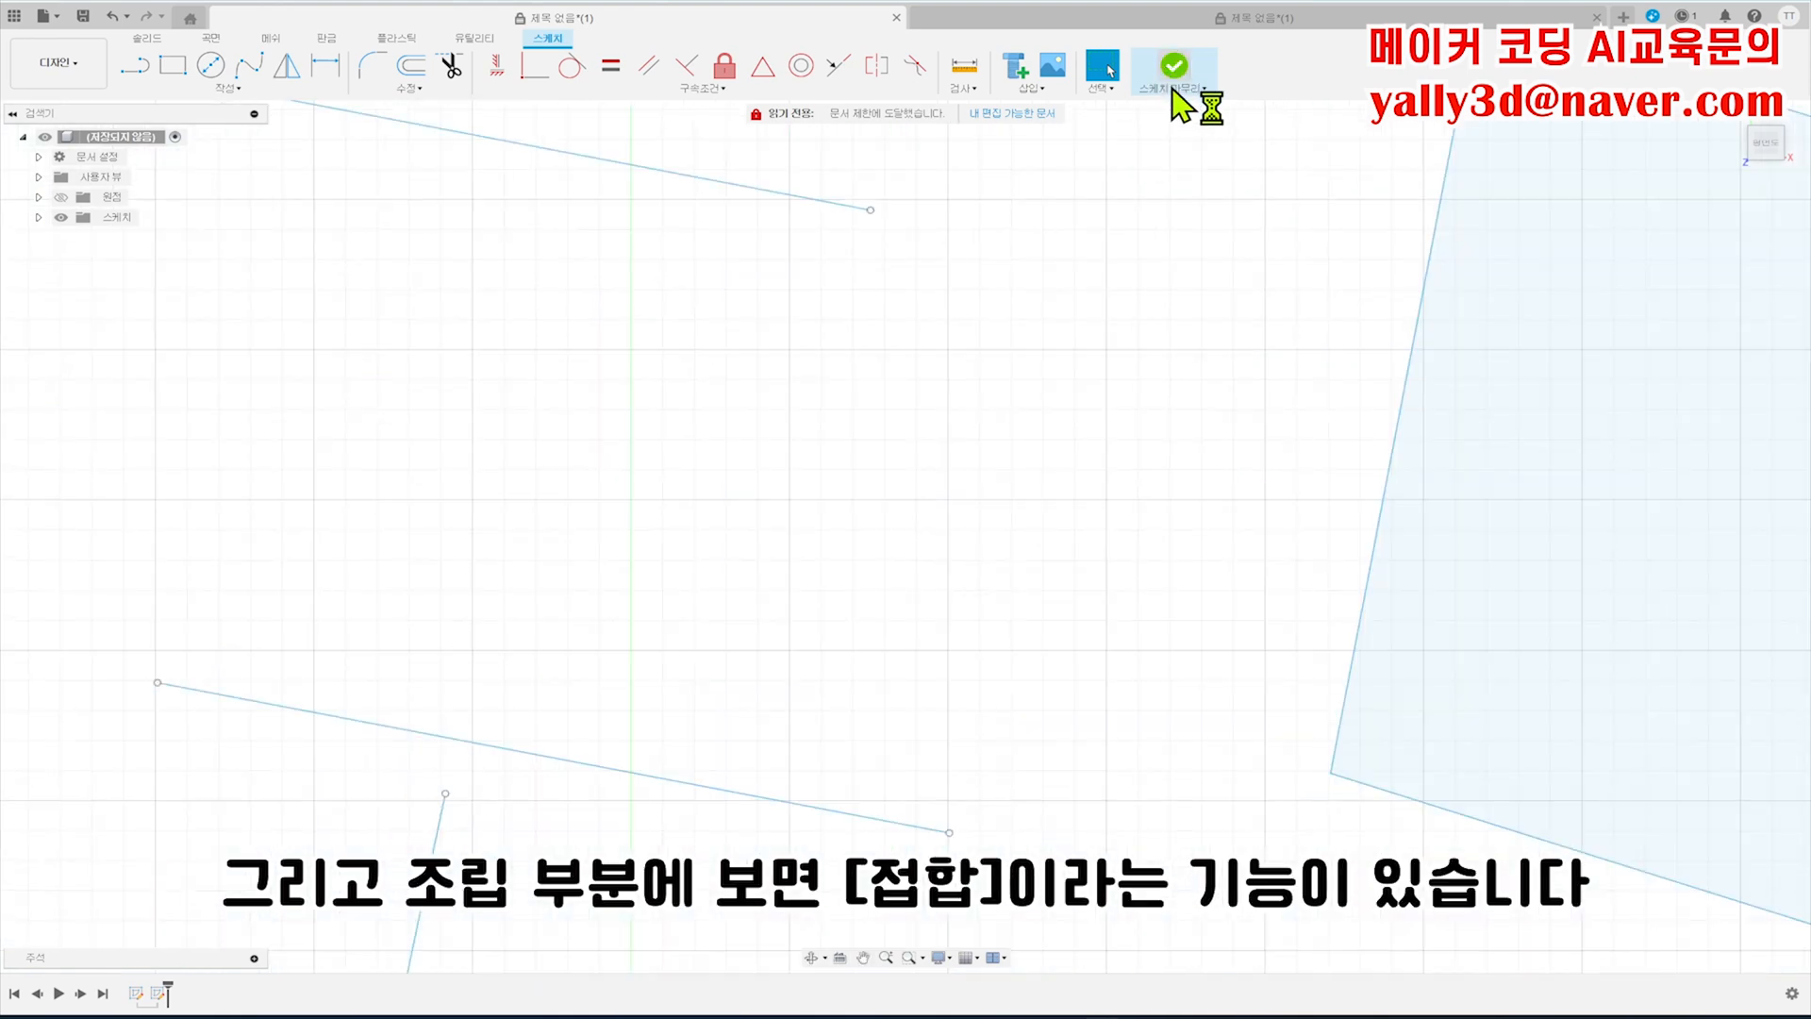
{"action": "left_click", "coordinate": [641, 91]}
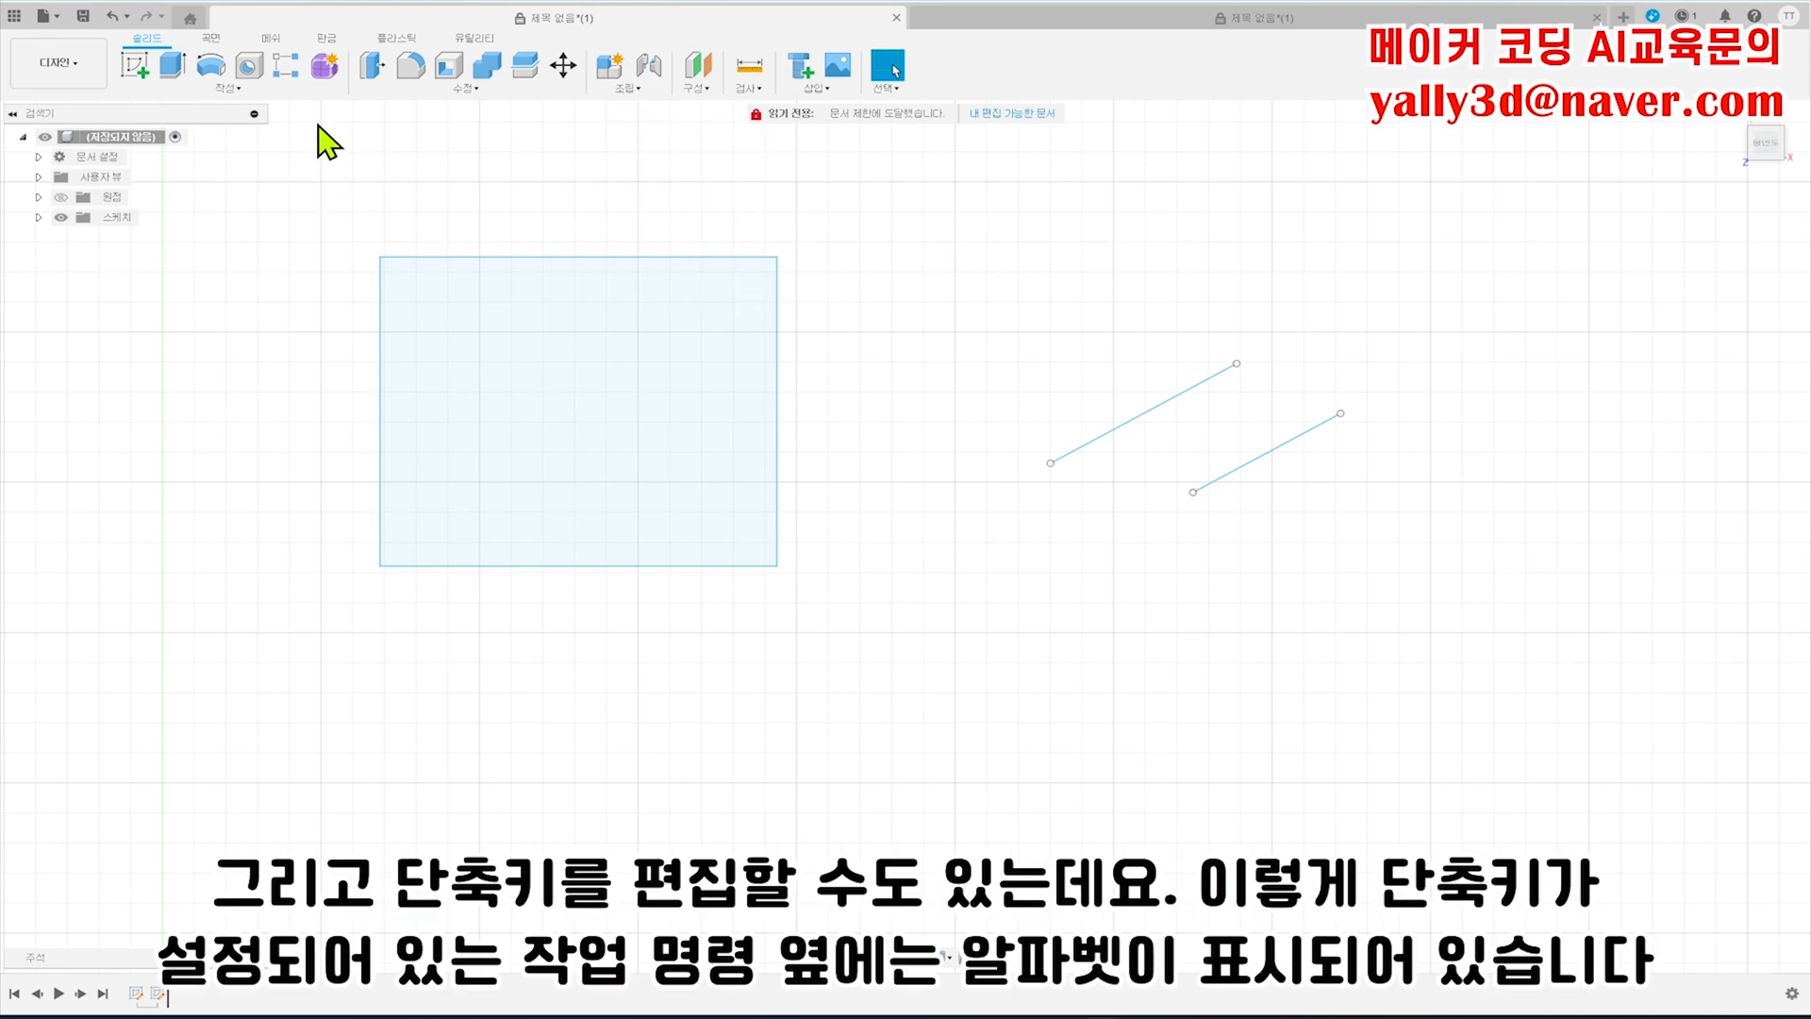
- Inspect the keyboard shortcut settings of the Extrude command and close them without changing the assigned key
{"action": "left_click", "coordinate": [275, 91]}
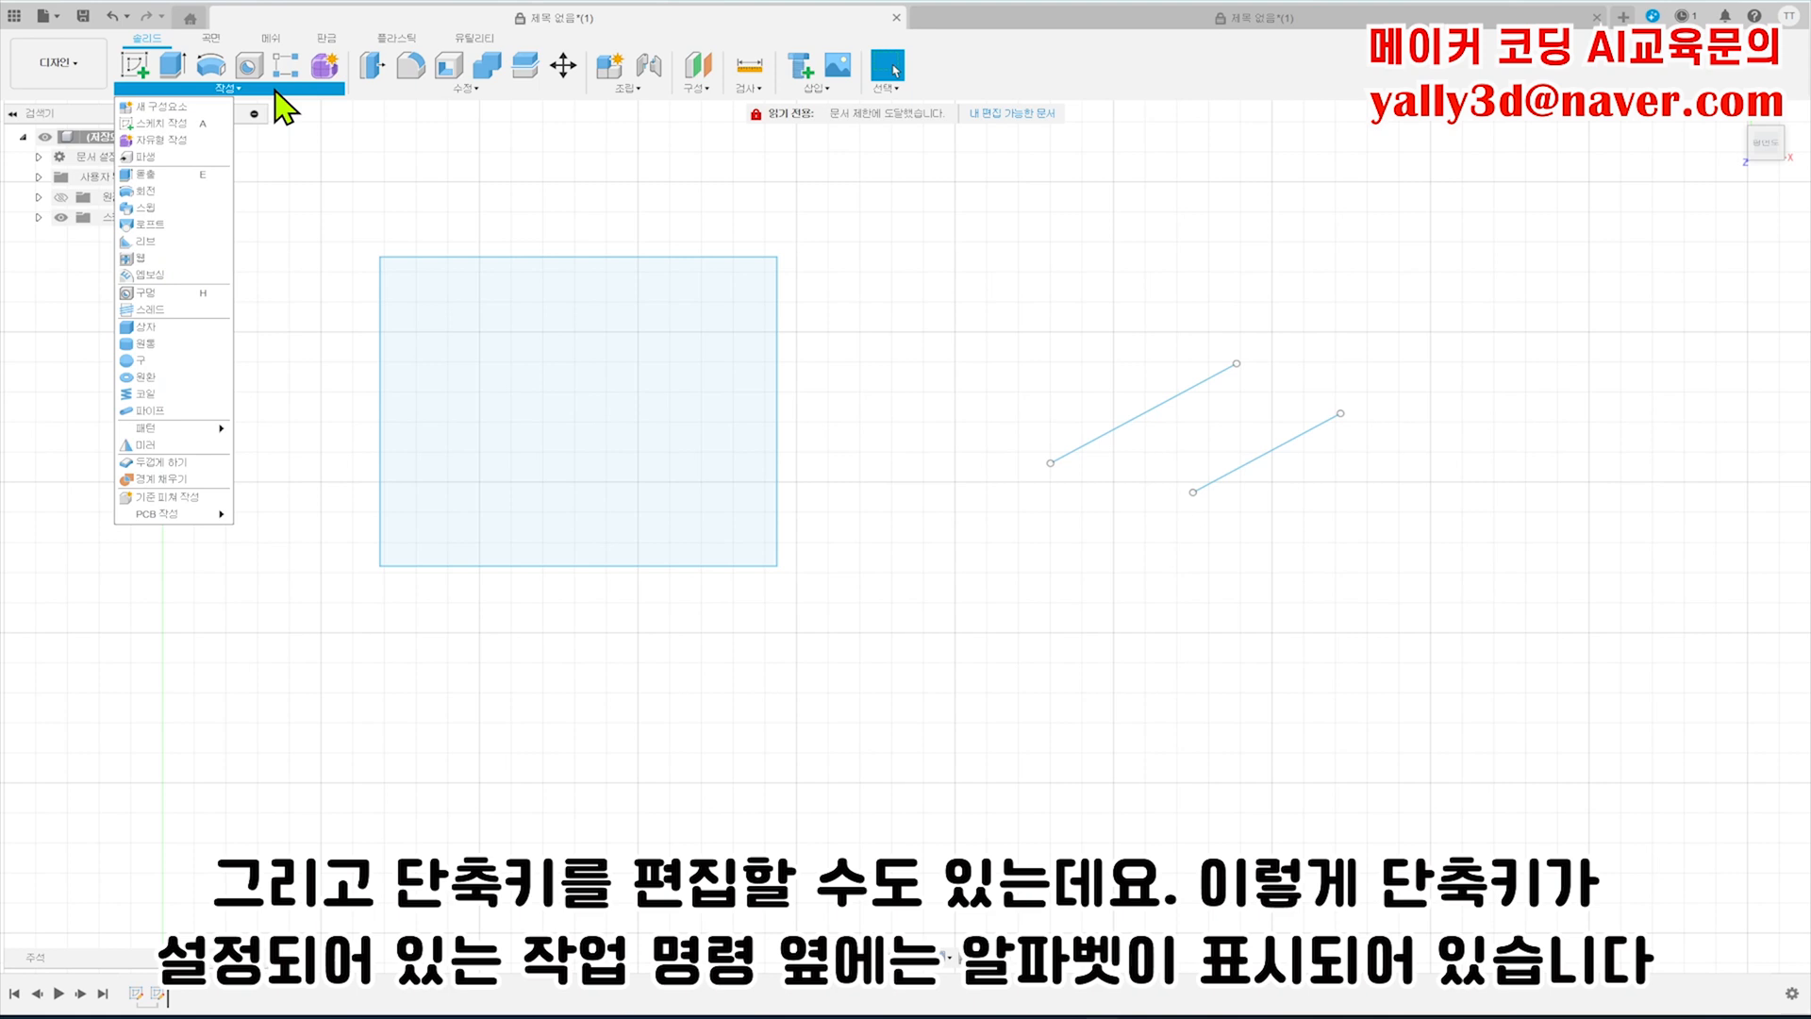
{"action": "mouse_move", "coordinate": [189, 181]}
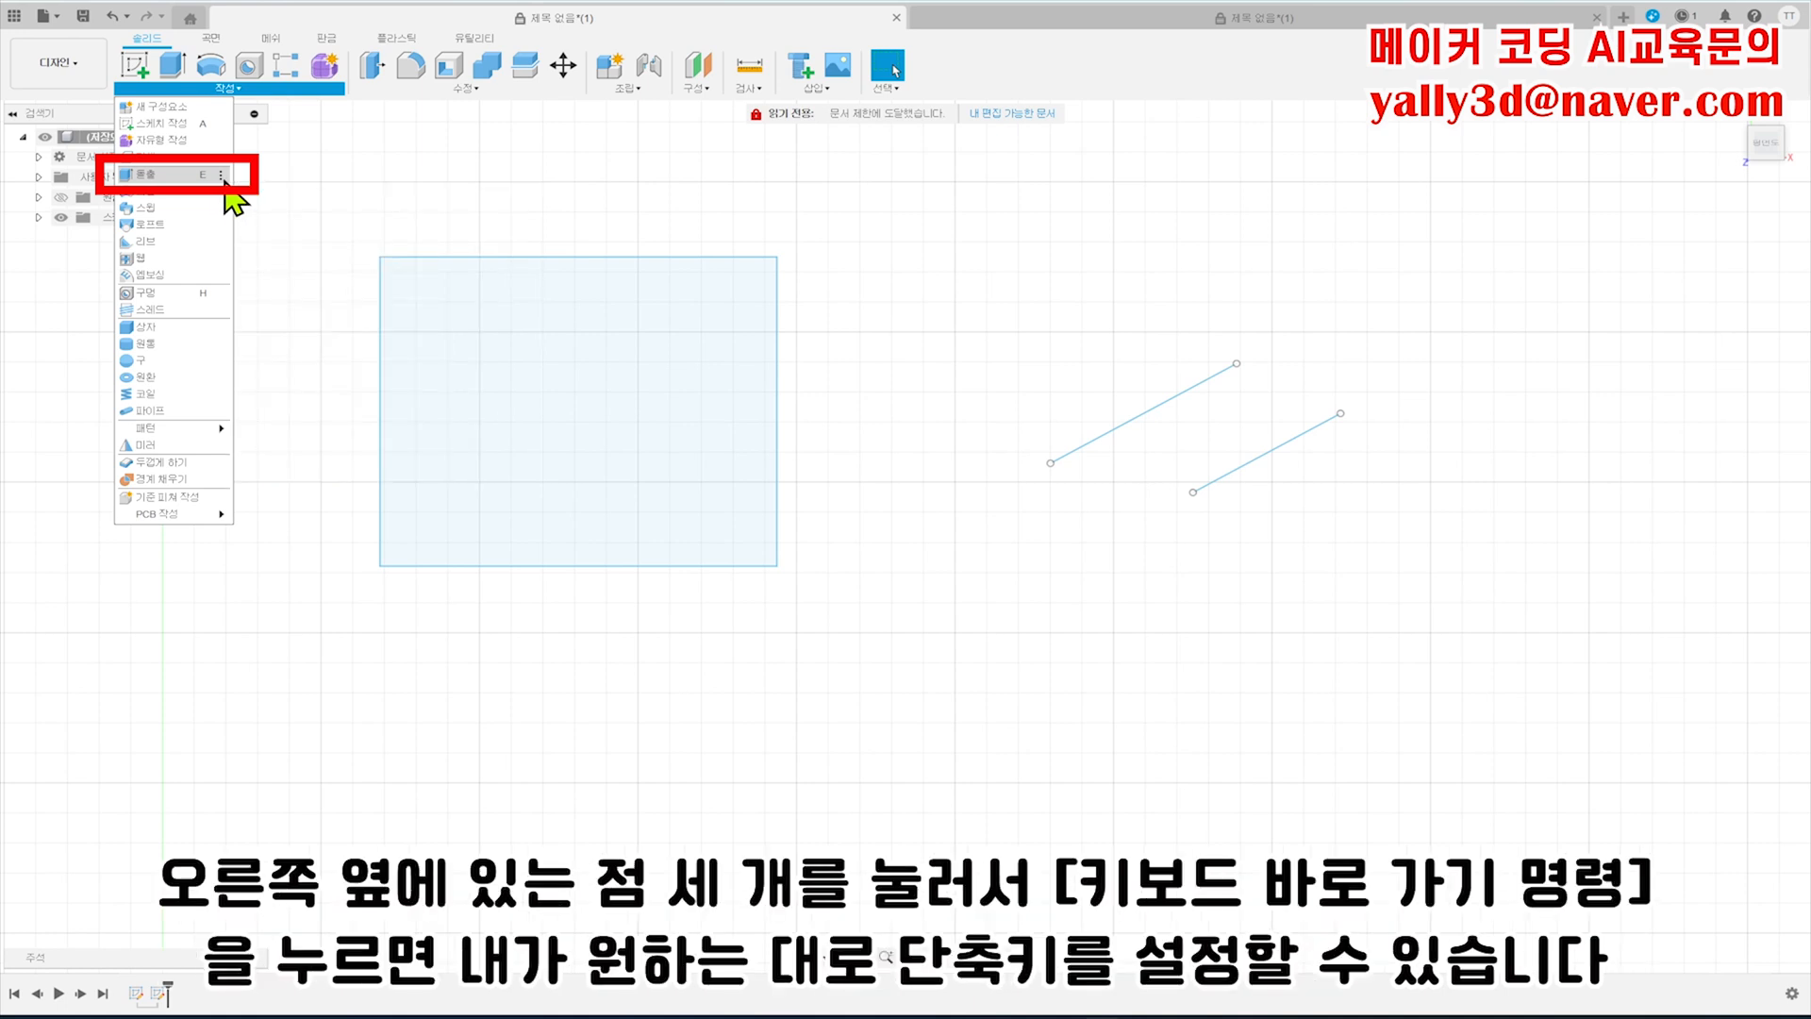
{"action": "left_click", "coordinate": [223, 177]}
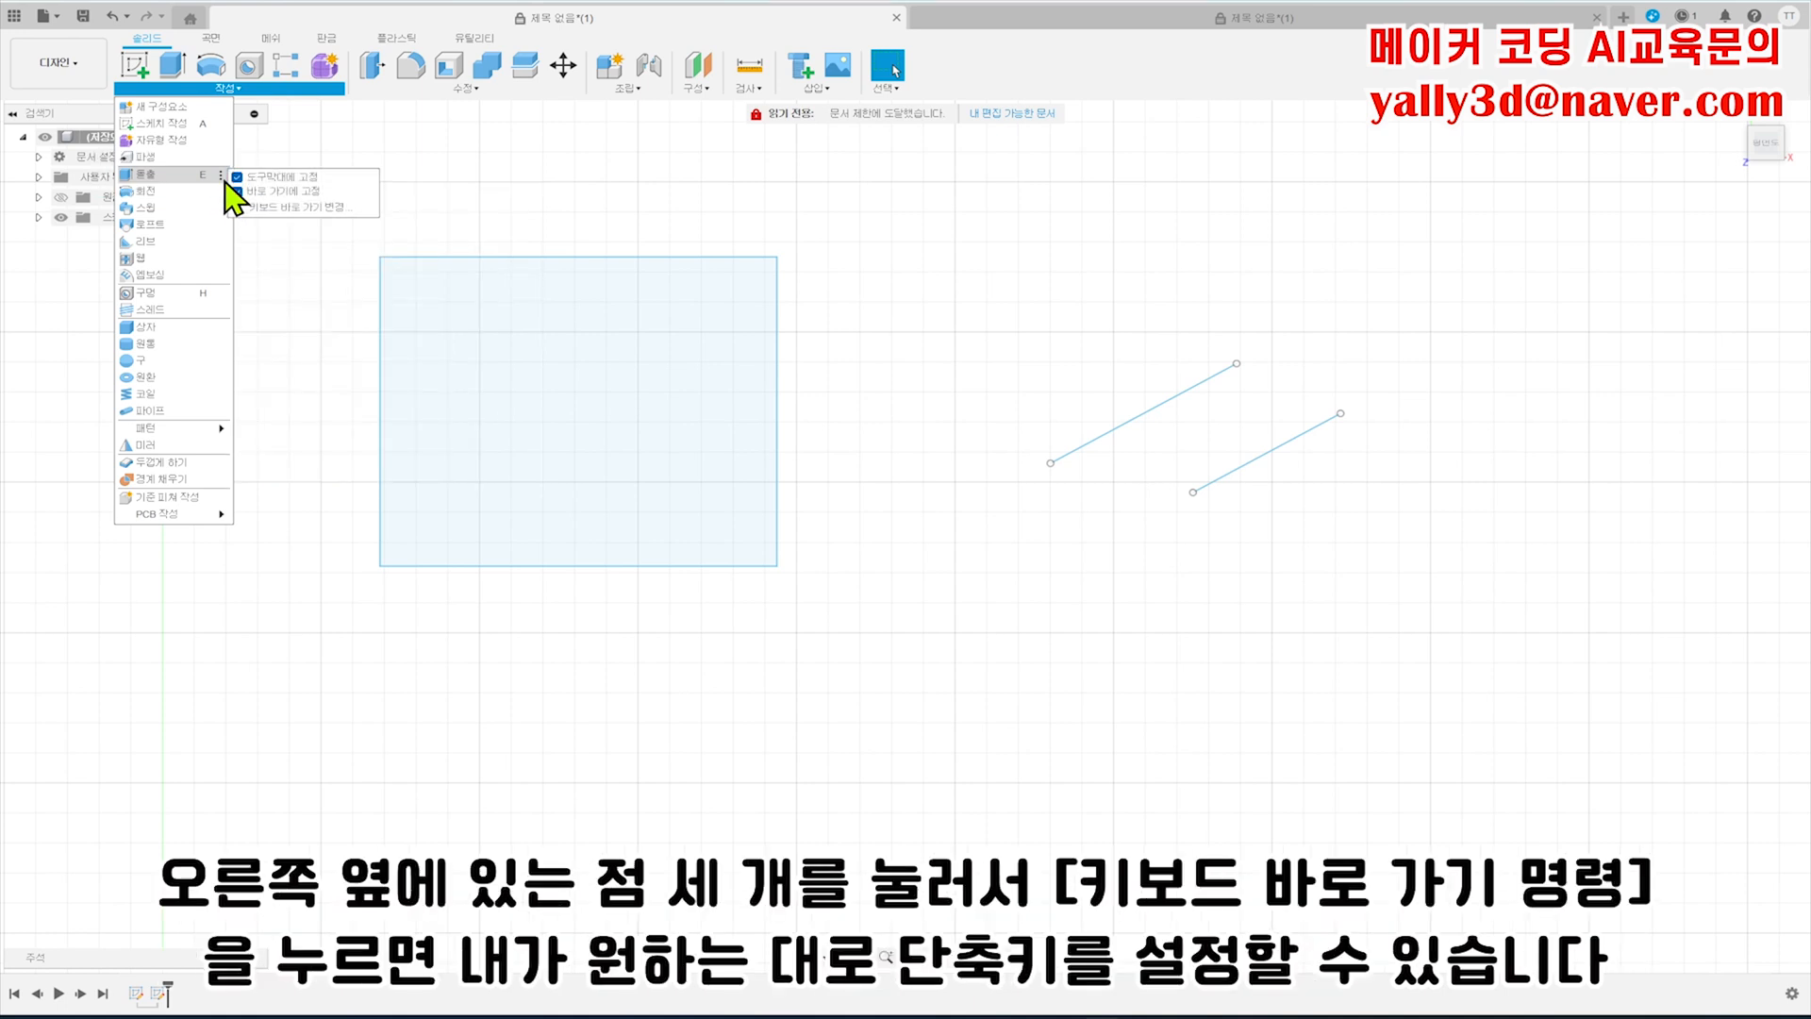
{"action": "left_click", "coordinate": [306, 209]}
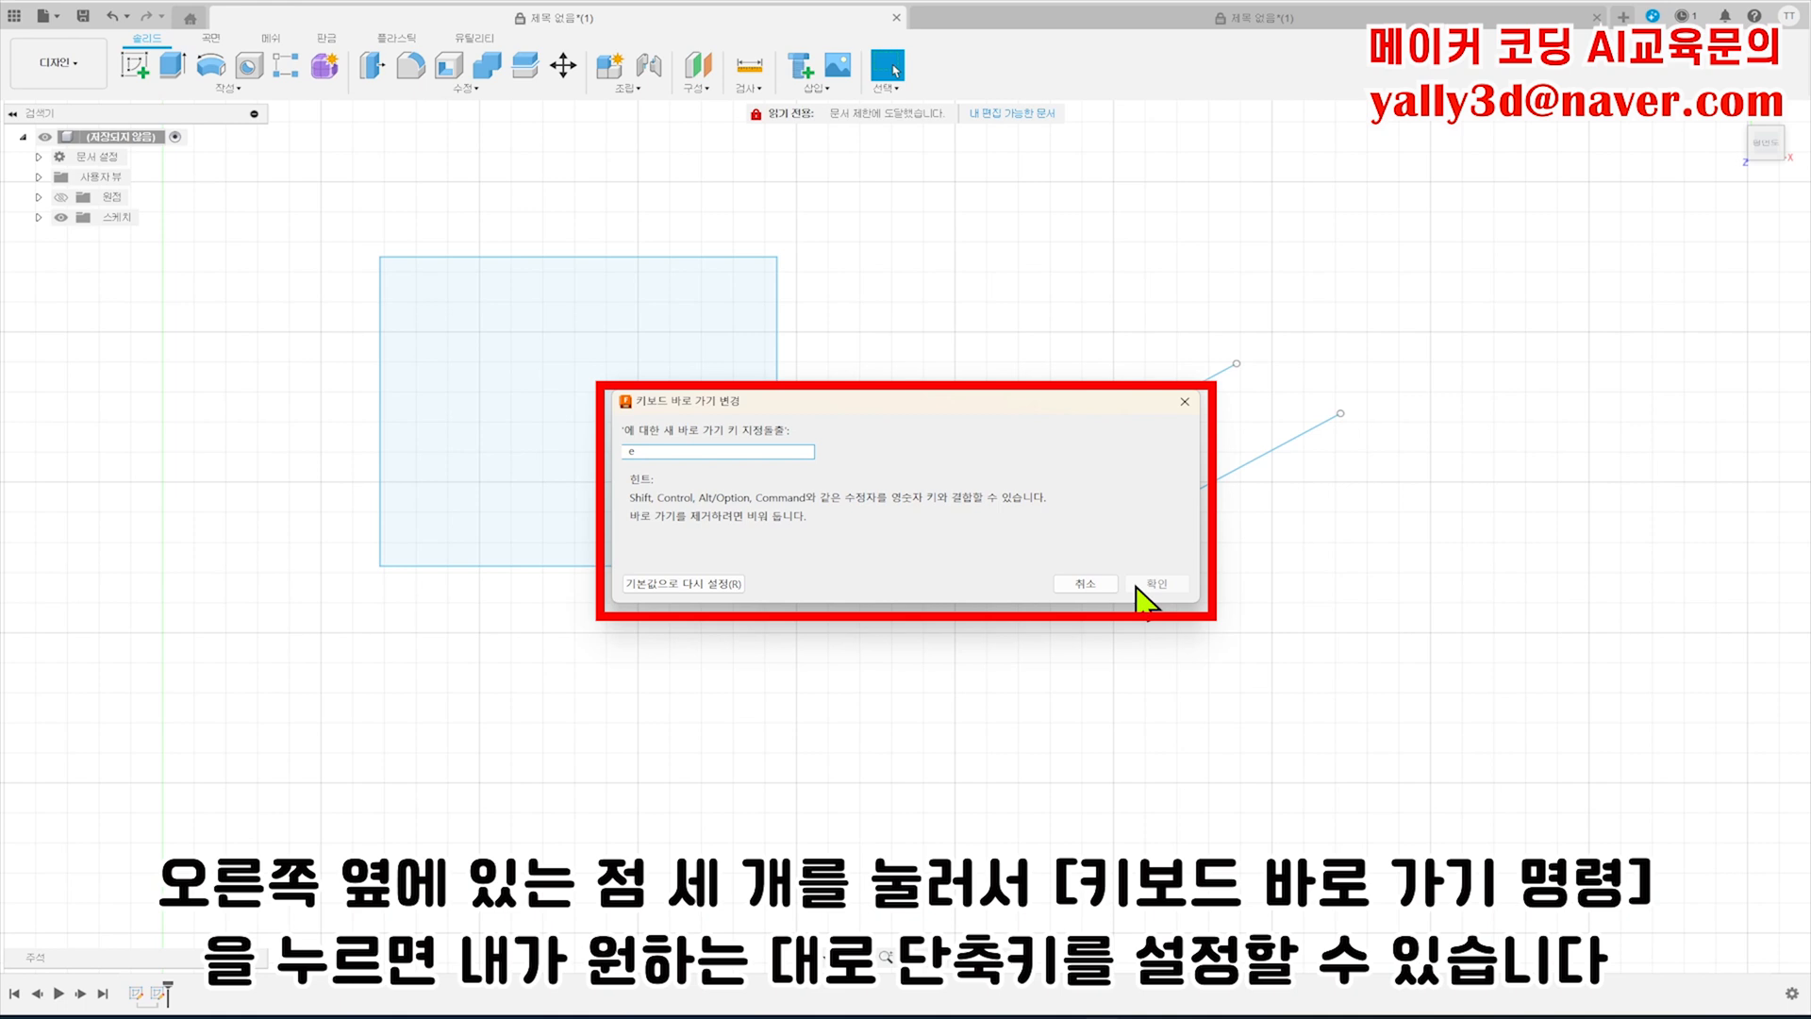
{"action": "left_click", "coordinate": [1094, 586]}
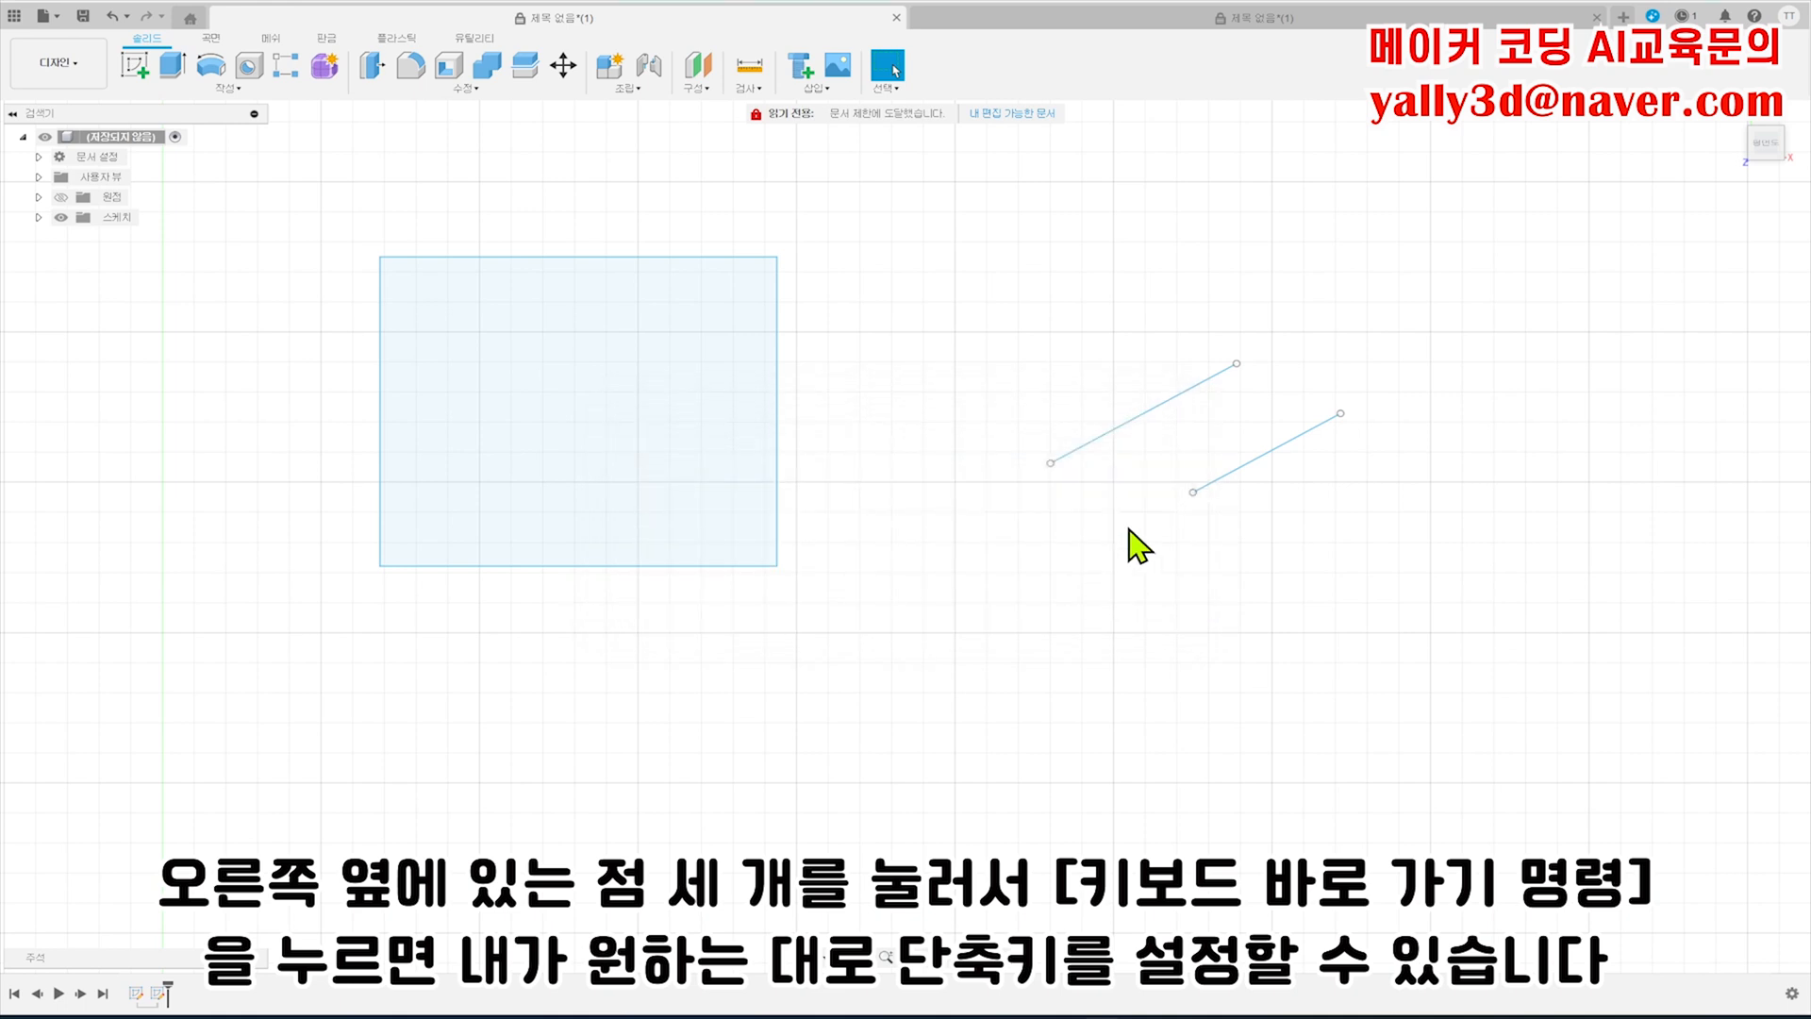
- Assign A as the keyboard shortcut for Create Sketch, accept the conflict, and check the command's listed shortcut
{"action": "left_click", "coordinate": [227, 88]}
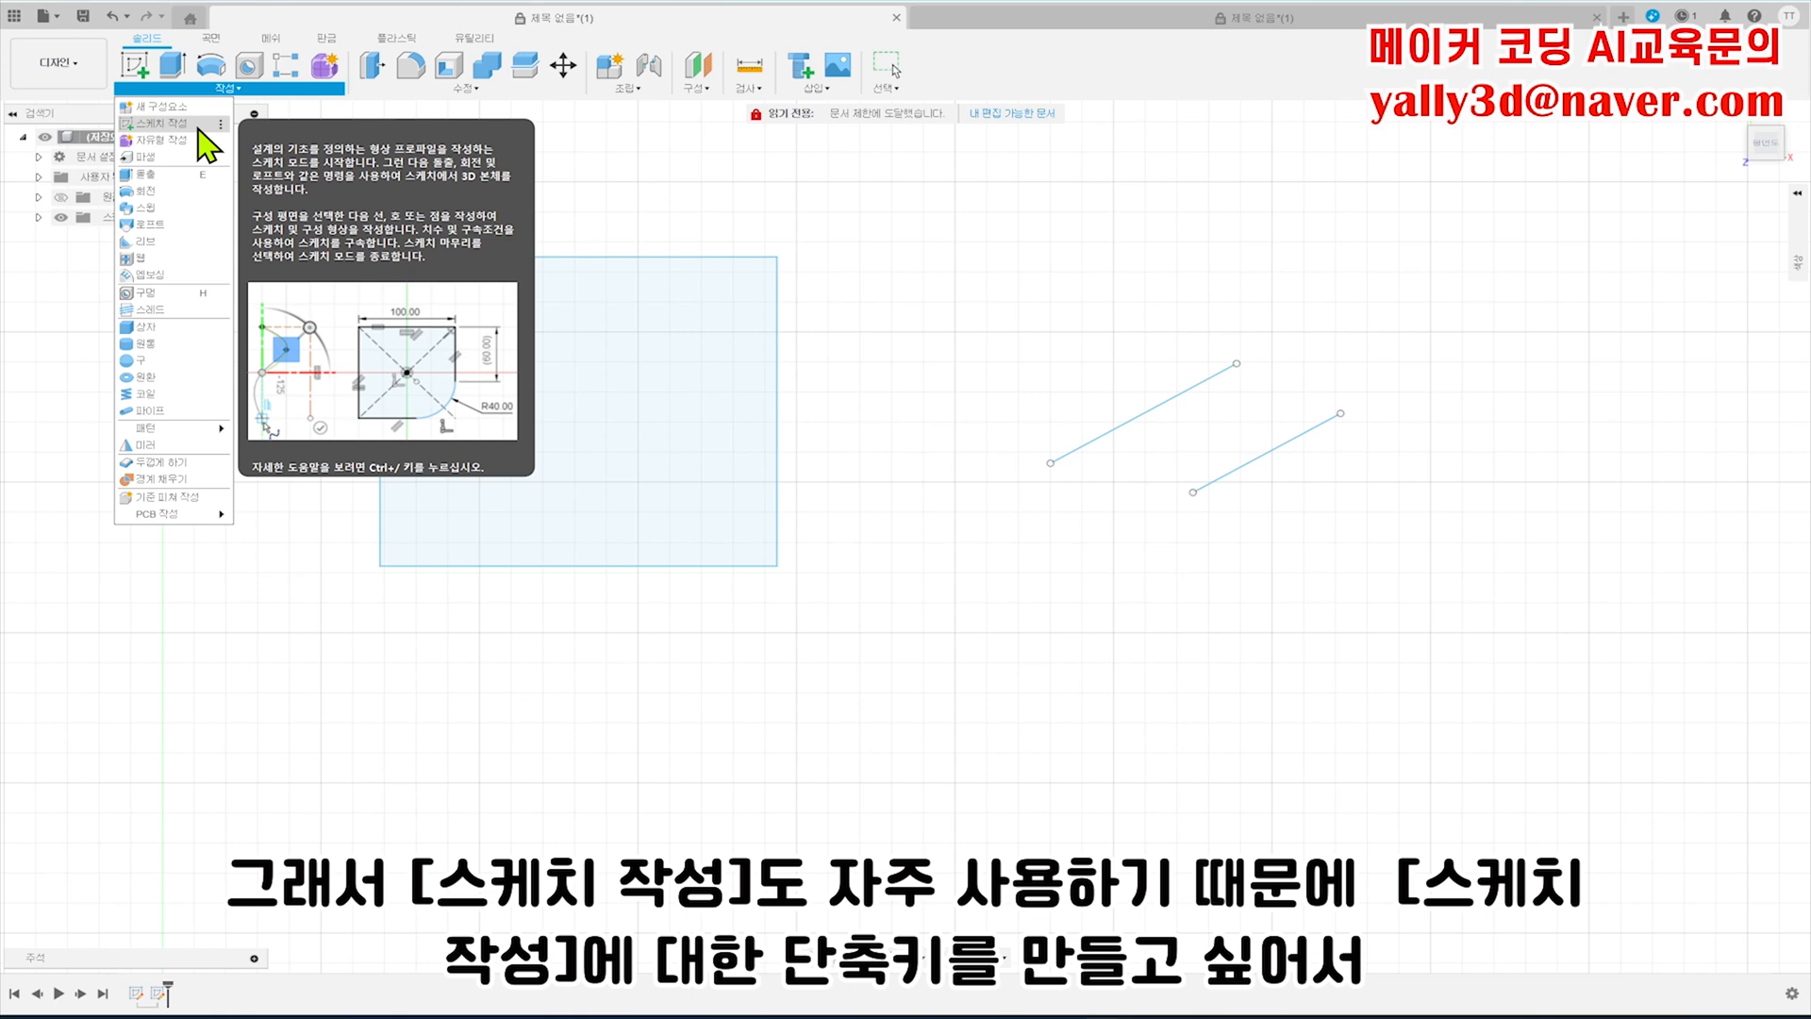
{"action": "left_click", "coordinate": [220, 123]}
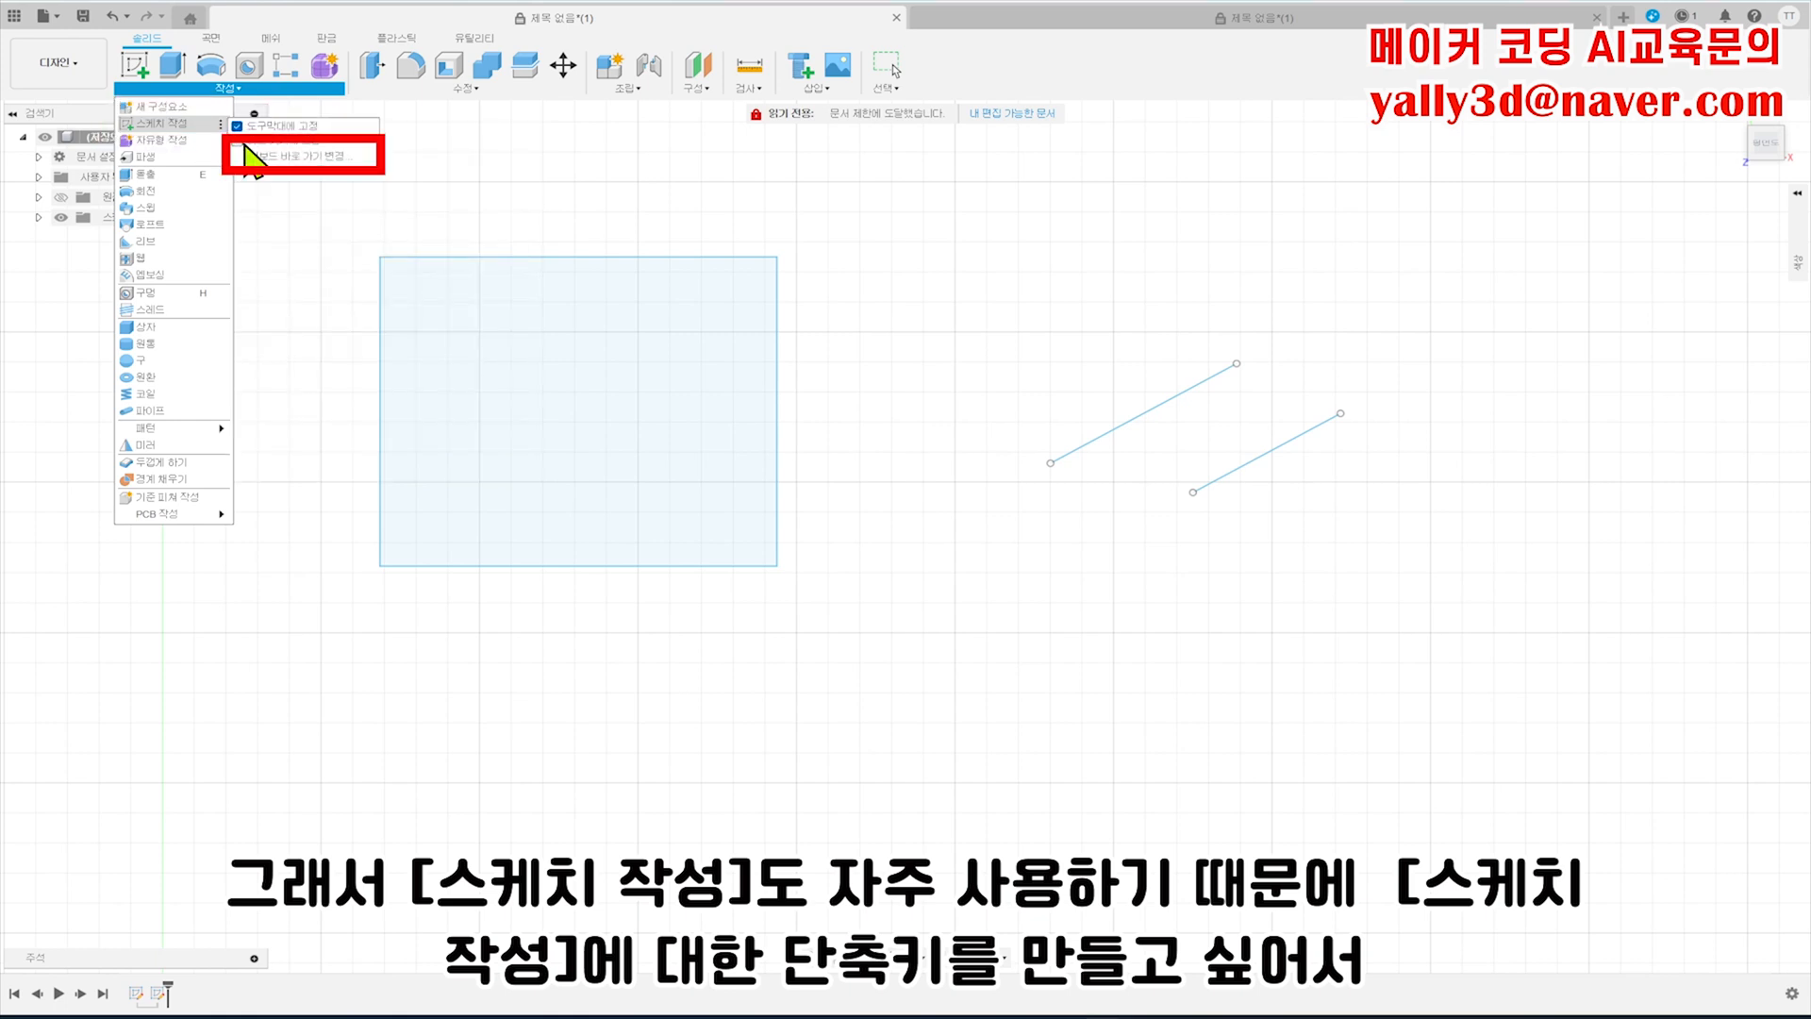
{"action": "left_click", "coordinate": [335, 158]}
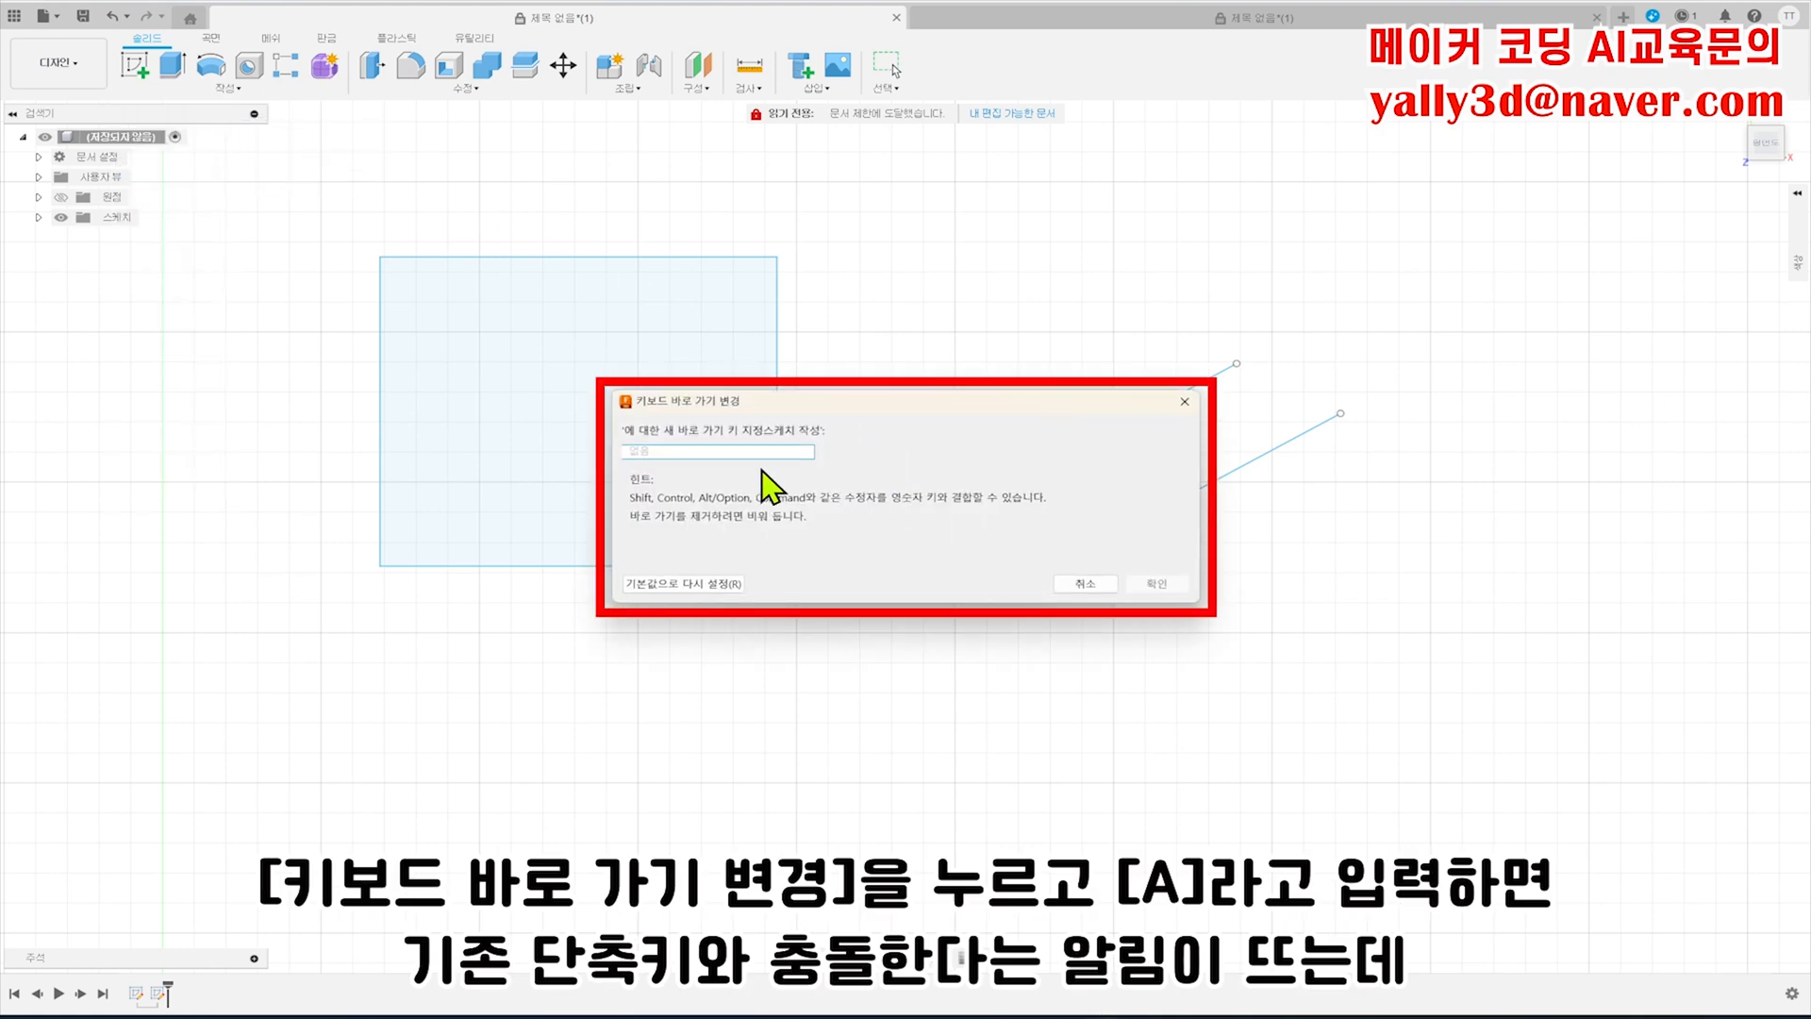
{"action": "key", "text": "a"}
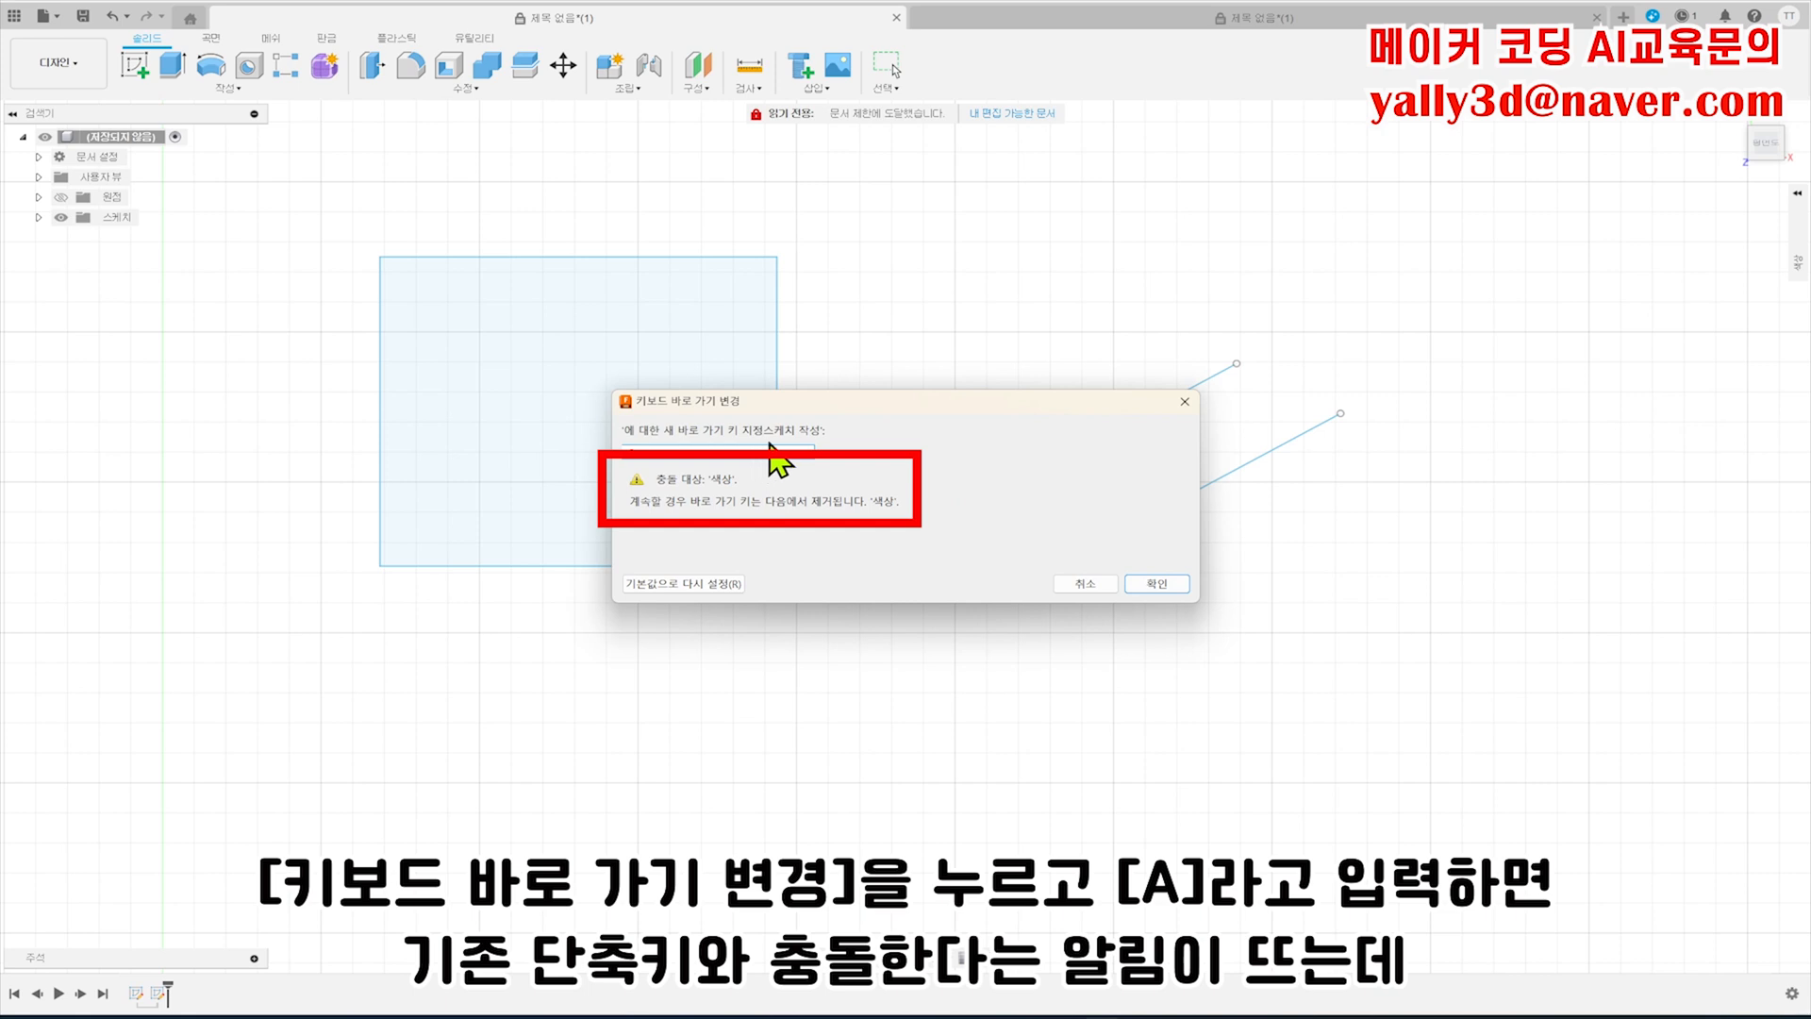
{"action": "left_click", "coordinate": [1147, 586]}
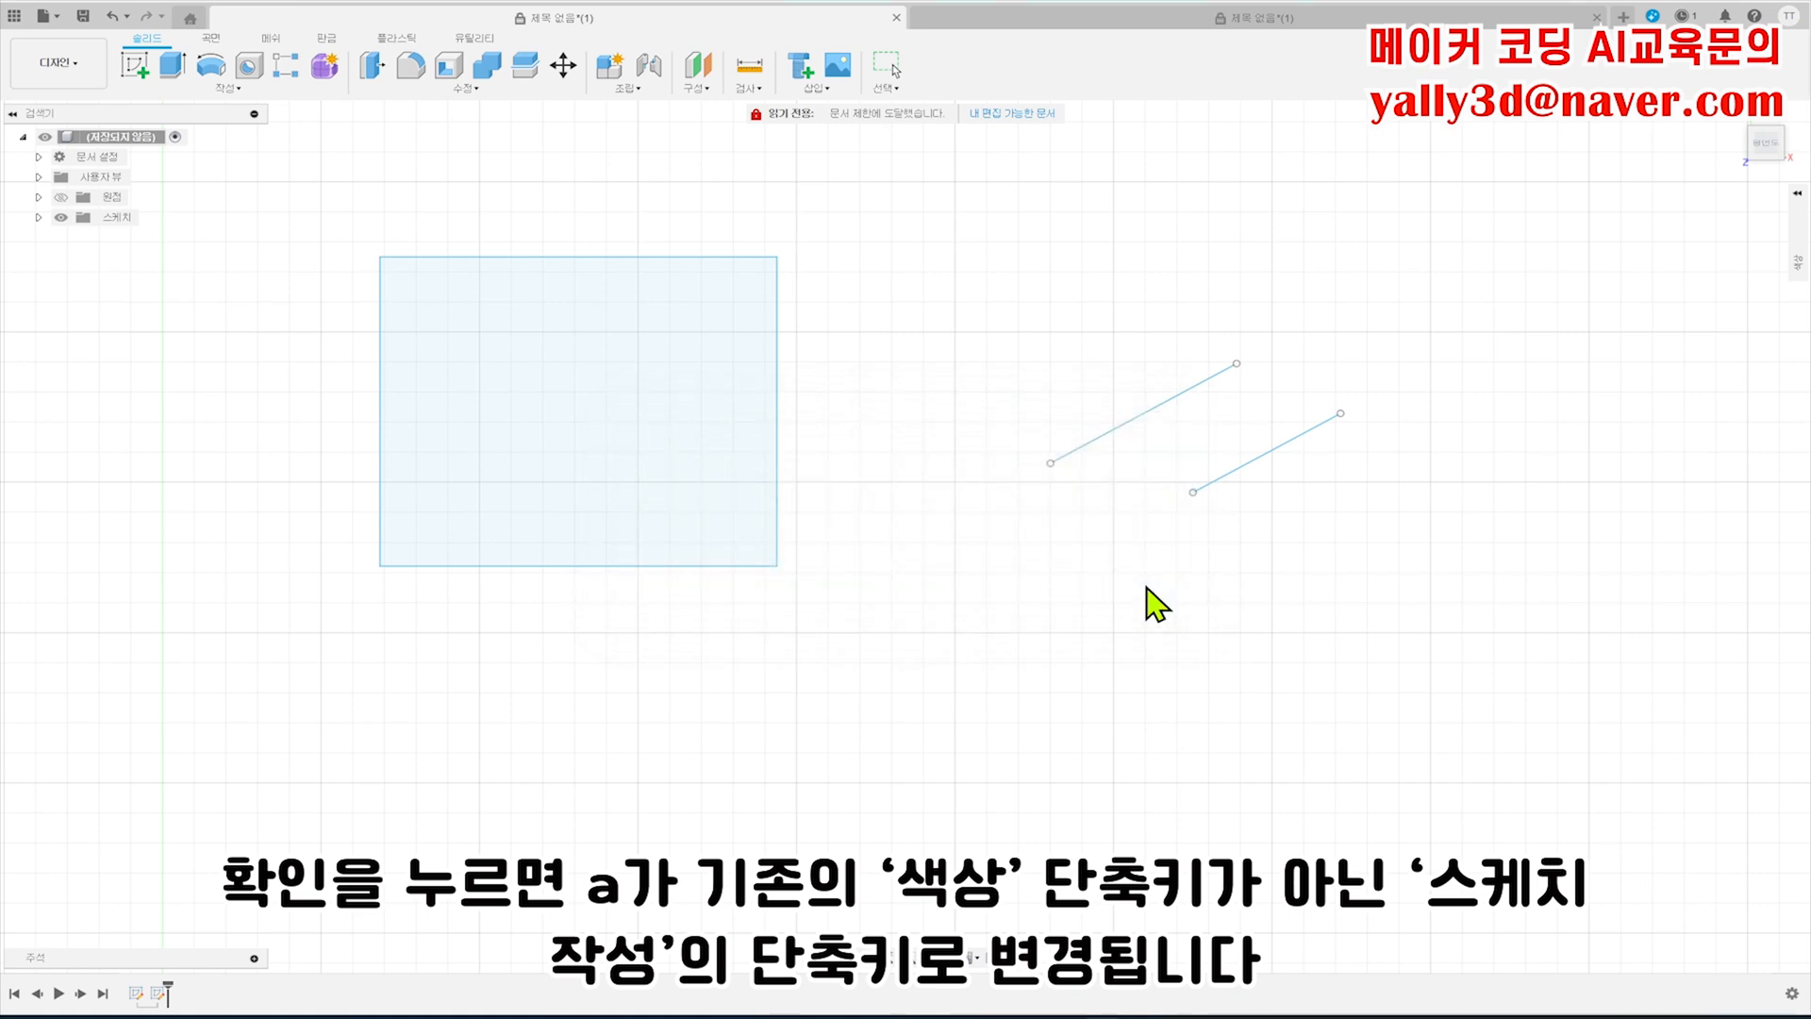
{"action": "left_click", "coordinate": [228, 88]}
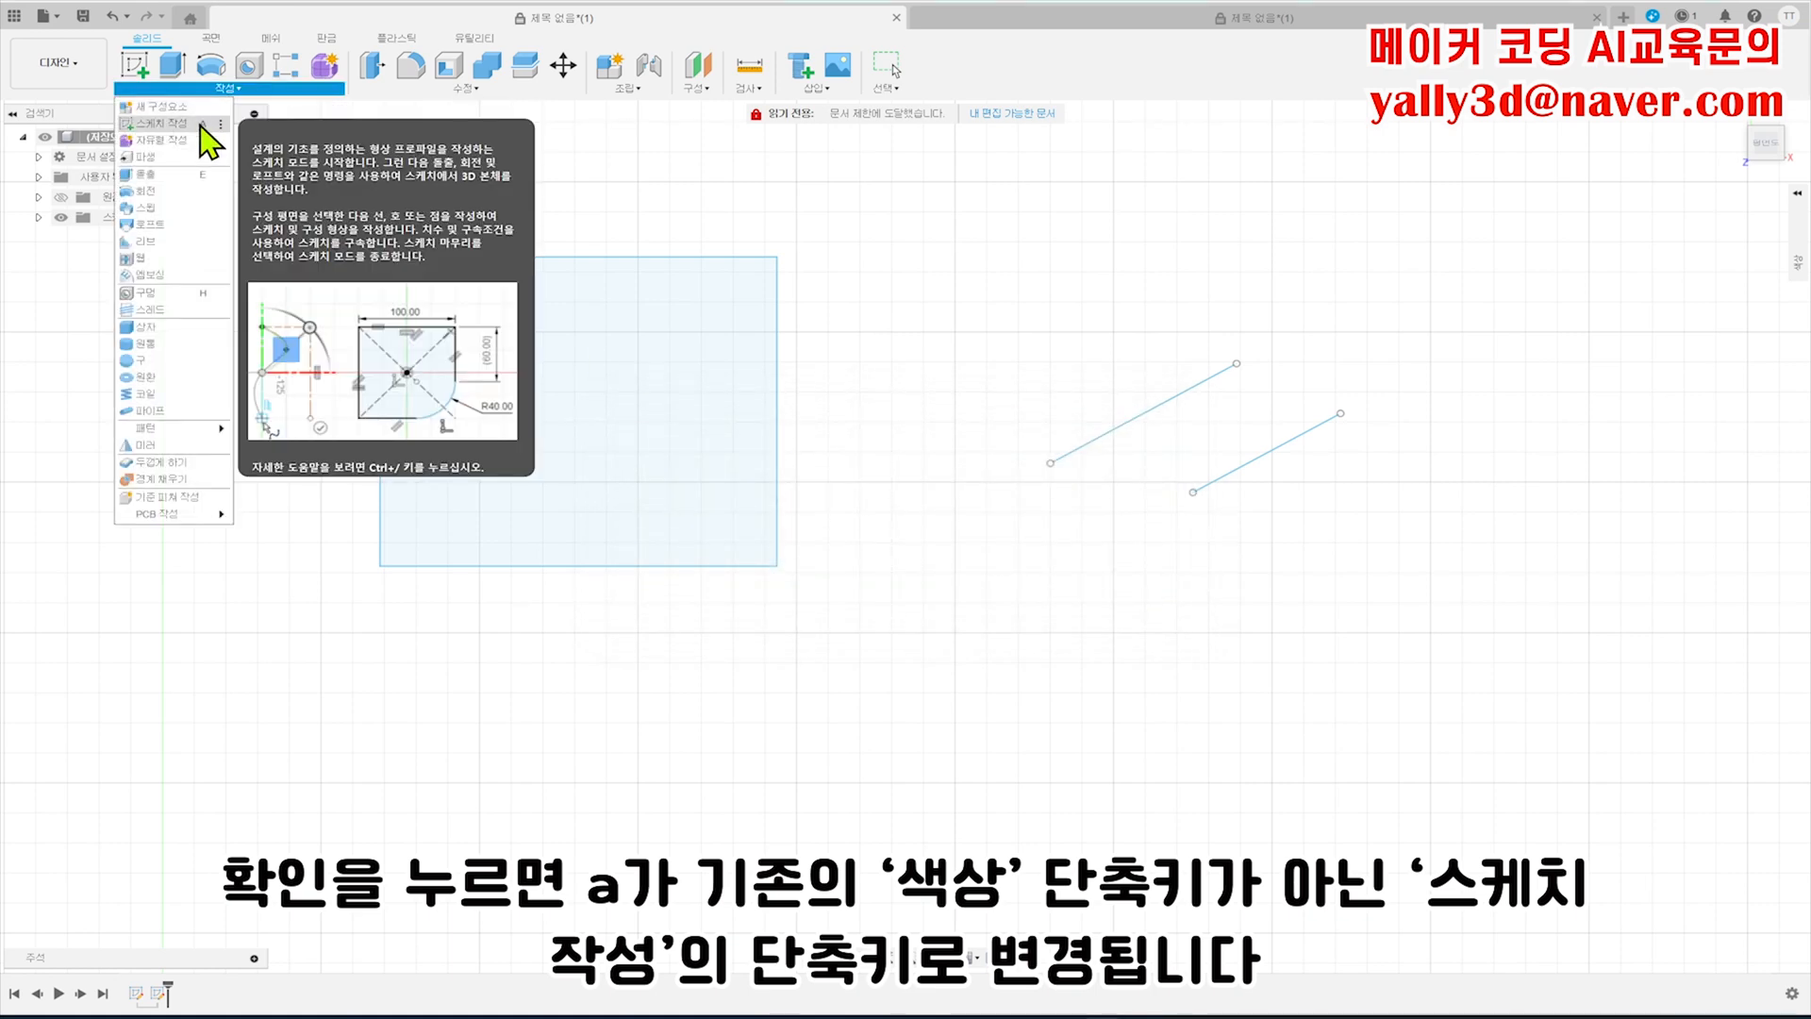